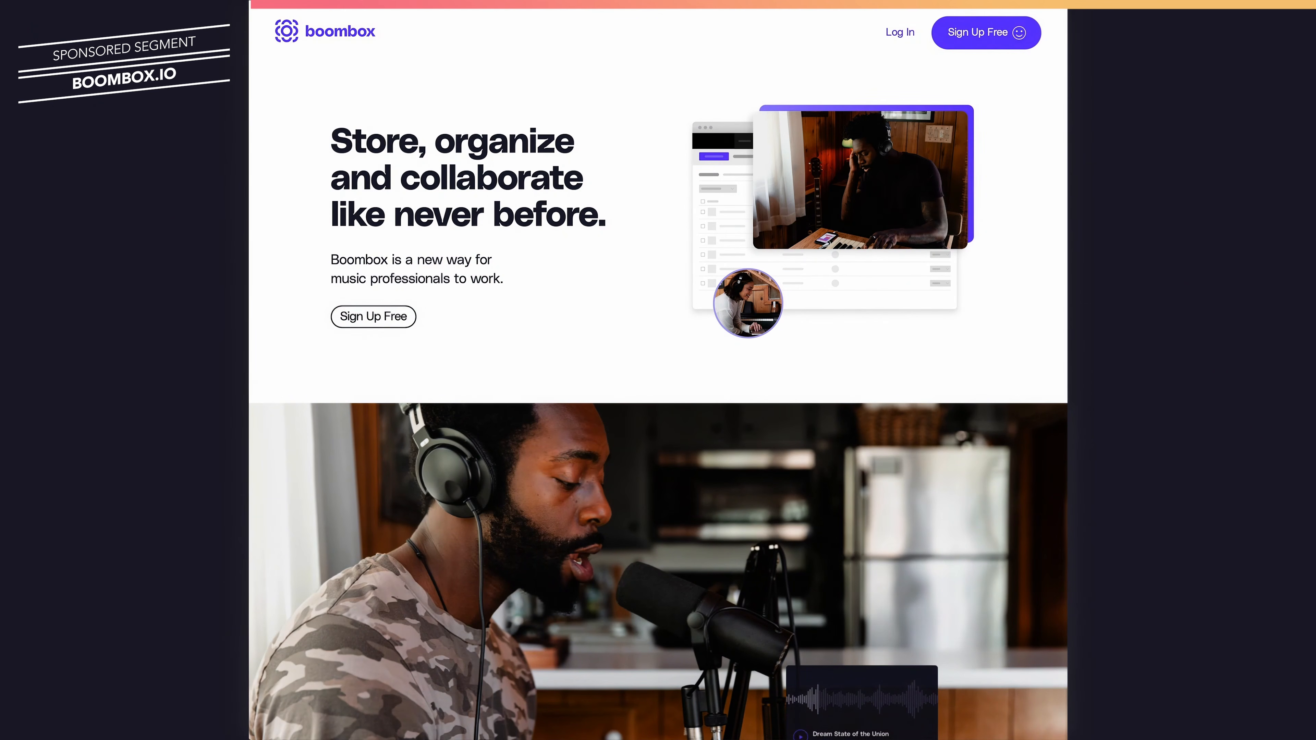
- Look over the Boombox homepage and upload the seven WAV files to the Running Out of Time V1 project
scroll(658, 373, "down", 15)
scroll(658, 373, "down", 3)
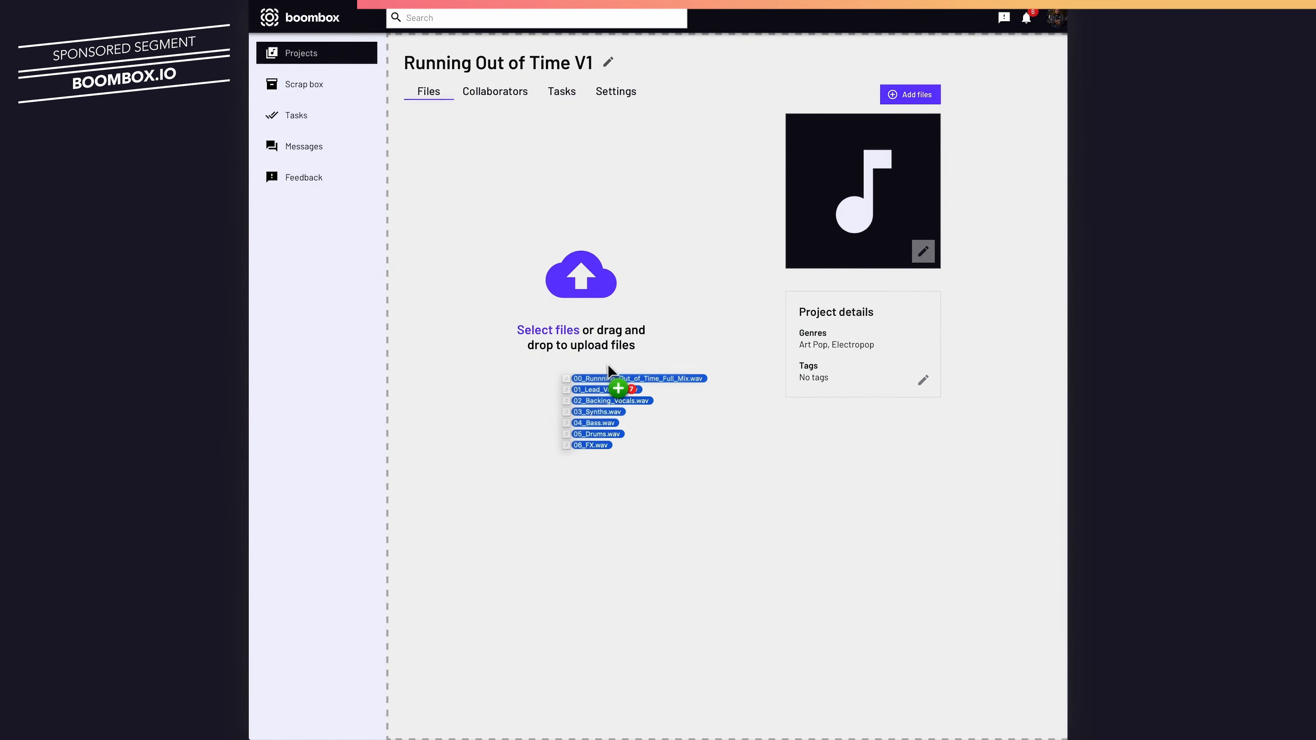
left_click_drag(606, 361, 582, 306)
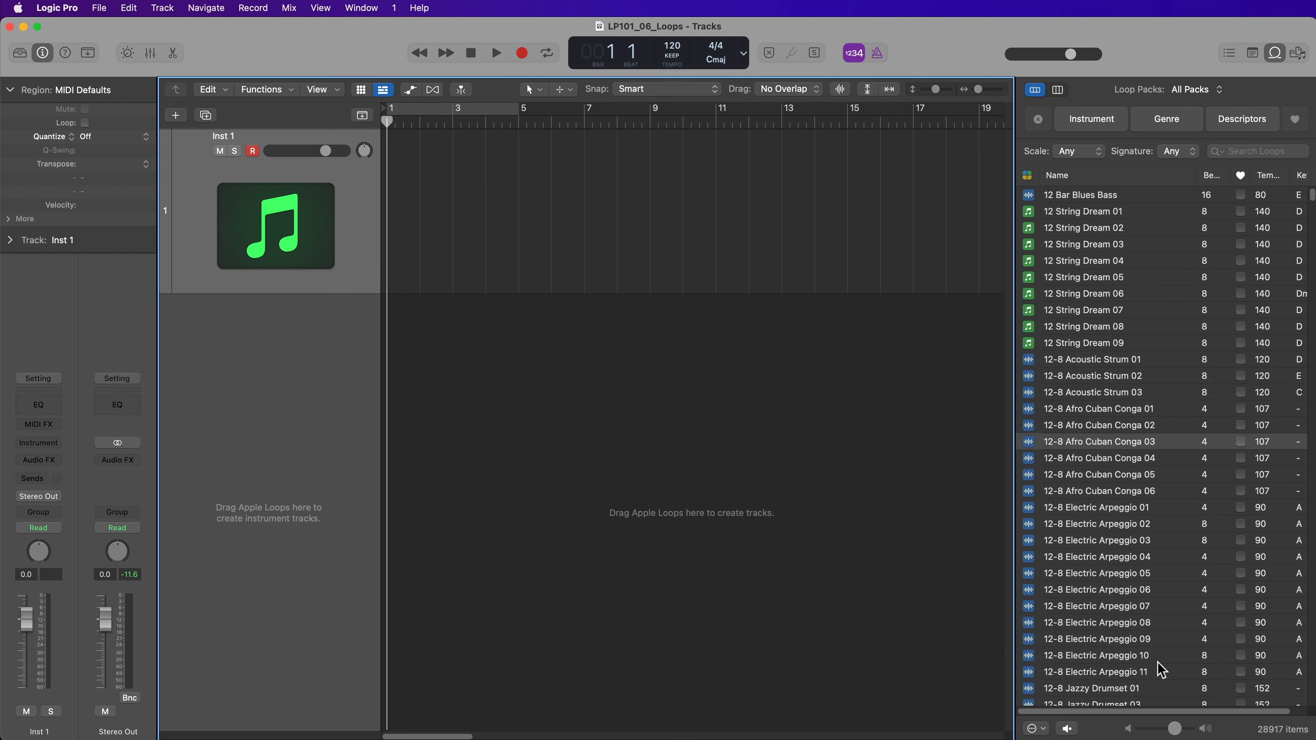
- Hide and show the Loop Browser several times, leaving it open
key("o")
key("o")
key("o")
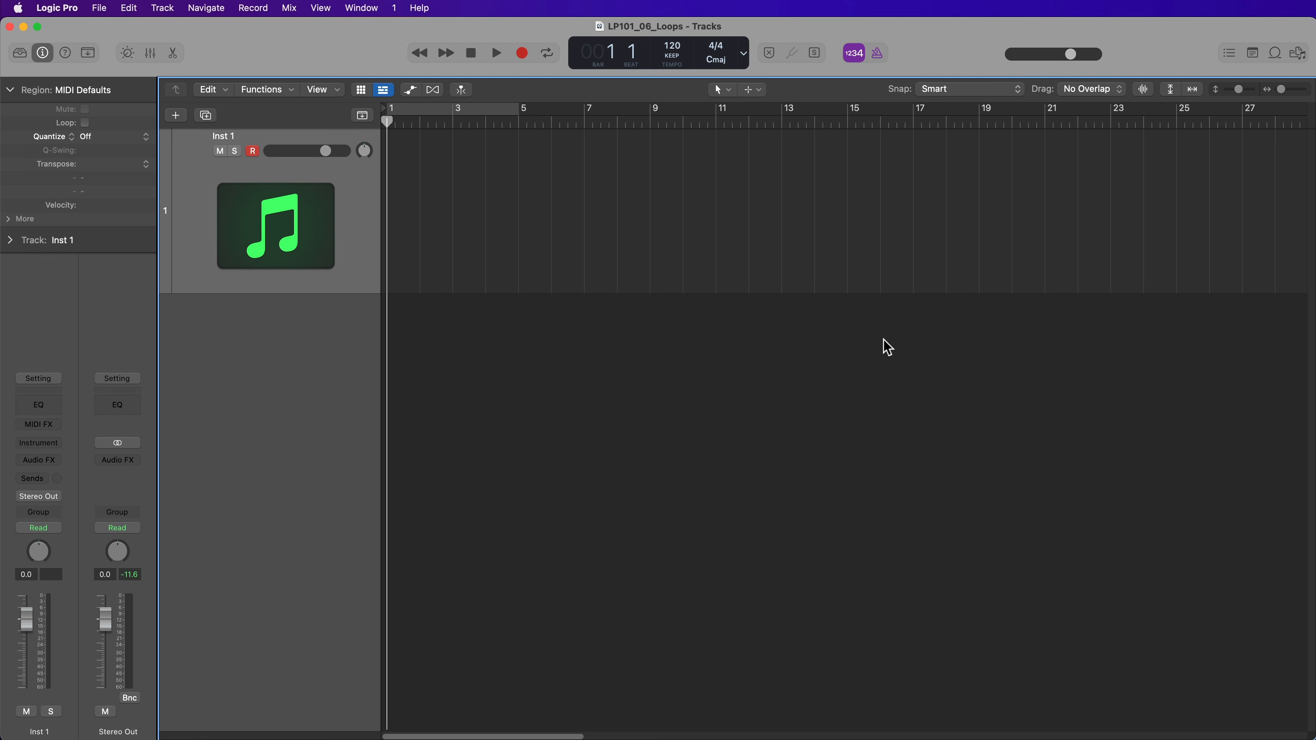
key("o")
key("o")
key("o")
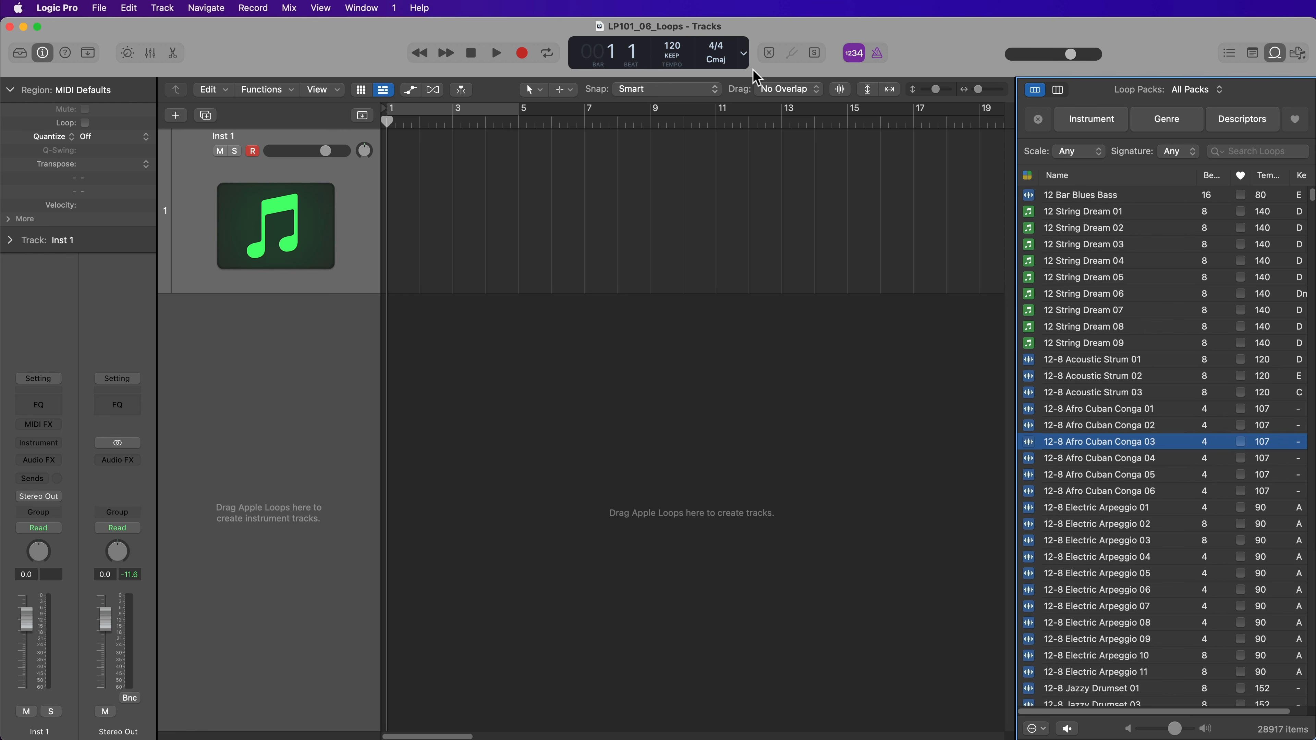
- Keep the LCD display mode on Beats & Project and set the project's key signature to E minor
left_click(744, 53)
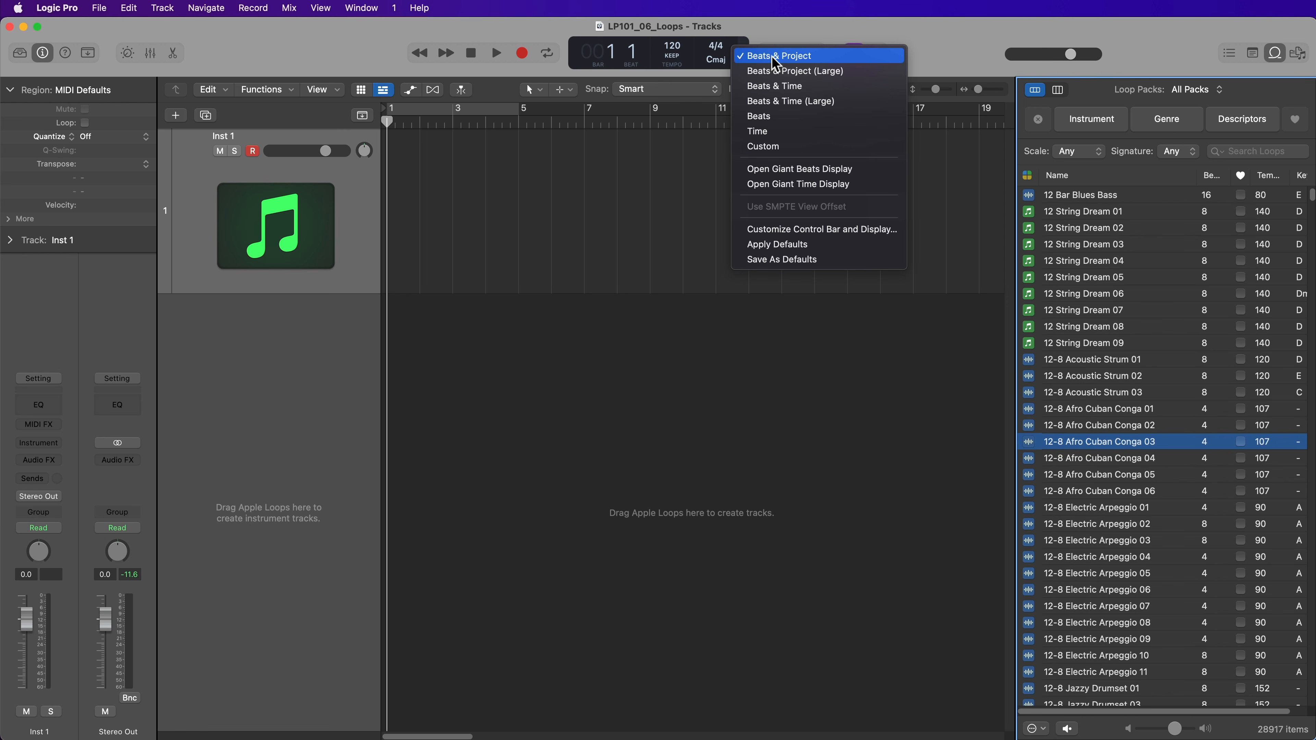
left_click(776, 63)
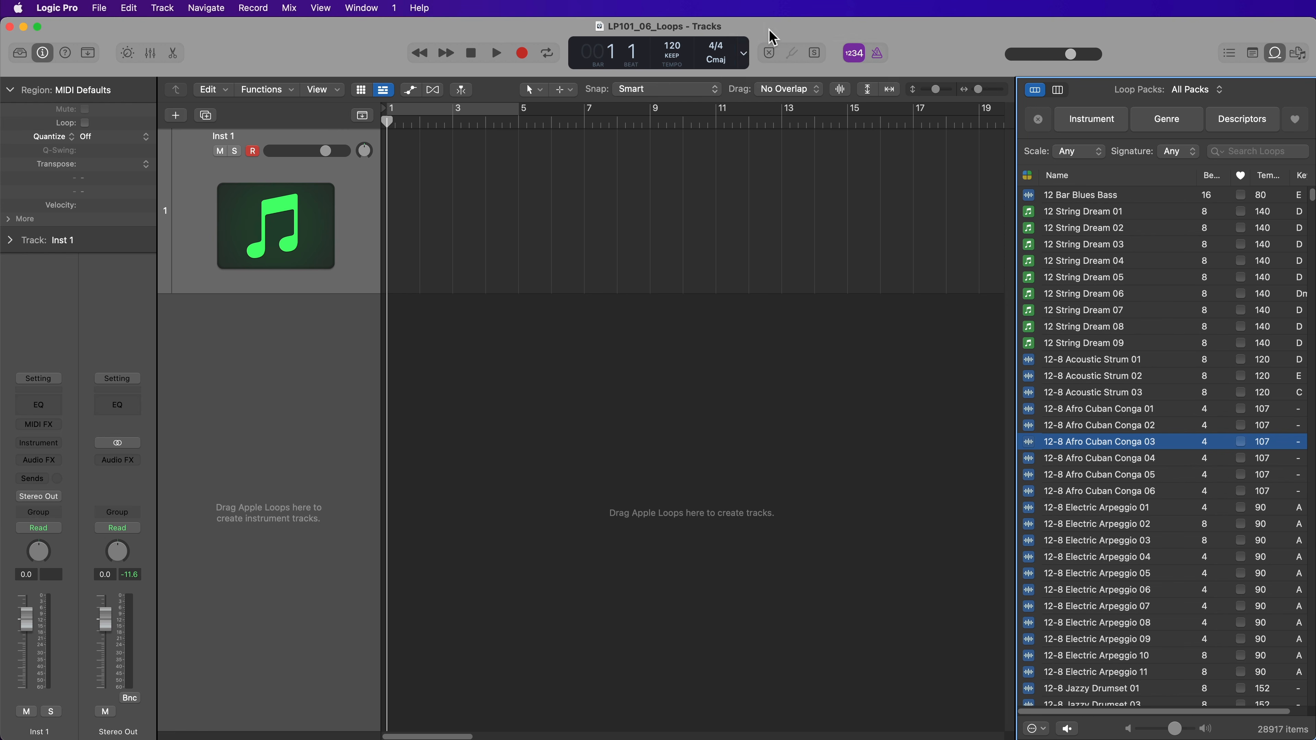
left_click(718, 61)
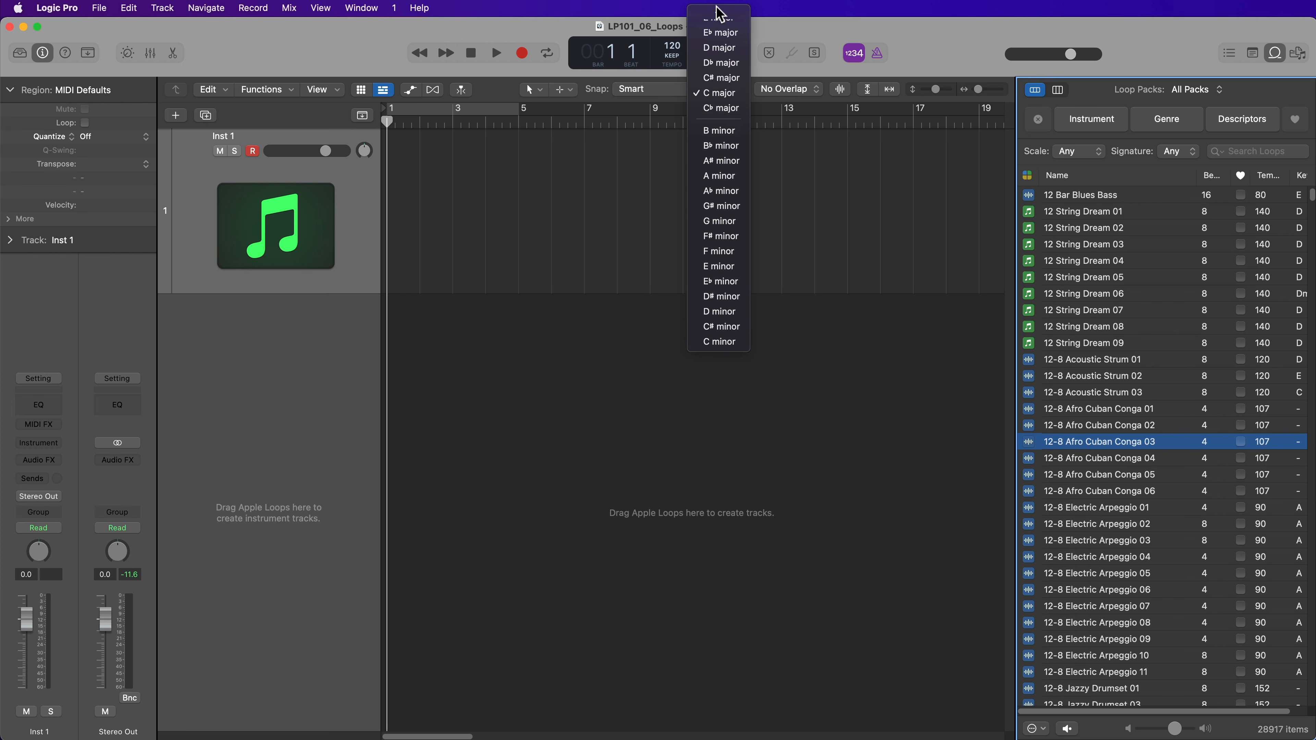
scroll(718, 49, "up", 5)
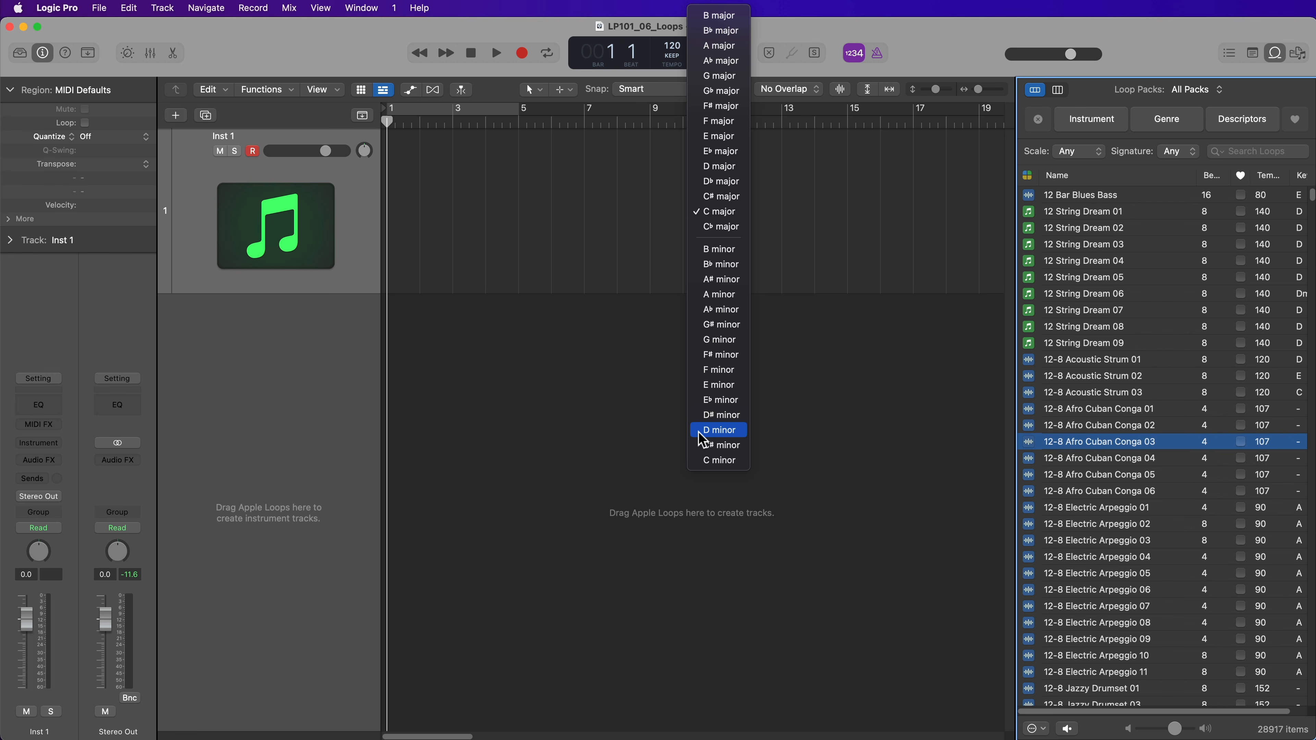
left_click(720, 384)
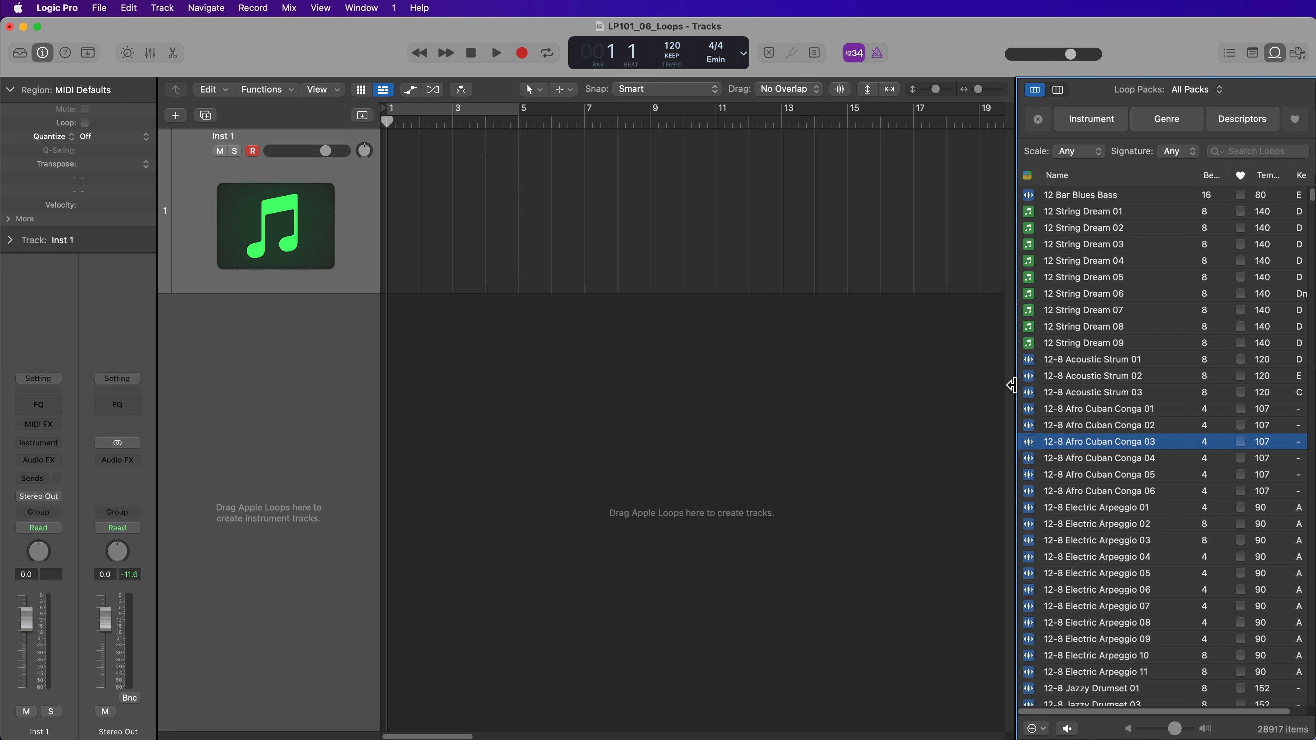
- Widen the Loop Browser to fit the entire Key column and look over the loops' keys
left_click_drag(1018, 392, 956, 381)
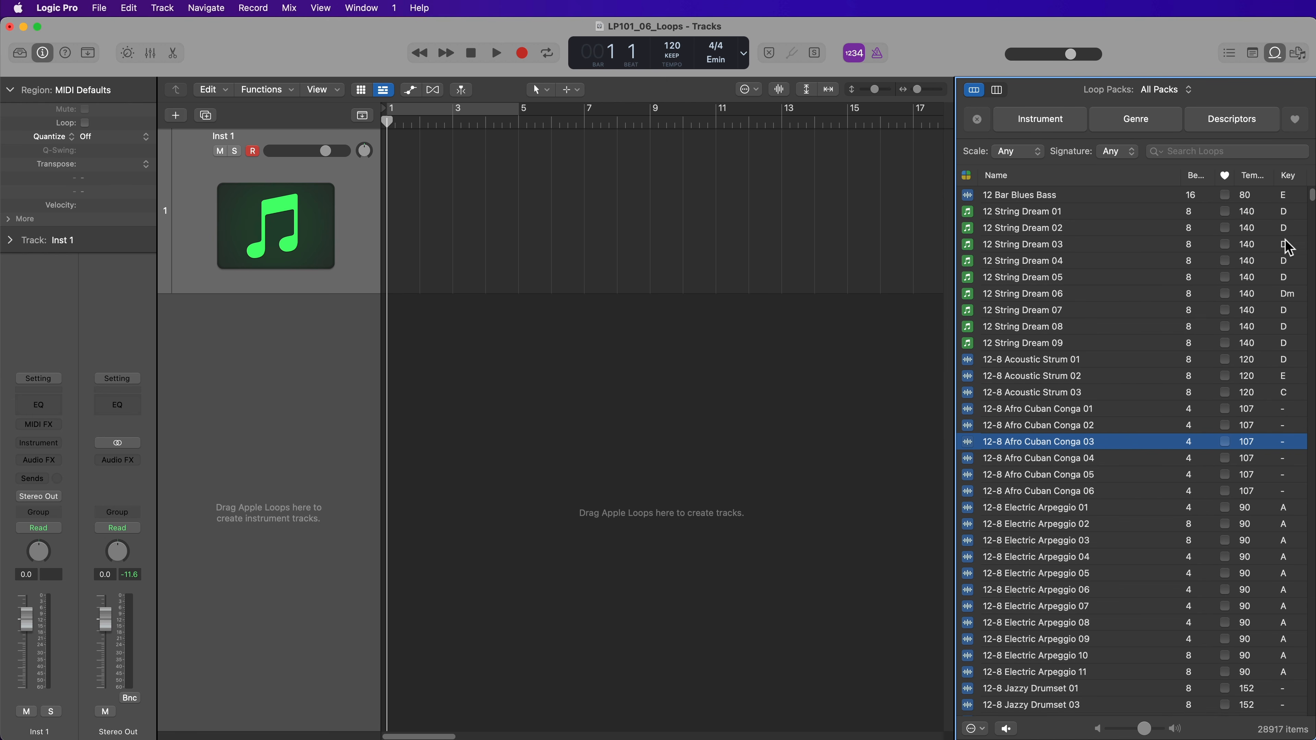
scroll(1285, 384, "down", 1)
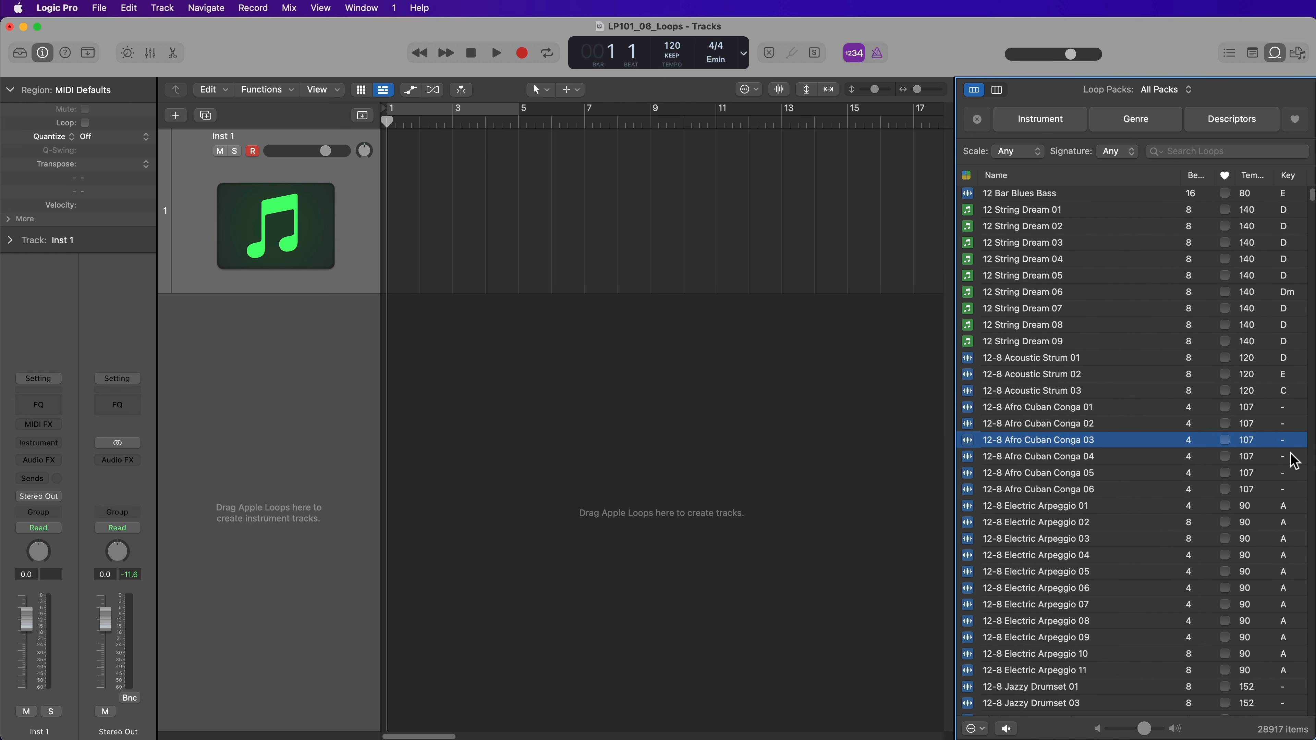
scroll(1293, 460, "up", 1)
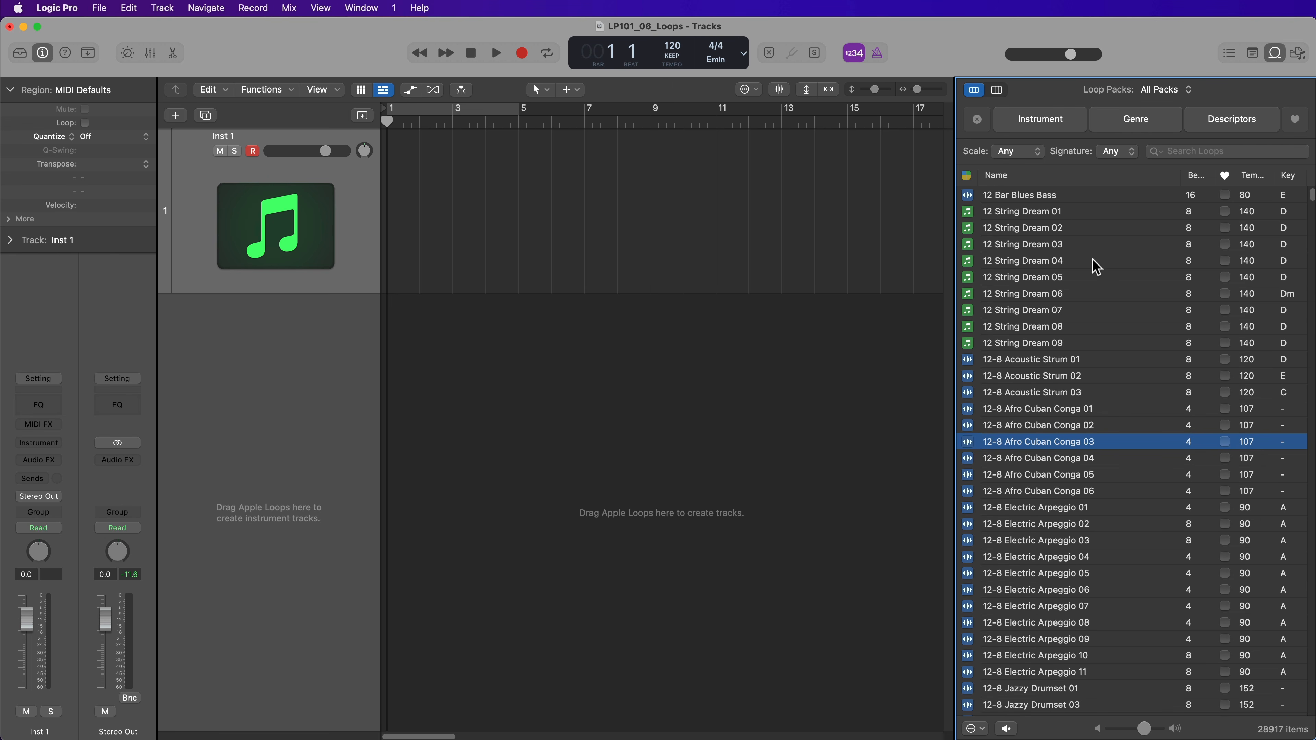
- Filter the loops by the Minor scale, look through the list, and restore the scale filter to Any
left_click(1025, 162)
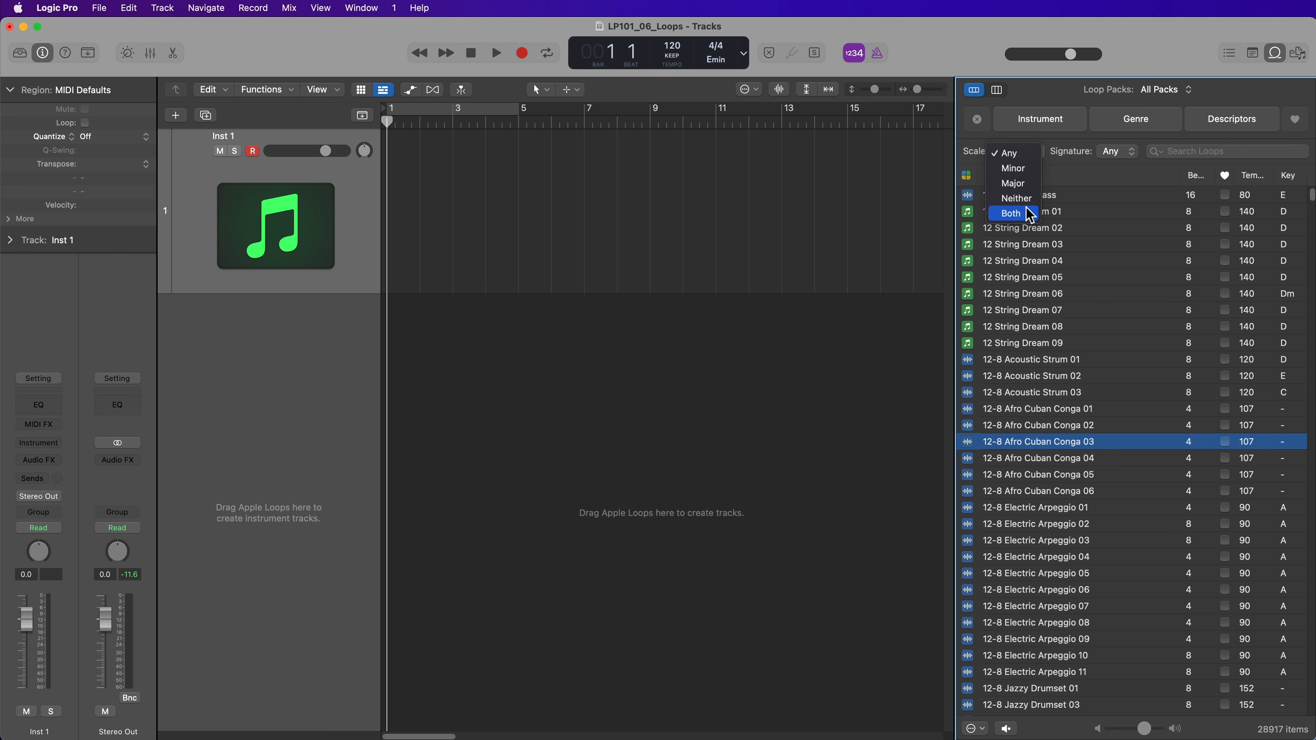
left_click(1024, 169)
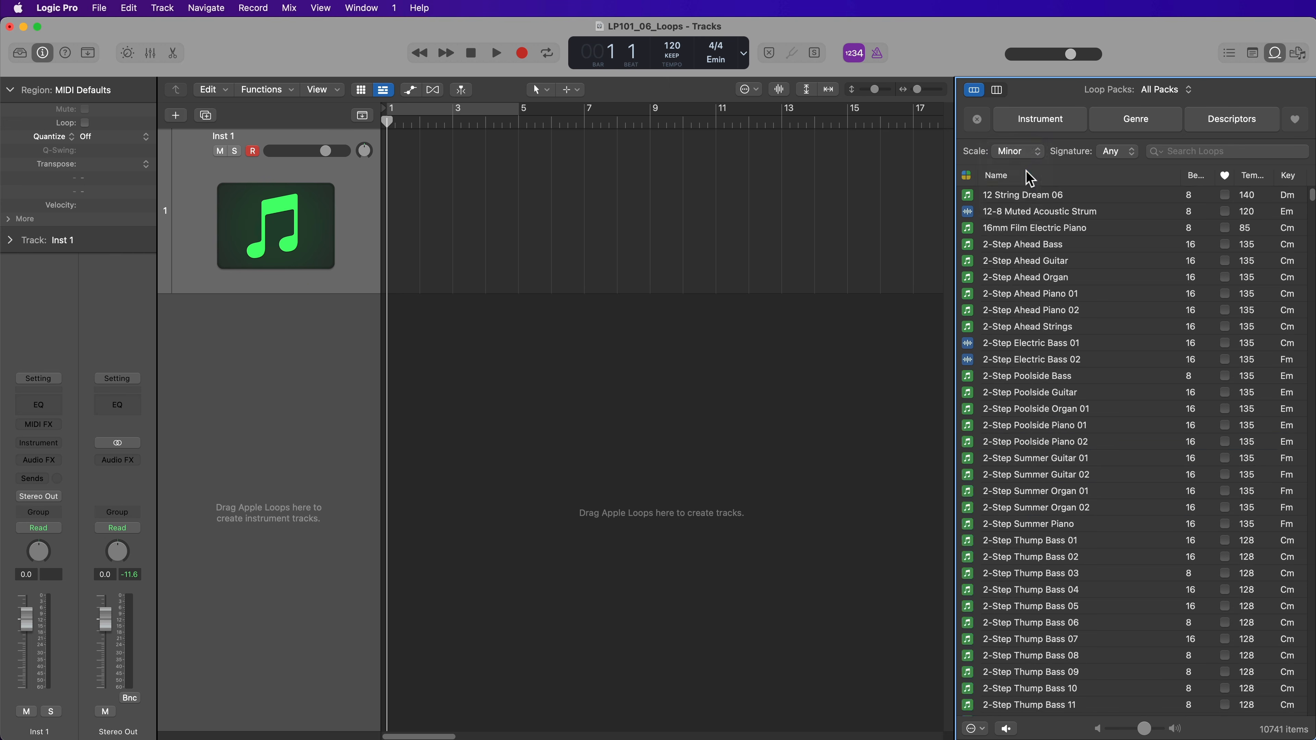
scroll(1127, 238, "down", 15)
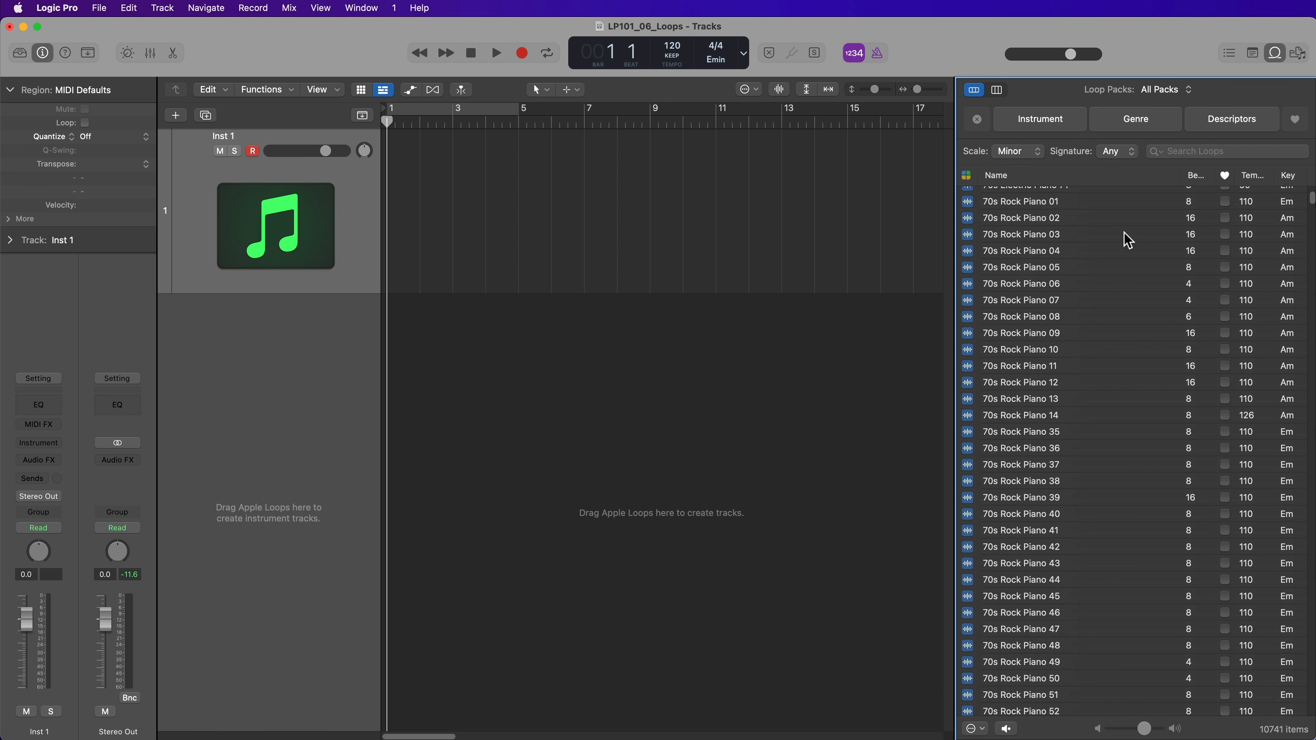
scroll(1127, 240, "up", 15)
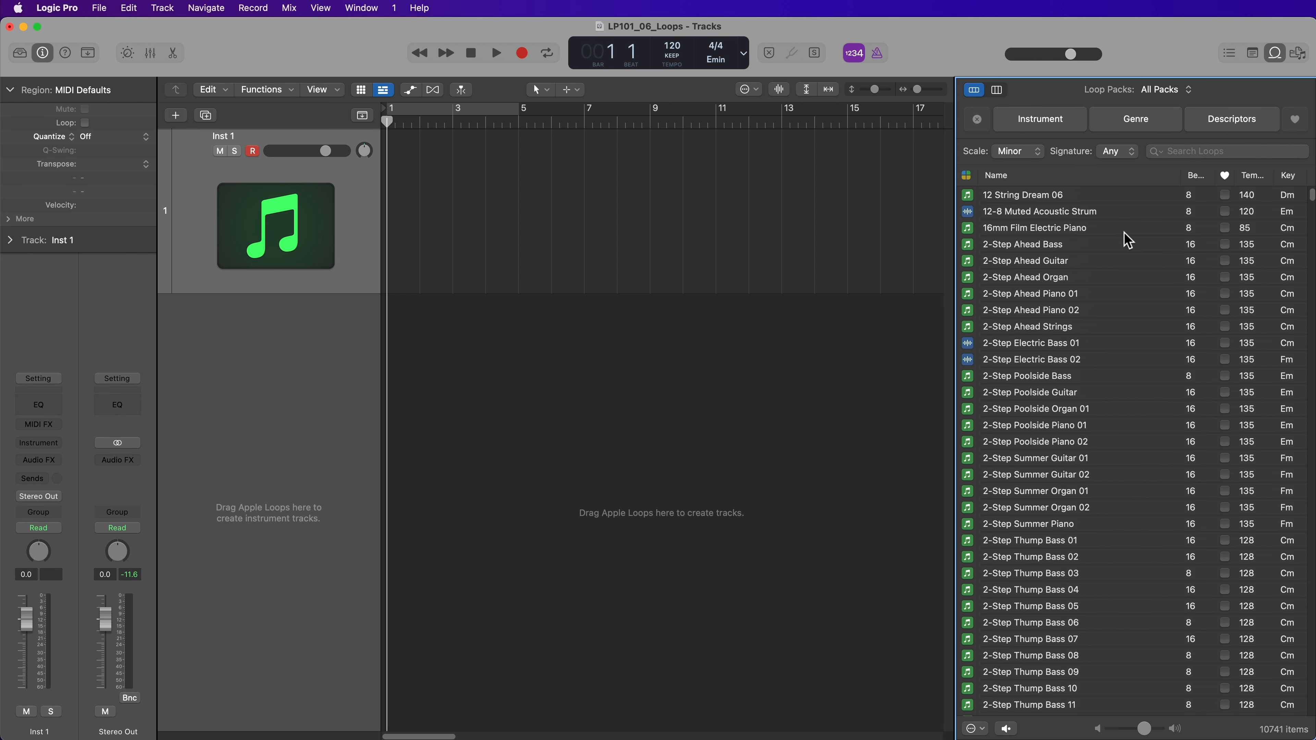
left_click(1037, 152)
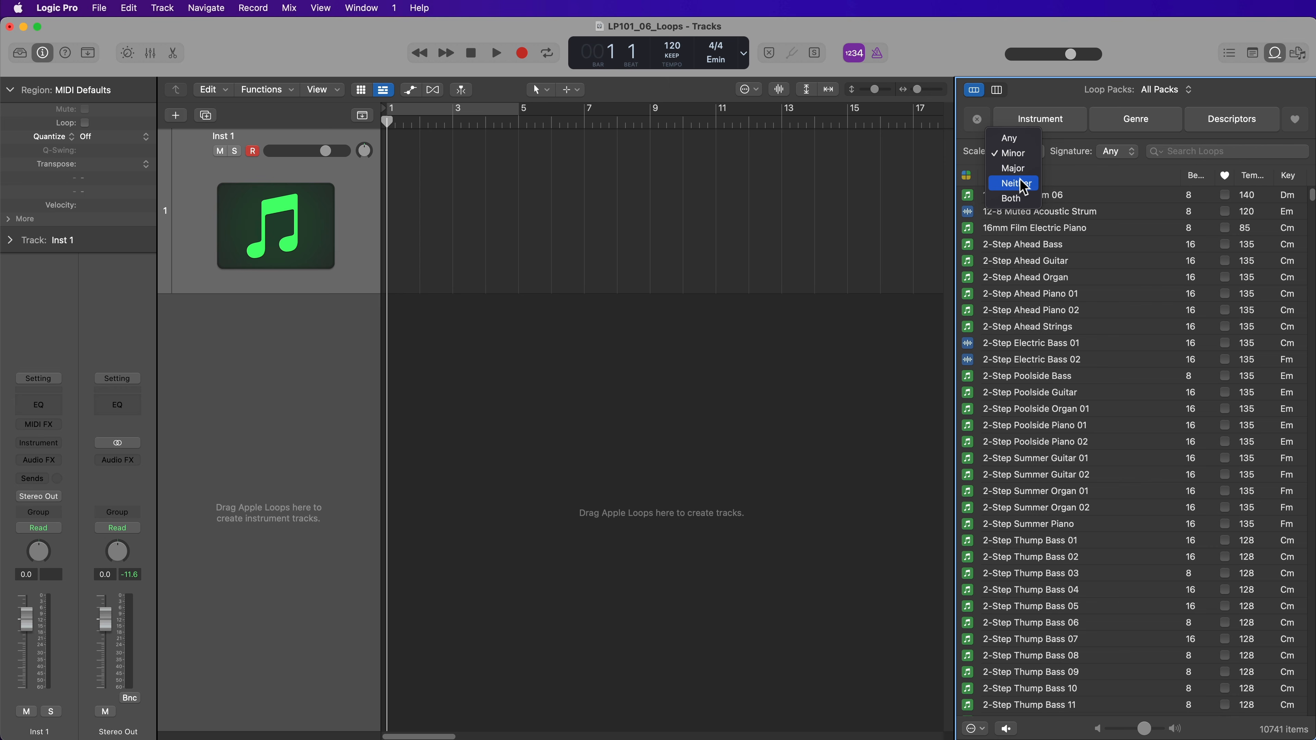
left_click(1024, 144)
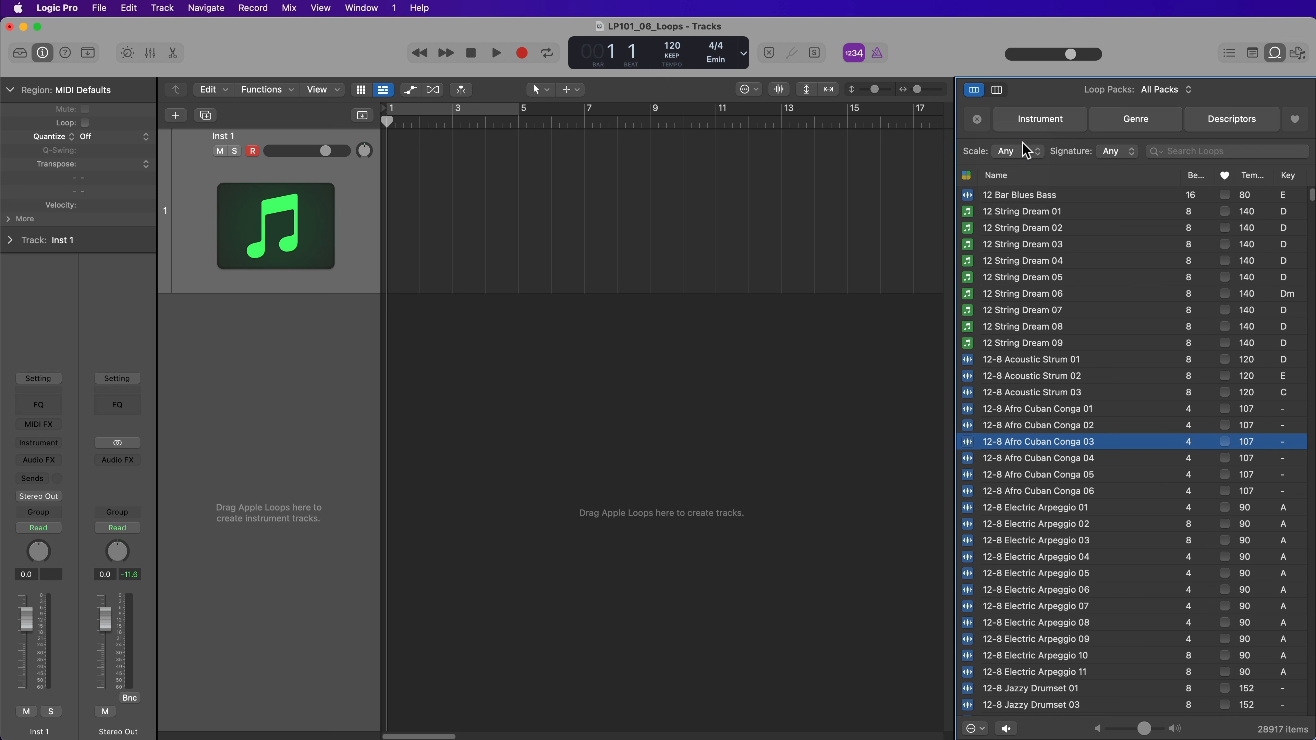
- Try limiting the loop types to Audio Loops and then other types, and restore All Loops
left_click(967, 176)
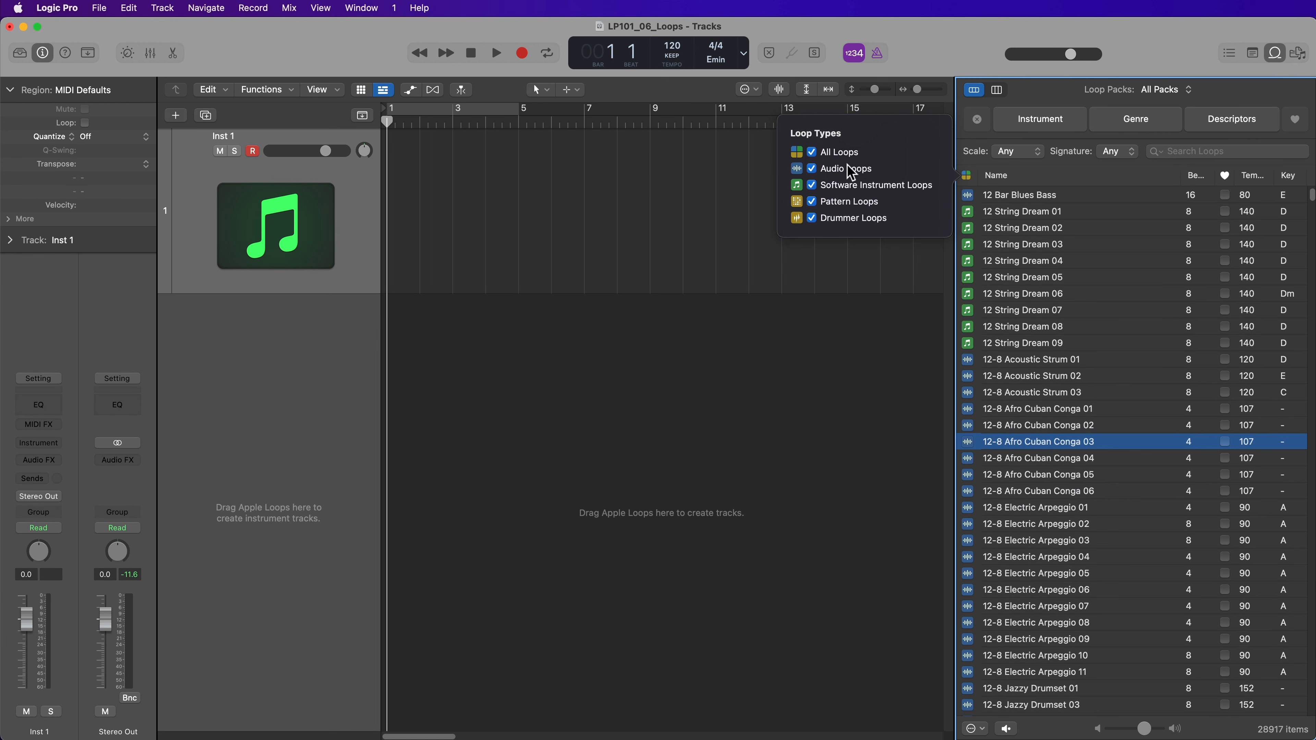
left_click(848, 168)
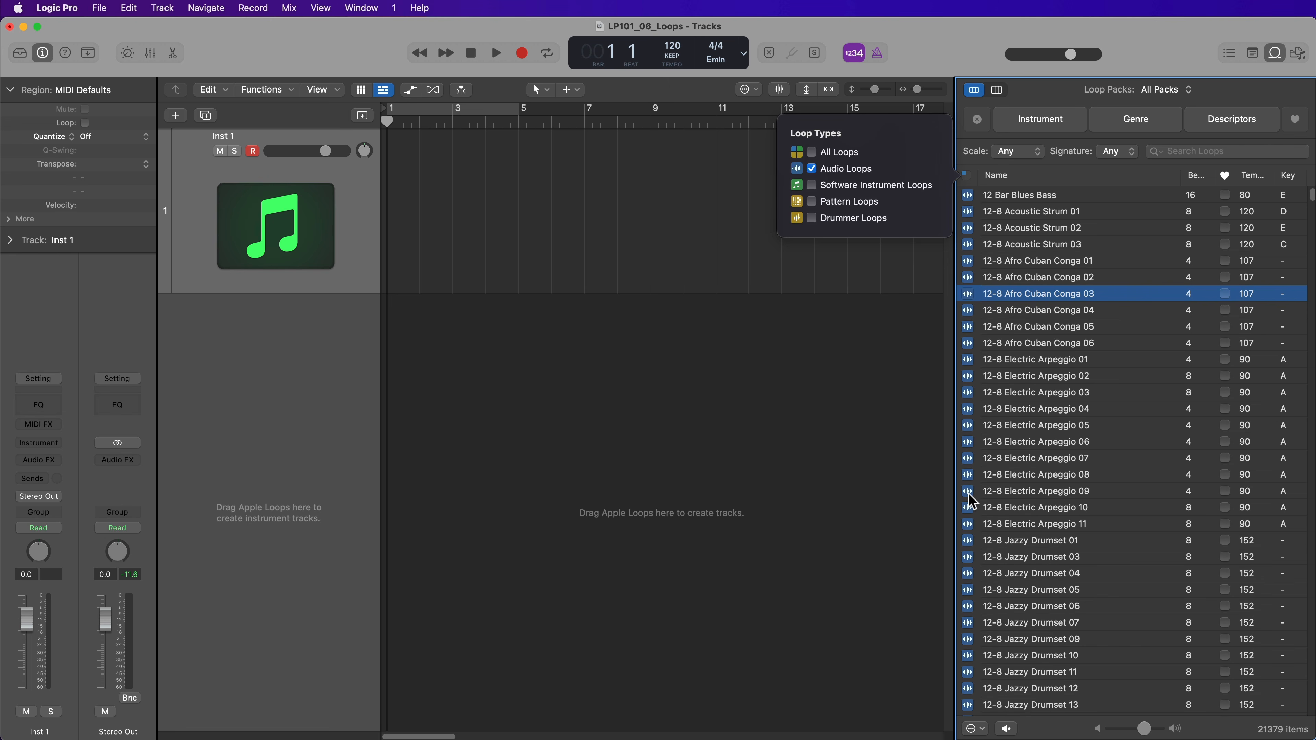
left_click(915, 186)
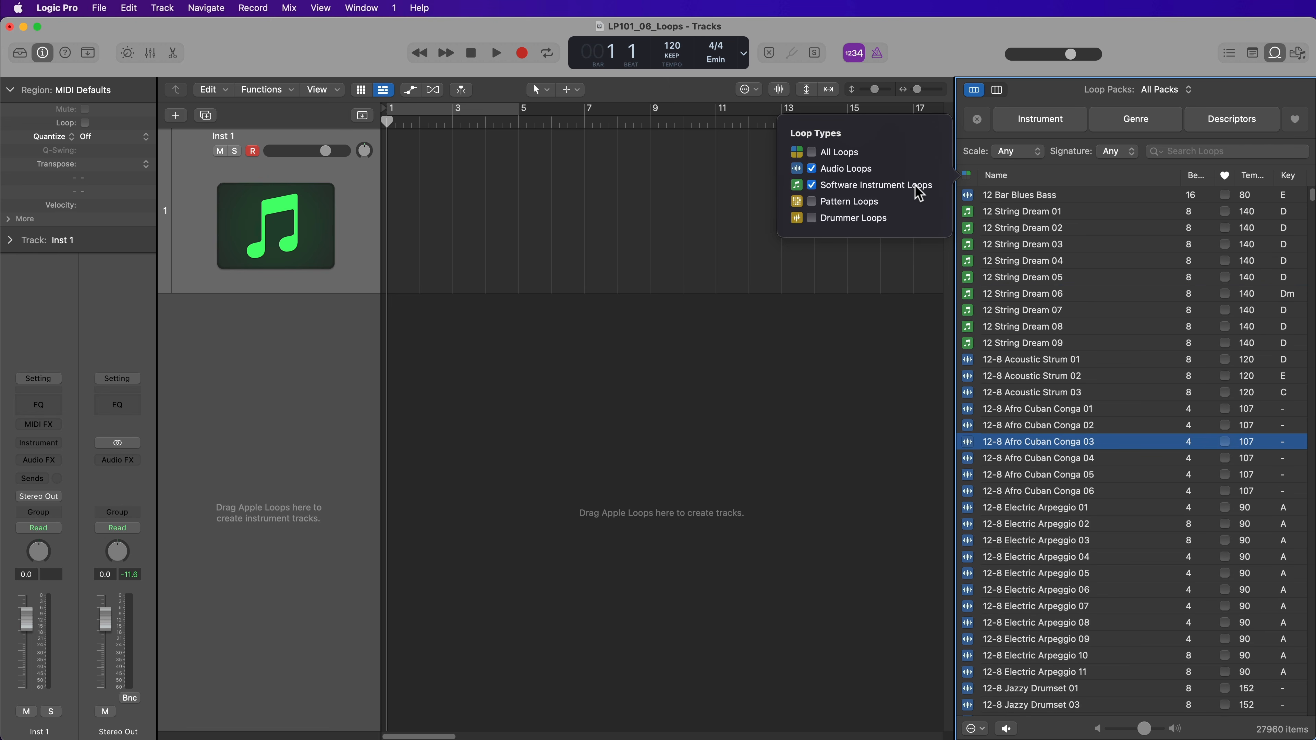
left_click(867, 174)
left_click(842, 202)
left_click(839, 155)
left_click(952, 174)
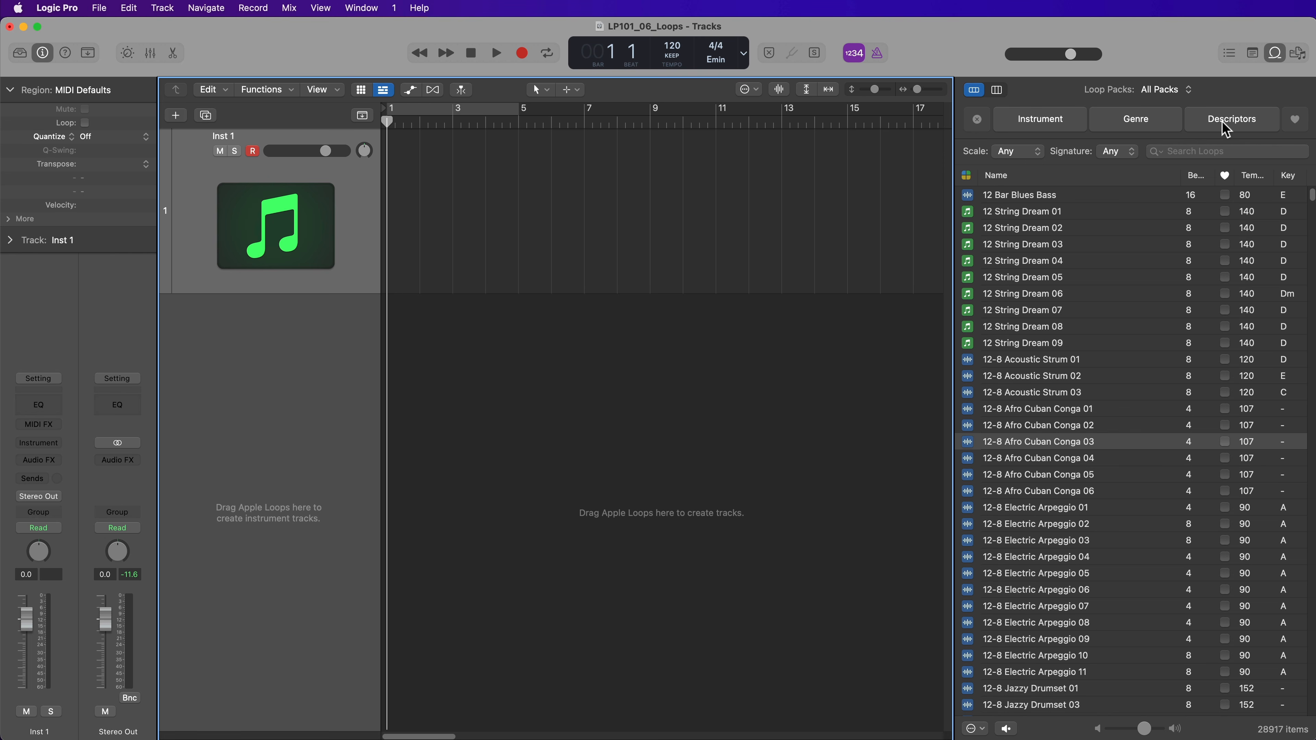
- Filter the loops to the Beats instrument category and browse the list to Blazing Escape Beat
left_click(1043, 131)
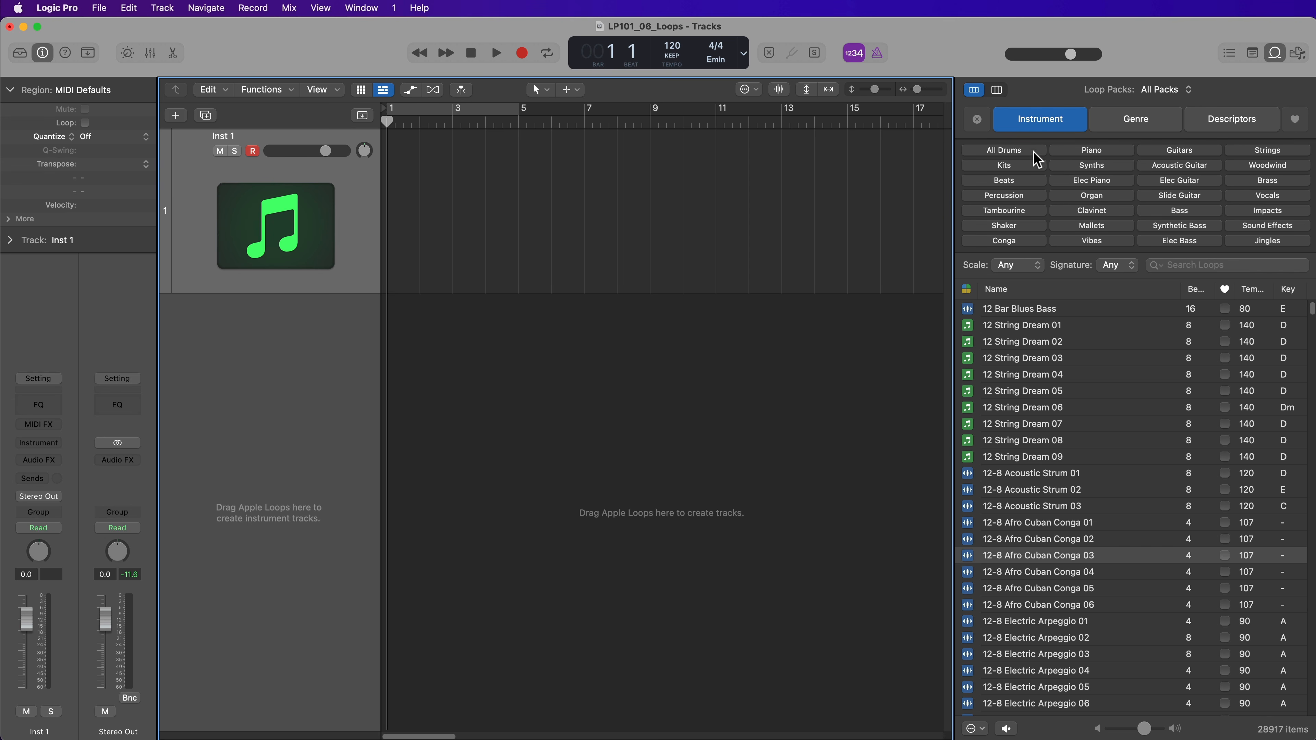
left_click(1024, 182)
scroll(1064, 431, "down", 15)
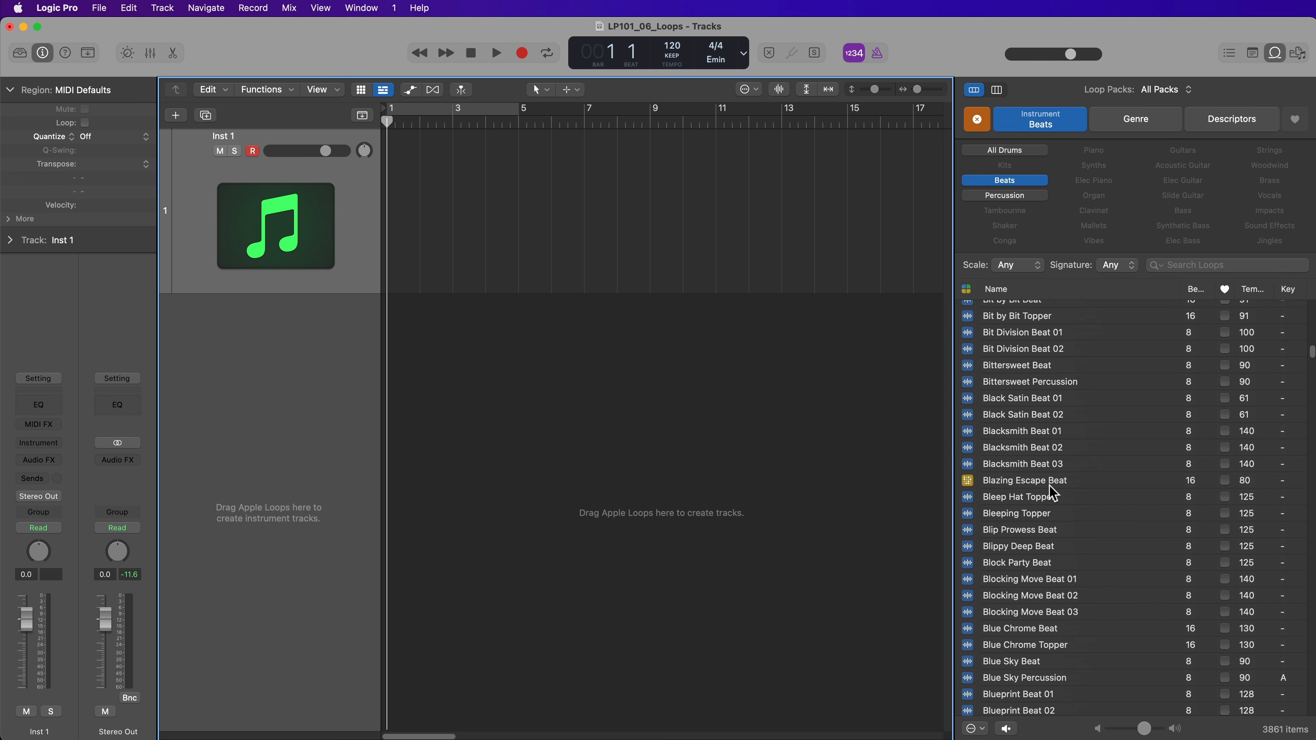
- Audition the Blazing Escape Beat, Bleep Hat Topper and Blip Prowess Beat loops, stopping playback at the end
left_click(1050, 485)
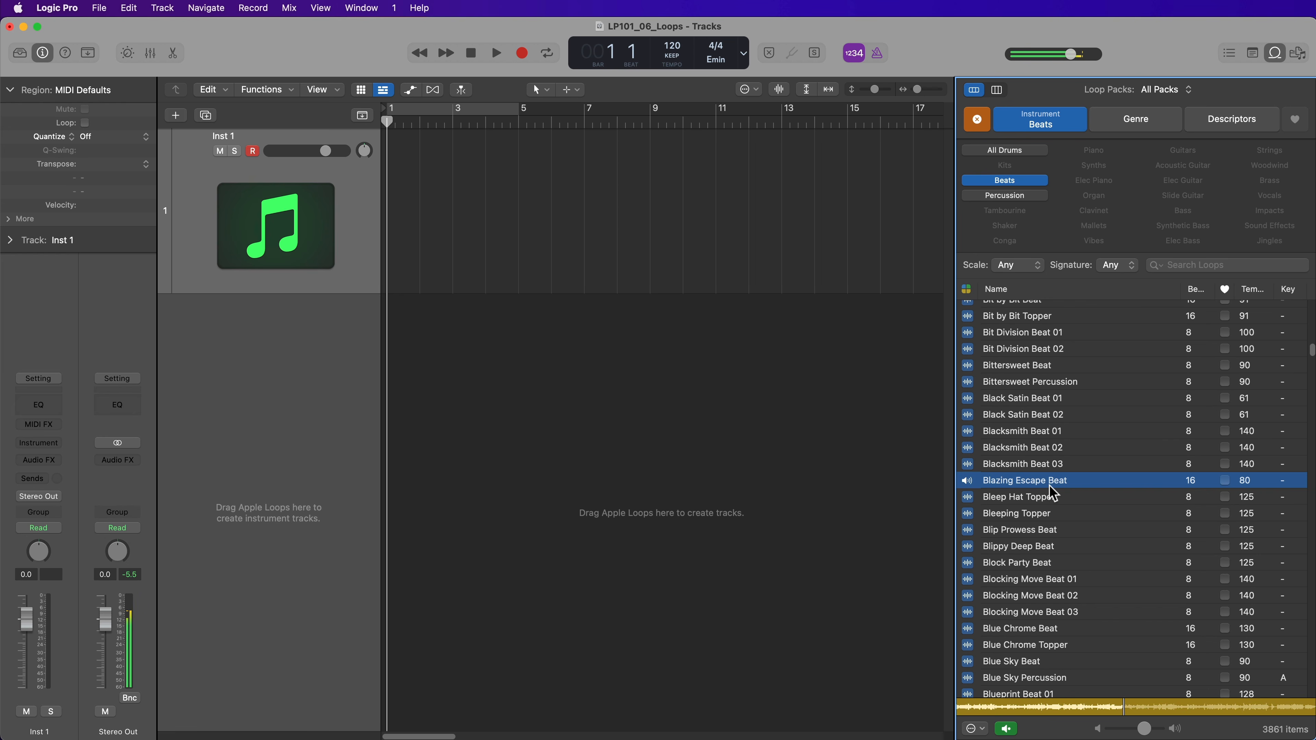
left_click(1050, 486)
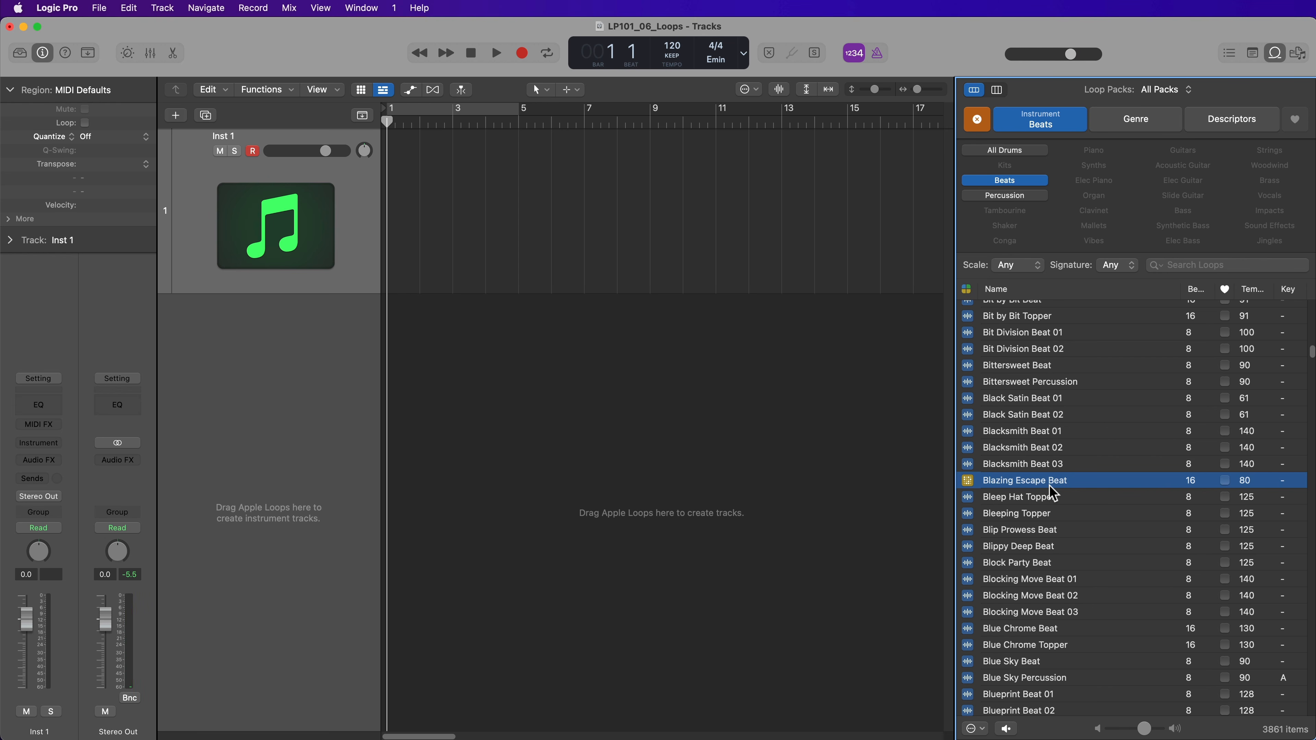
left_click(1039, 500)
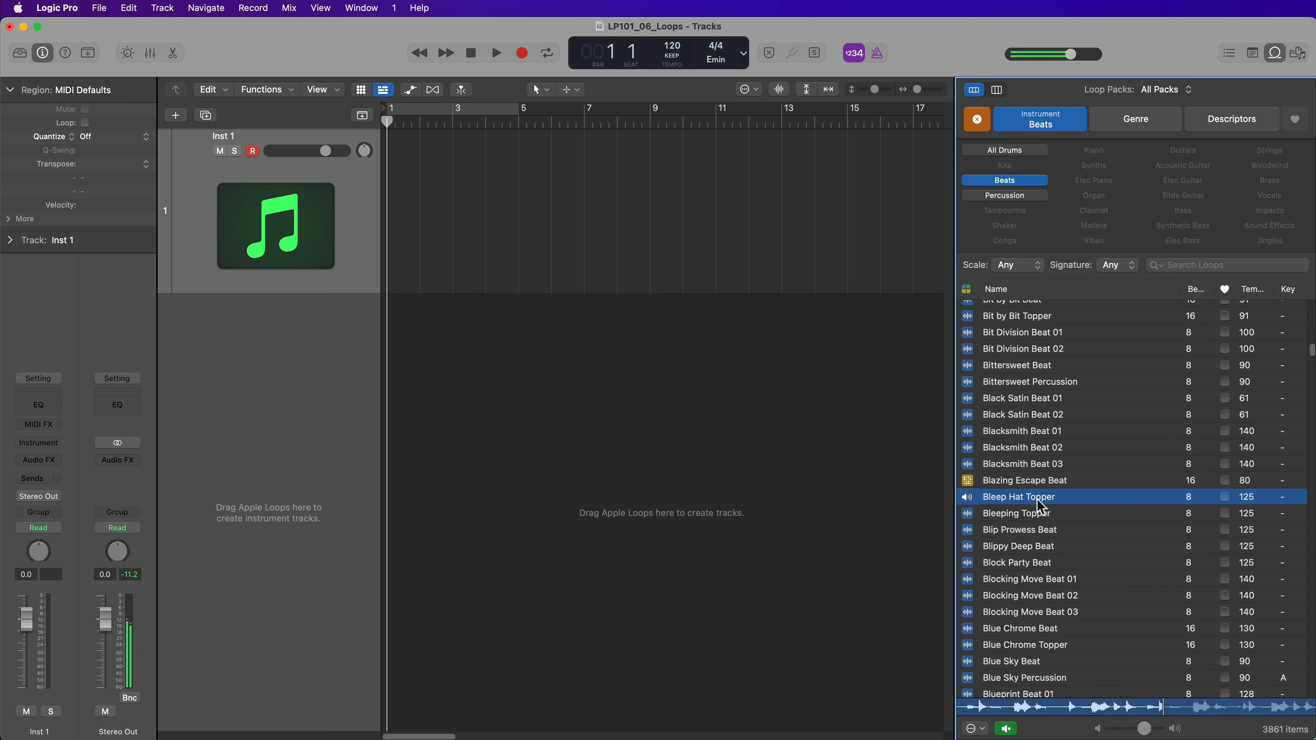
left_click(1031, 530)
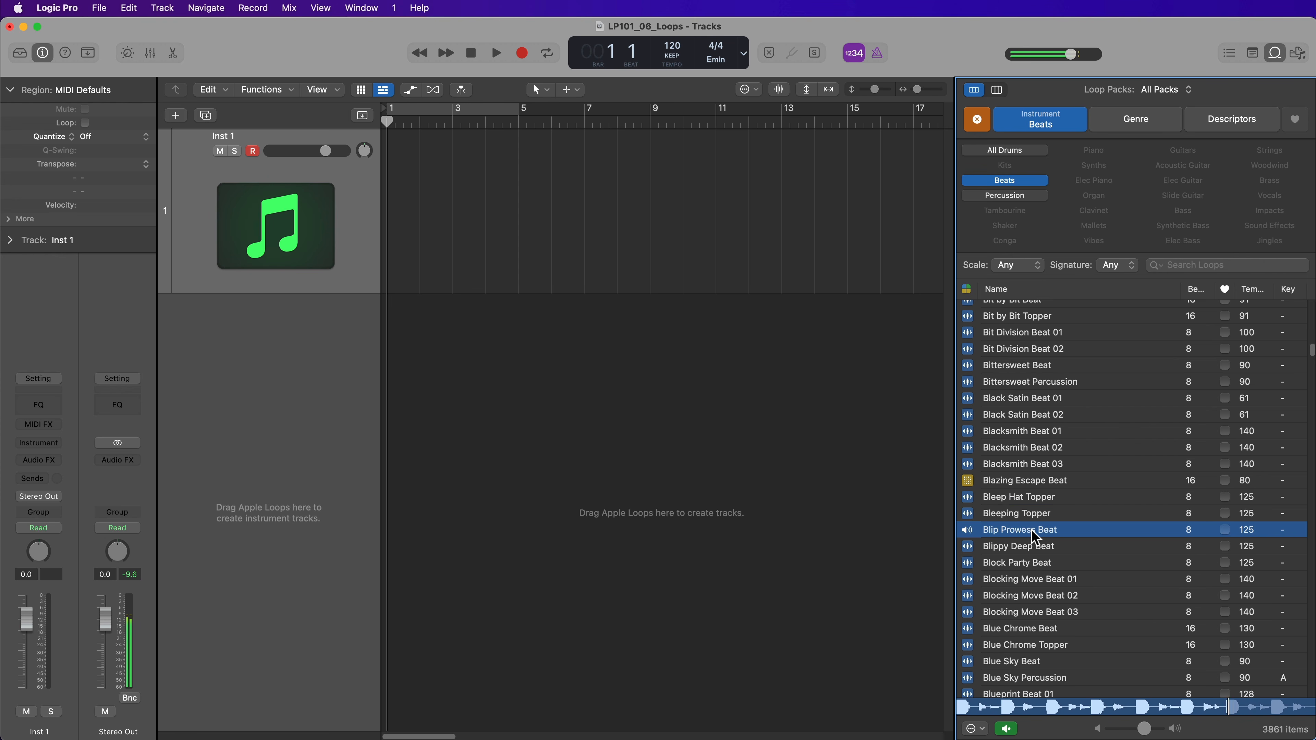
left_click(1032, 530)
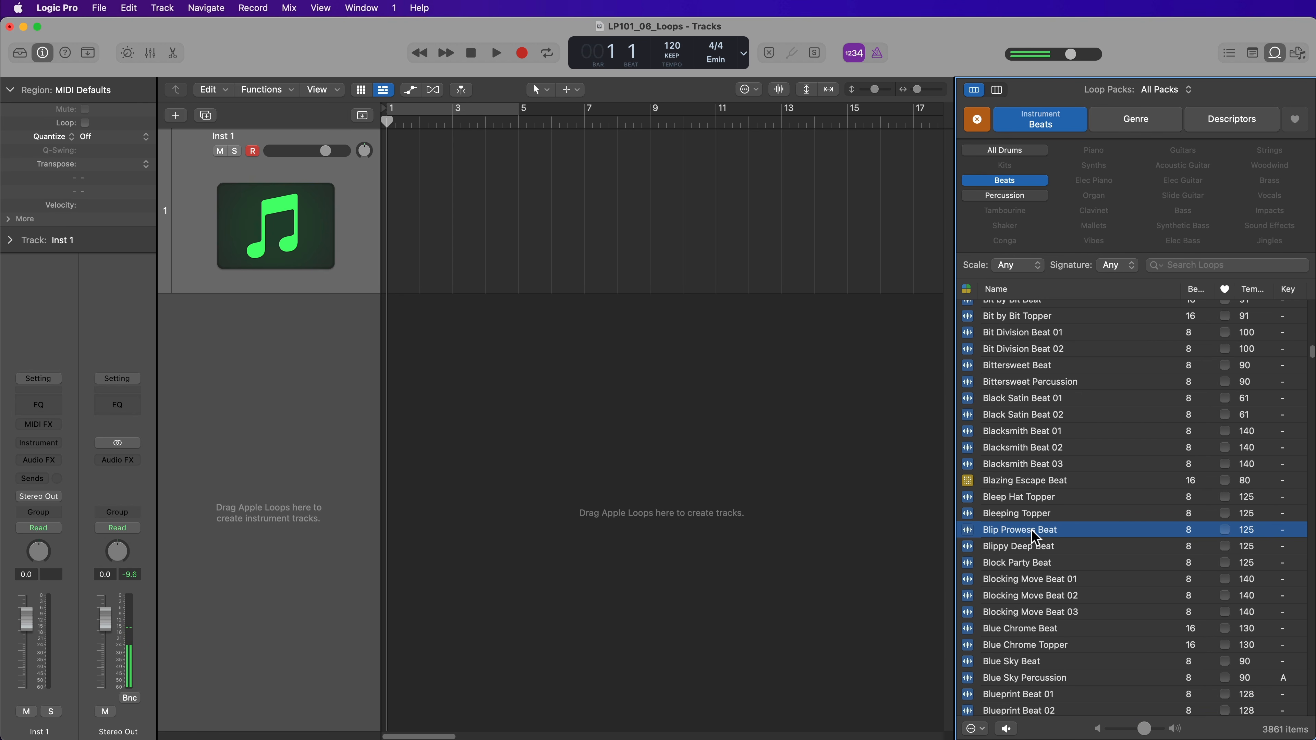
- Add the Blip Prowess Beat loop on a new track starting at bar 1
scroll(1023, 499, "up", 1)
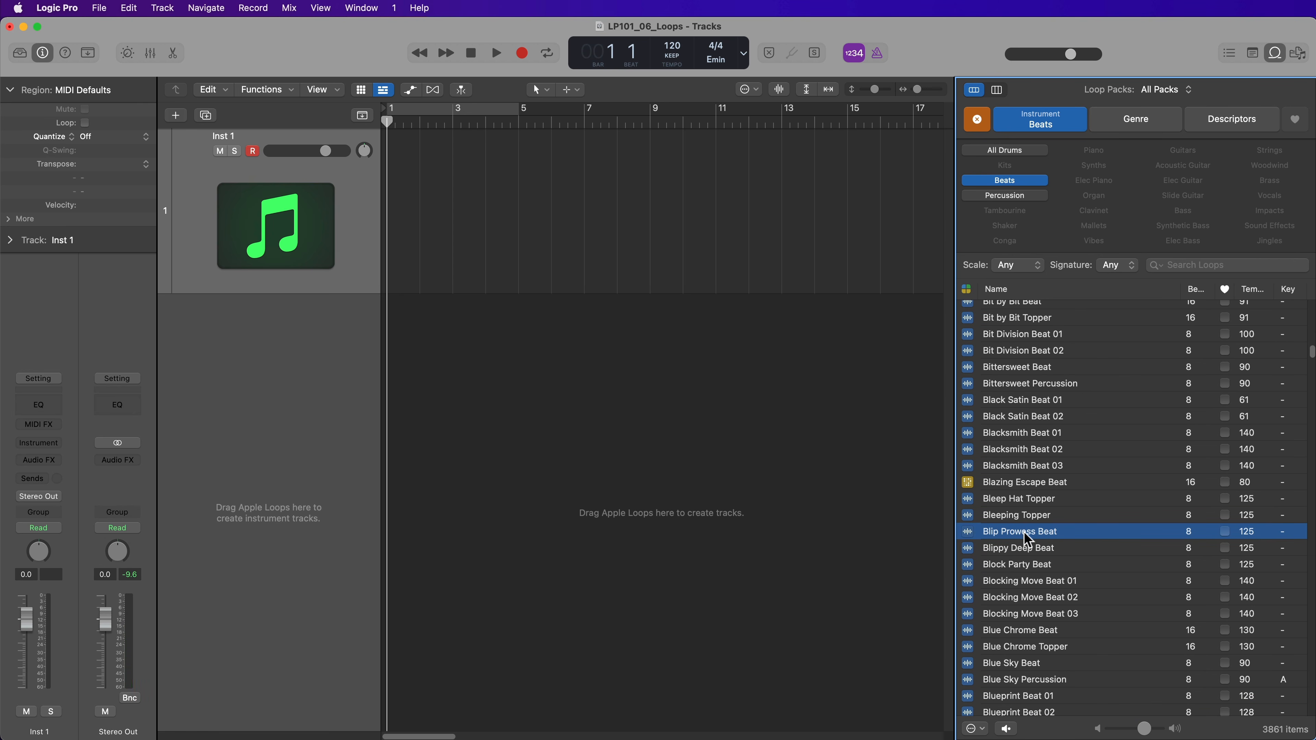
left_click_drag(1025, 497, 514, 332)
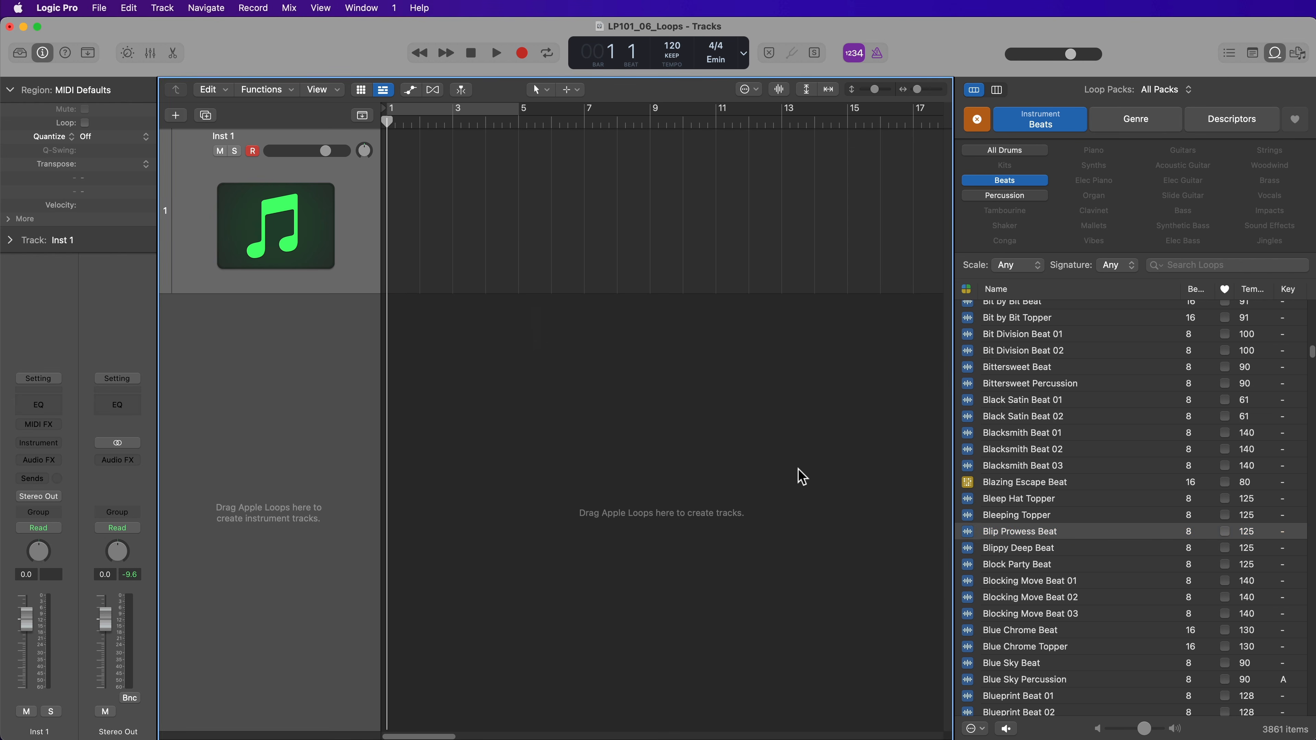
left_click_drag(1029, 537, 345, 496)
key("super+Right")
key("super+Right")
key("super+Right")
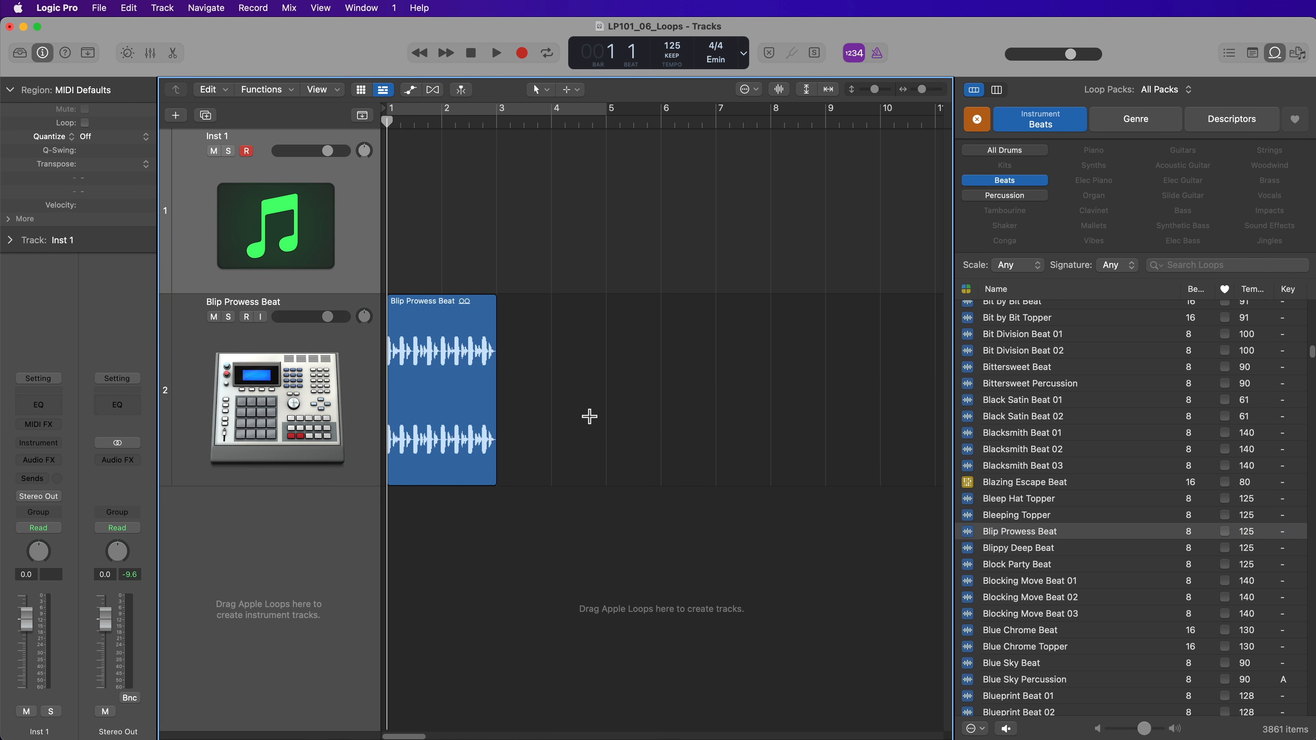
- Select the Blip Prowess Beat region and delete the empty Inst 1 track
left_click(594, 422)
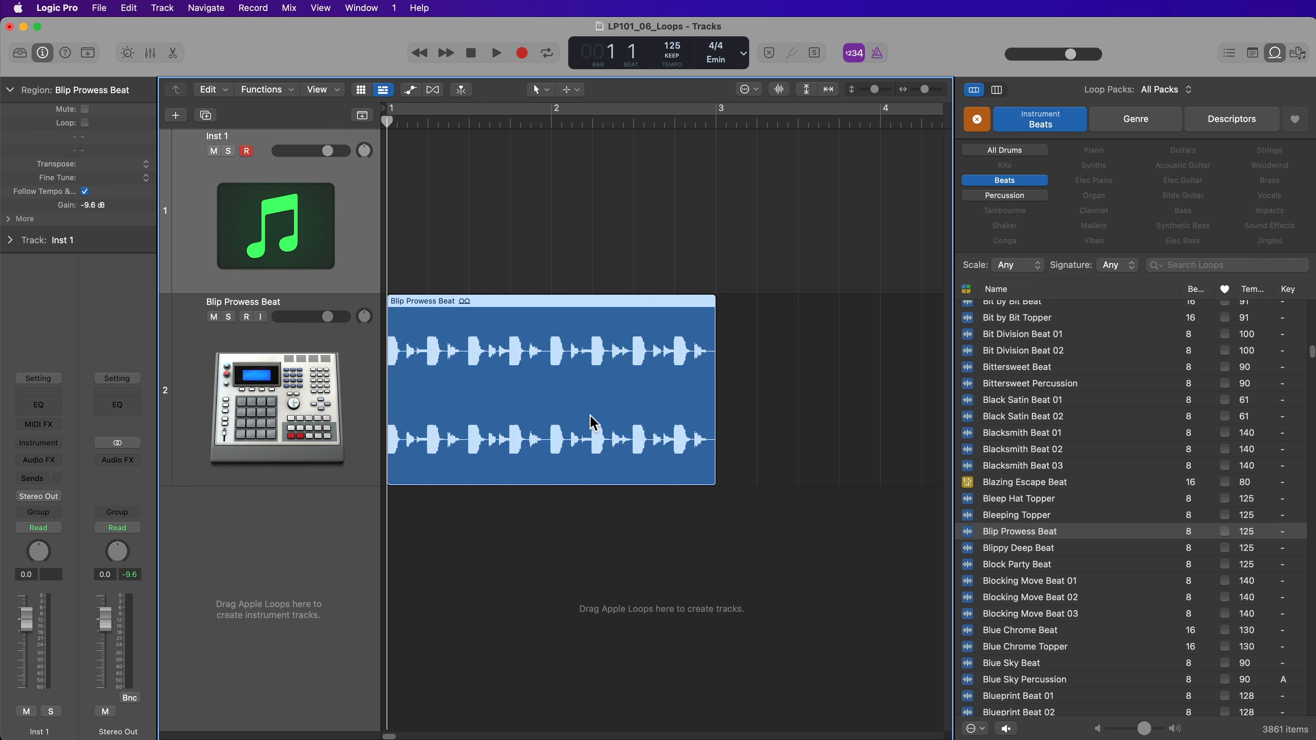
key("super+Left")
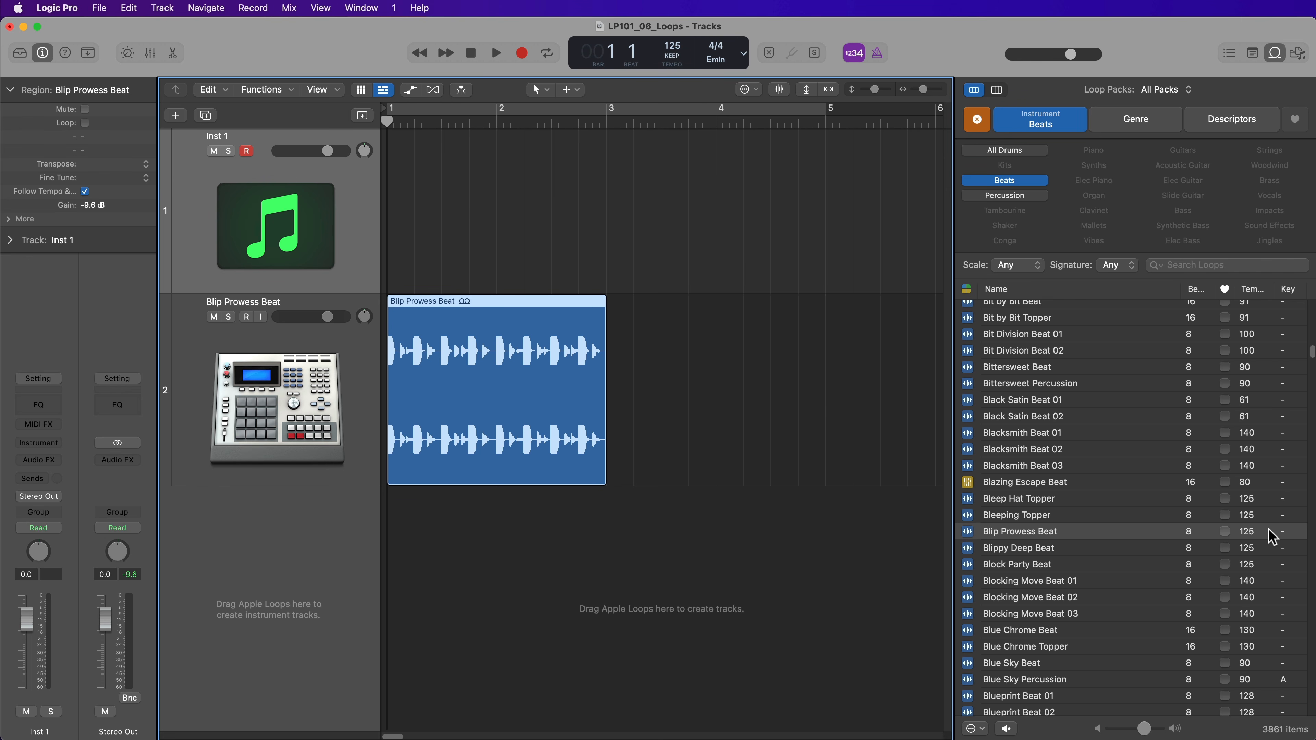
key("super+BackSpace")
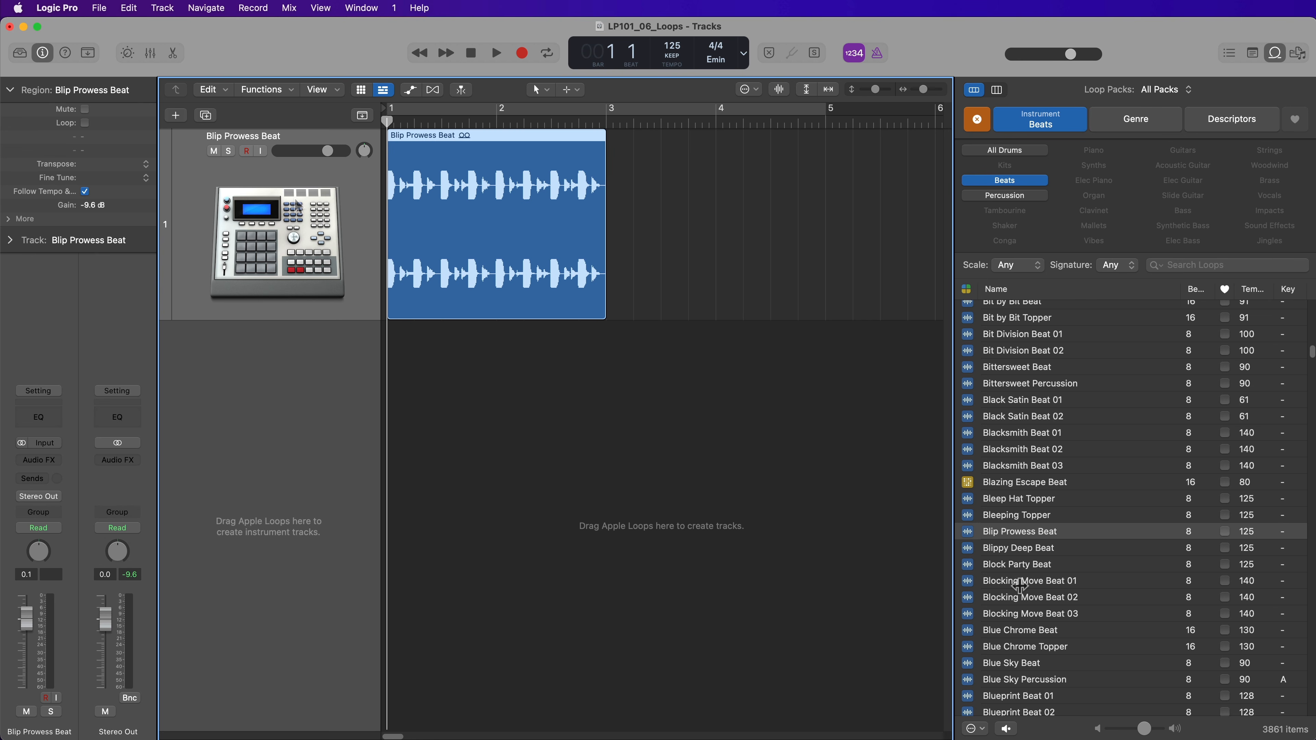
- Add the Bleep Hat Topper loop on a new track starting at bar 1 and make that track taller
left_click(1029, 502)
left_click_drag(1033, 506, 392, 415)
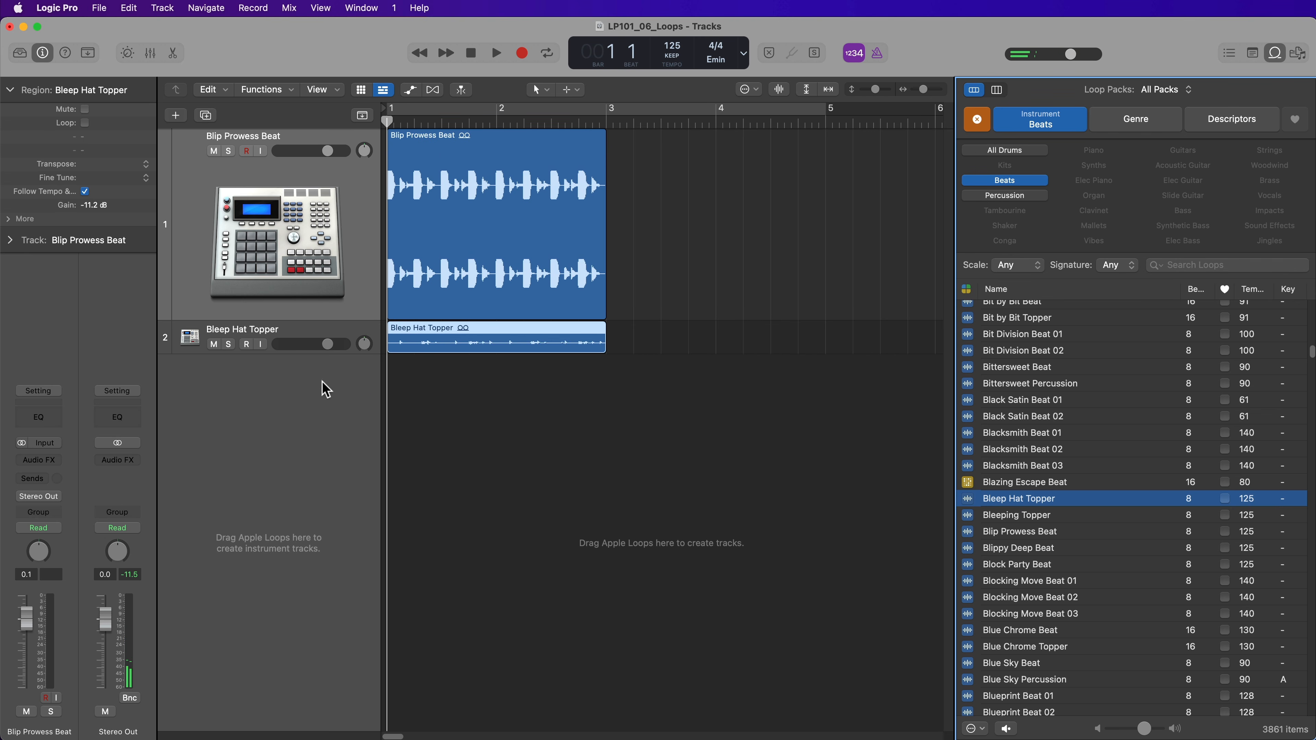
left_click_drag(309, 451, 308, 475)
left_click(533, 568)
left_click(490, 402)
- Move the Blip Prowess Beat region to start at bar 3 and increase the Bleep Hat Topper track's height slightly
left_click(496, 207)
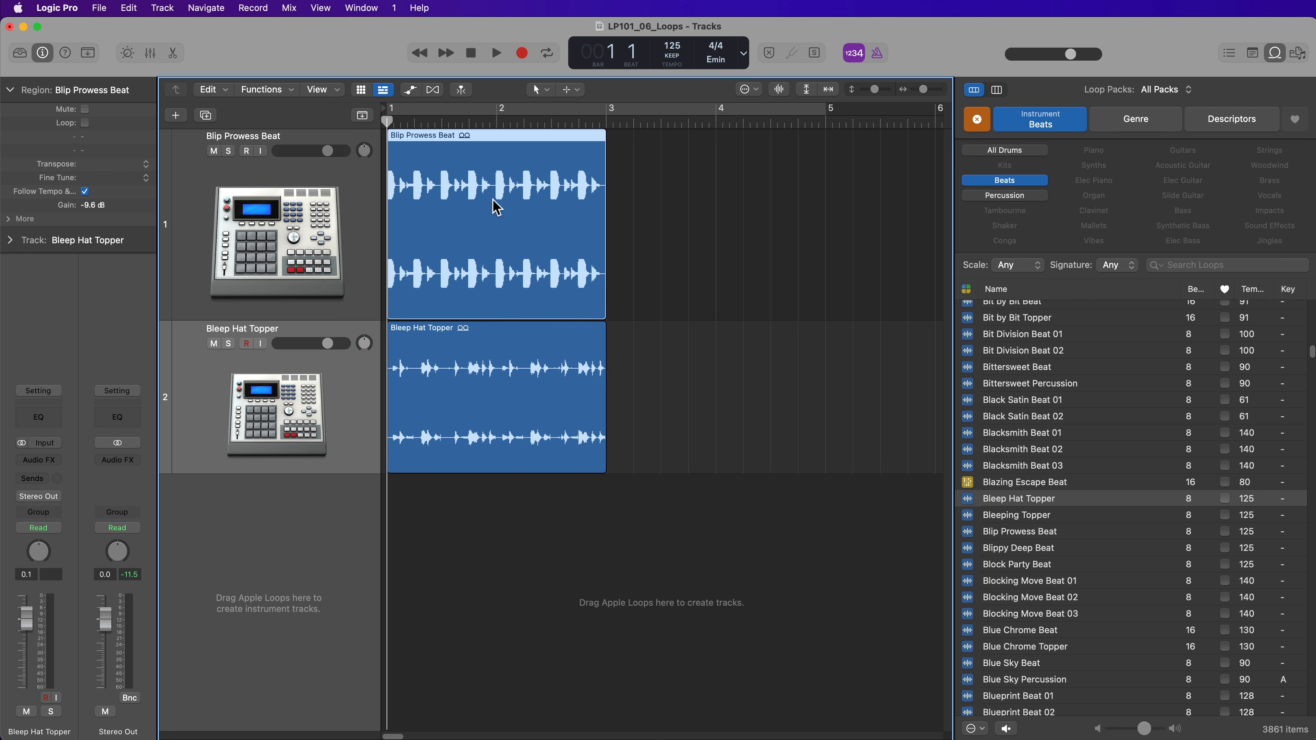
left_click_drag(496, 207, 695, 233)
left_click(700, 331)
key("super+Left")
key("super+Left")
key("super+Left")
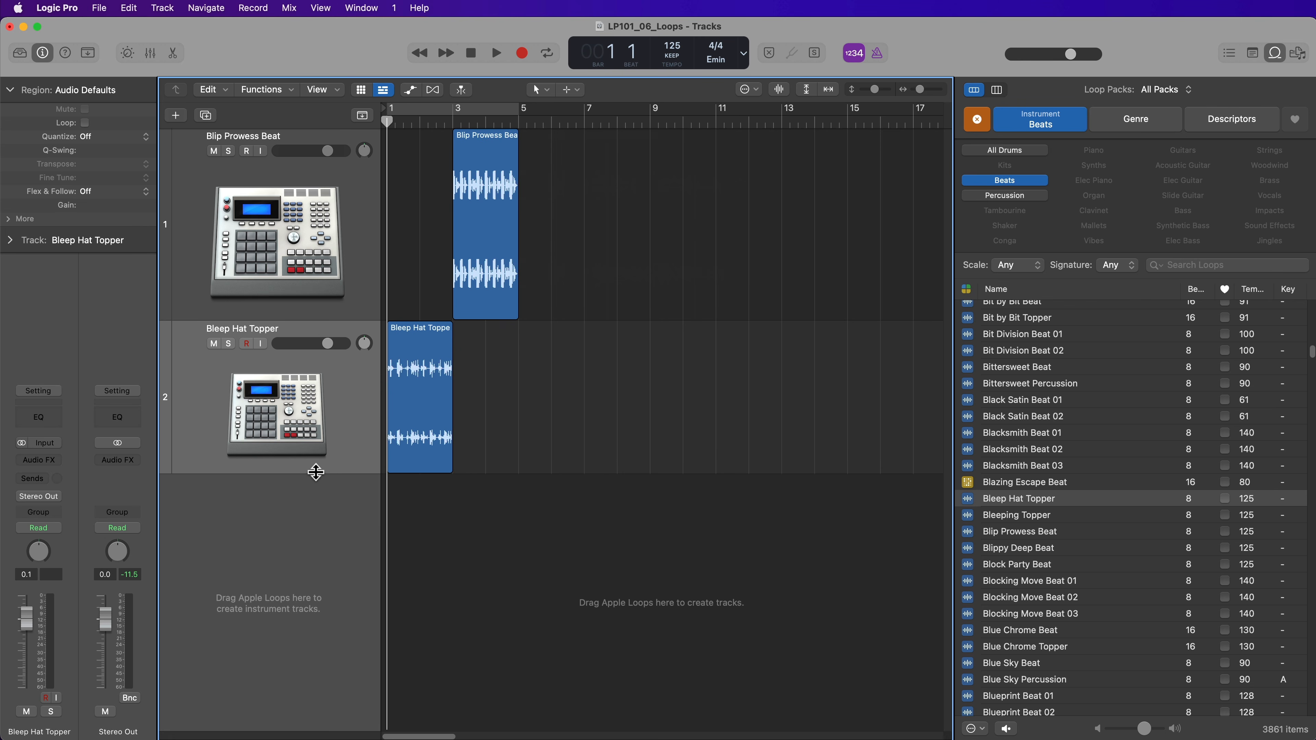
left_click_drag(314, 475, 315, 508)
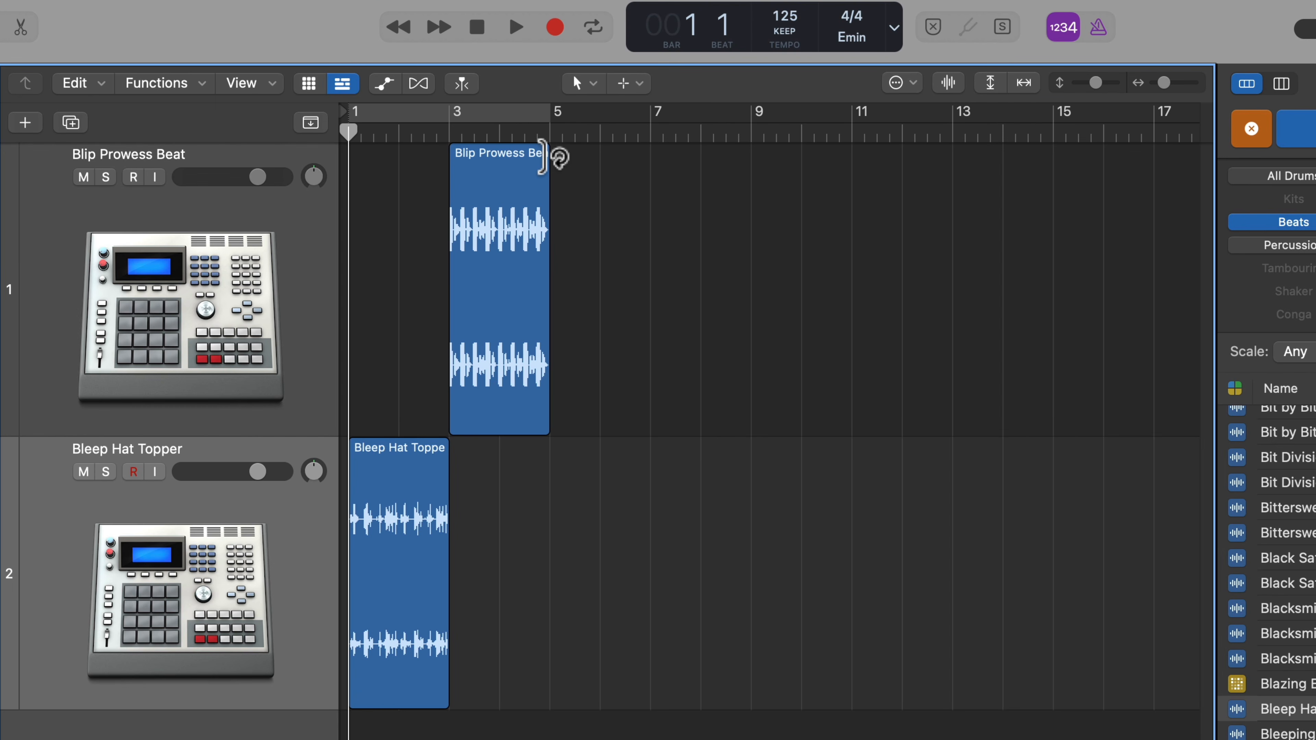
- With the Pointer Tool, loop the Blip Prowess Beat and Bleep Hat Topper regions out to bar 7
key("super+Right")
key("super+Right")
key("super+Right")
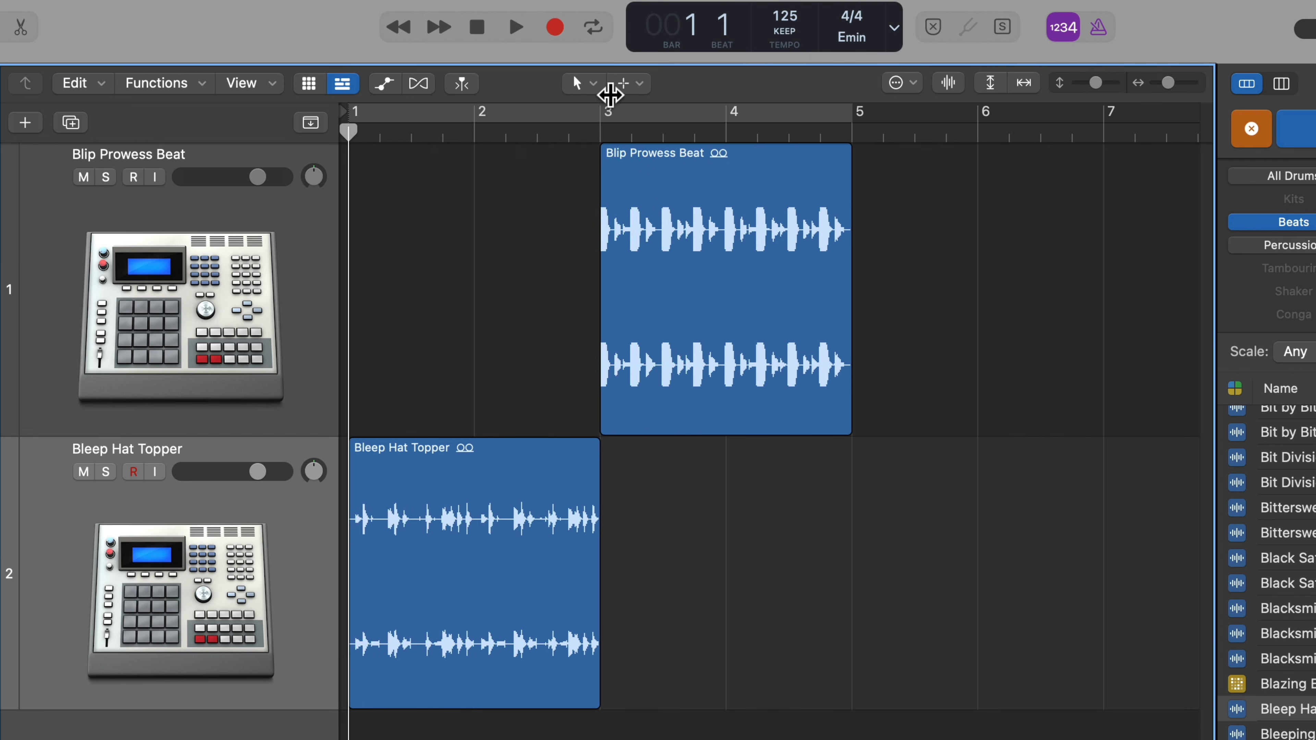
left_click(584, 84)
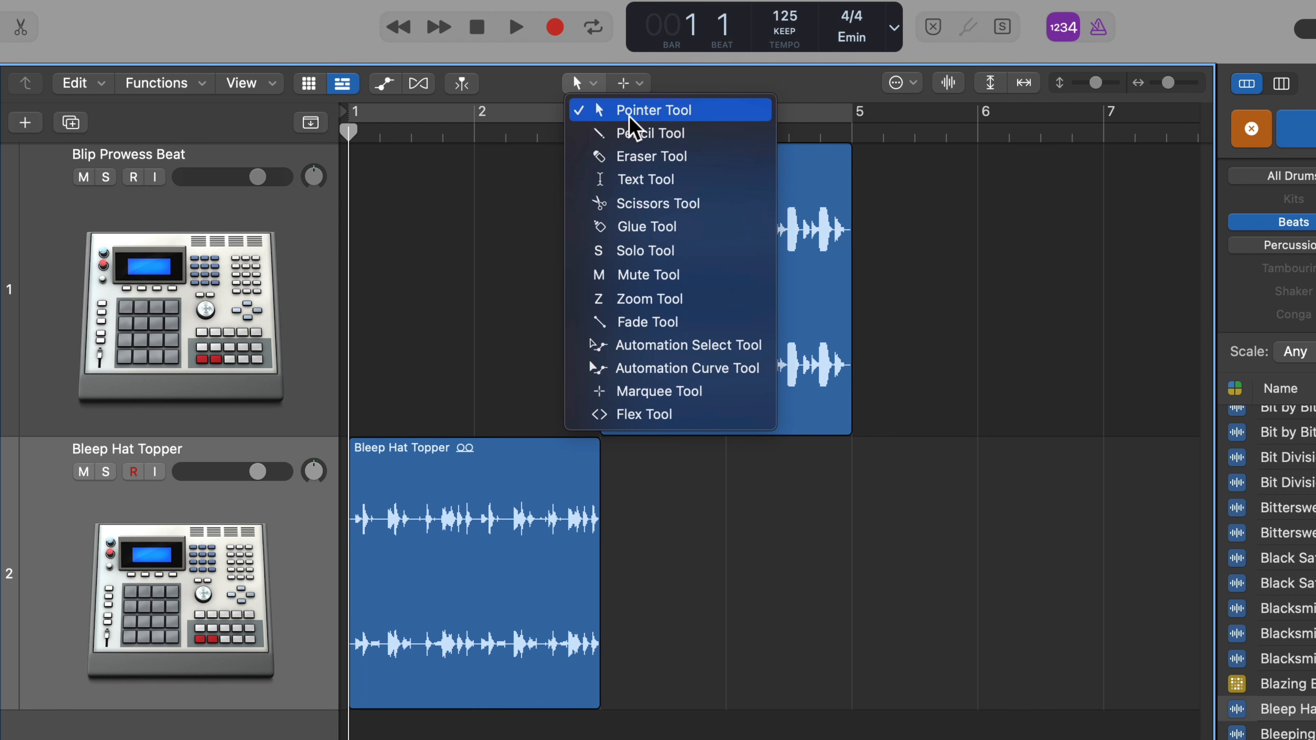
left_click(629, 116)
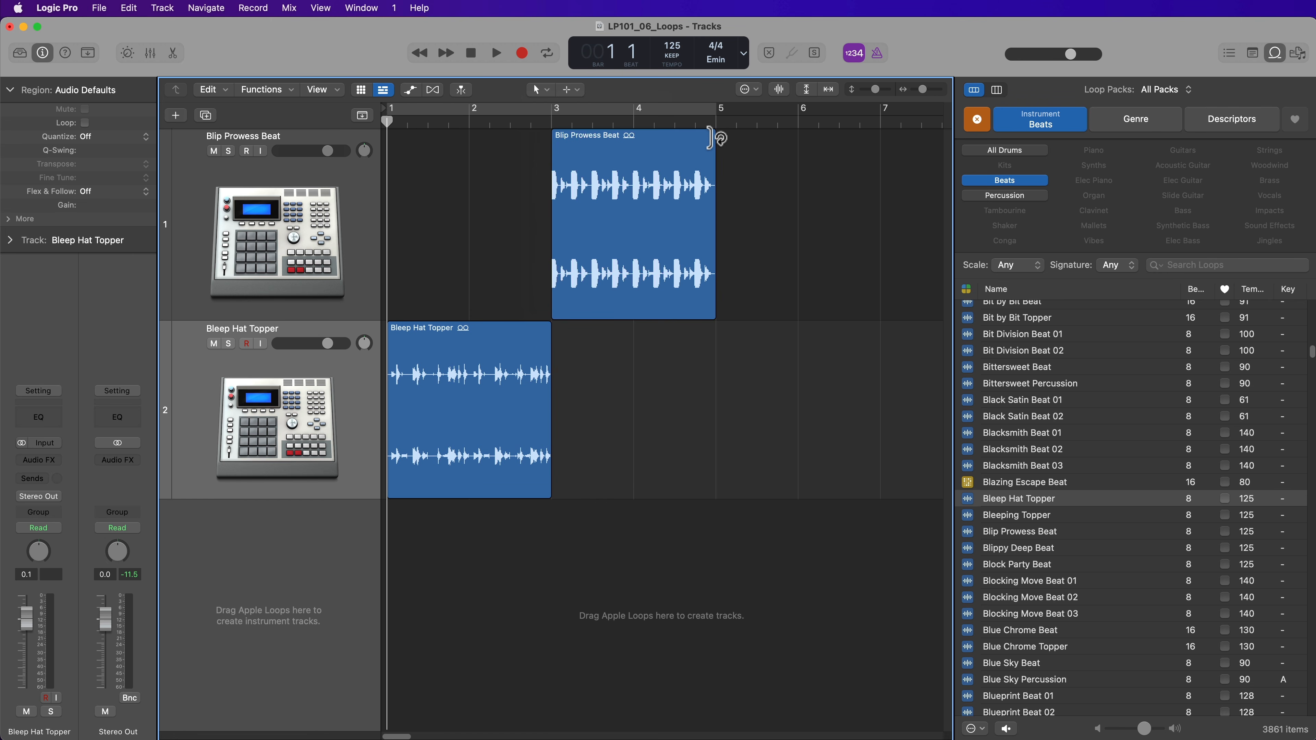
left_click_drag(711, 137, 875, 233)
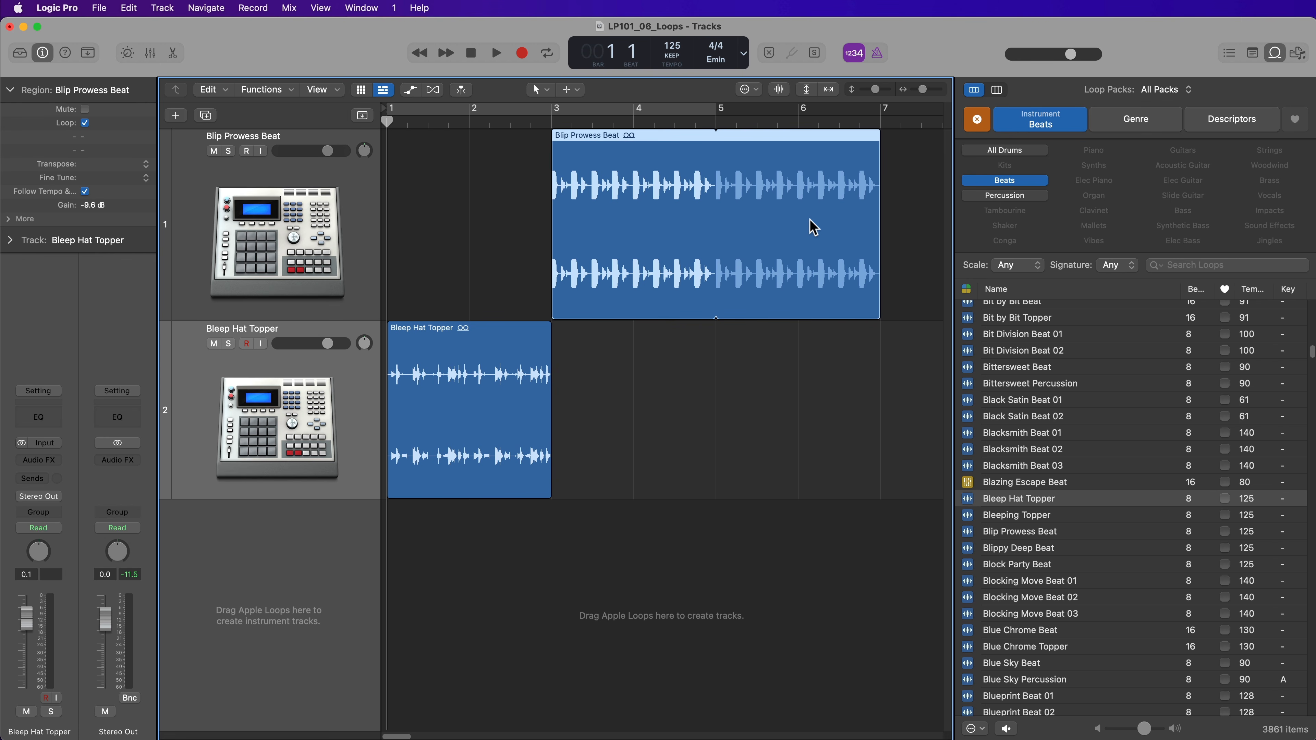
left_click(548, 330)
left_click_drag(559, 331, 893, 409)
- Play back the two looped regions and stop near the end of bar 6
left_click(835, 559)
key("space")
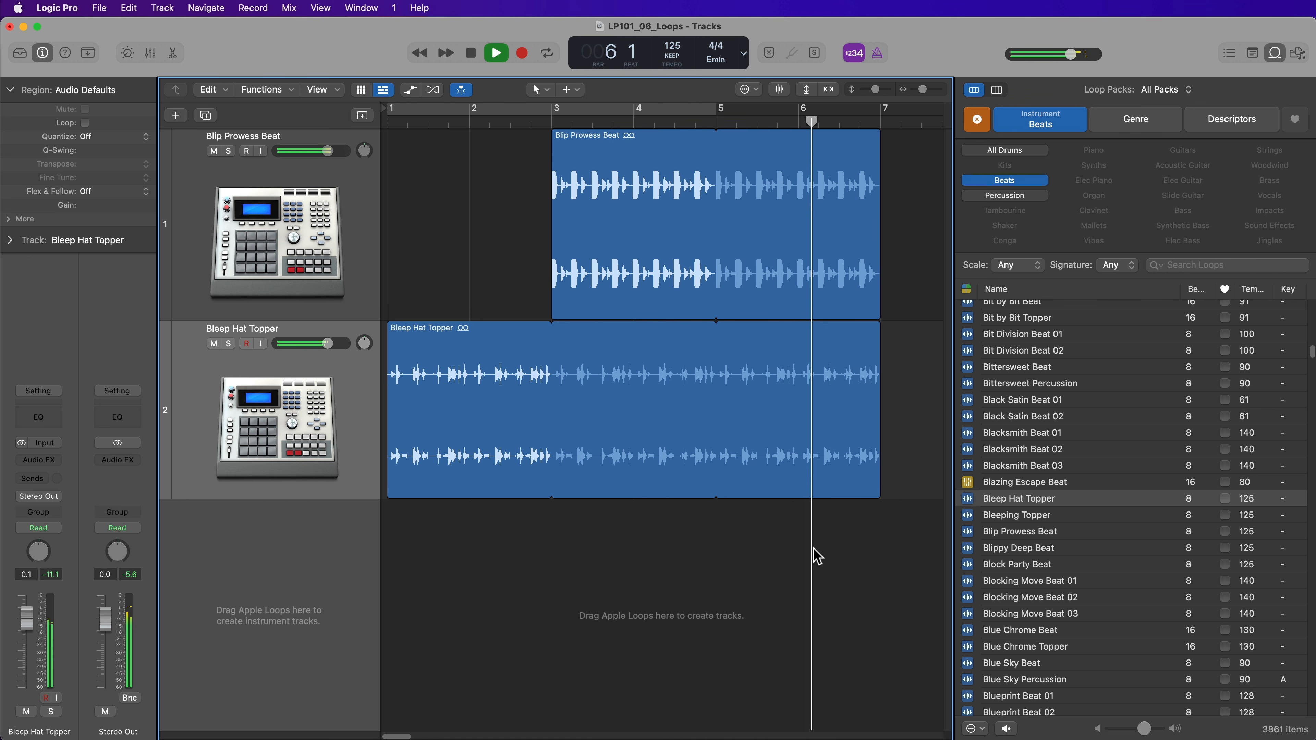
key("space")
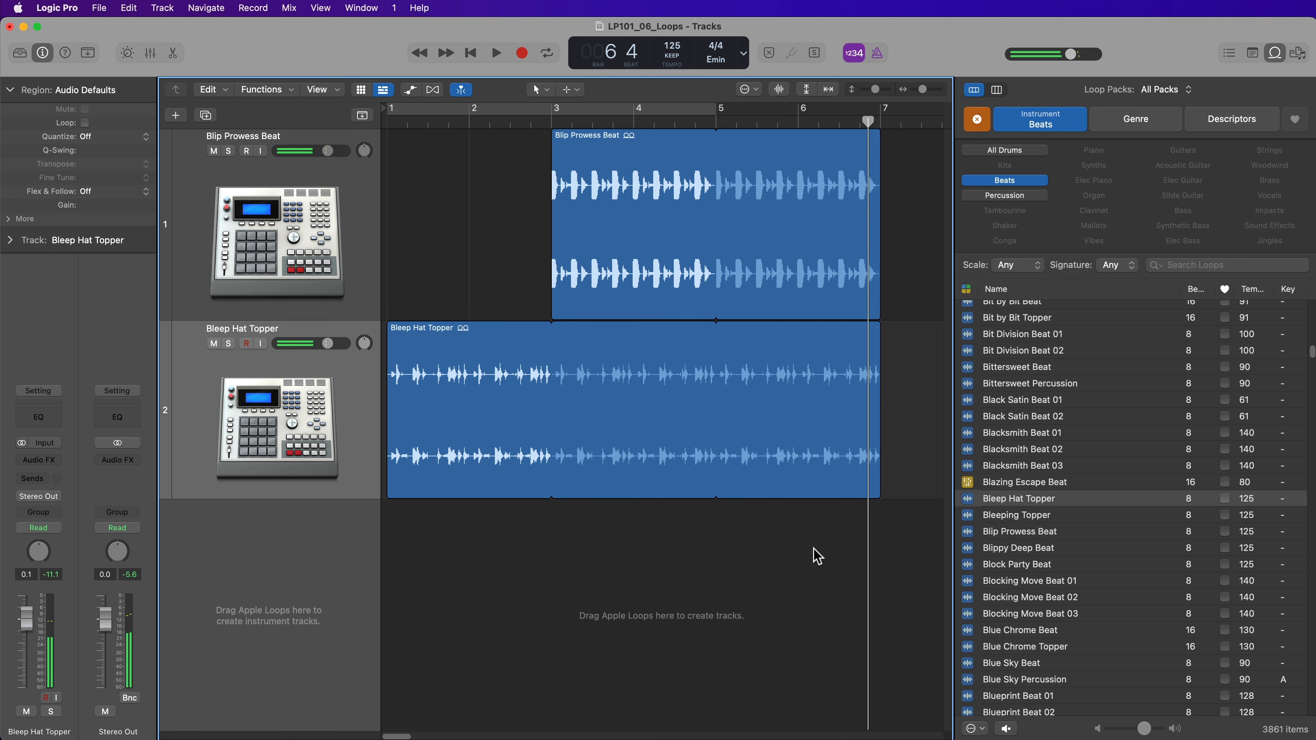
- Select both looped regions and convert their loop repetitions into separate regions
left_click(757, 454)
left_click(707, 256)
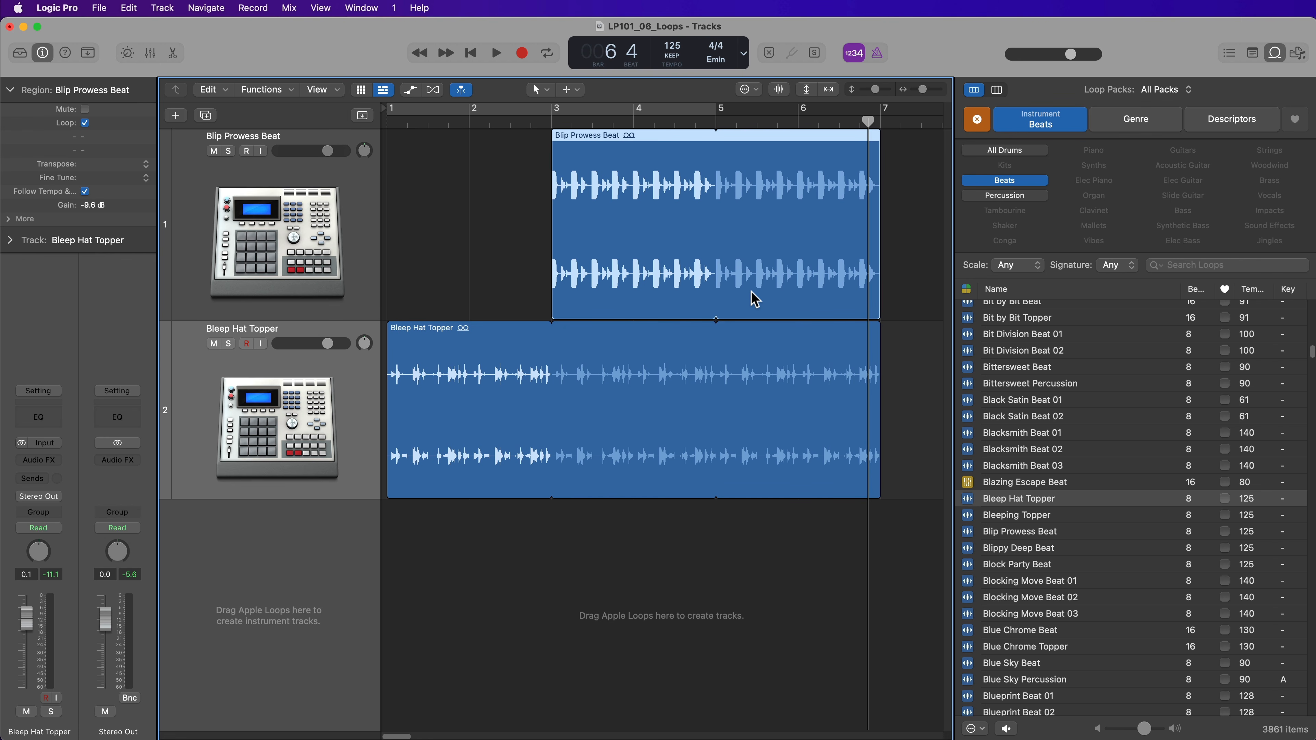
left_click_drag(518, 549, 778, 251)
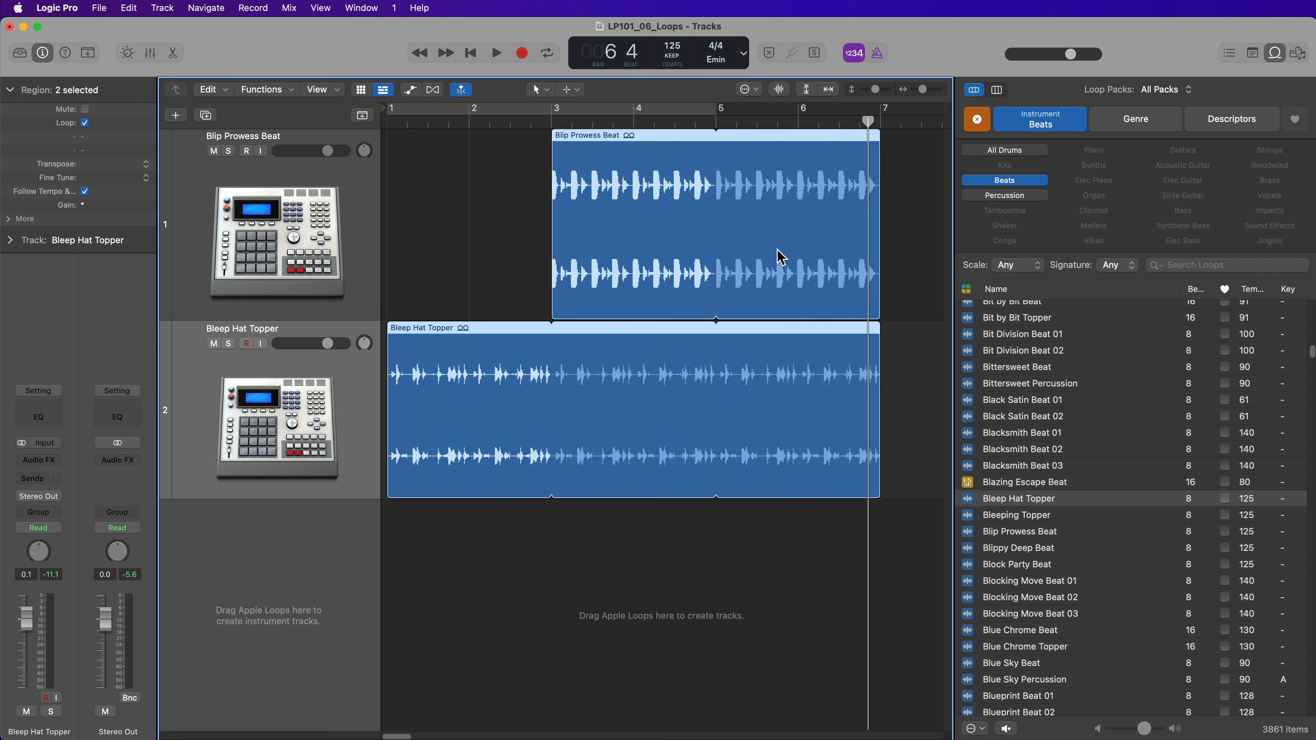
key("ctrl+l")
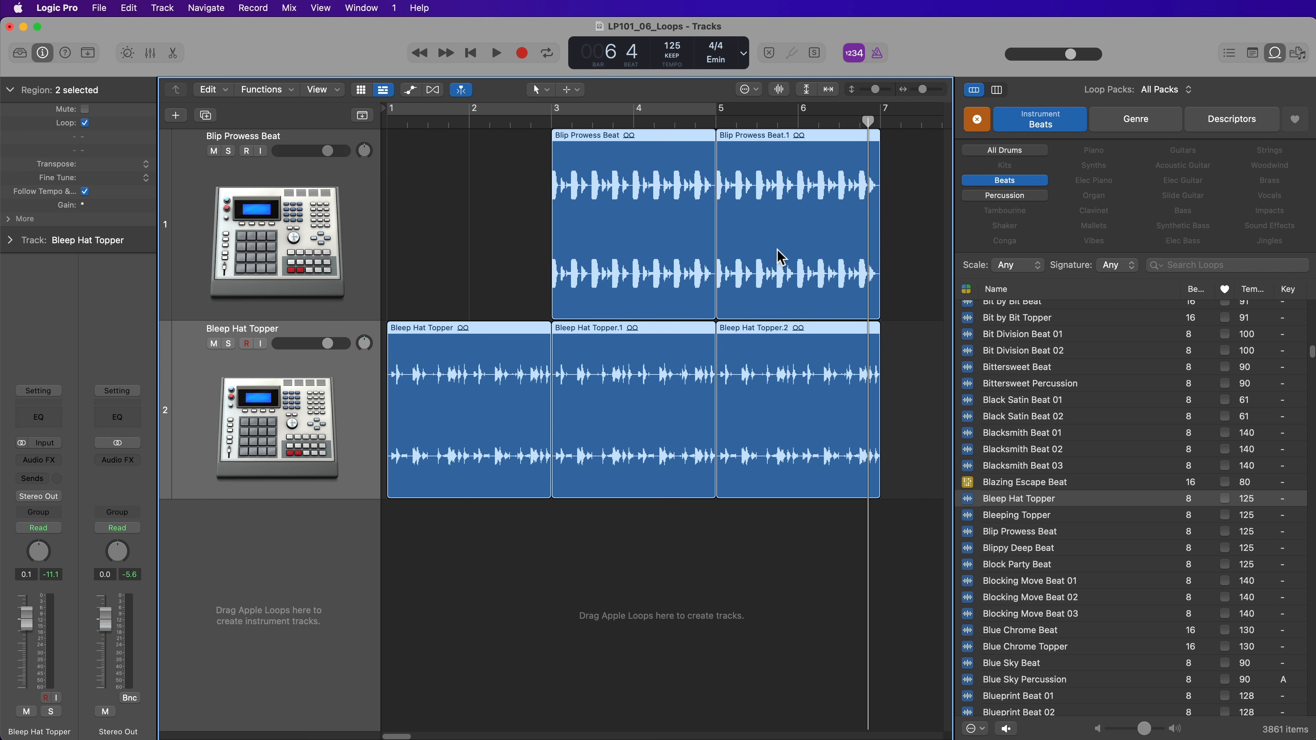
- Delete the converted copies on both tracks, keeping only the original Blip Prowess Beat and Bleep Hat Topper regions
left_click_drag(684, 534, 740, 500)
key("Delete")
left_click(782, 306)
key("Delete")
- Repeat the Blip Prowess Beat region once and the Bleep Hat Topper region twice, filling both tracks to bar 7
left_click(658, 184)
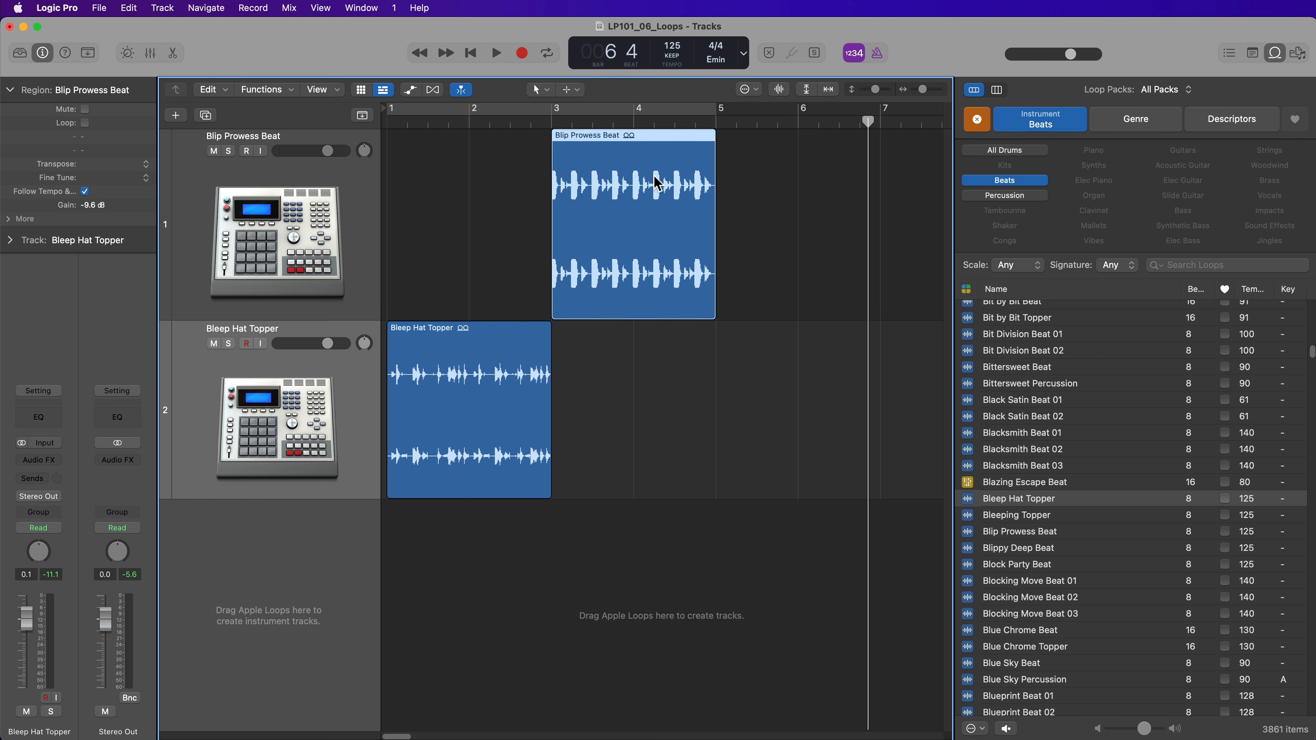
left_click(716, 120)
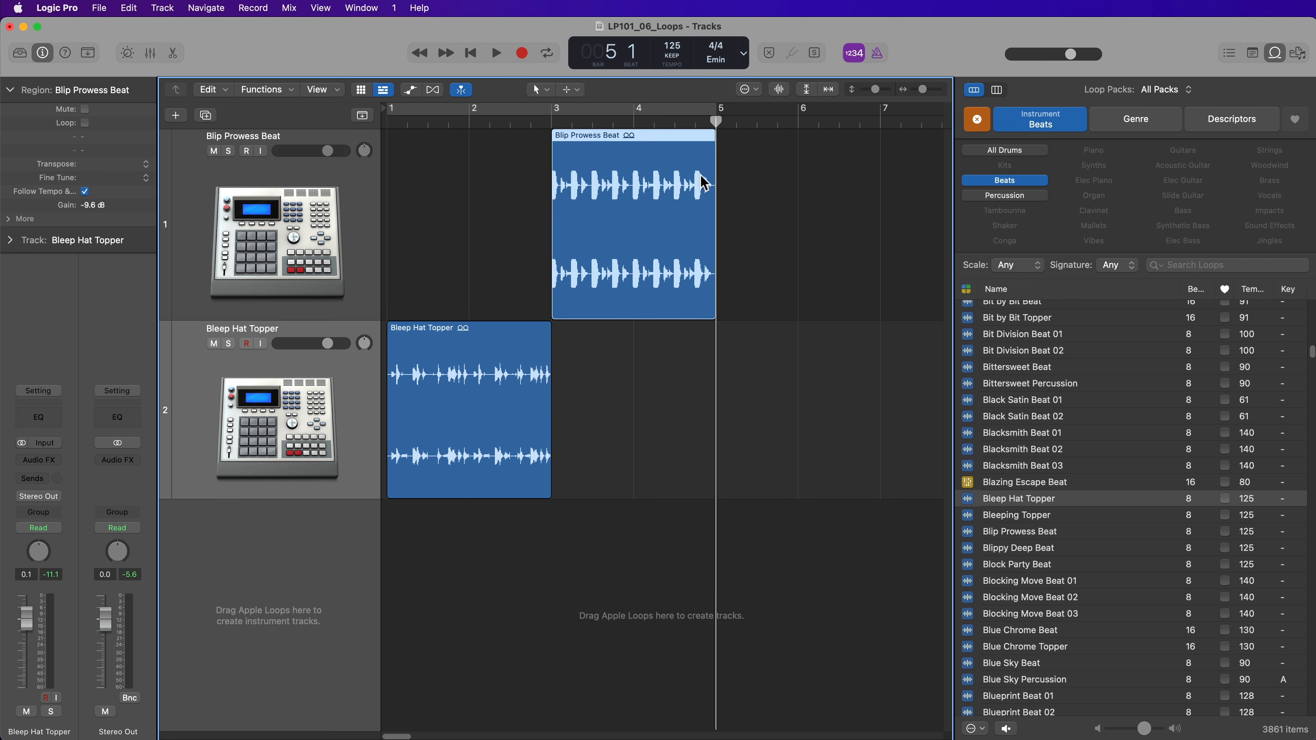
left_click_drag(516, 121, 505, 120)
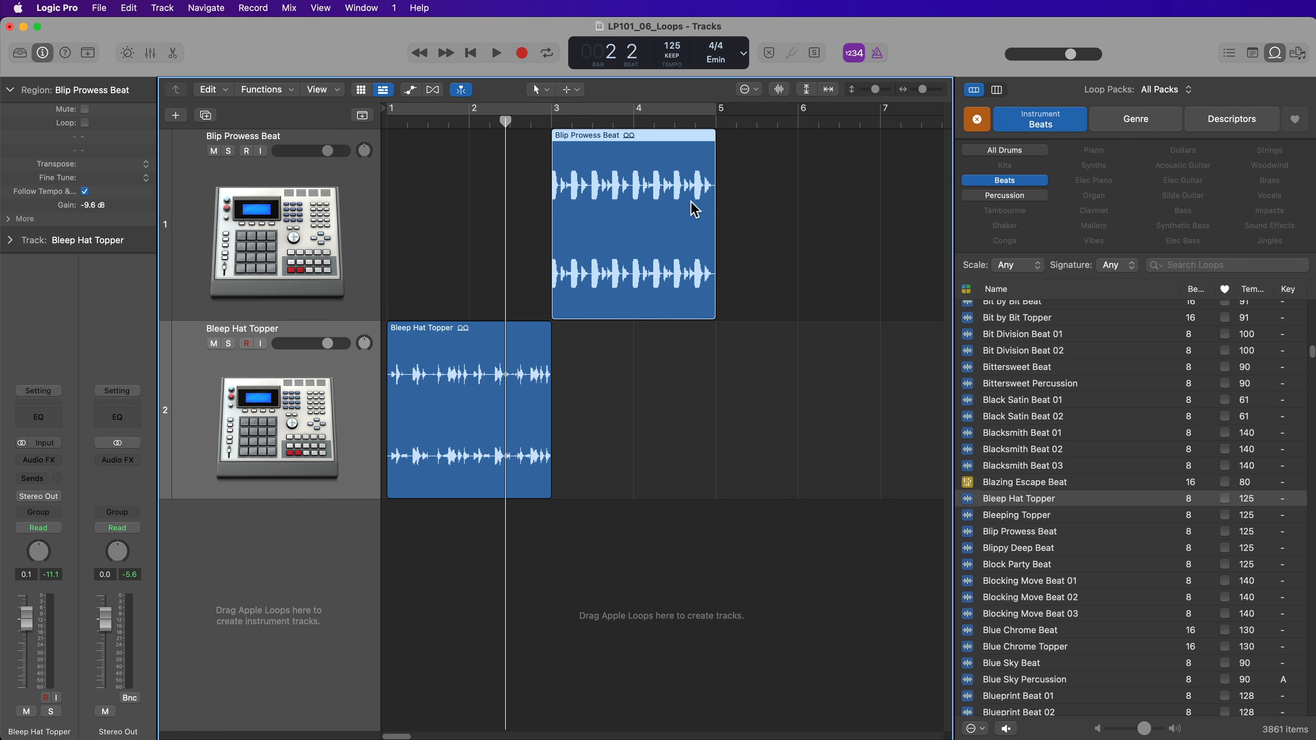
key("super+r")
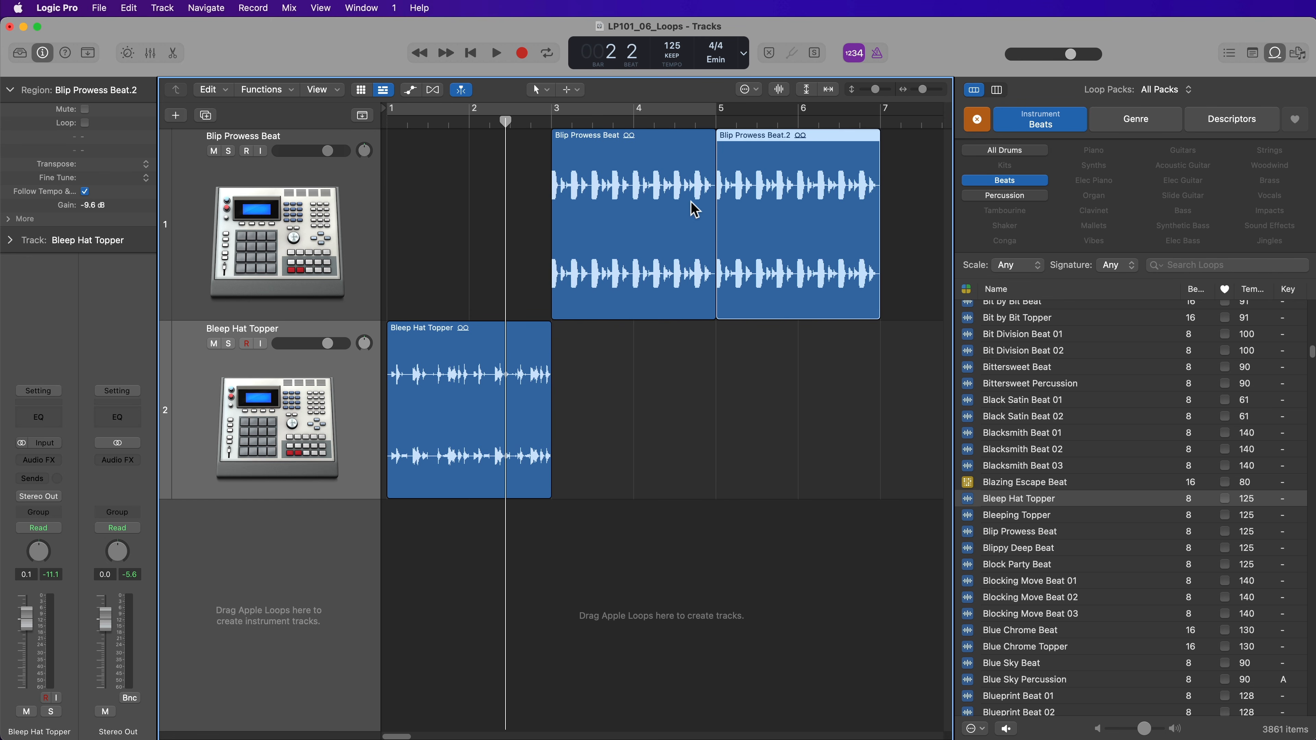
left_click(517, 365)
key("super+r")
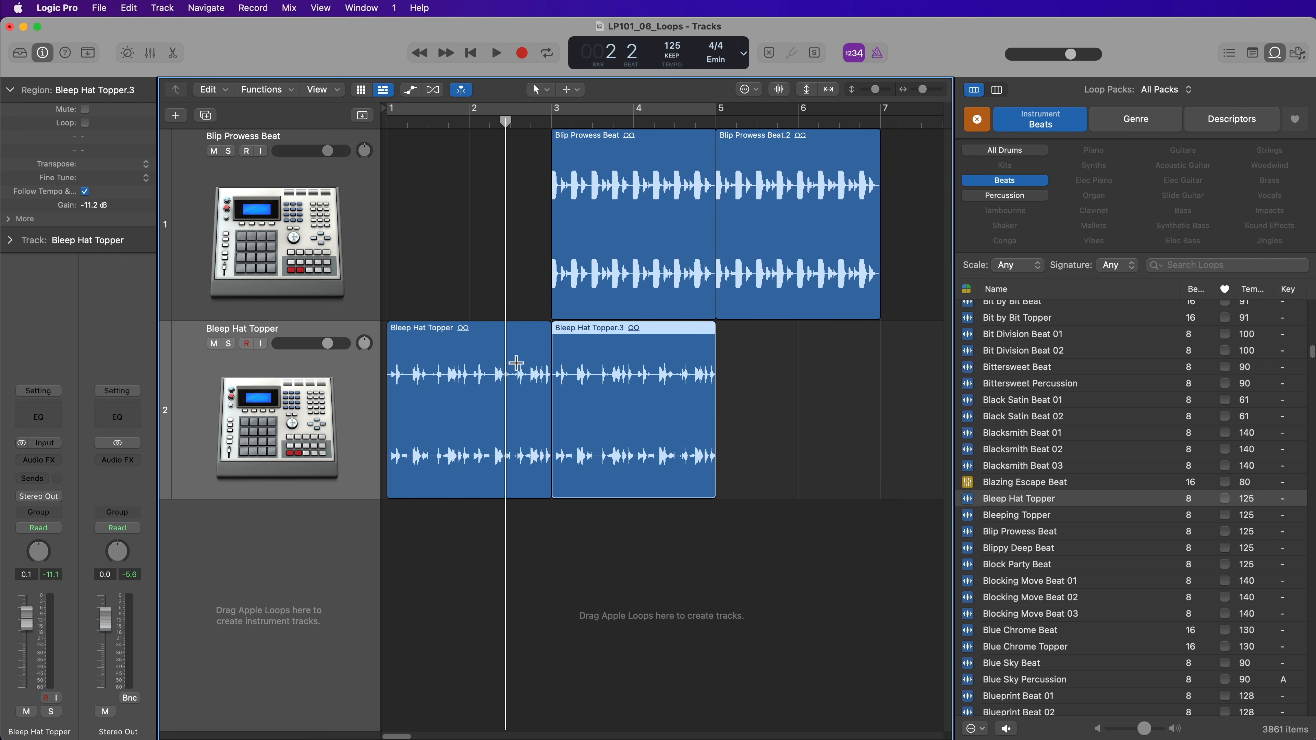
key("super+r")
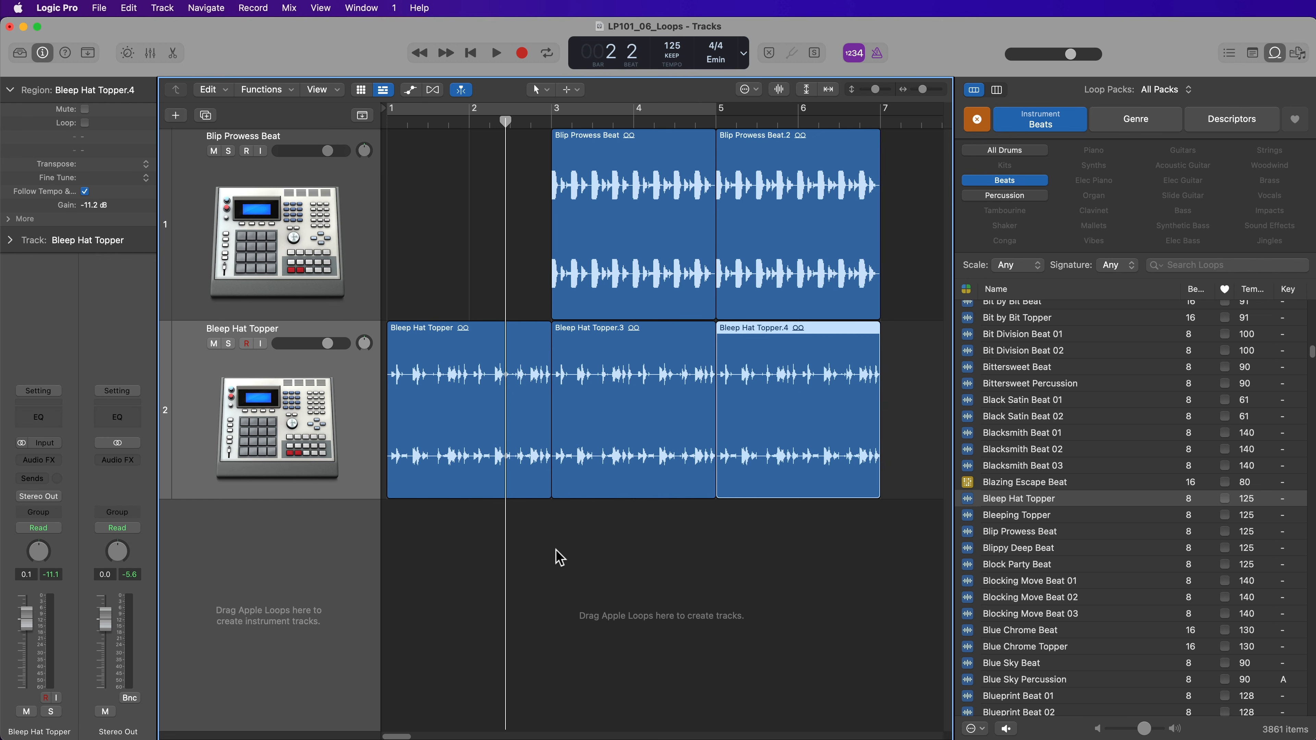
- Delete the two repeated Bleep Hat Topper regions and the repeated Blip Prowess Beat region
left_click_drag(619, 561, 843, 479)
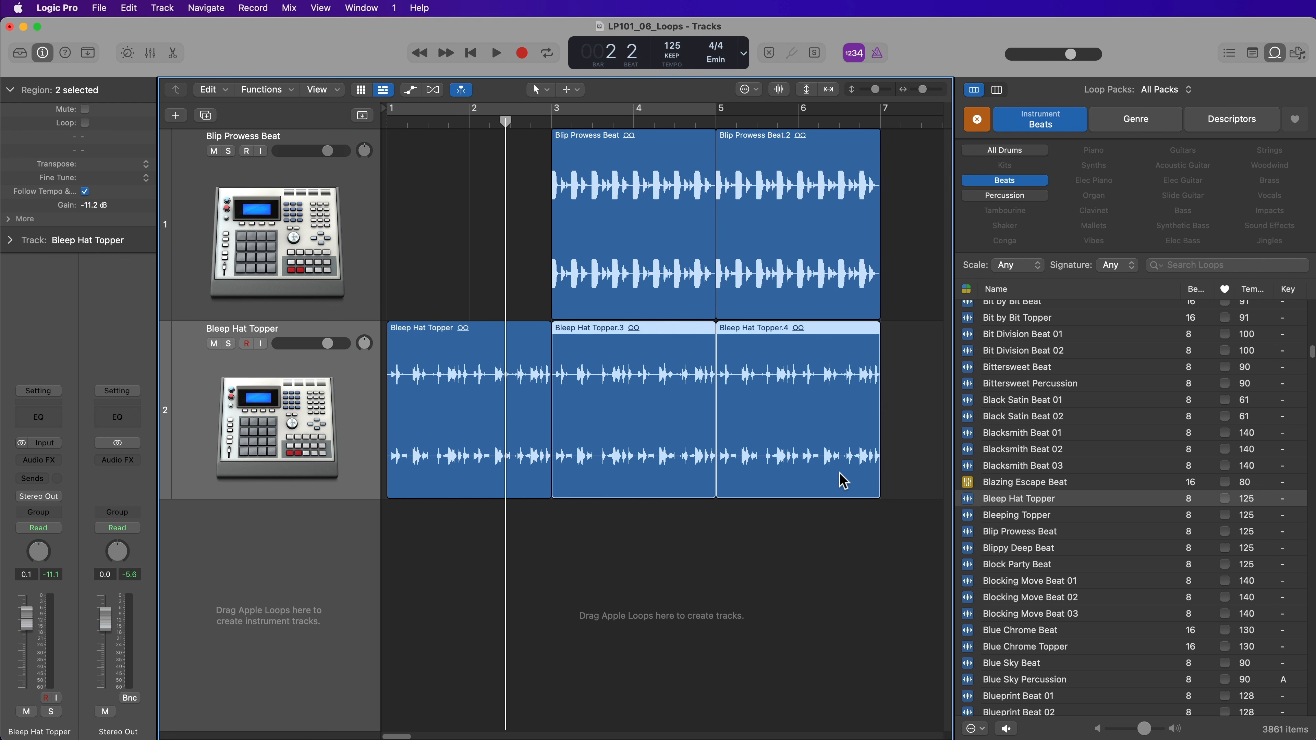
key("Delete")
left_click(811, 315)
key("Delete")
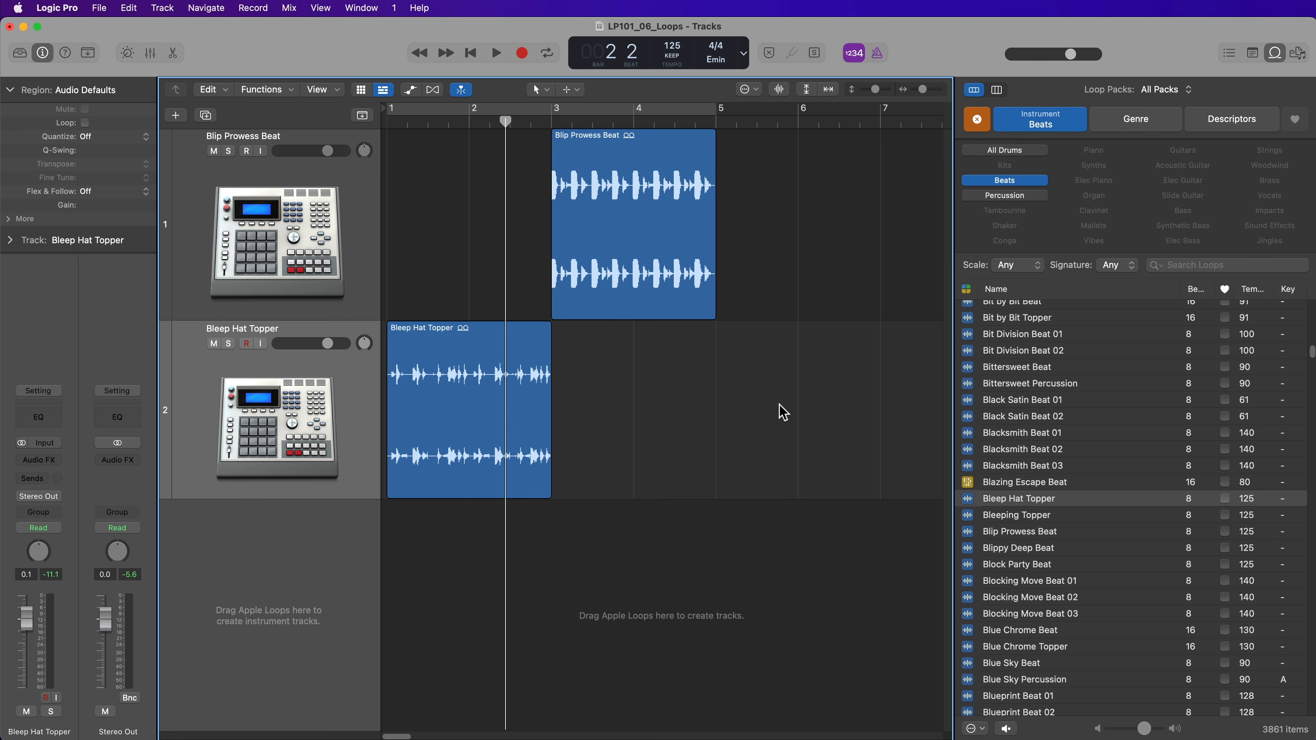
- Copy the Blip Prowess Beat region to bar 5 and the Bleep Hat Topper region to bars 3 and 5
left_click_drag(631, 228, 770, 220)
left_click_drag(793, 218, 794, 224)
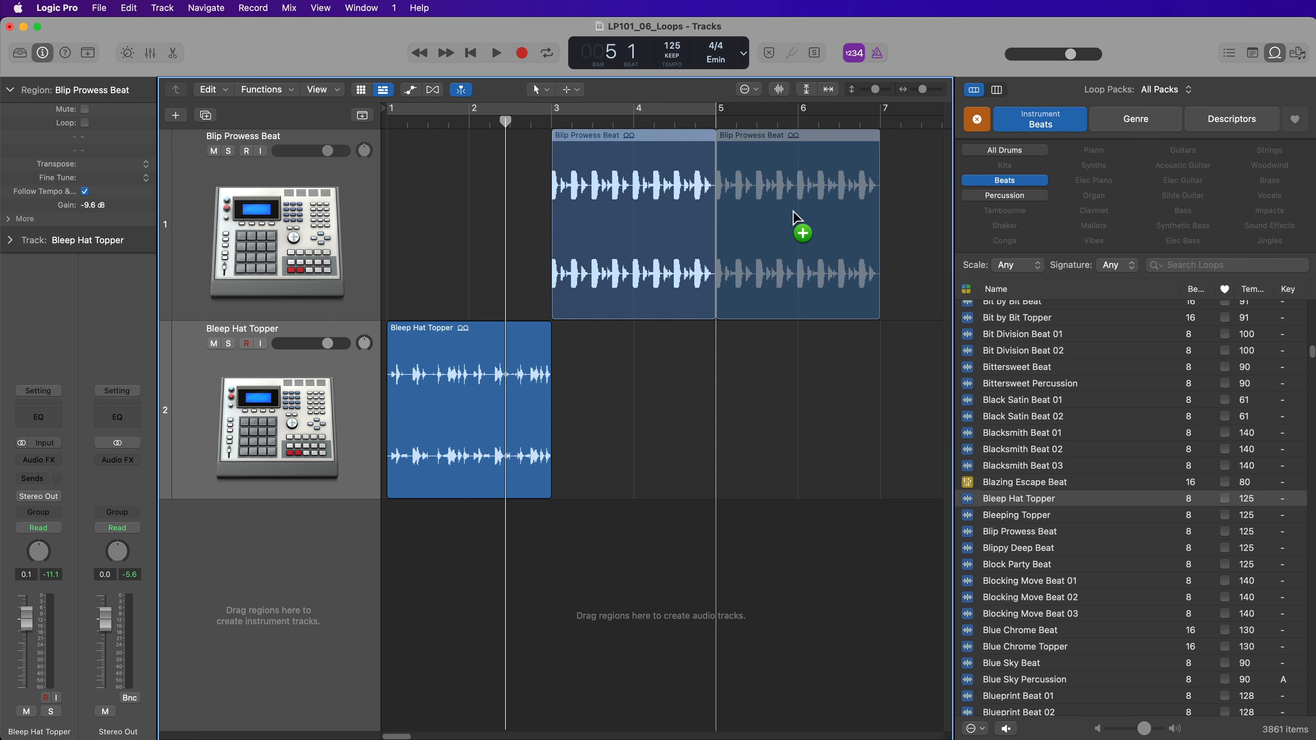
left_click_drag(444, 391, 772, 413)
left_click(698, 548)
- Select the four regions between bars 3 and 7 and repeat them once, extending both tracks to bar 11
key("super+Left")
key("super+Left")
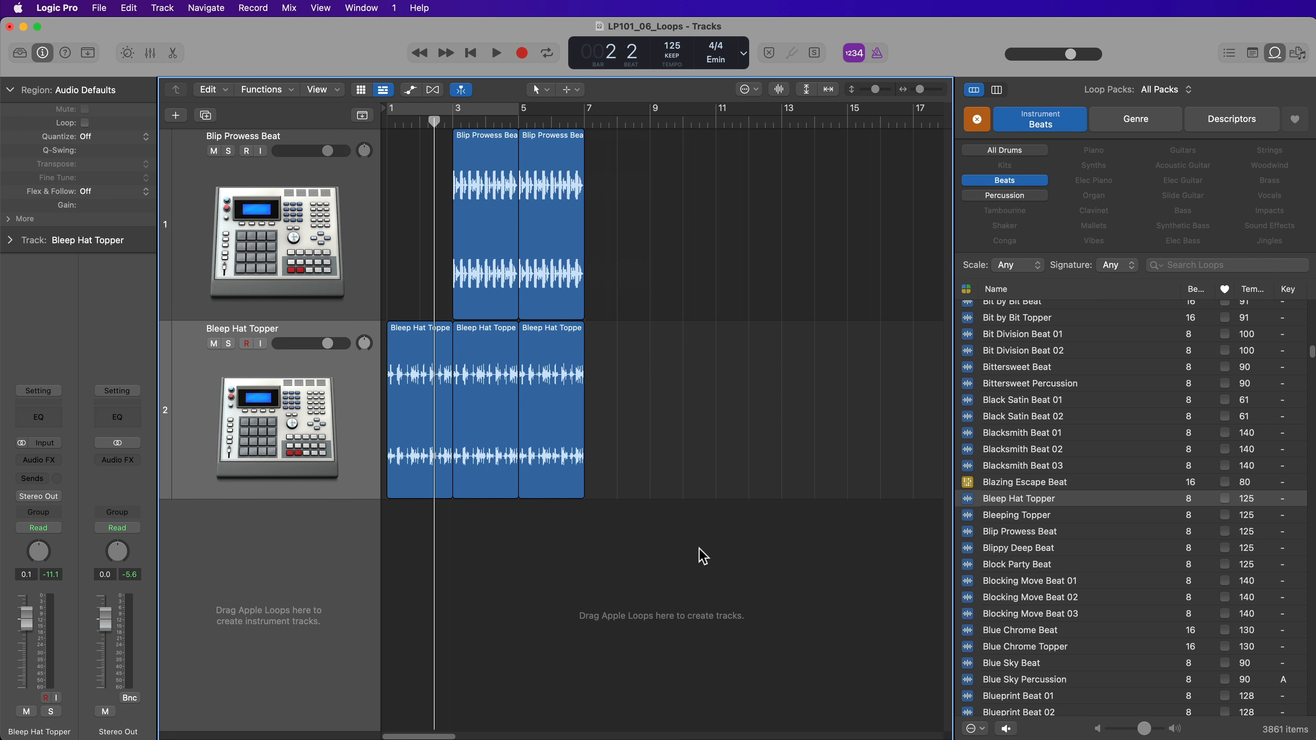
left_click_drag(758, 240, 455, 384)
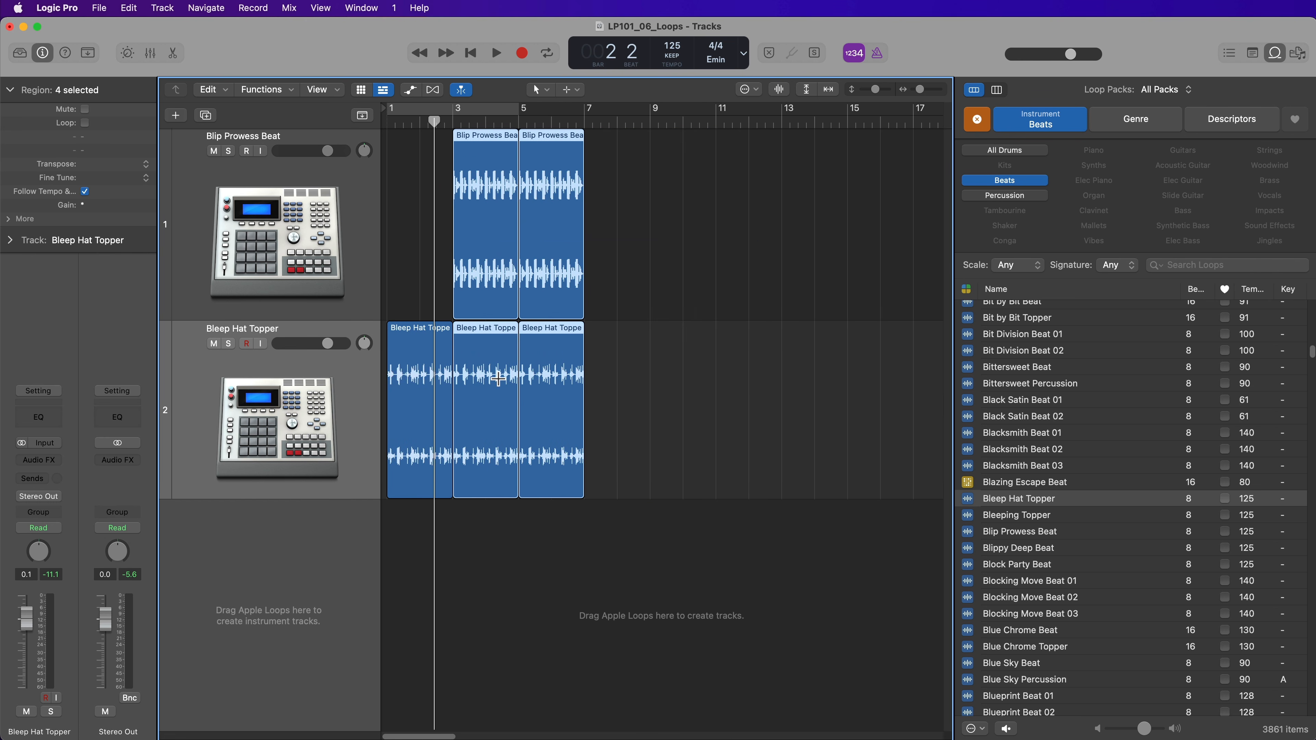
key("super+r")
left_click(648, 579)
key("super+Up")
key("super+Up")
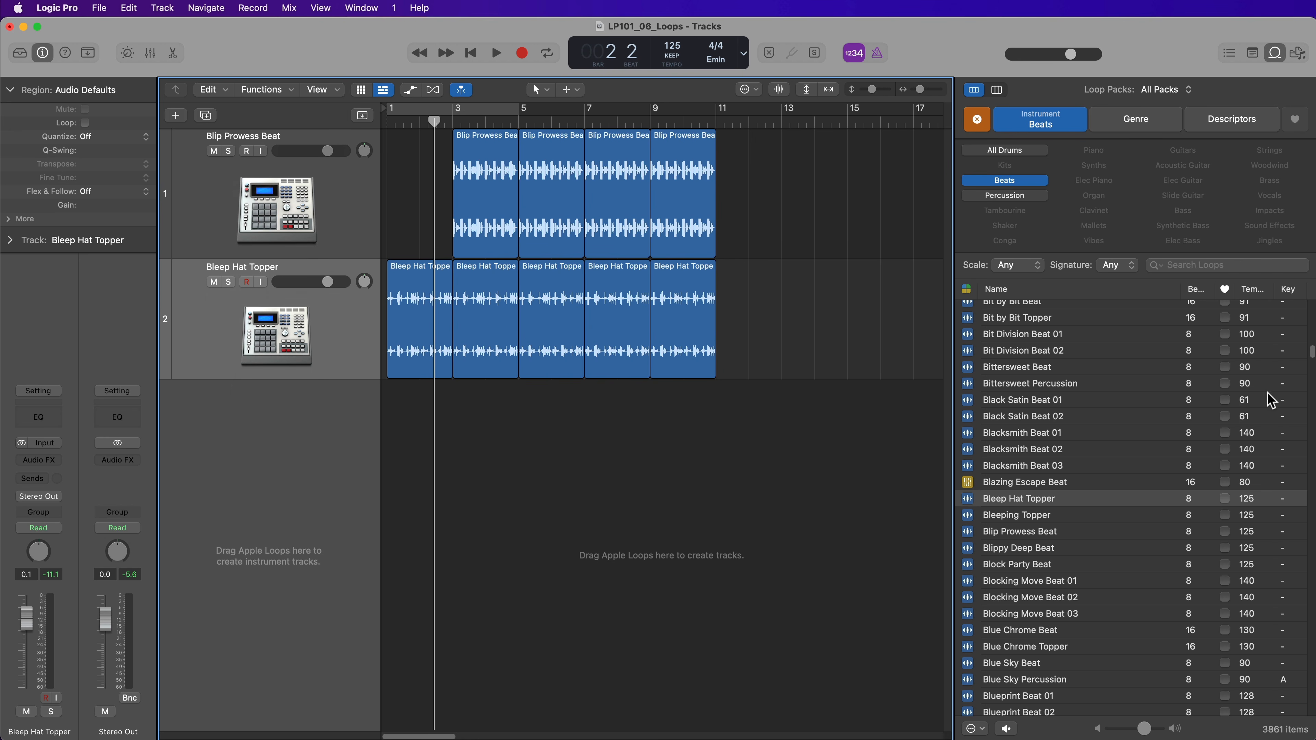
- Set the loop scale to Minor and replace the Beats instrument filter with Bass and Synthetic Bass
scroll(1285, 467, "down", 1)
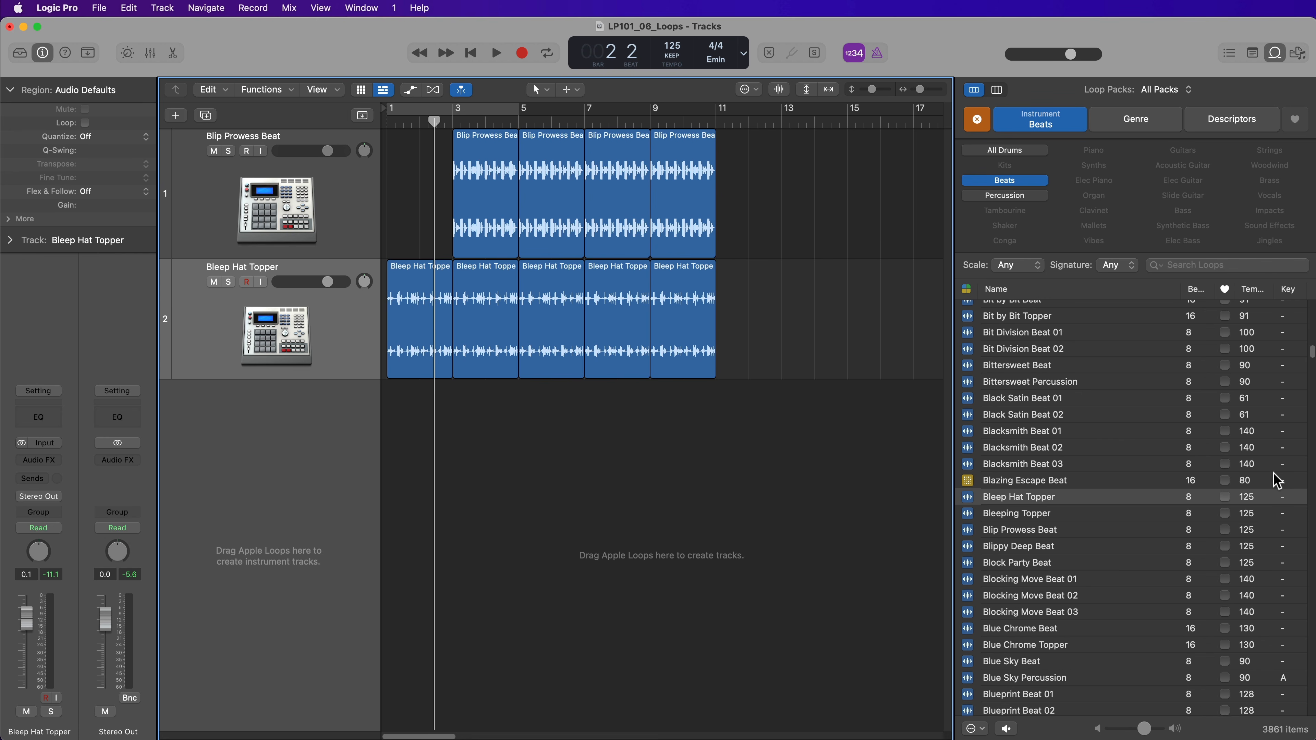
left_click(1026, 268)
left_click(1019, 285)
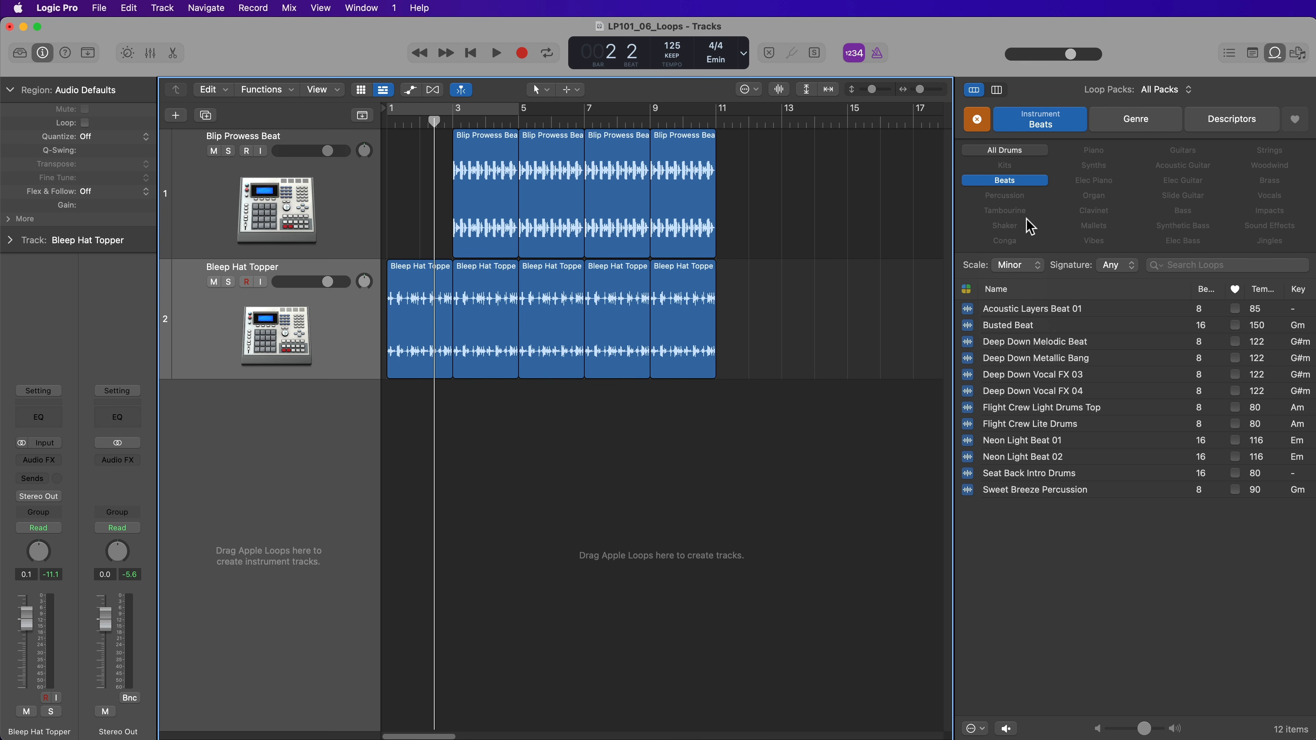
left_click(978, 121)
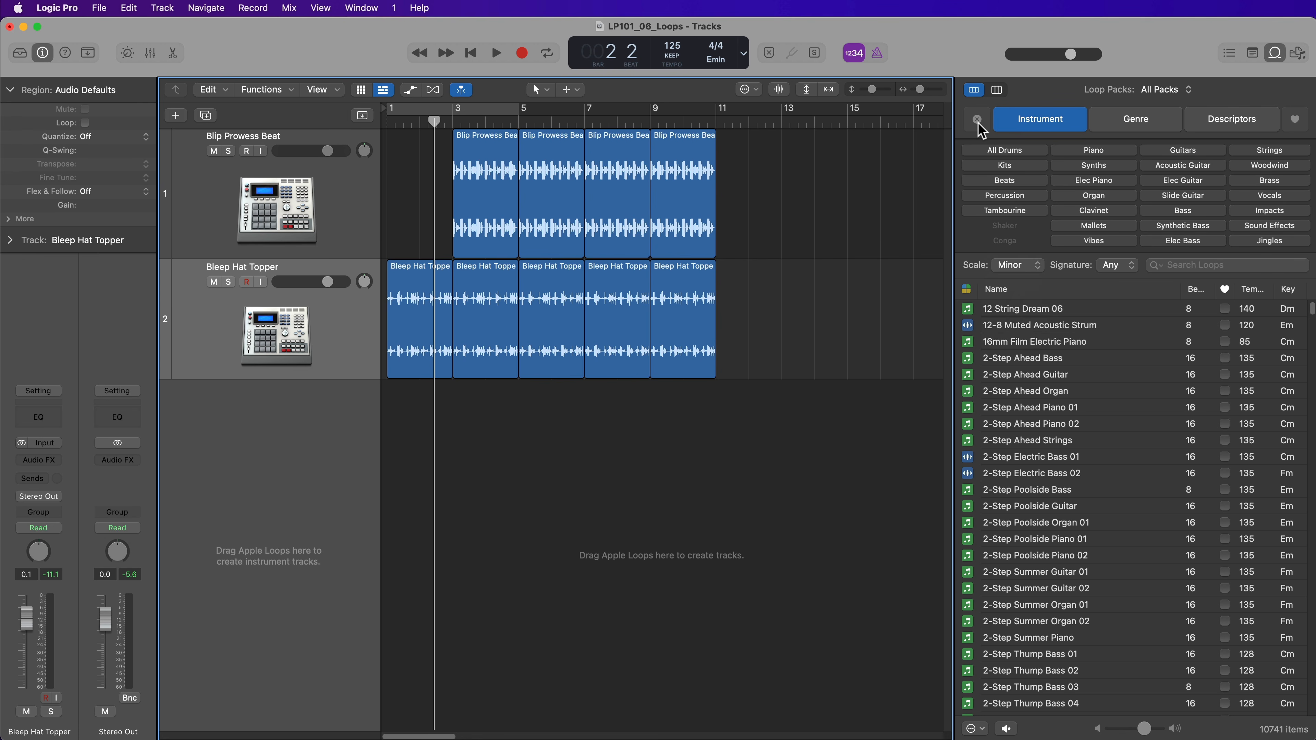
left_click(1204, 211)
left_click(1206, 229)
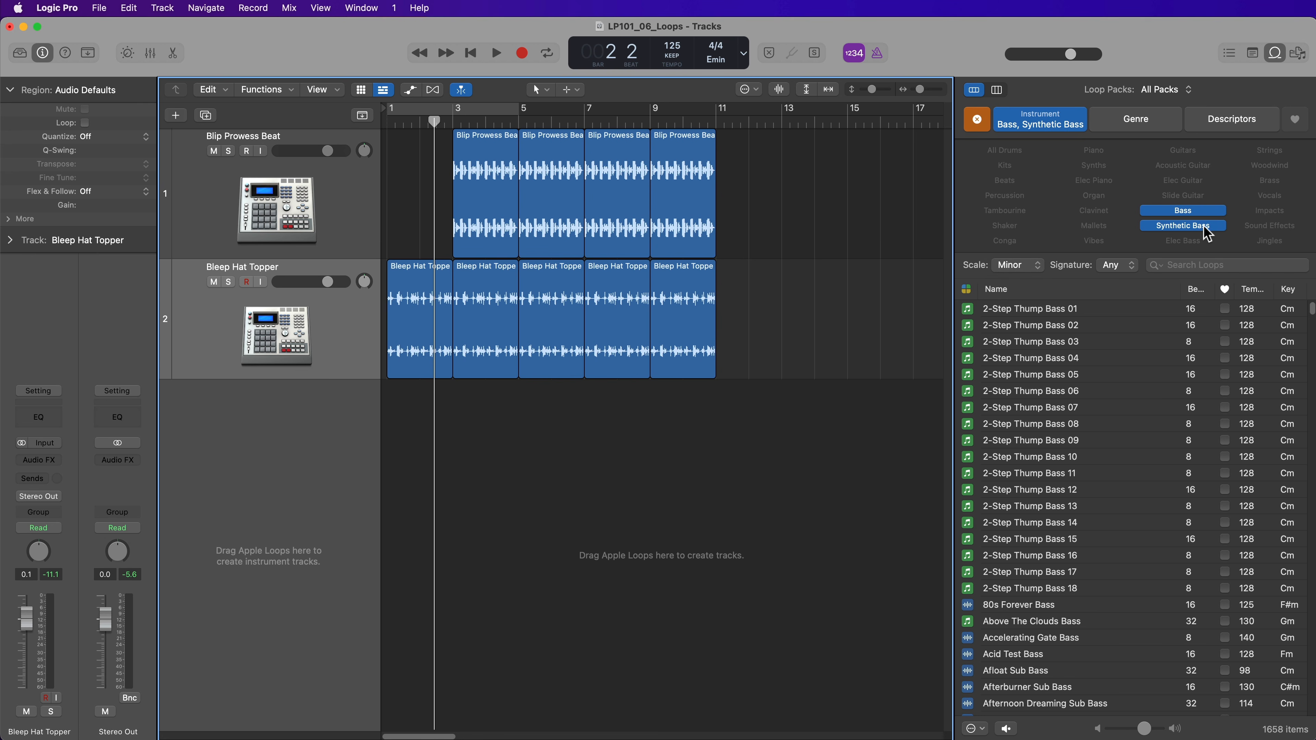
- Audition several minor bass loops in the results, from Body Moving Dub Bass through Bouncy 80s Groove Bass
scroll(1111, 515, "down", 15)
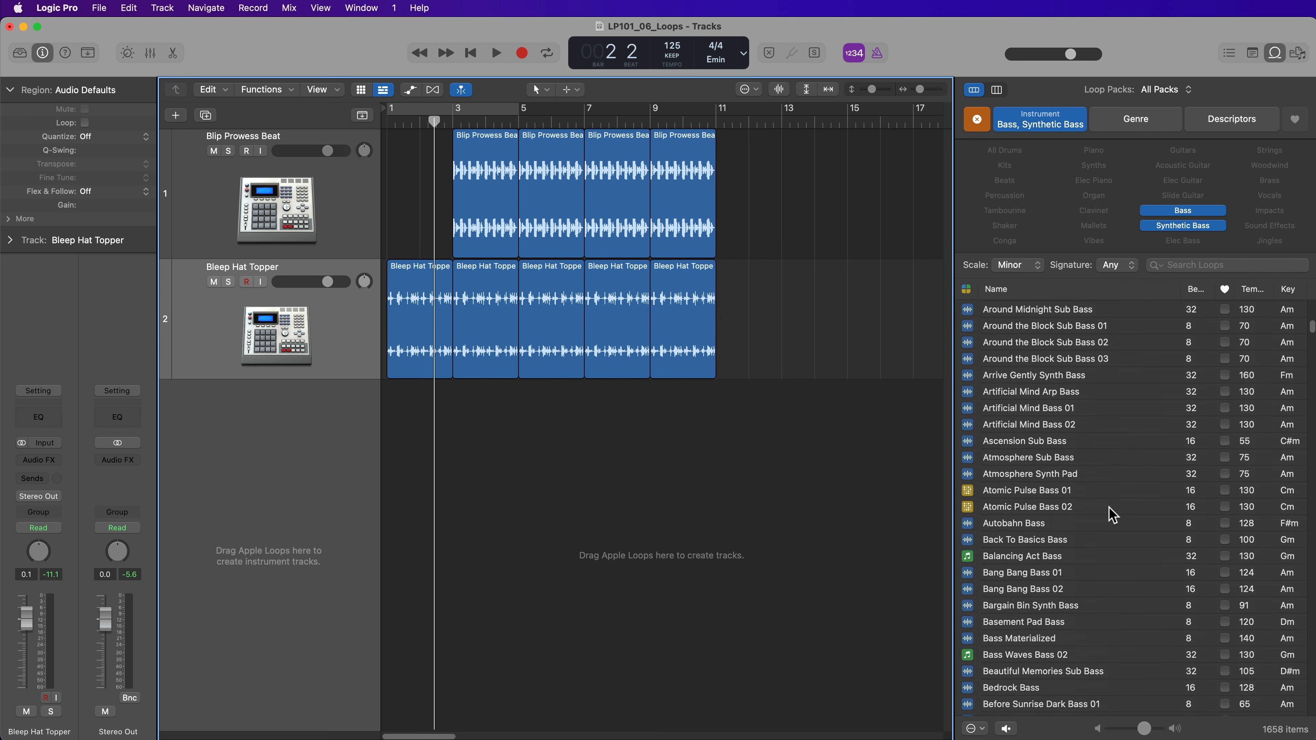
scroll(1108, 515, "down", 10)
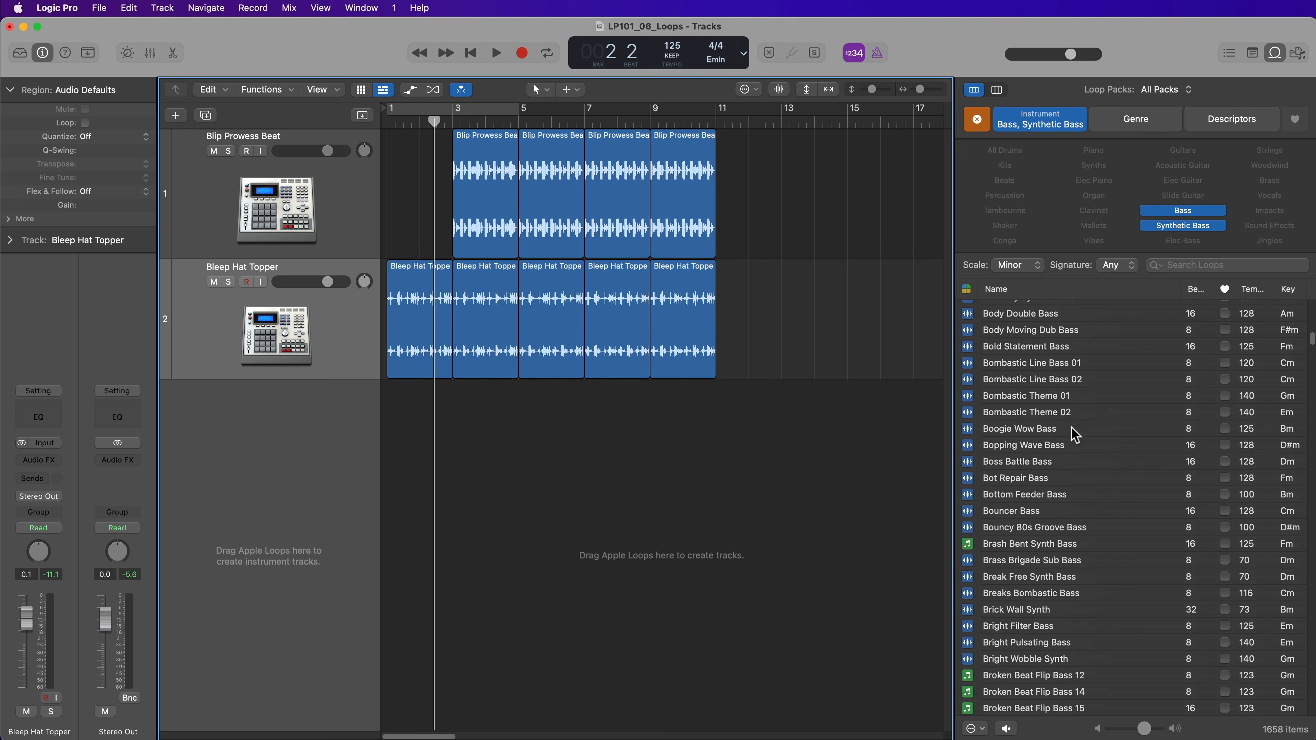
left_click(1035, 336)
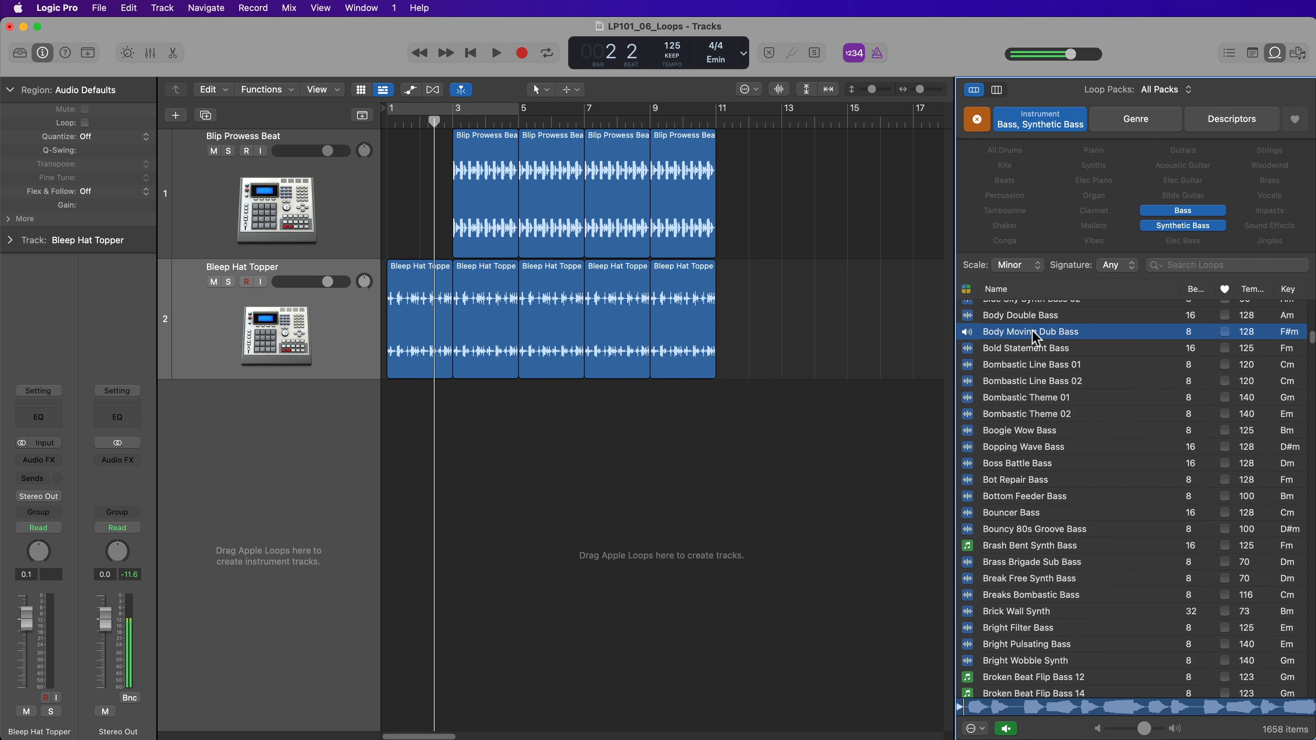
left_click(1018, 429)
left_click(1017, 447)
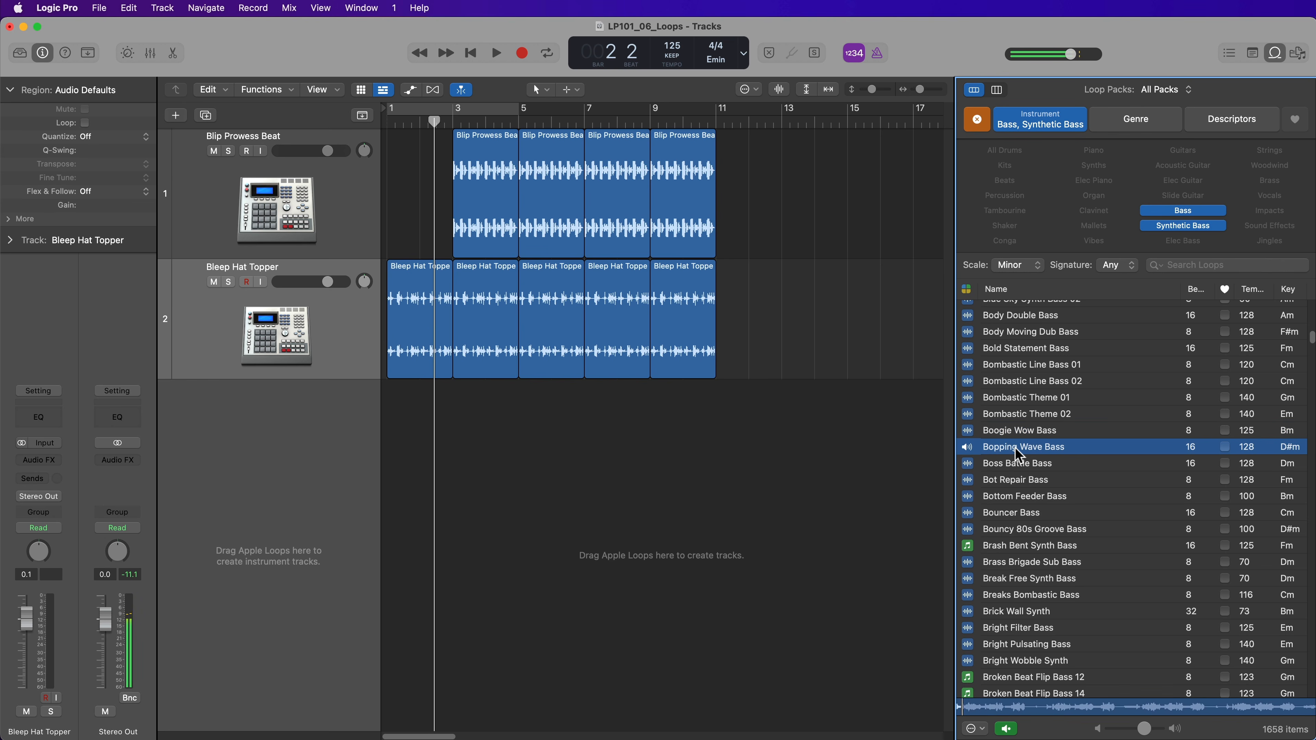
left_click(1012, 483)
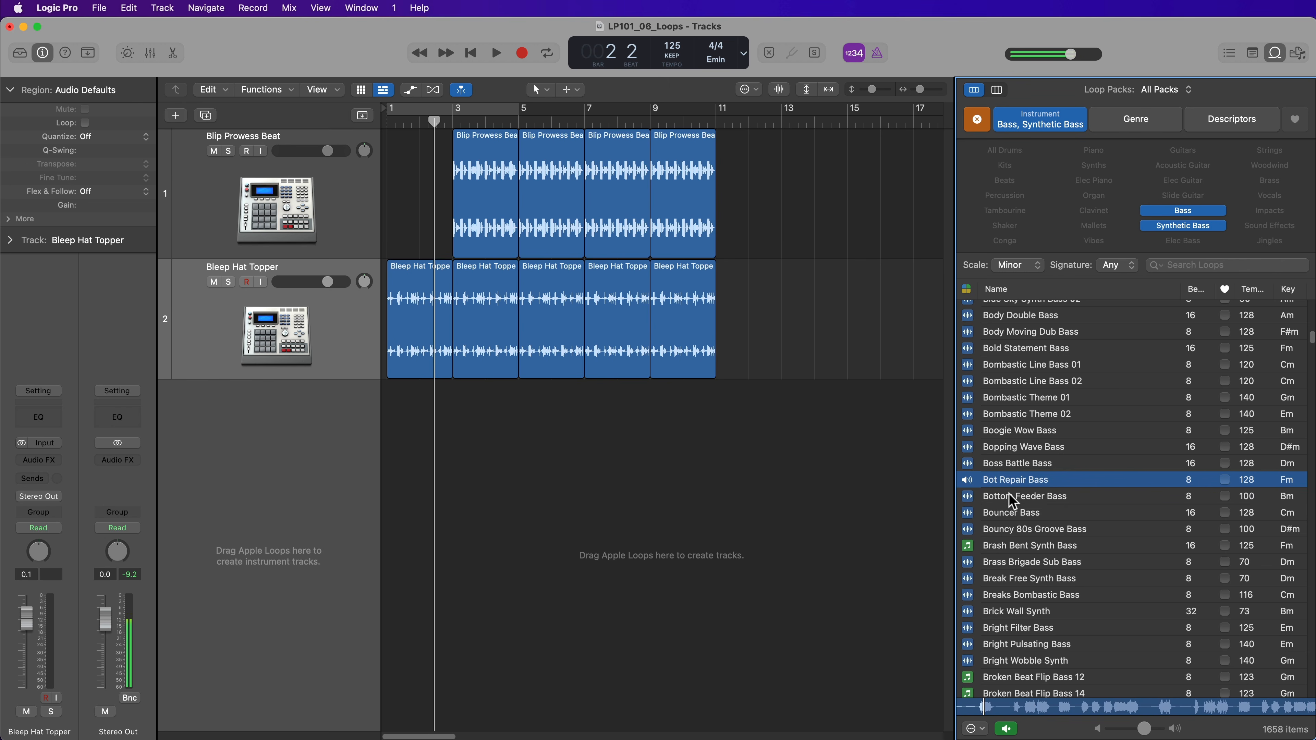
left_click(1009, 495)
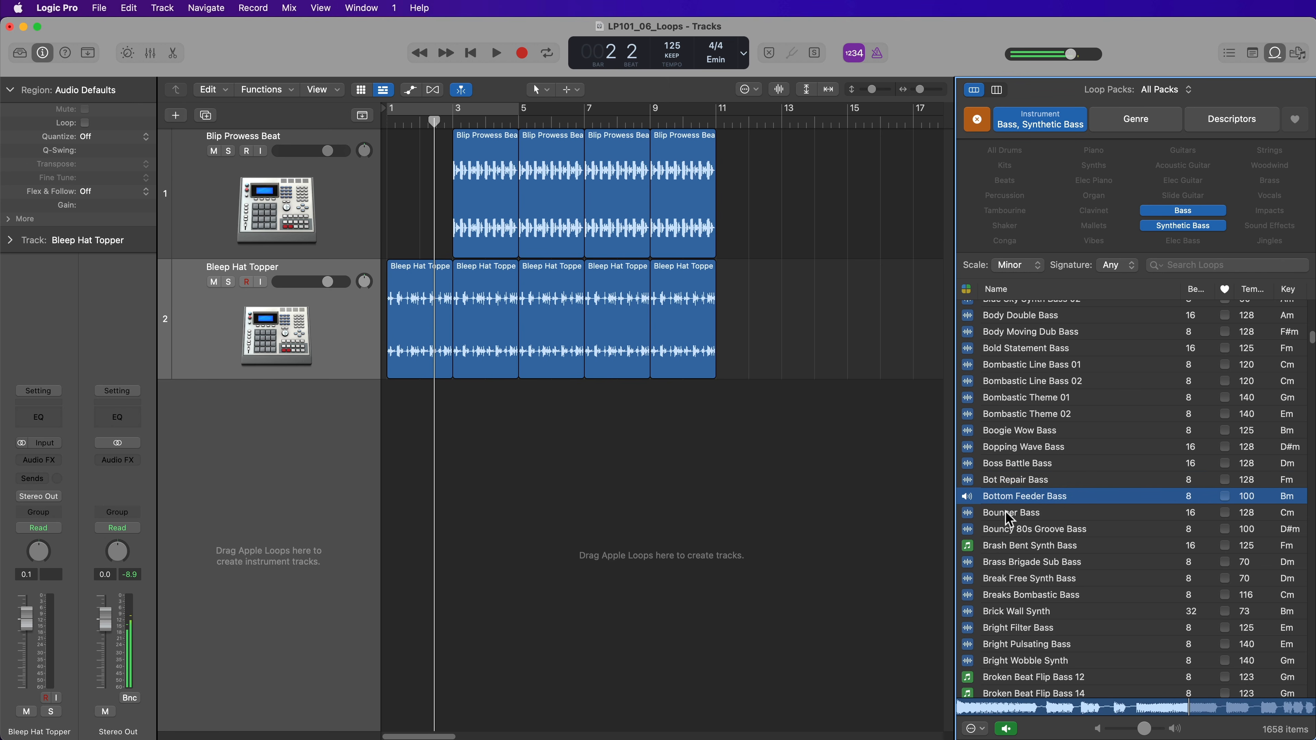
left_click(1006, 511)
left_click(1006, 528)
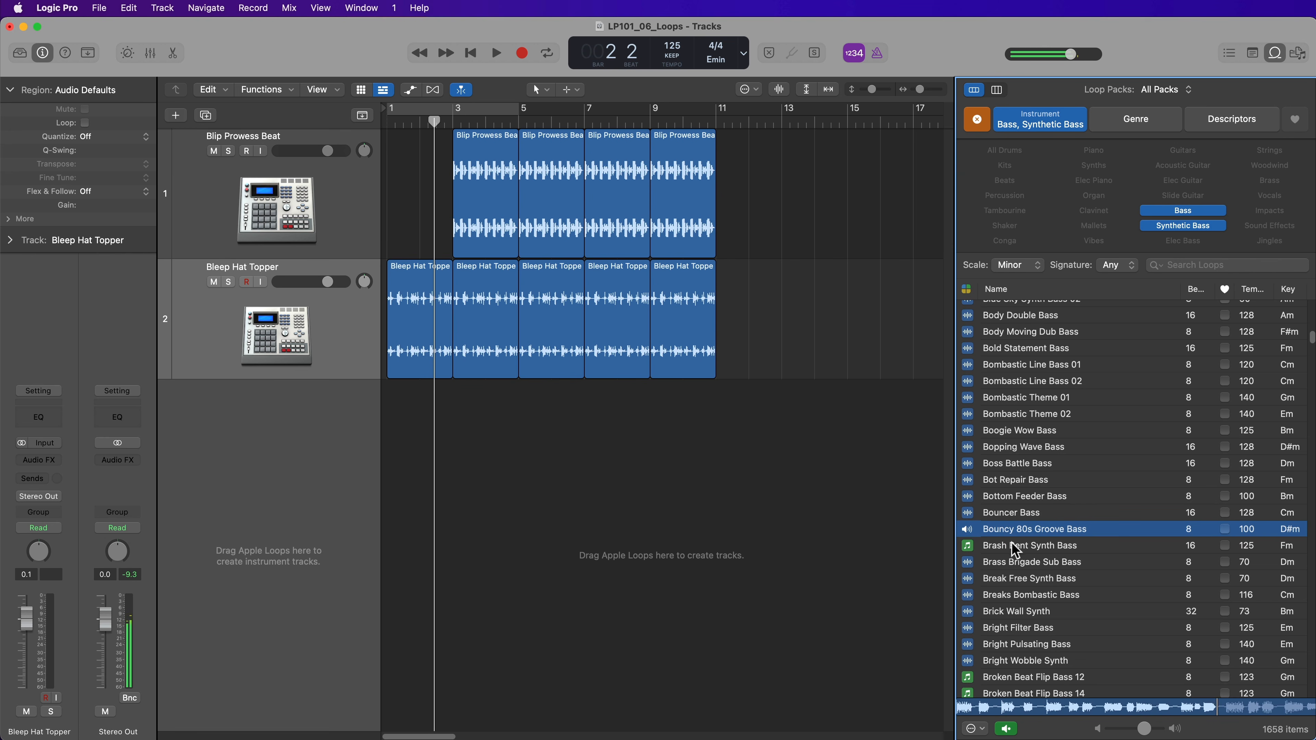
left_click(1052, 531)
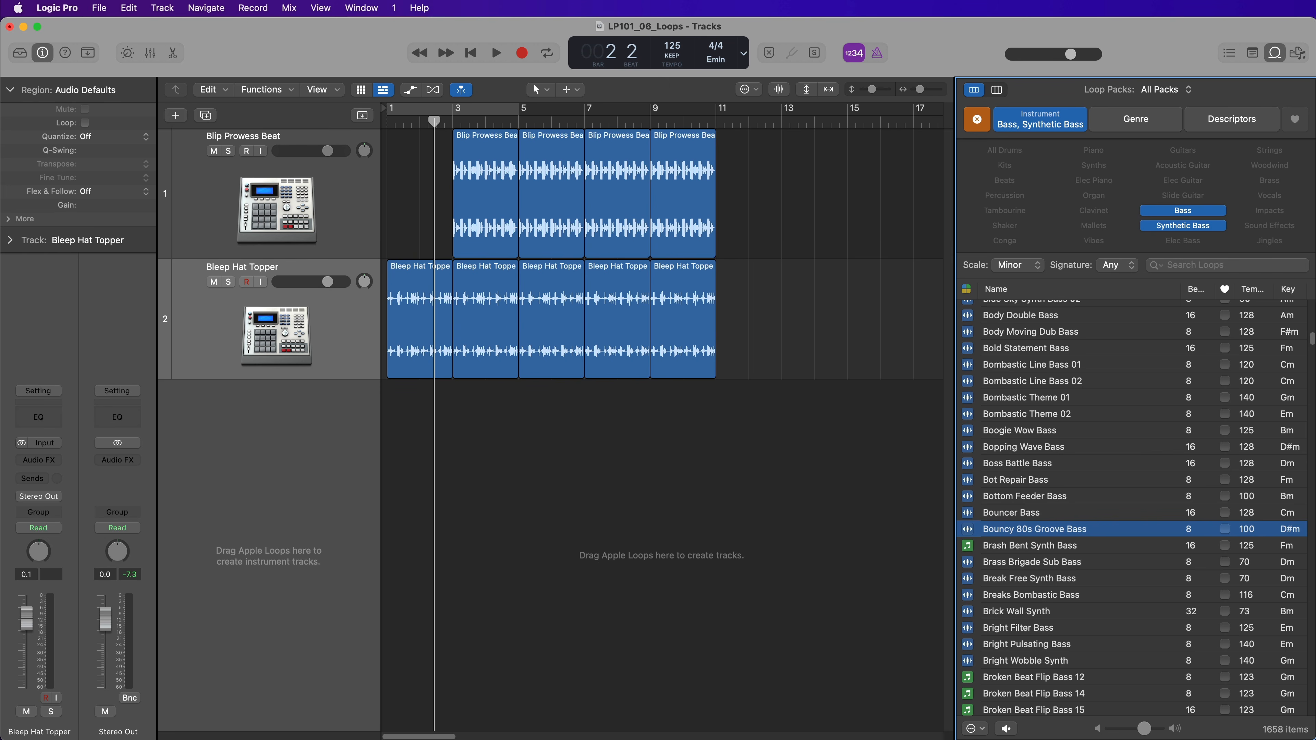
- Set loop previews to Play in Original Key and audition Bouncy 80s Groove Bass
left_click_drag(1010, 739, 1011, 503)
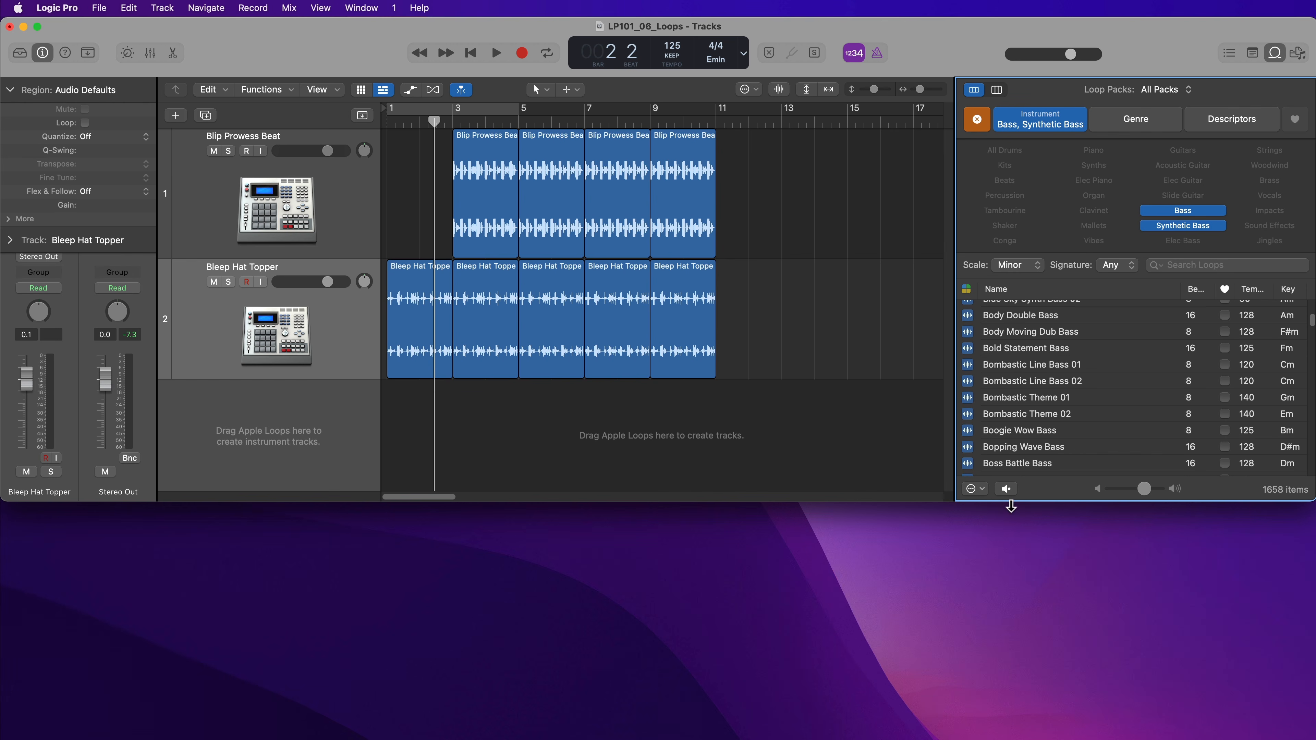
left_click(982, 489)
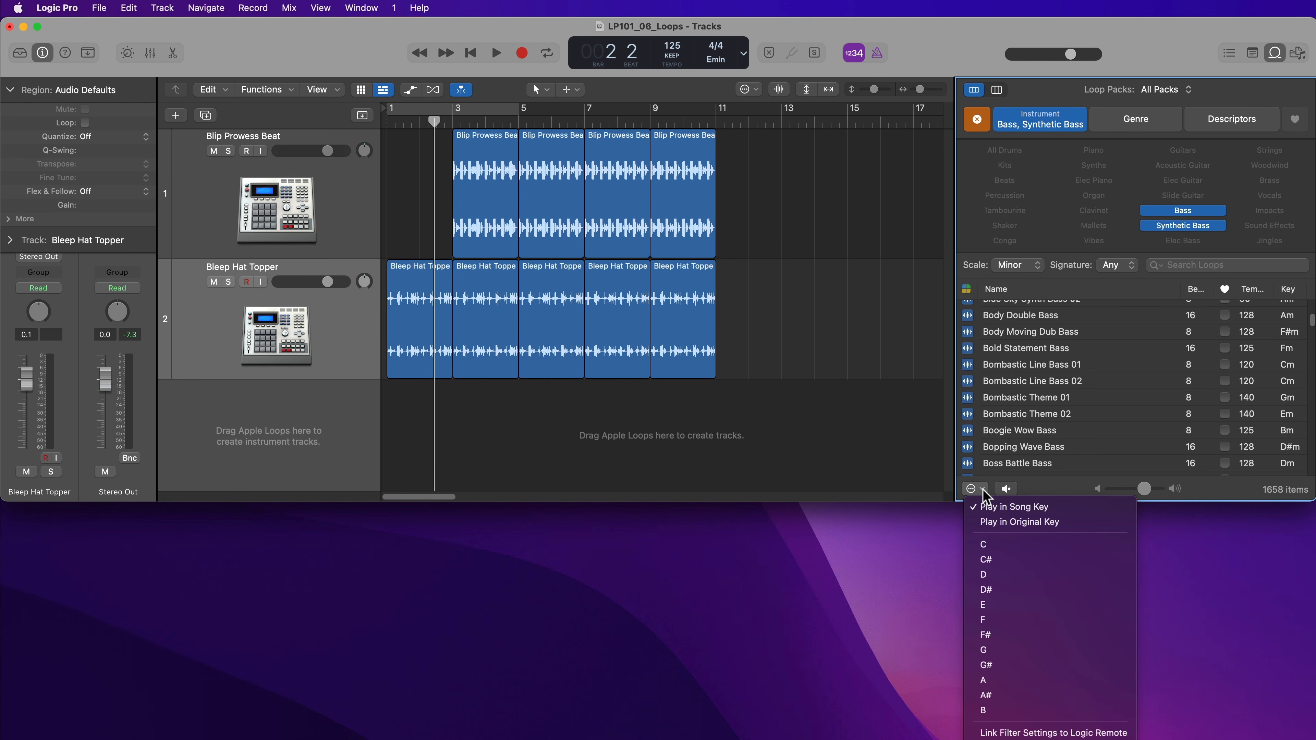
left_click(1067, 523)
scroll(1076, 382, "down", 10)
scroll(1078, 382, "up", 6)
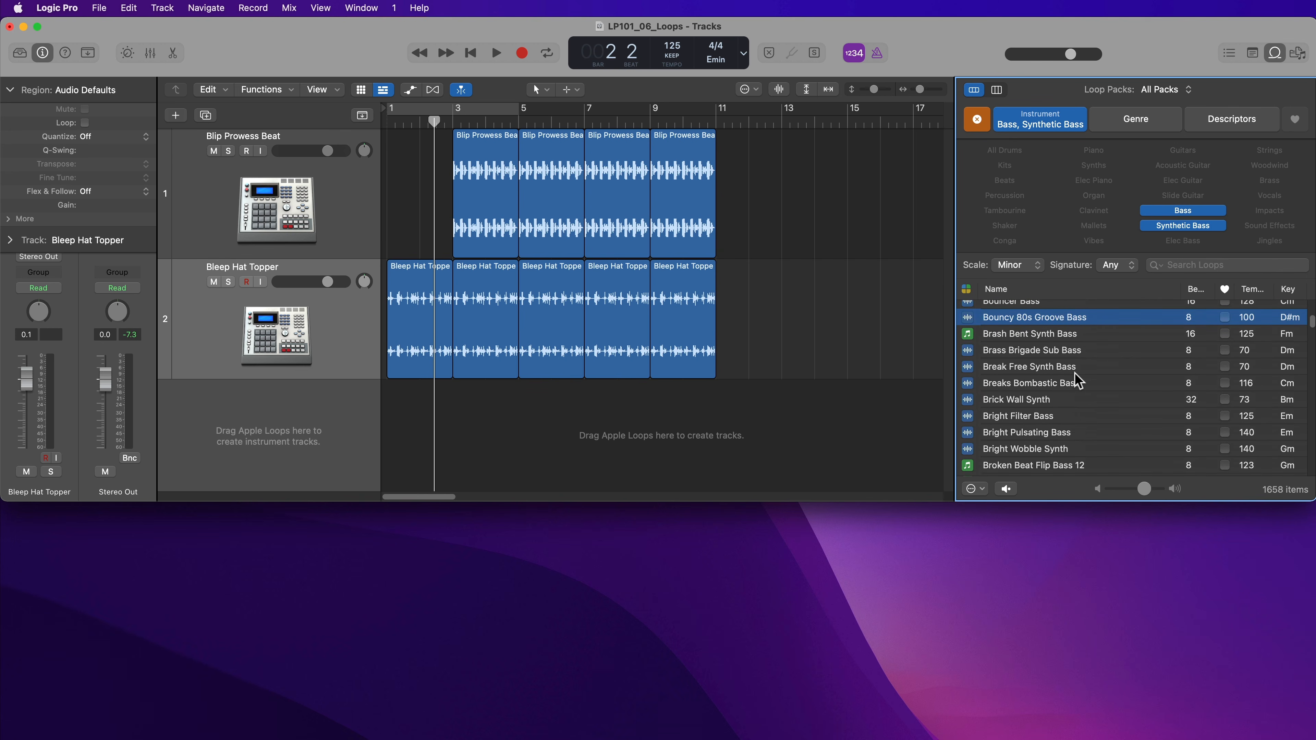
left_click(1052, 316)
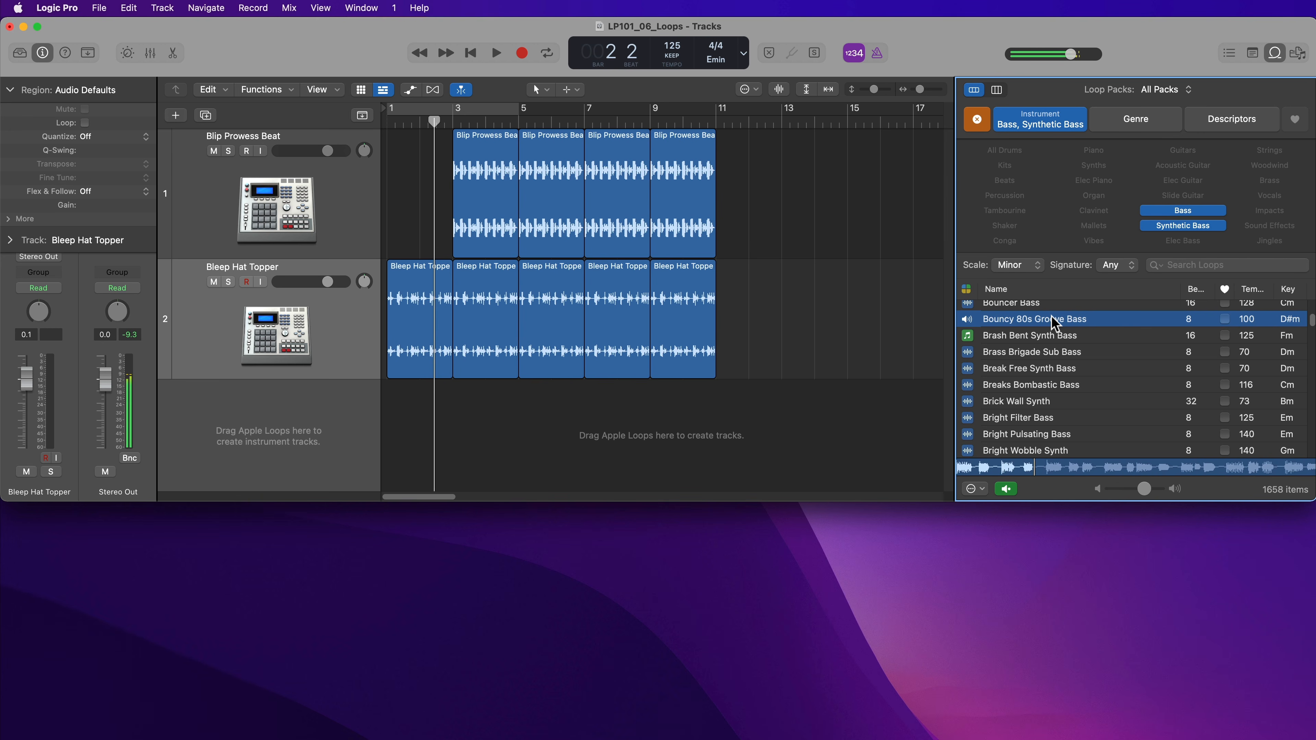
left_click(1051, 316)
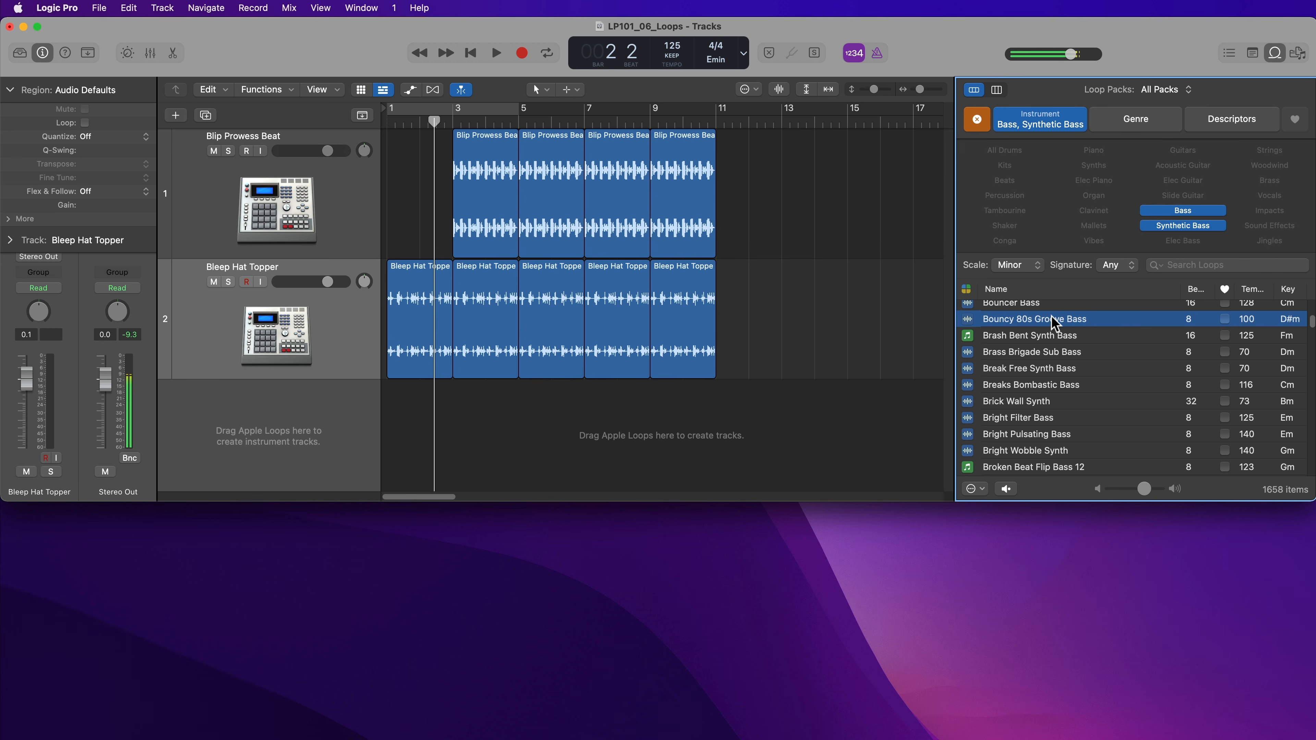
- Return loop previews to Play in Song Key, audition Bouncy 80s Groove Bass again and restore the window height
left_click(977, 489)
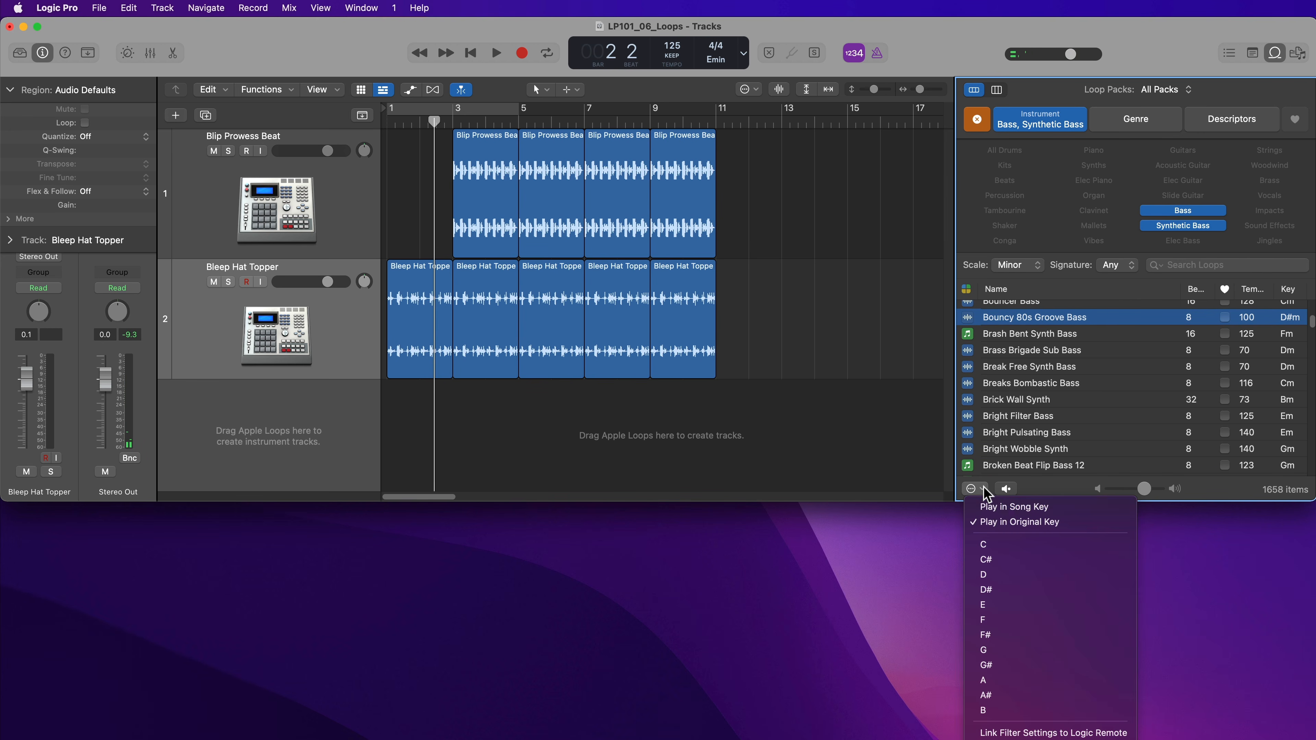
left_click(997, 512)
left_click(1045, 317)
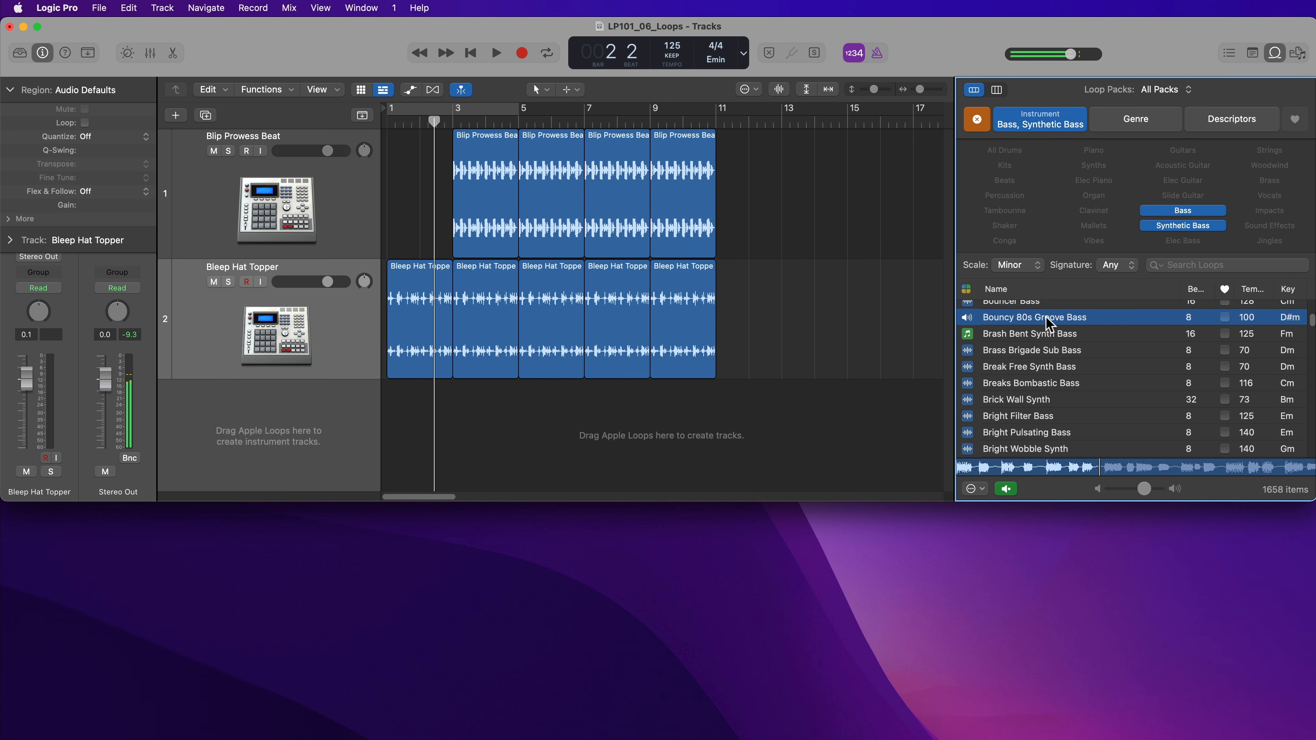
left_click(1045, 316)
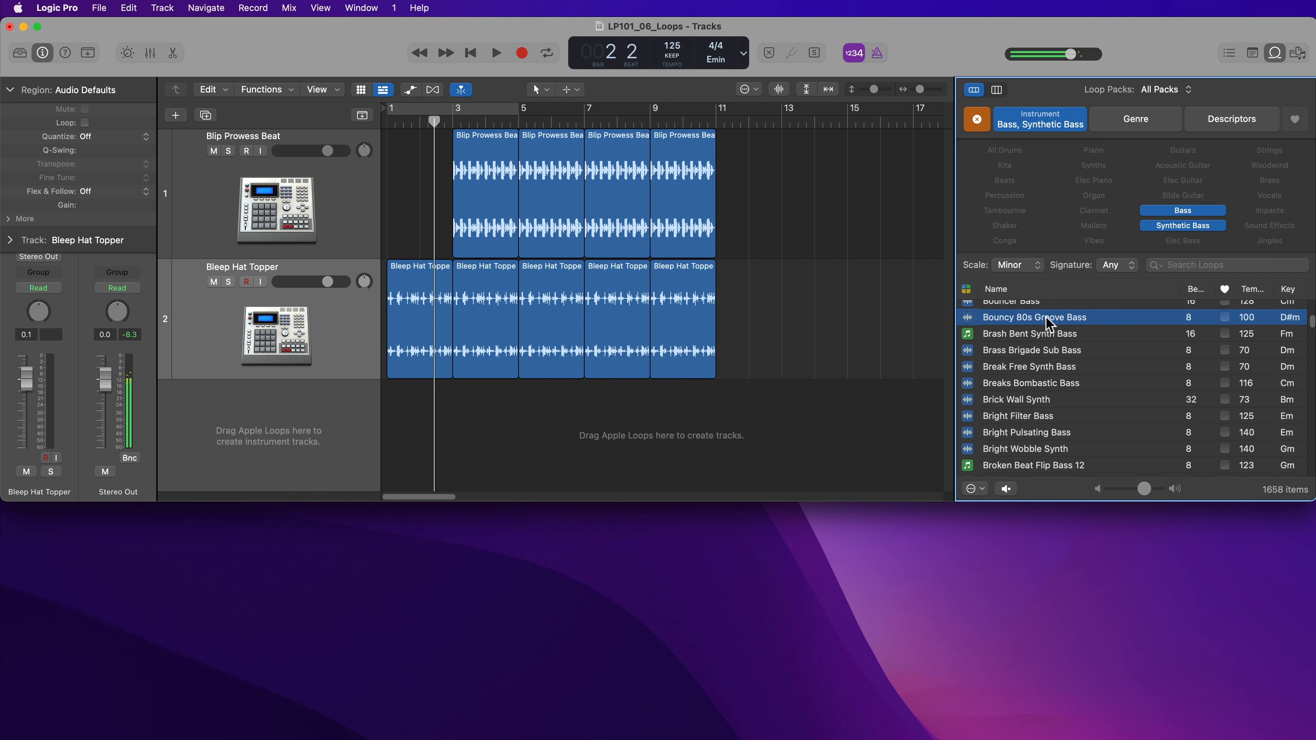
double_click(911, 501)
- Add Bouncy 80s Groove Bass on a new track at bar 3 and repeat it three times up to bar 11
left_click_drag(1034, 318, 456, 431)
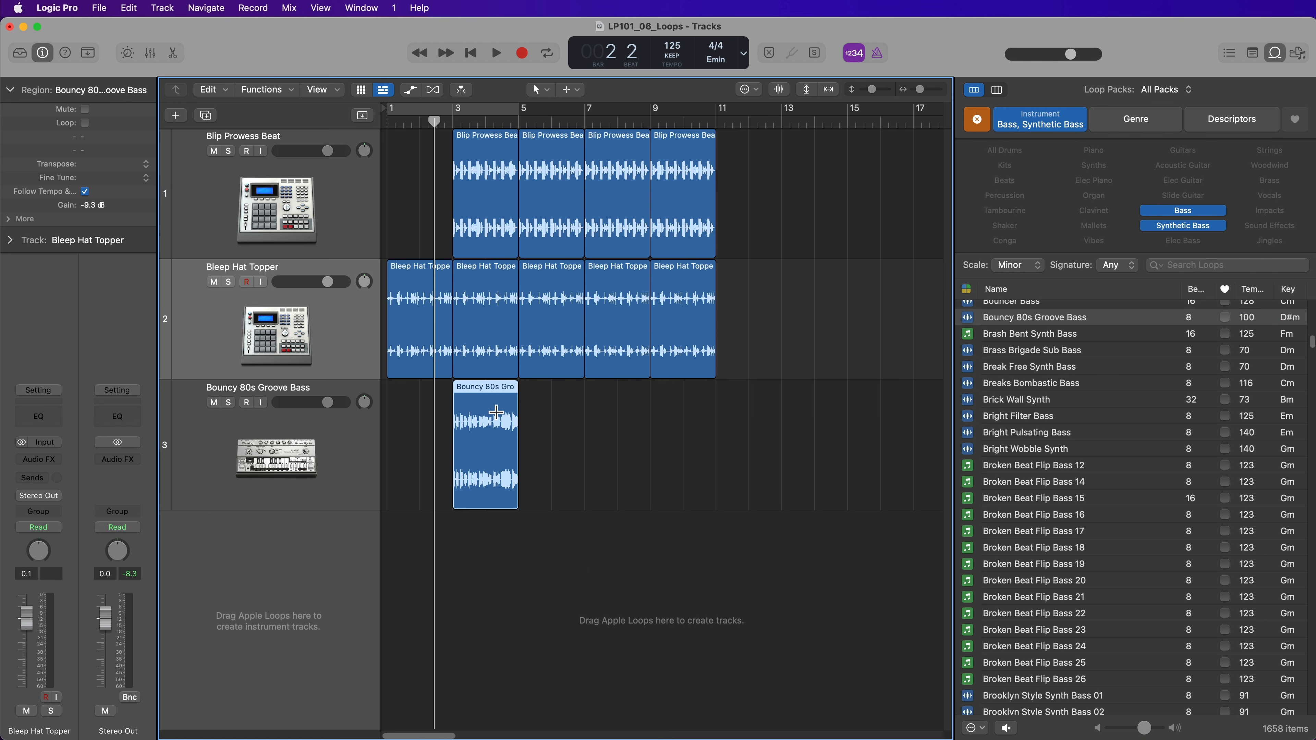
key("super+r")
key("super+r")
key("super+r")
left_click(469, 557)
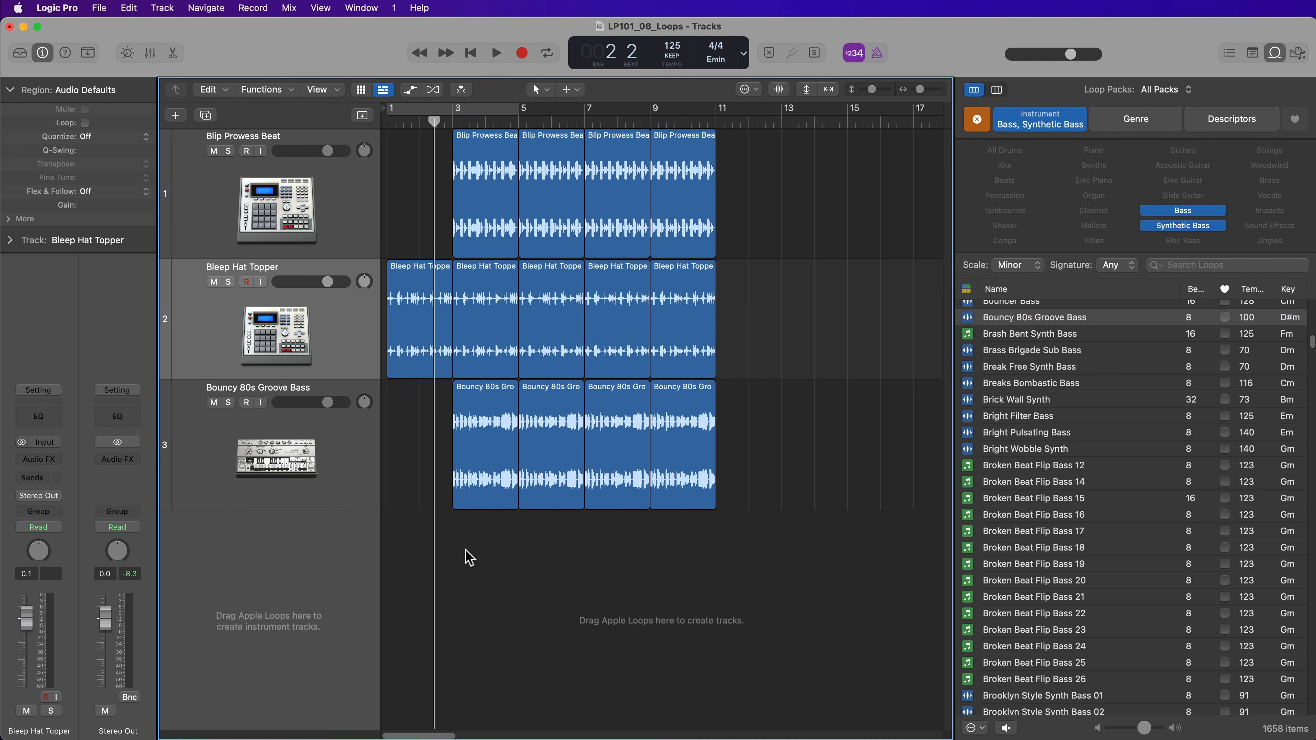
- Play the project from the beginning to hear the bass line against the two beat tracks
key("Return")
key("space")
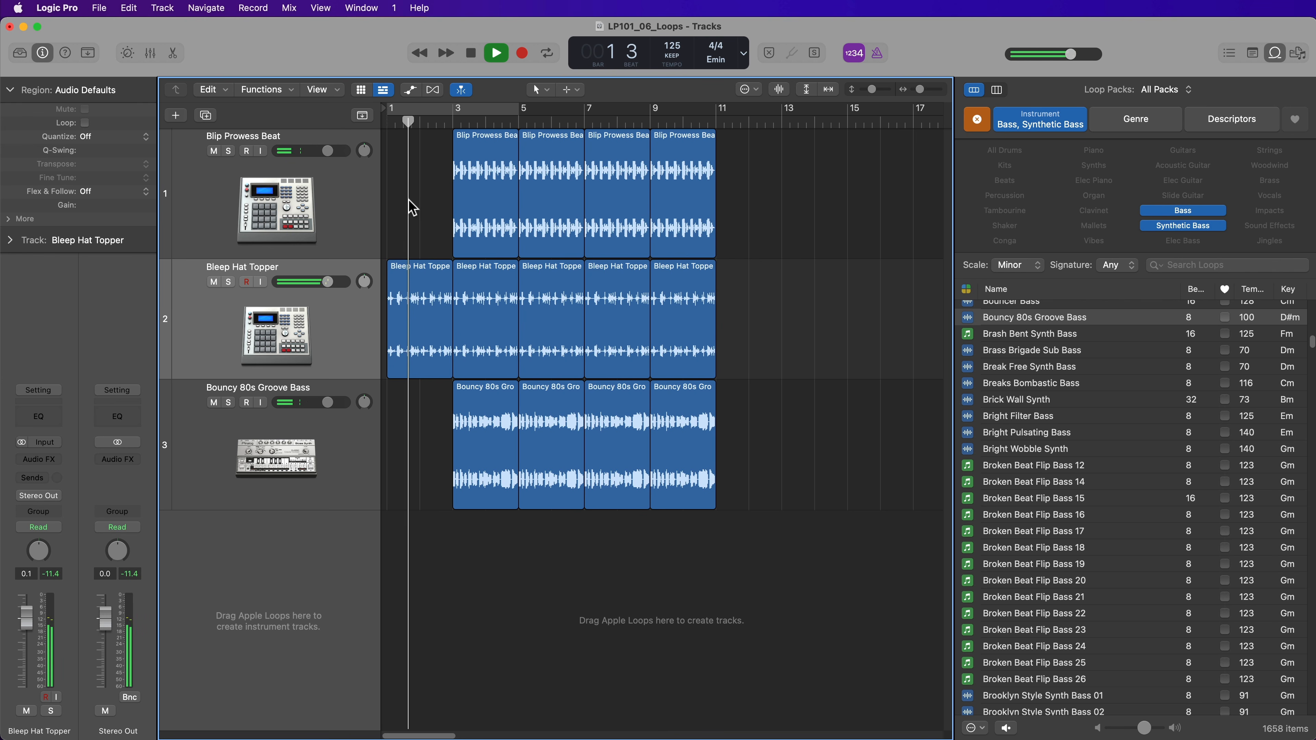
left_click(294, 315)
left_click(407, 424)
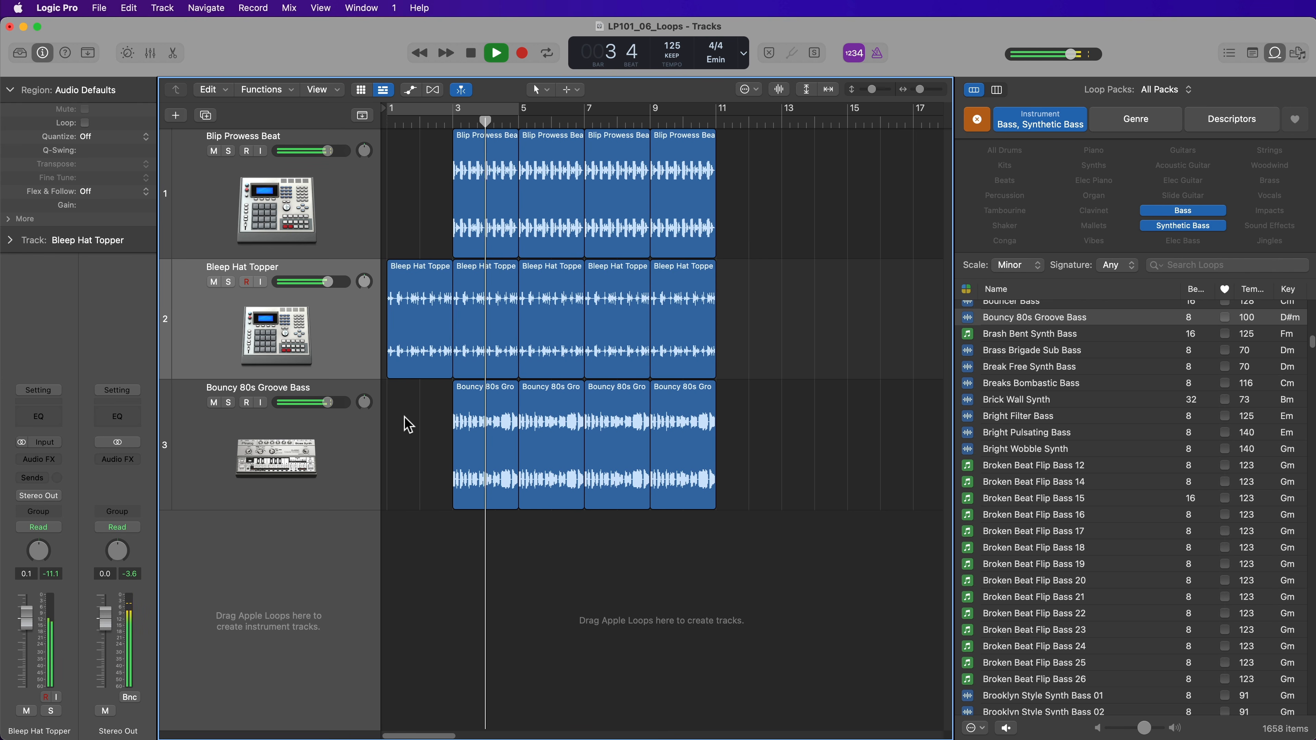
- Stop playback and delete the Bouncy 80s Groove Bass track along with its four regions
left_click(348, 435)
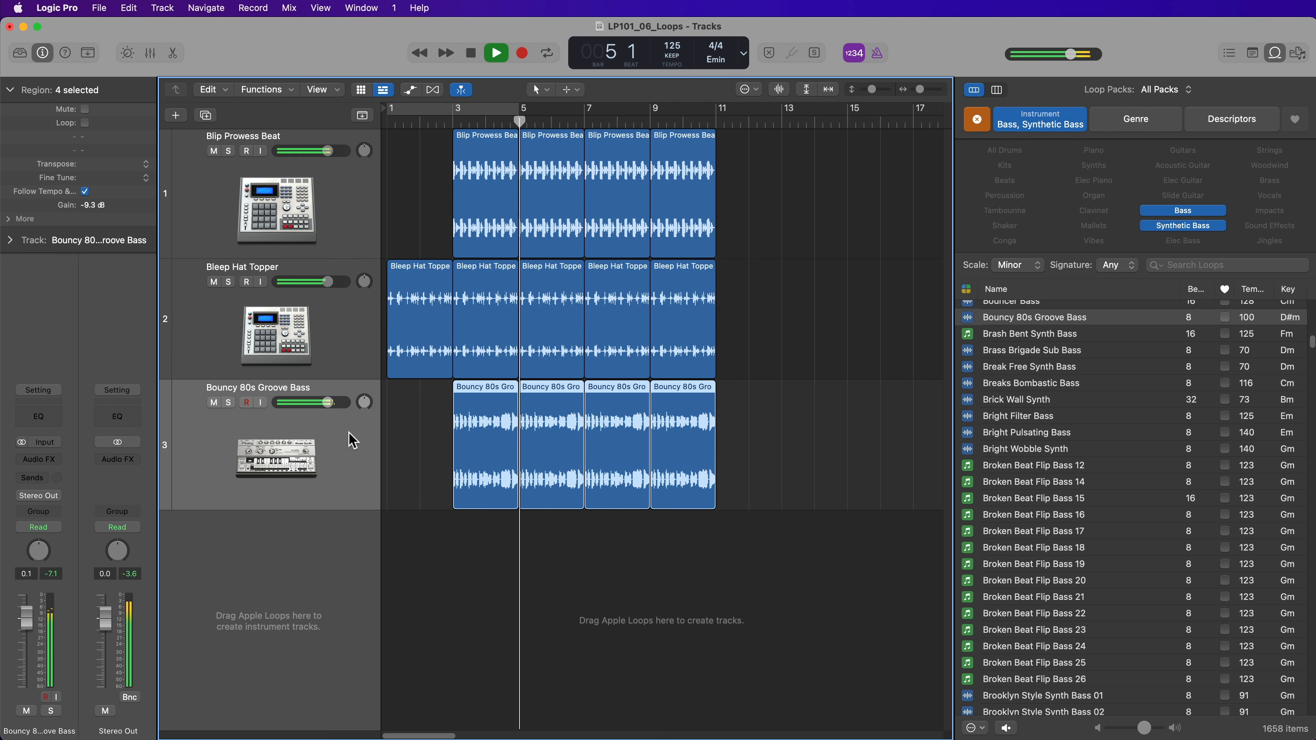
key("space")
key("Delete")
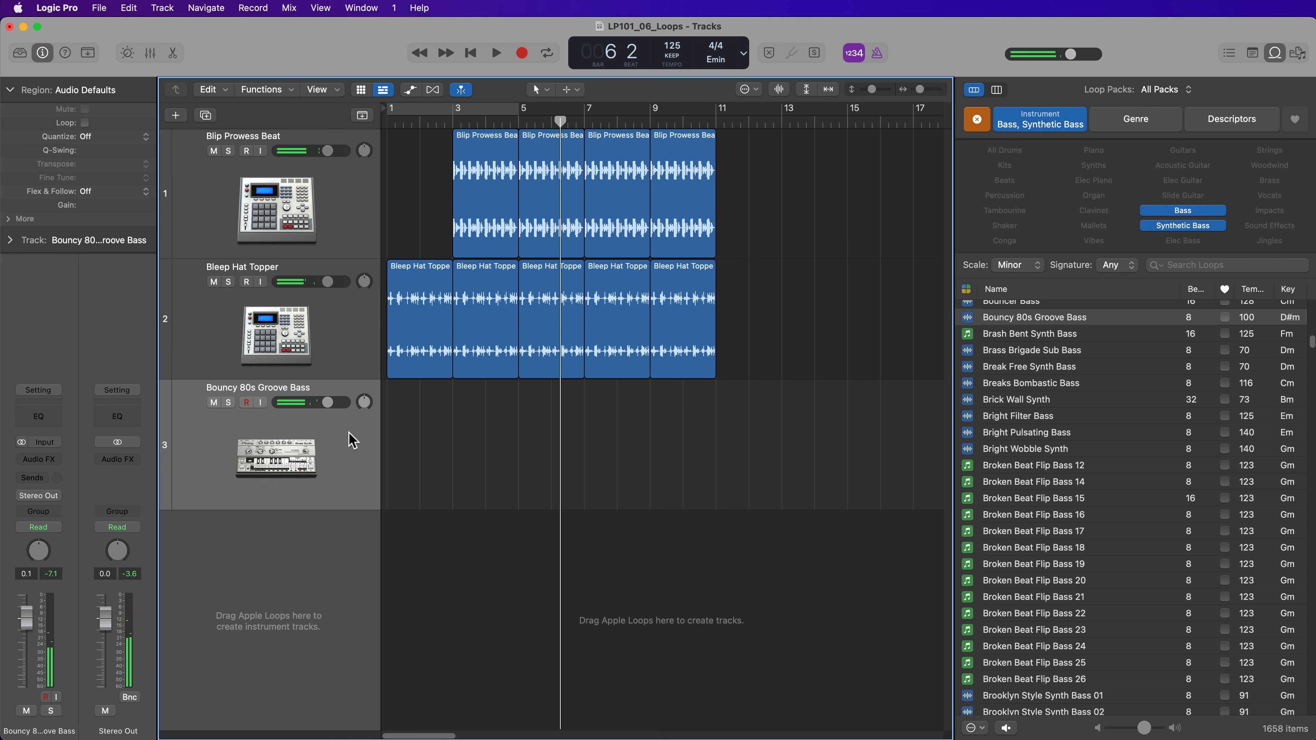
- Add Break Free Synth Bass on a new, taller track at bar 3 and play it cycled over bars 3 to 7
left_click_drag(1029, 367, 452, 440)
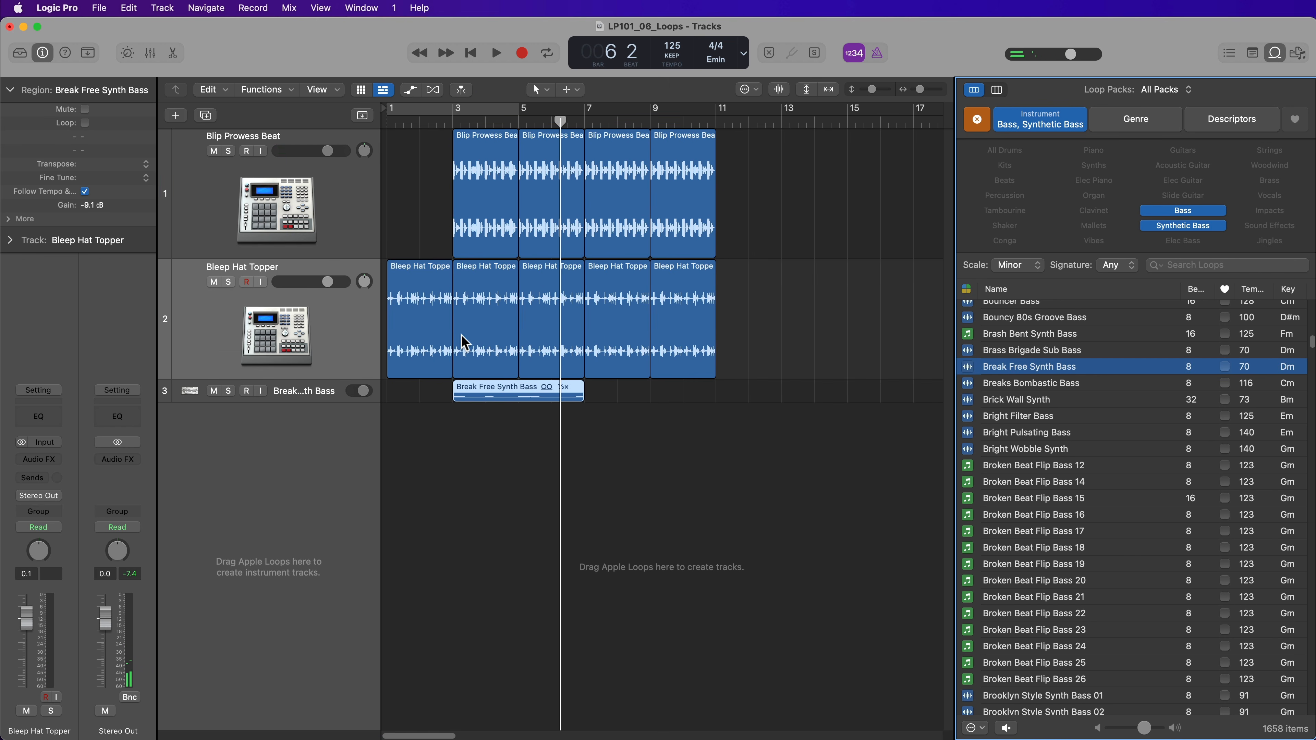
key("super+u")
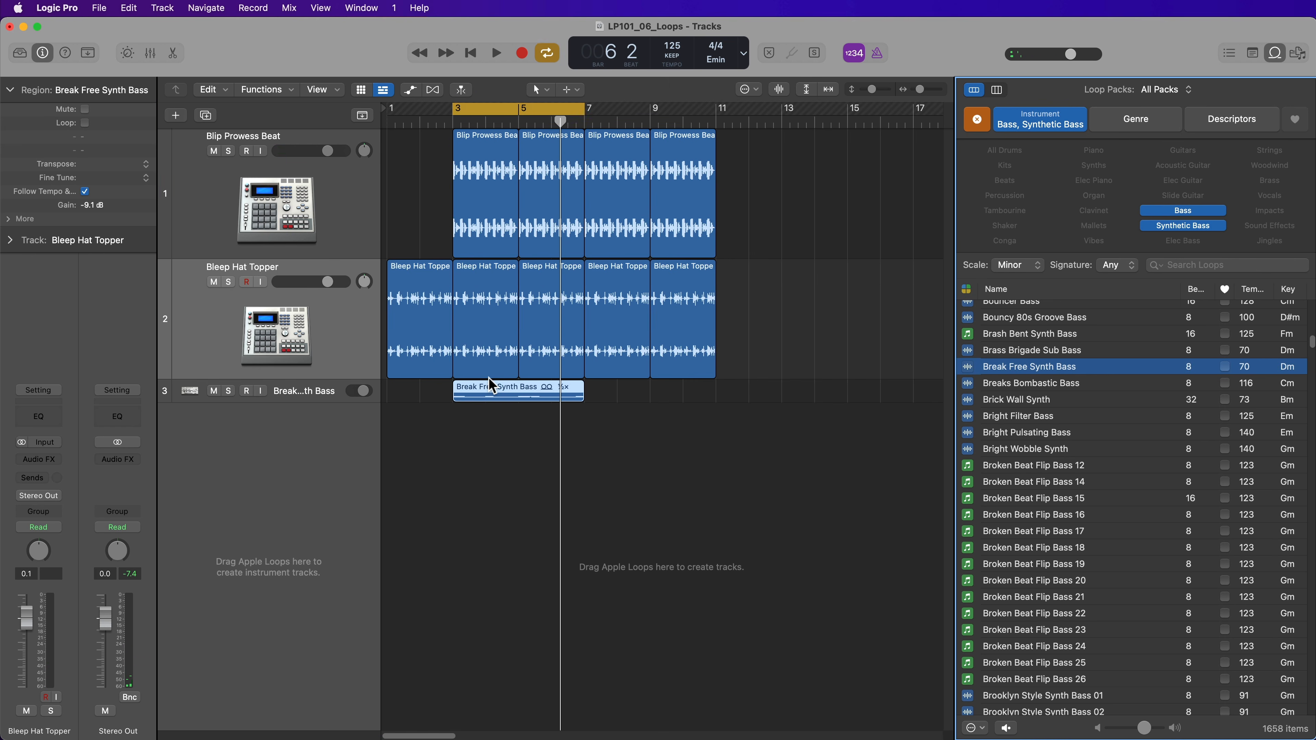
key("space")
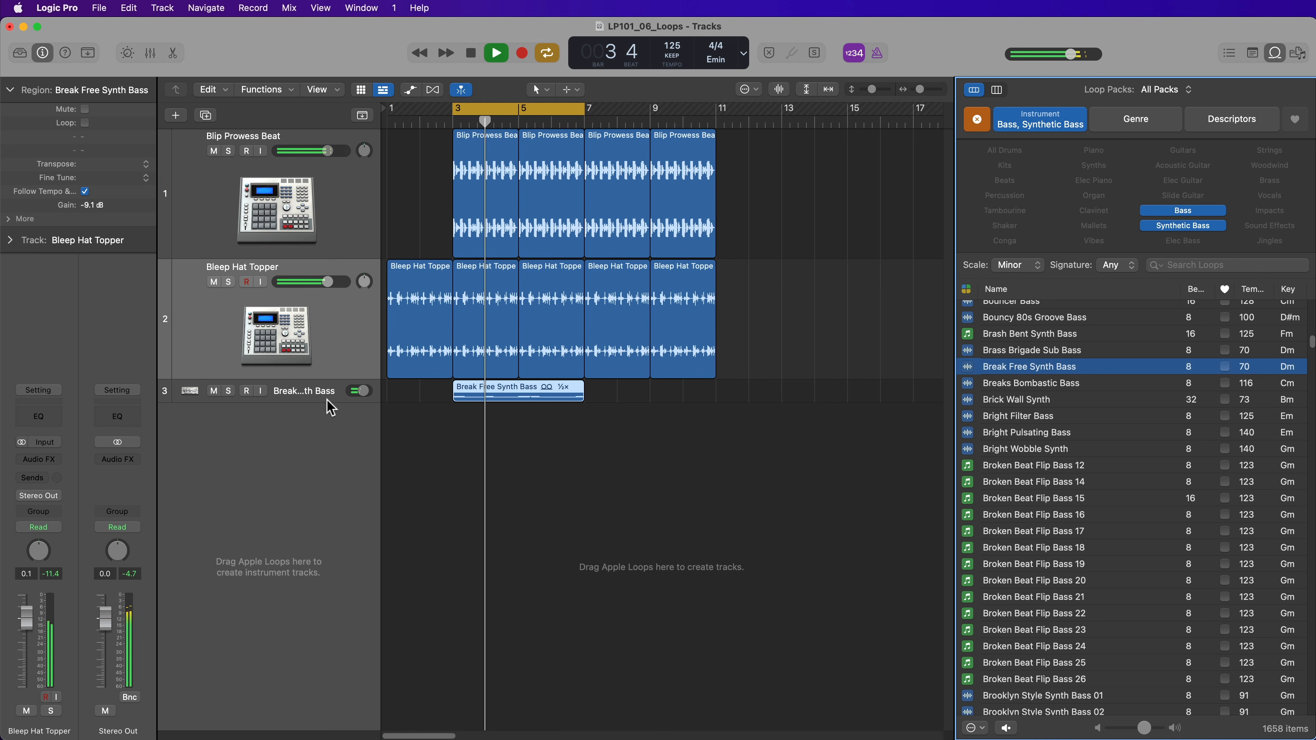
left_click_drag(326, 401, 324, 472)
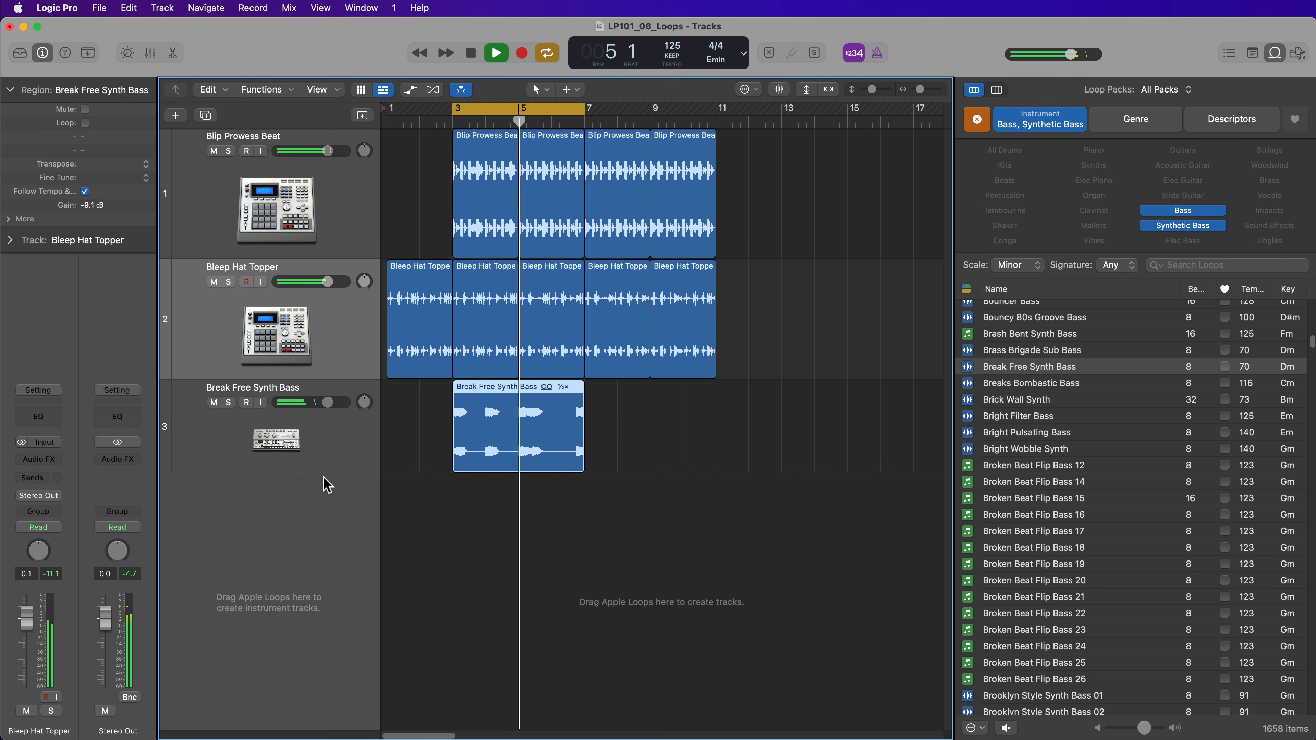
left_click(518, 566)
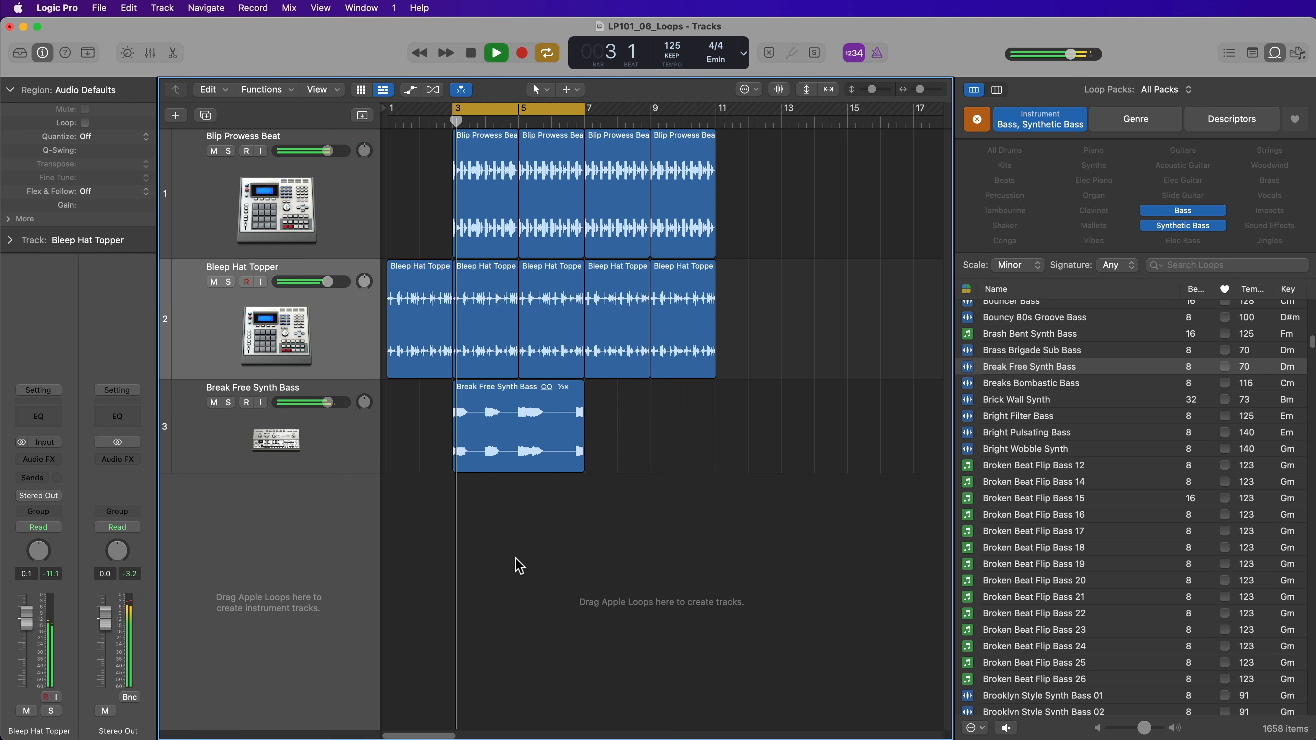
- Repeat the Break Free Synth Bass region once up to bar 11, and stop playback with cycling turned off
left_click(529, 423)
key("super+r")
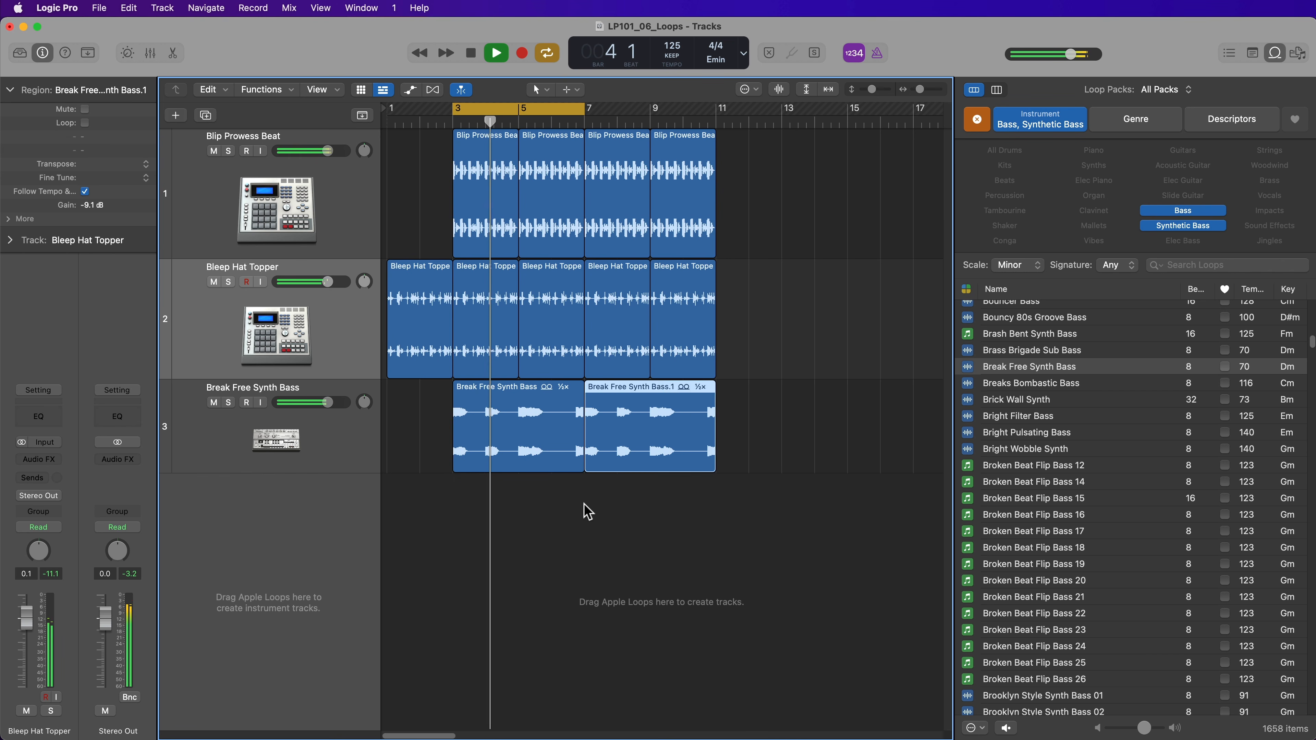
left_click(613, 574)
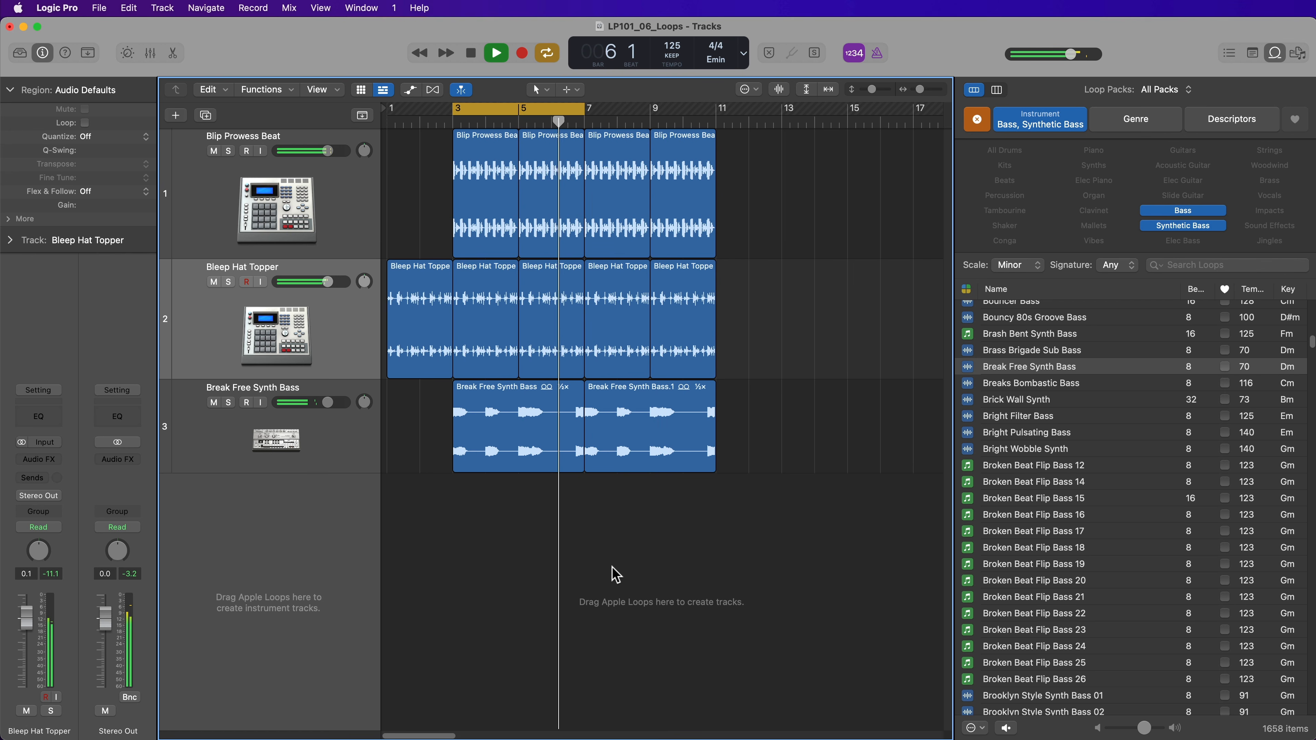
key("space")
key("c")
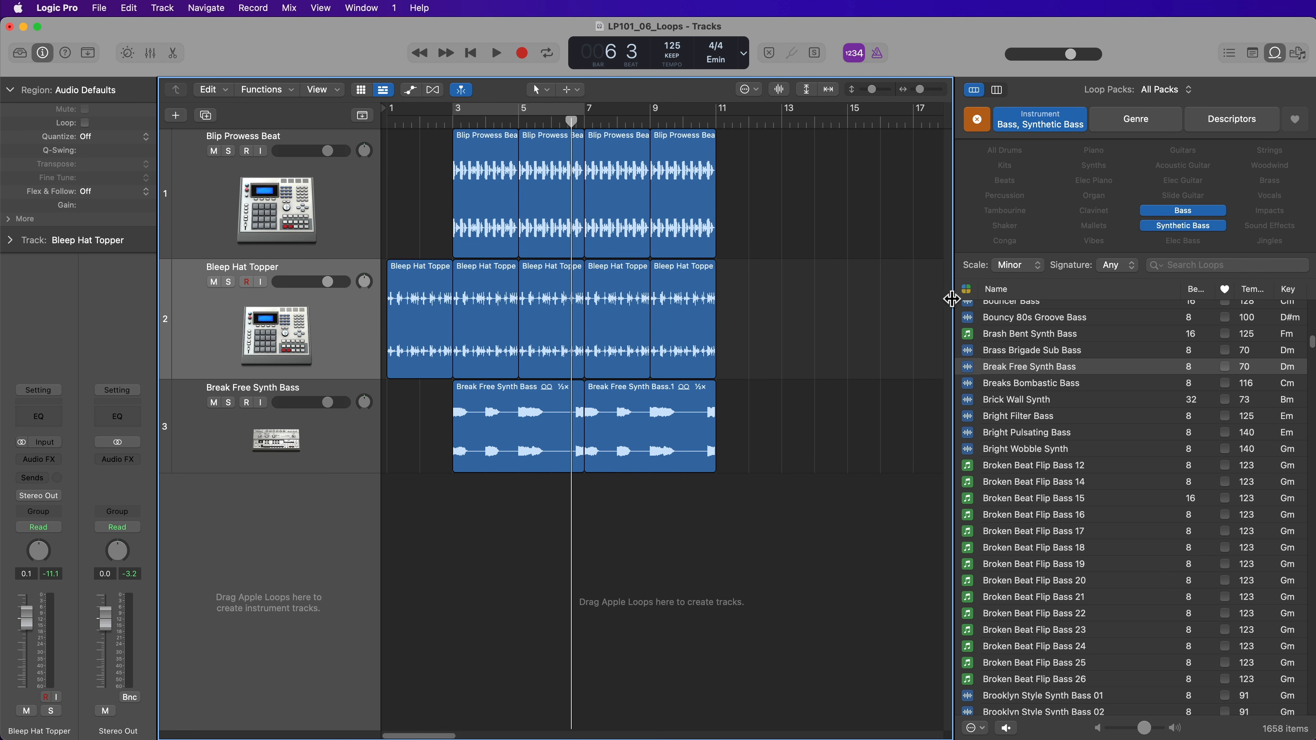
- Limit the loop types to Software Instrument Loops and Pattern Loops, and replace the bass instrument filters with Synths
left_click(967, 289)
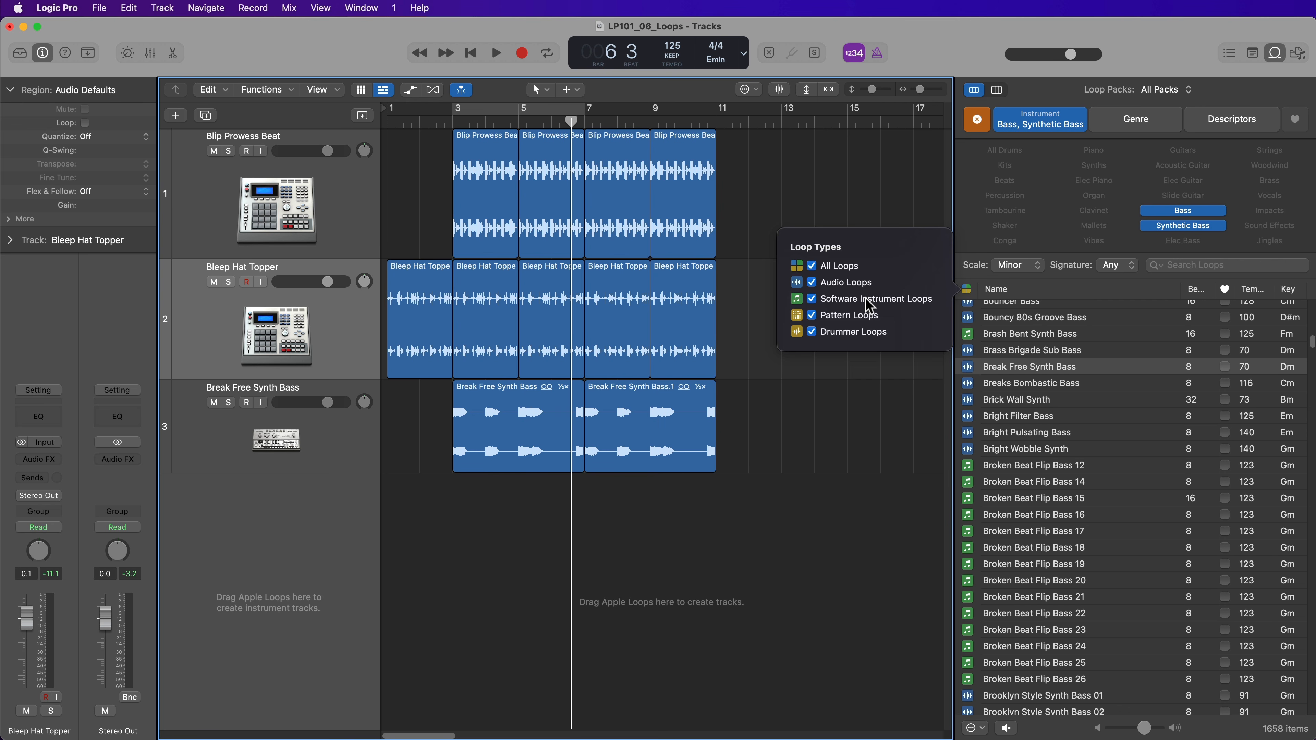
left_click(835, 303)
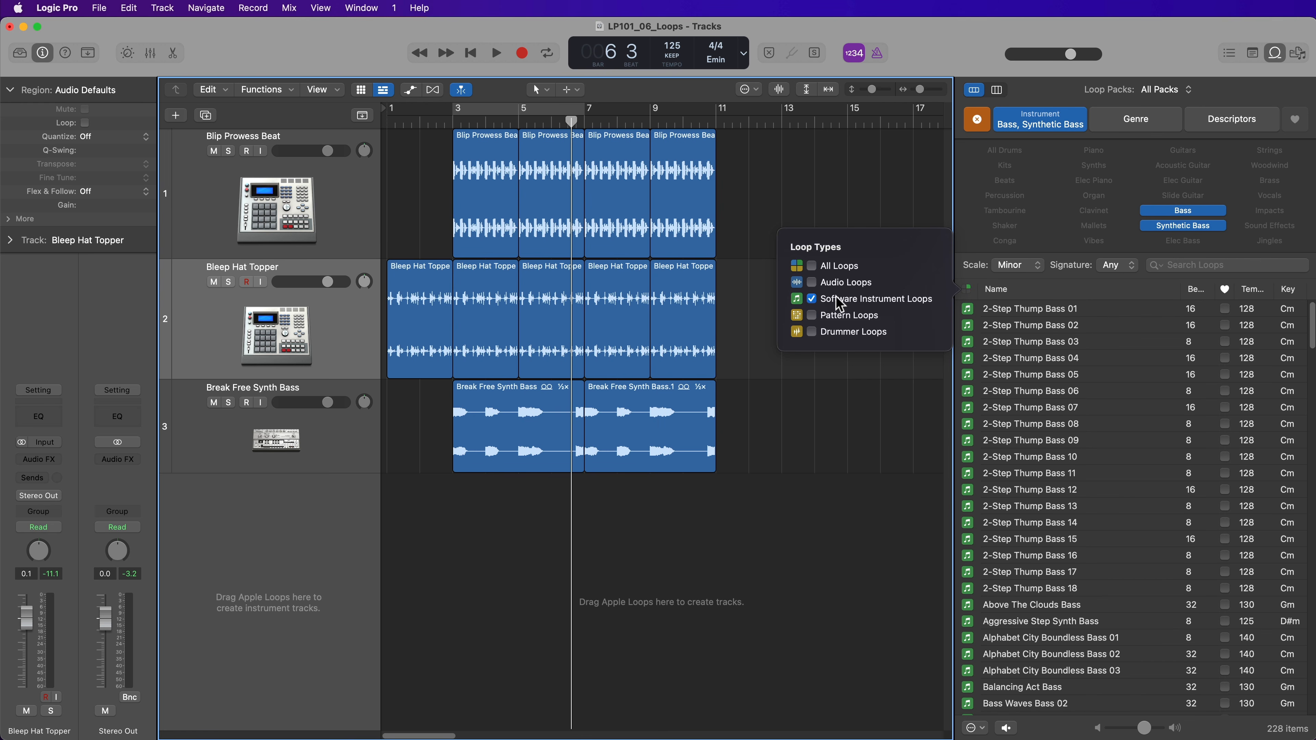
left_click(837, 317)
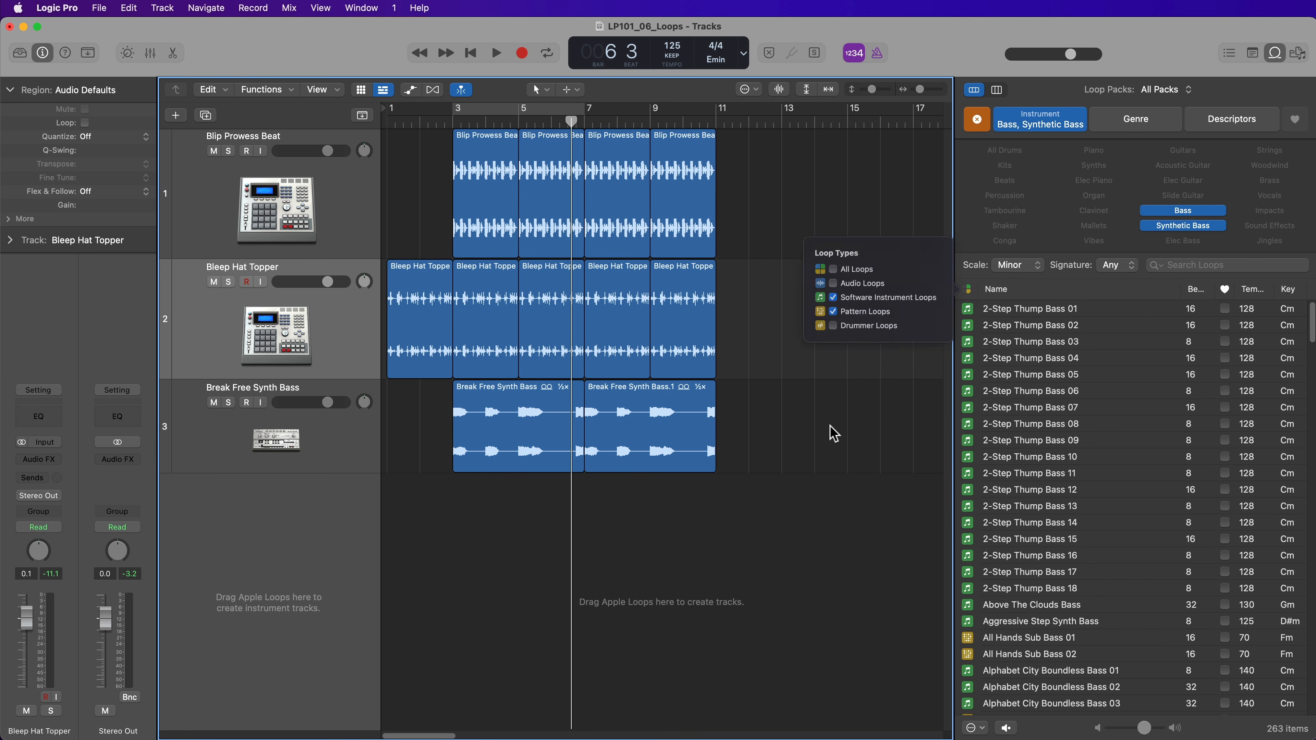
left_click(978, 119)
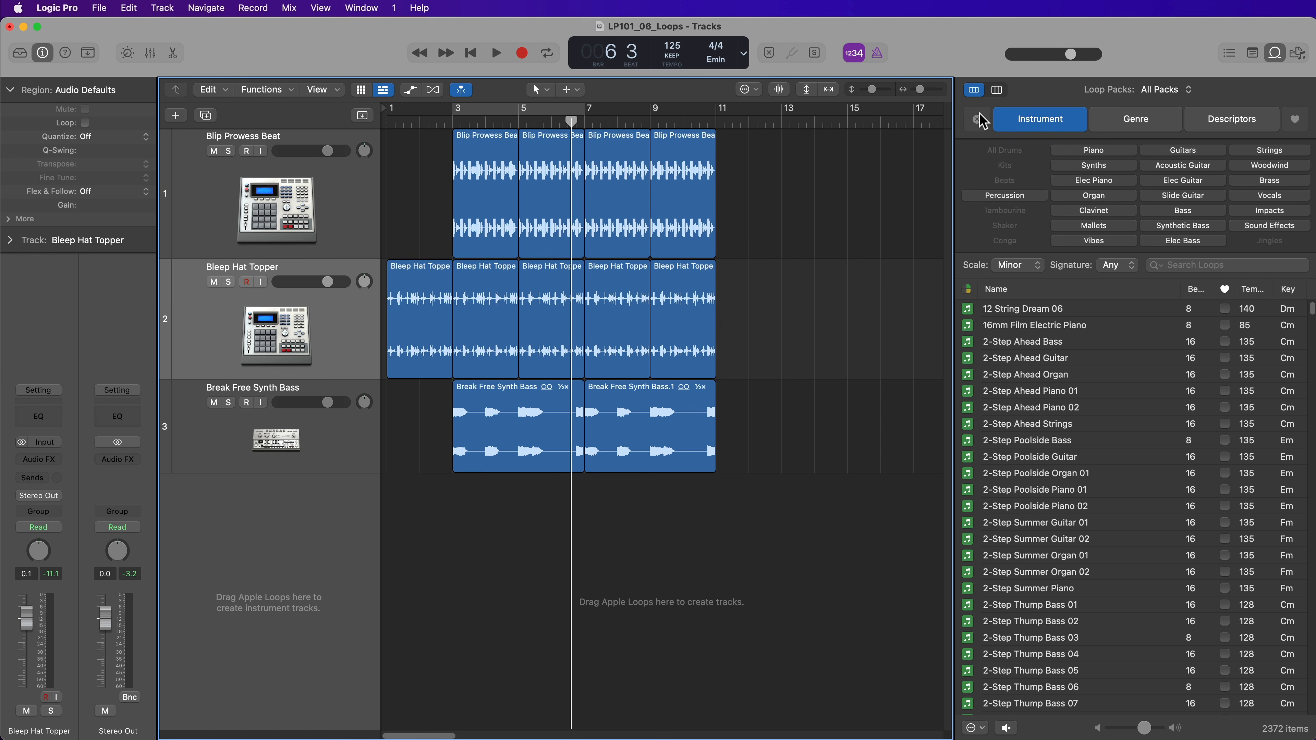
left_click(1113, 167)
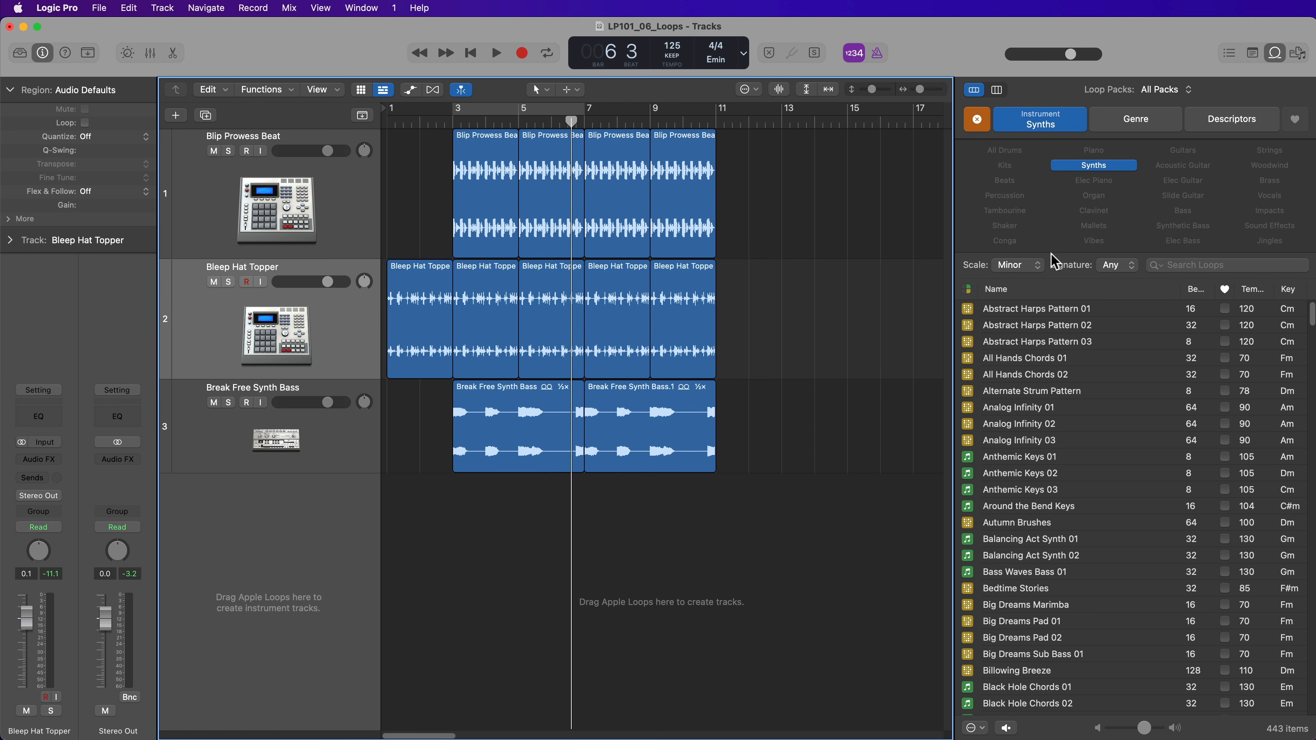
- Audition the synth loops in order from Abstract Harps Pattern 01 to Analog Infinity 01, and stop the preview
left_click(1053, 315)
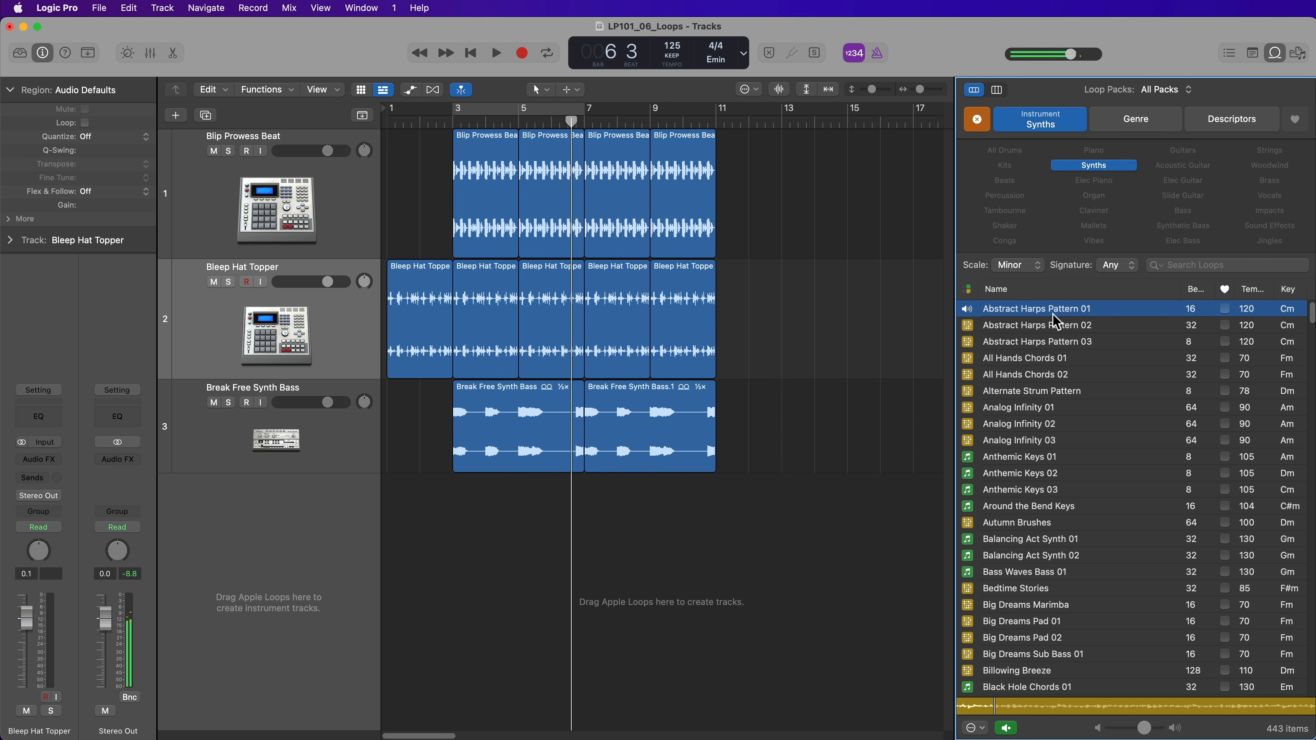
left_click(1055, 326)
left_click(1045, 343)
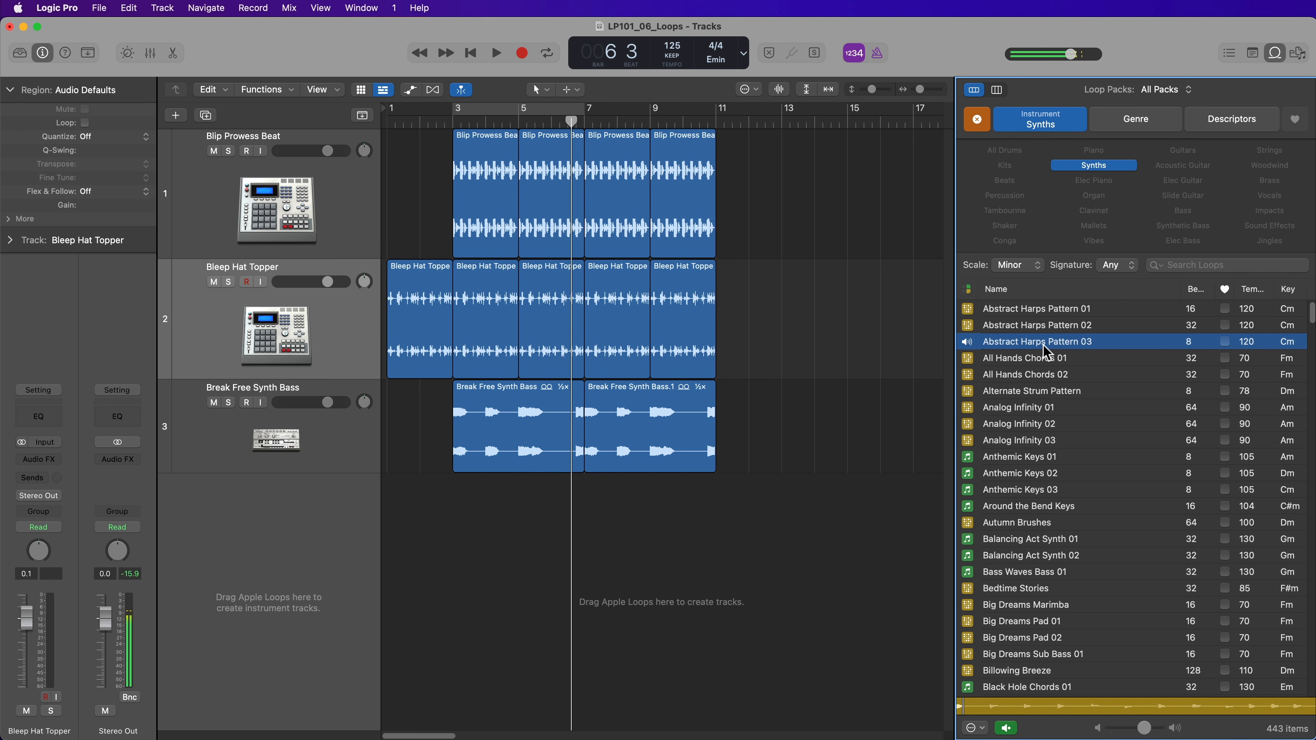
left_click(1040, 359)
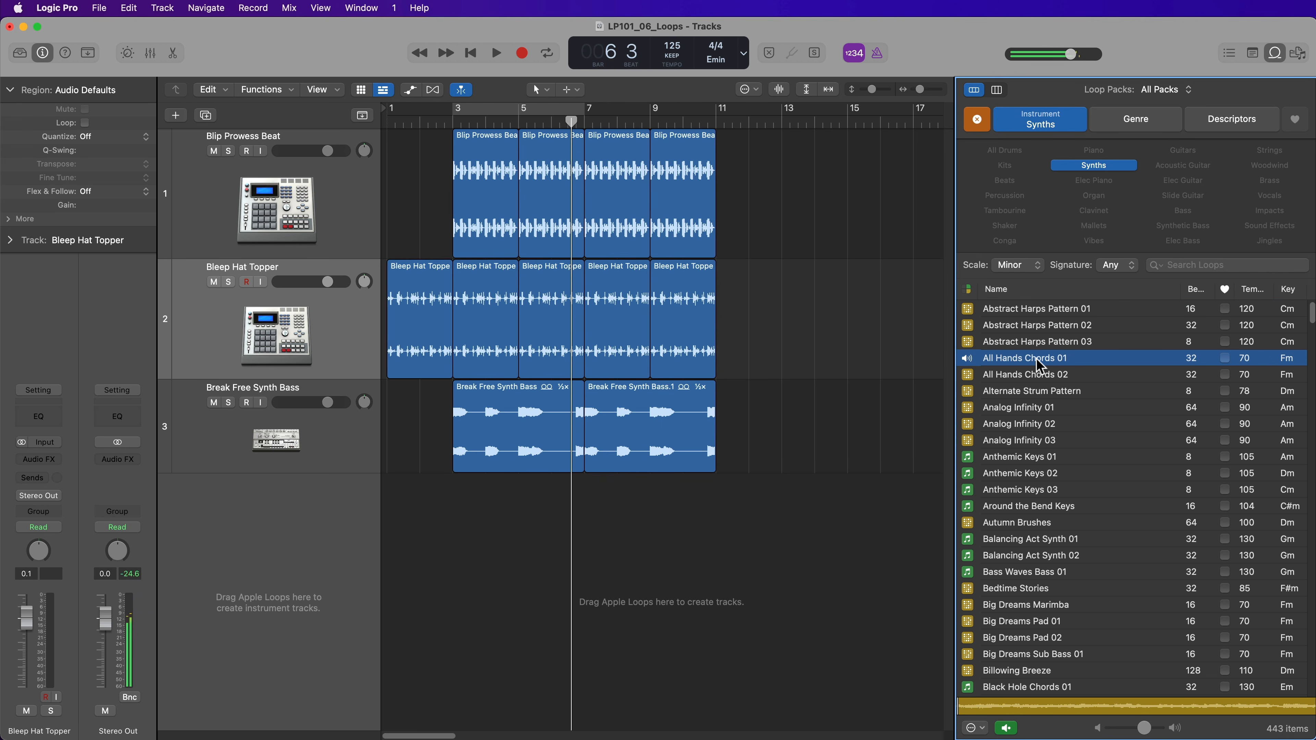
left_click(1037, 376)
left_click(1025, 395)
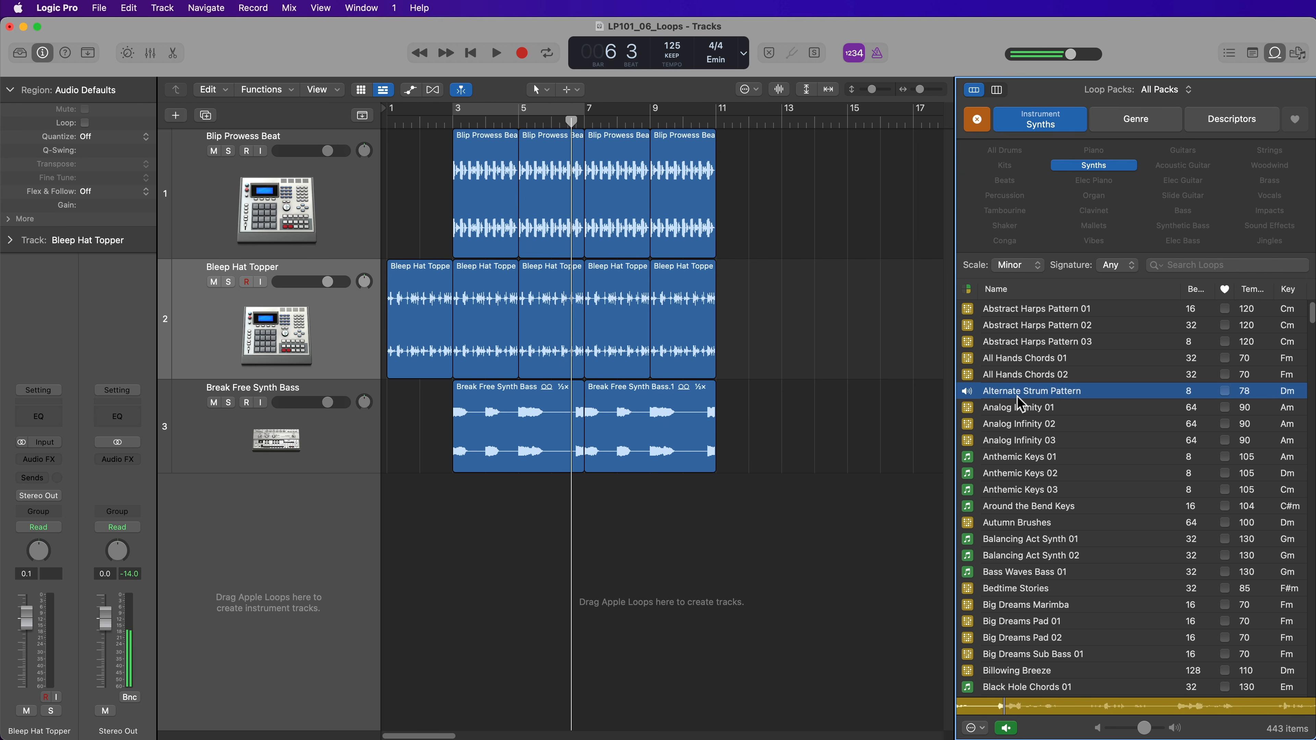
left_click(1016, 410)
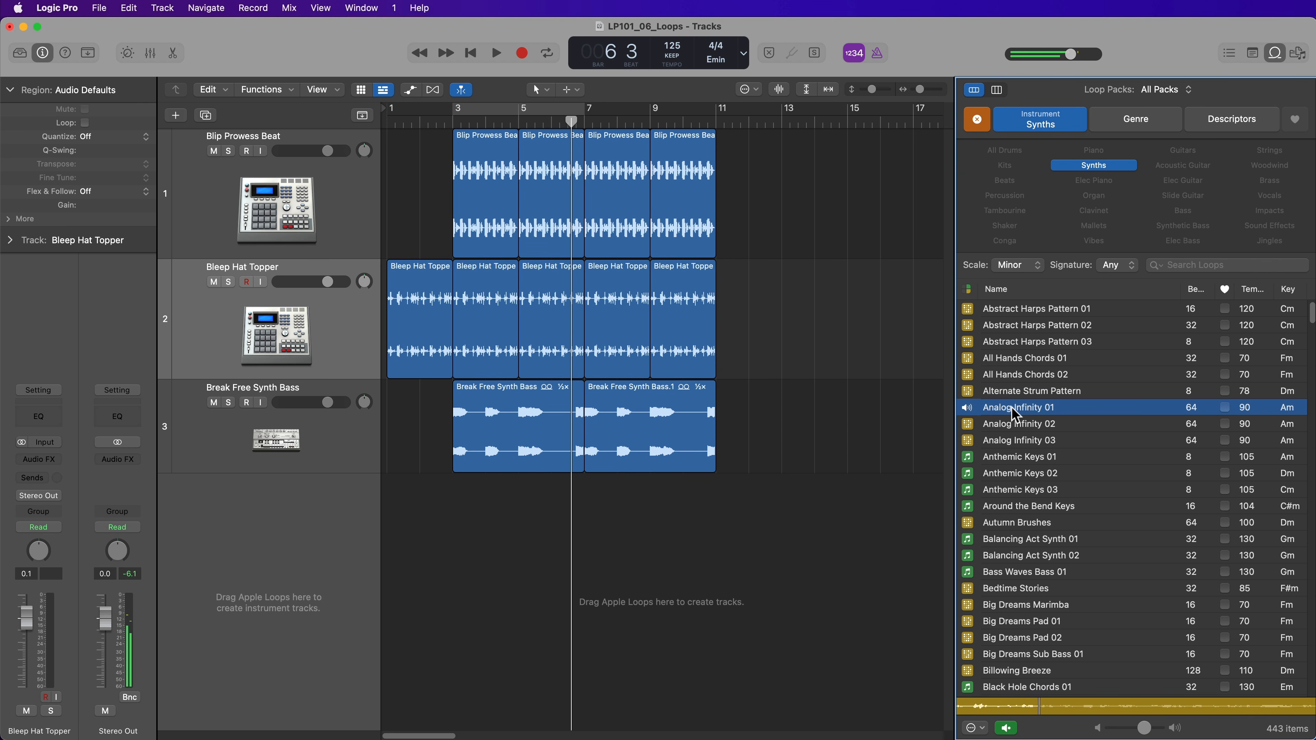
left_click(1015, 411)
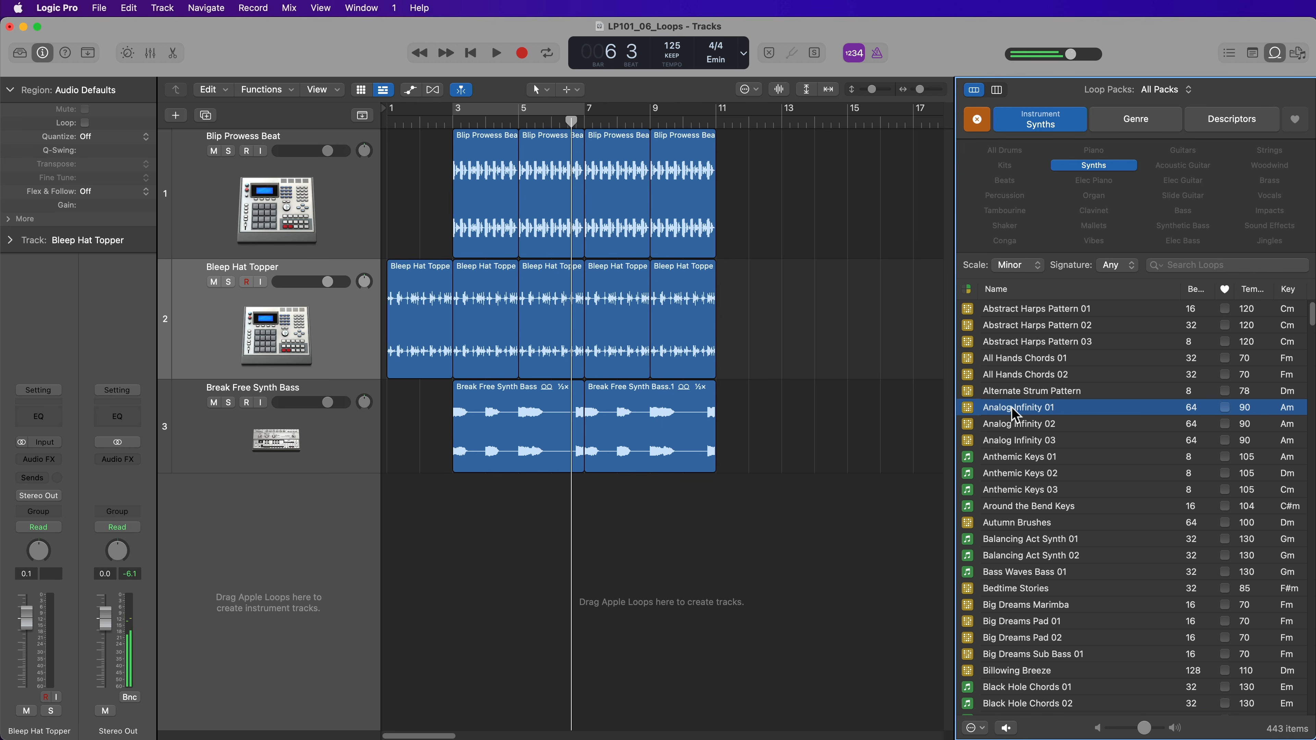
- Add Analog Infinity 01 at bar 3 on a new track below the bass, and make the track taller
left_click_drag(1016, 409, 453, 509)
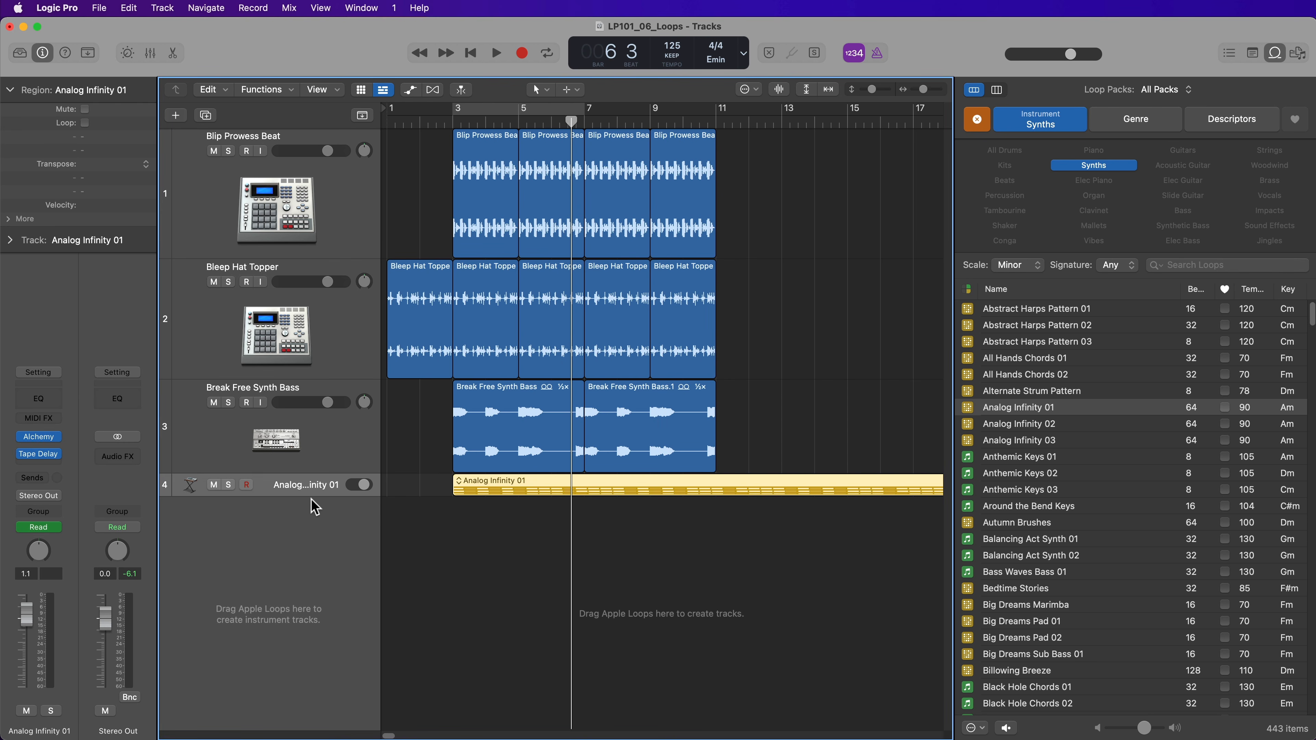
left_click_drag(306, 495, 306, 591)
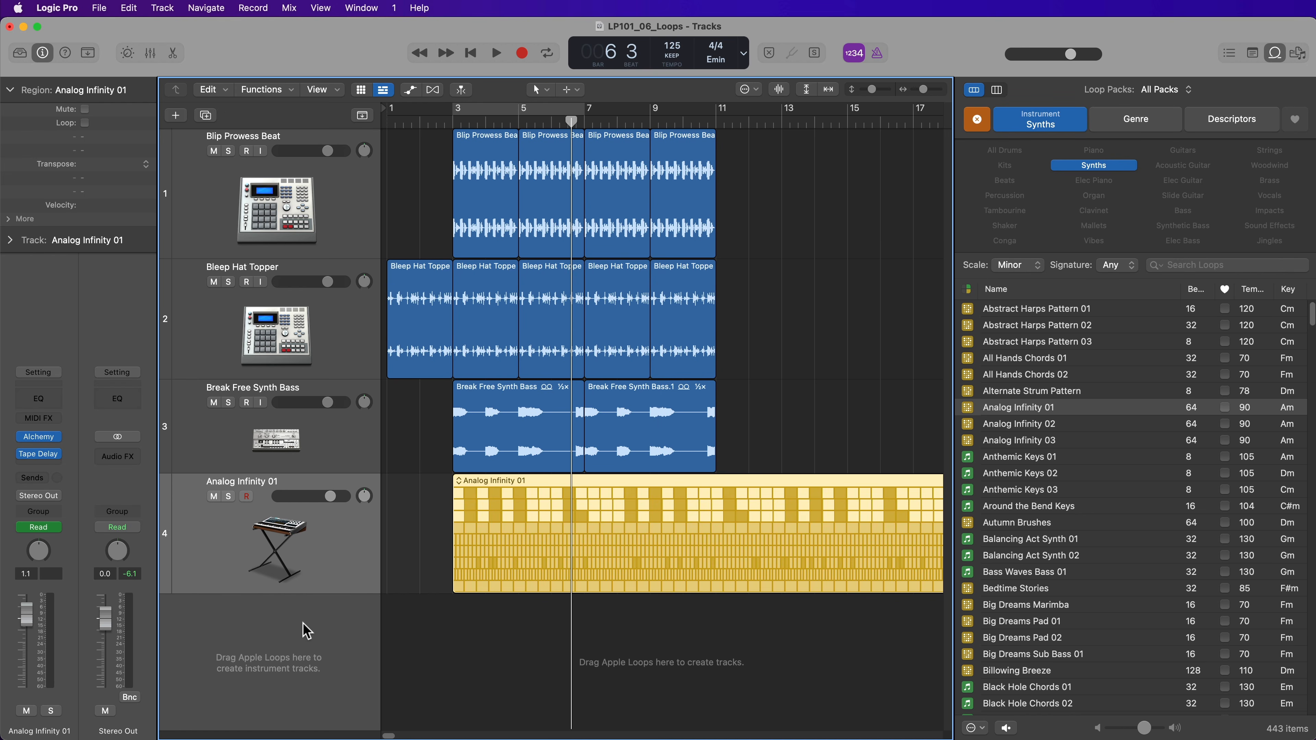
left_click(408, 548)
- Set the cycle area to bars 3 to 11, play the project through it, and stop playback
left_click_drag(464, 117, 716, 117)
key("space")
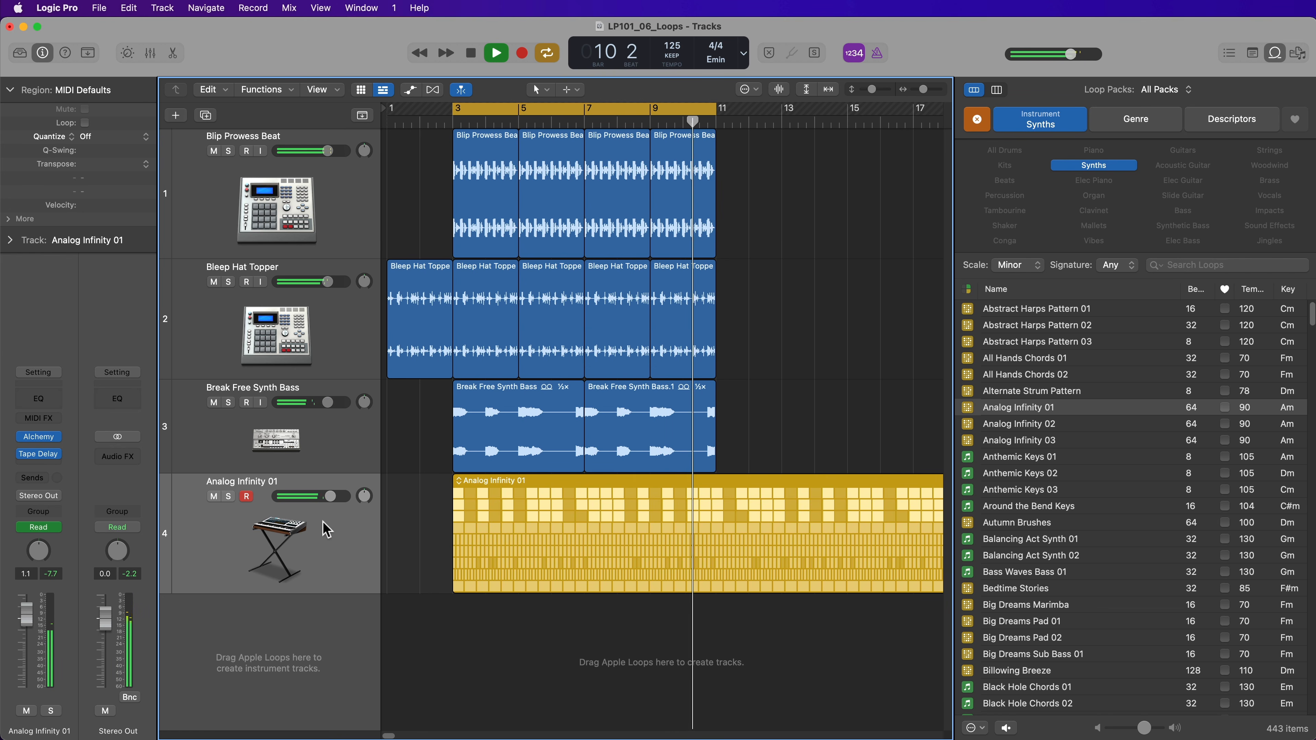
scroll(322, 522, "right", 1)
scroll(322, 522, "right", 5)
scroll(323, 522, "left", 5)
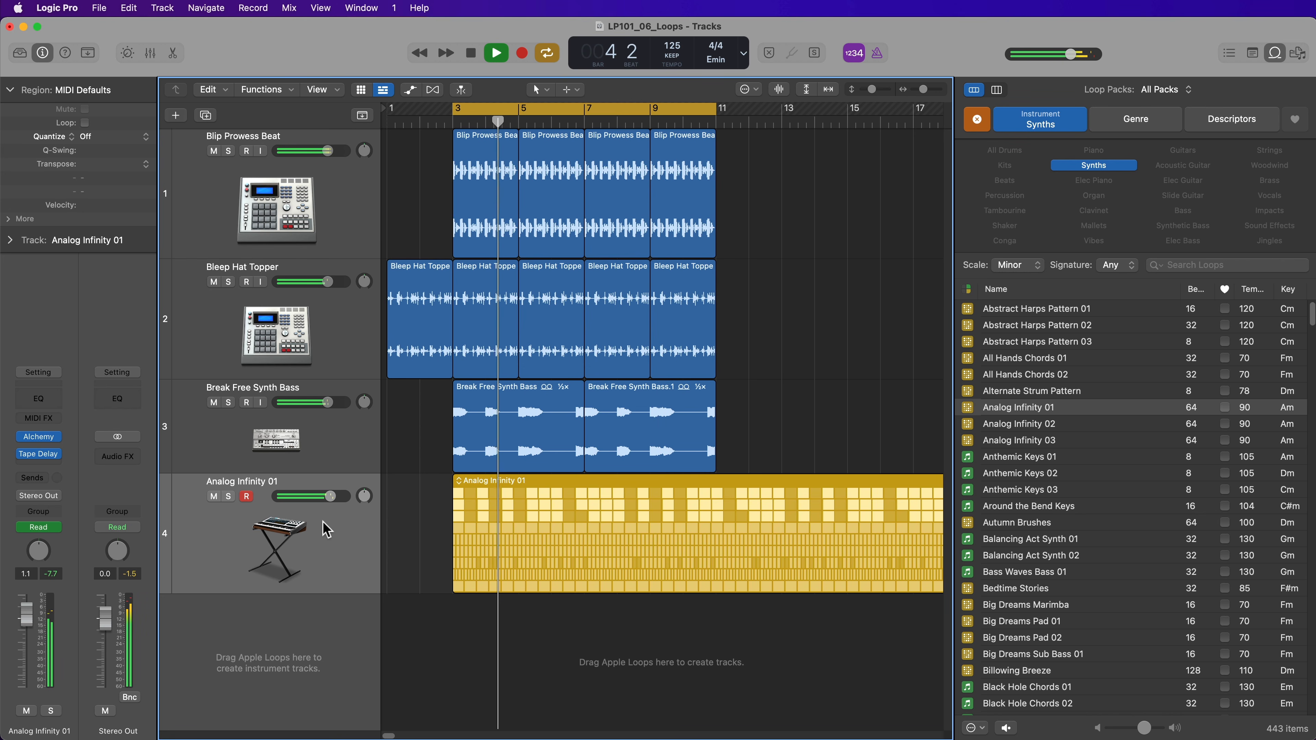
key("space")
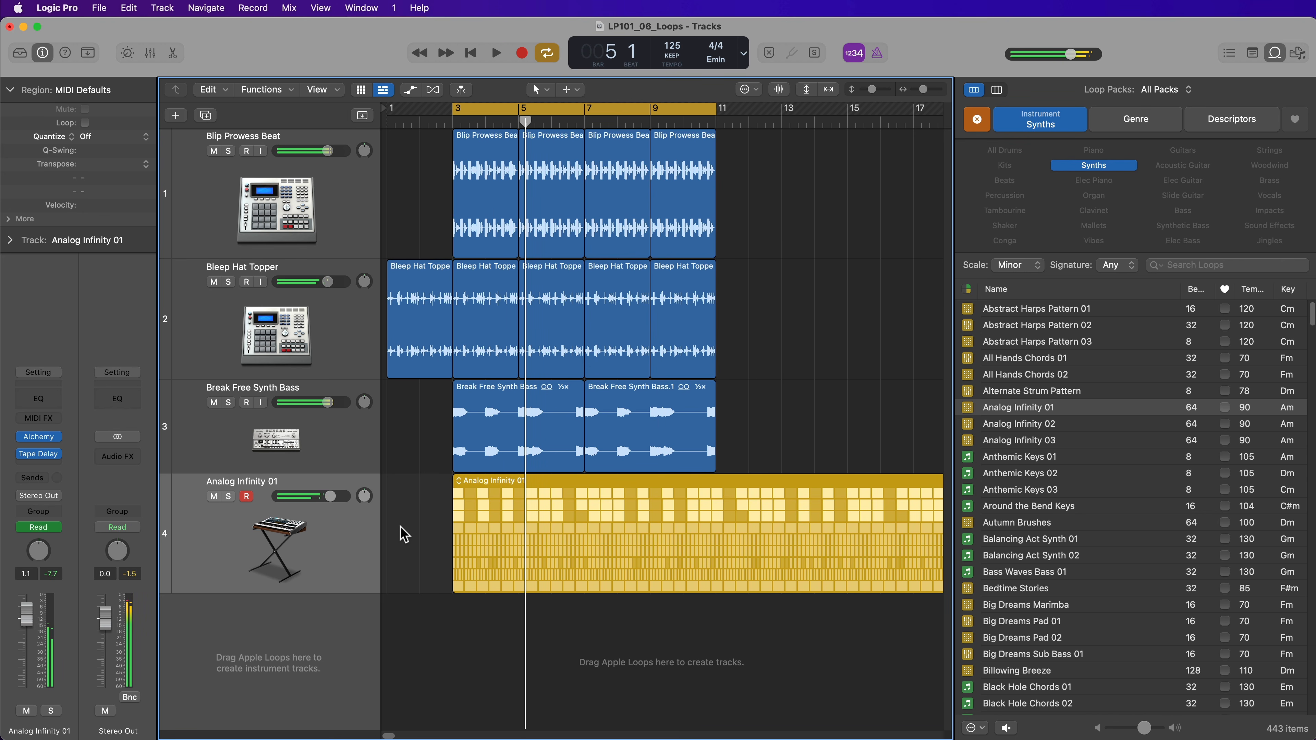
- Try shortening the Analog Infinity 01 region from its end so that it stops at bar 11
key("super+Left")
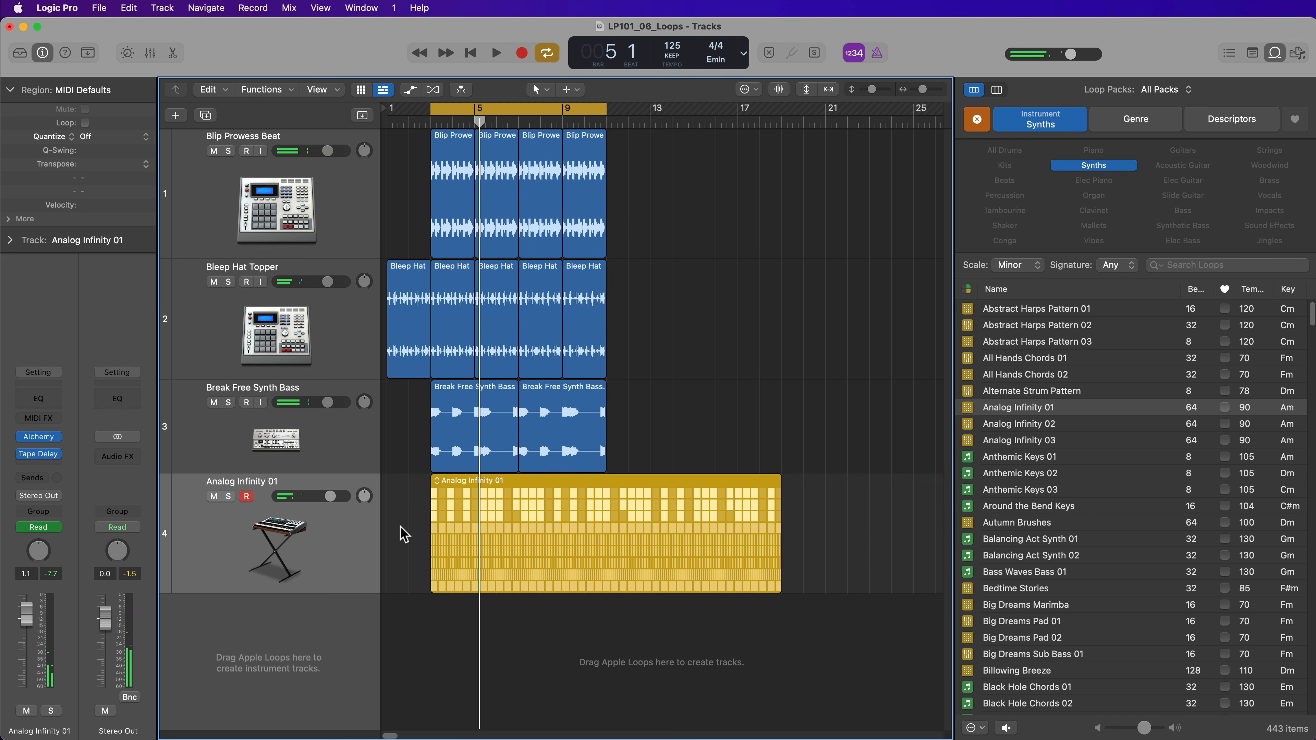
left_click(522, 538)
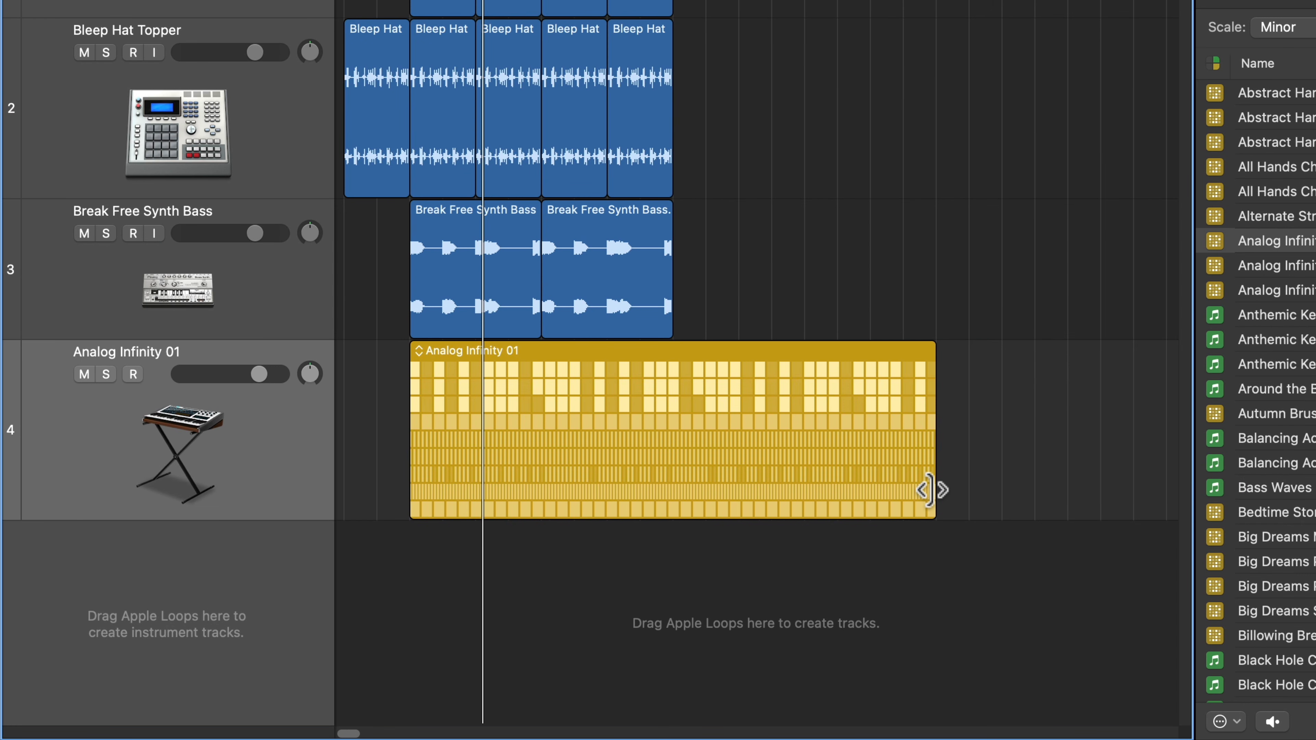
left_click_drag(930, 490, 667, 491)
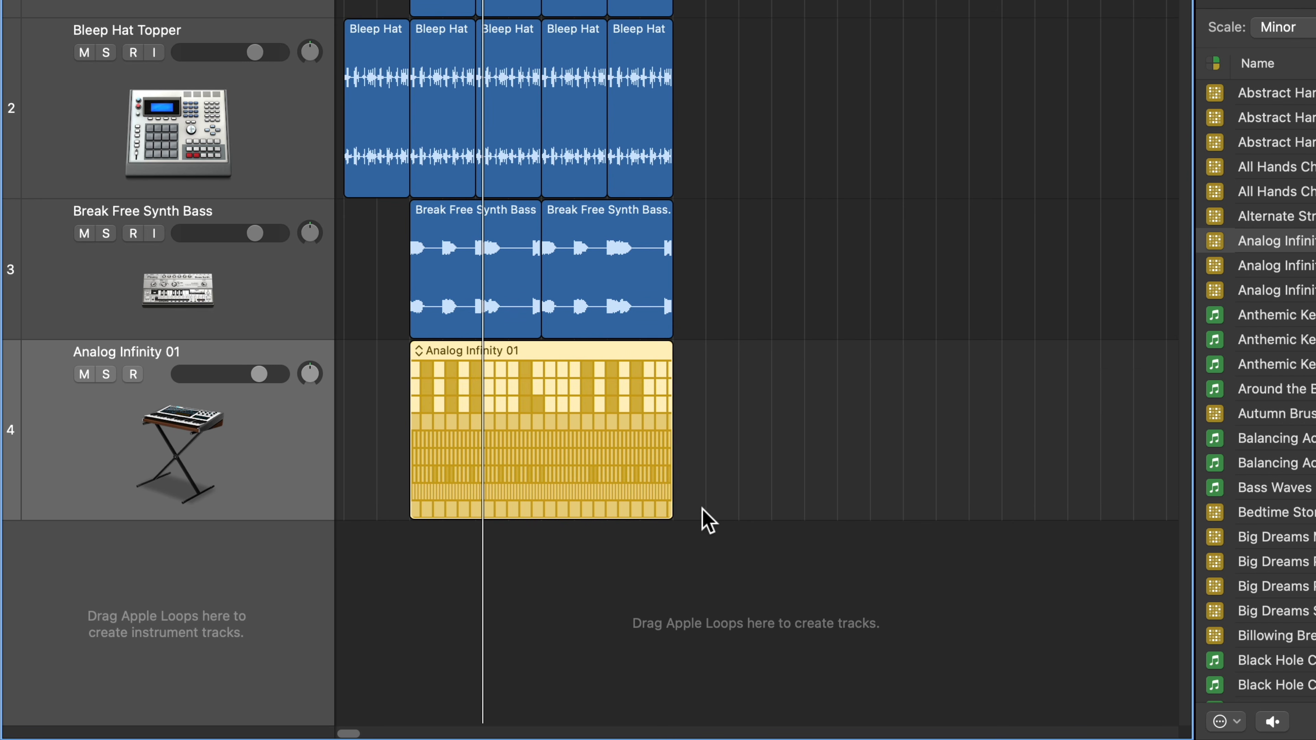
left_click(715, 521)
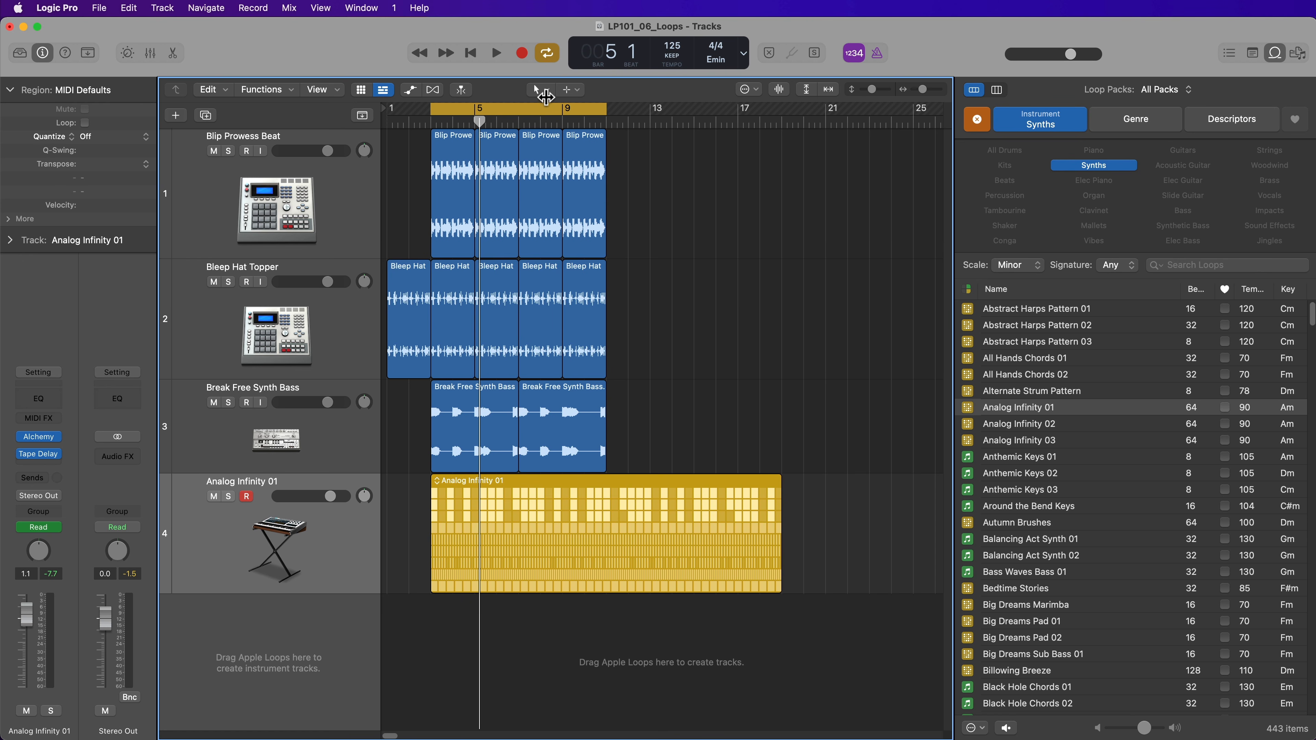
- Try deleting the Analog Infinity 01 section after bar 11 with the Marquee Tool, undo it, and return to the Pointer Tool
left_click(544, 94)
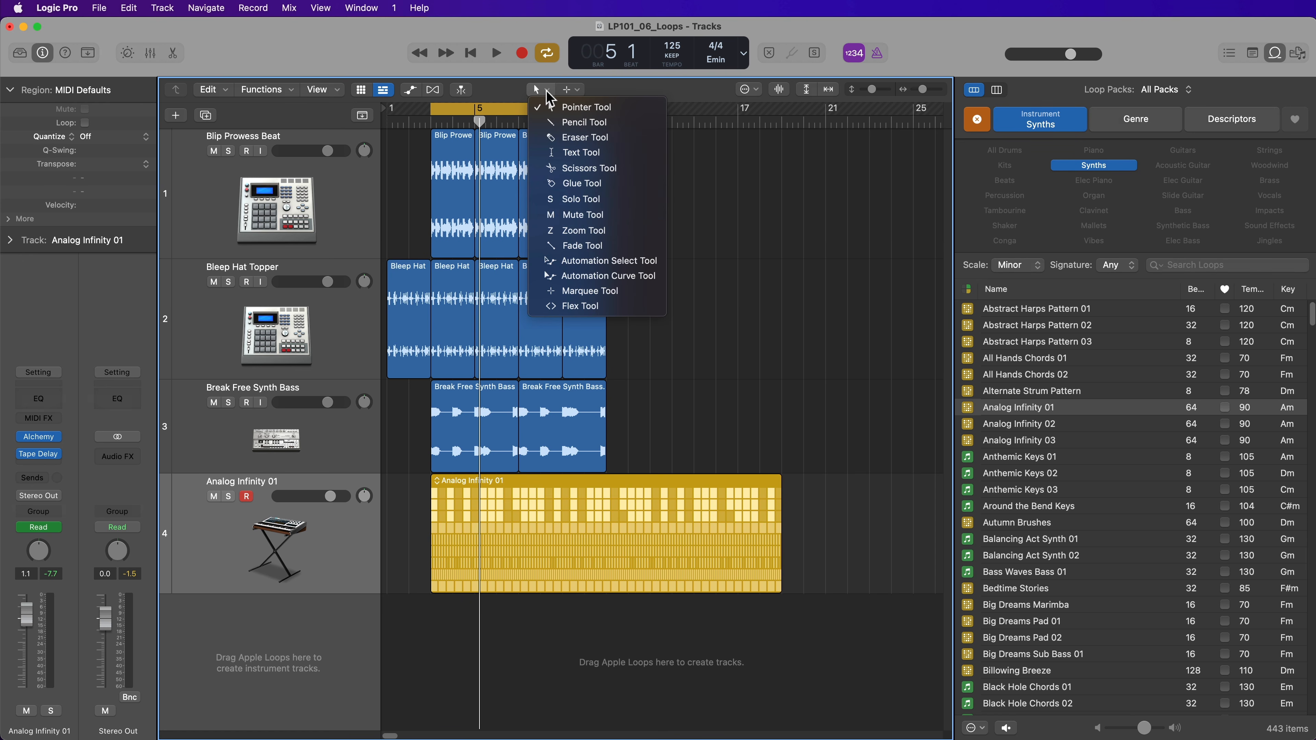
left_click(623, 295)
left_click_drag(847, 293, 645, 406)
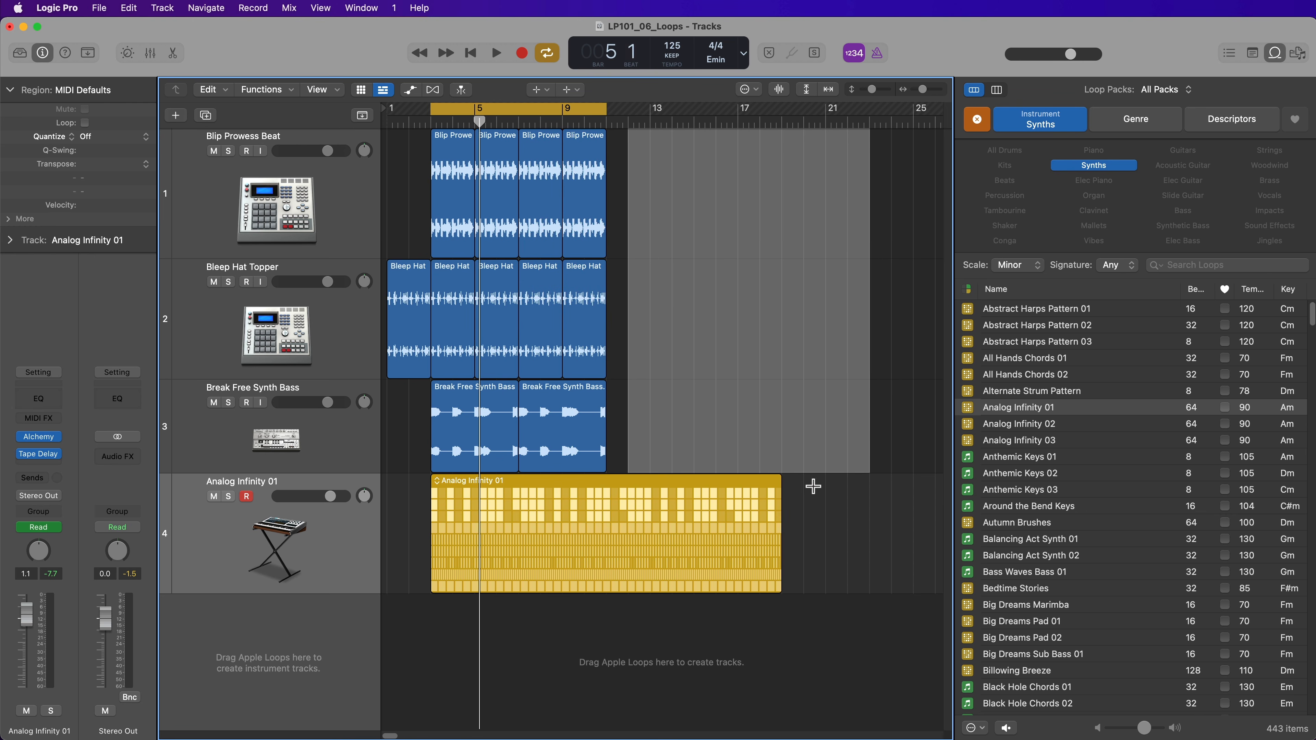
left_click_drag(814, 490, 602, 525)
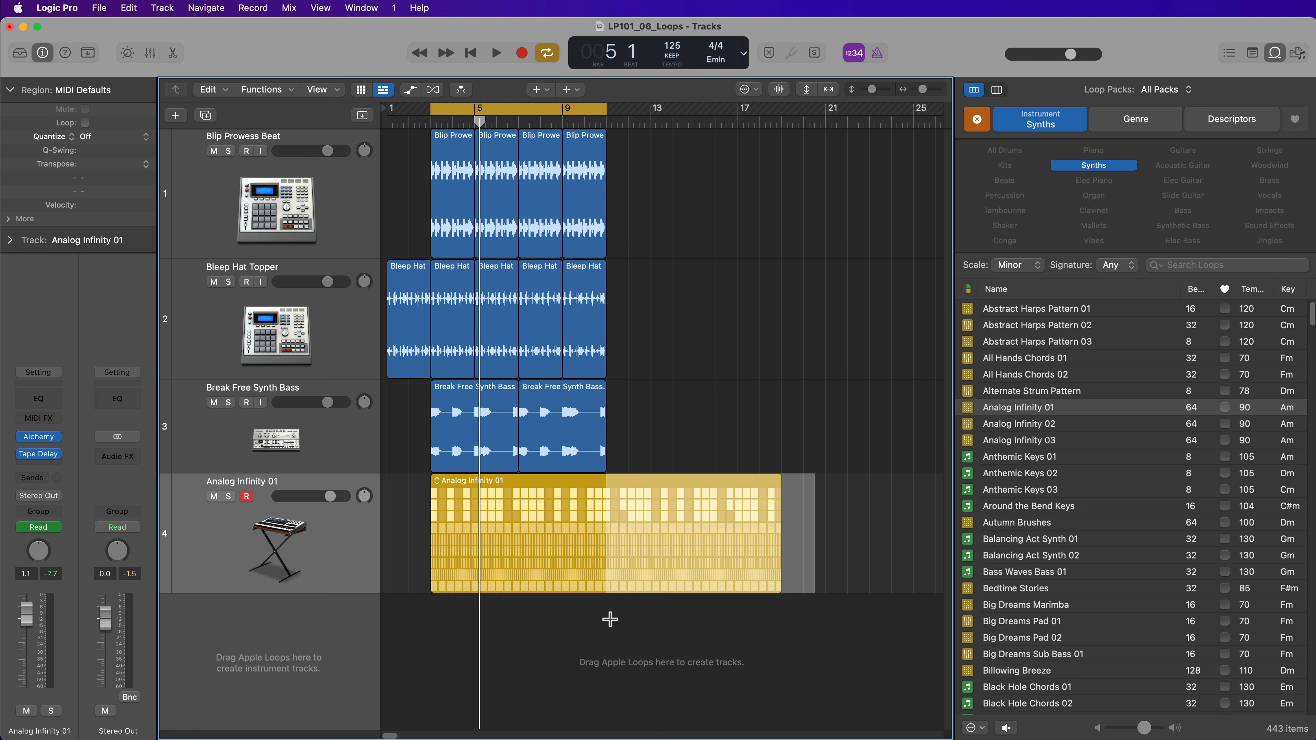
key("Delete")
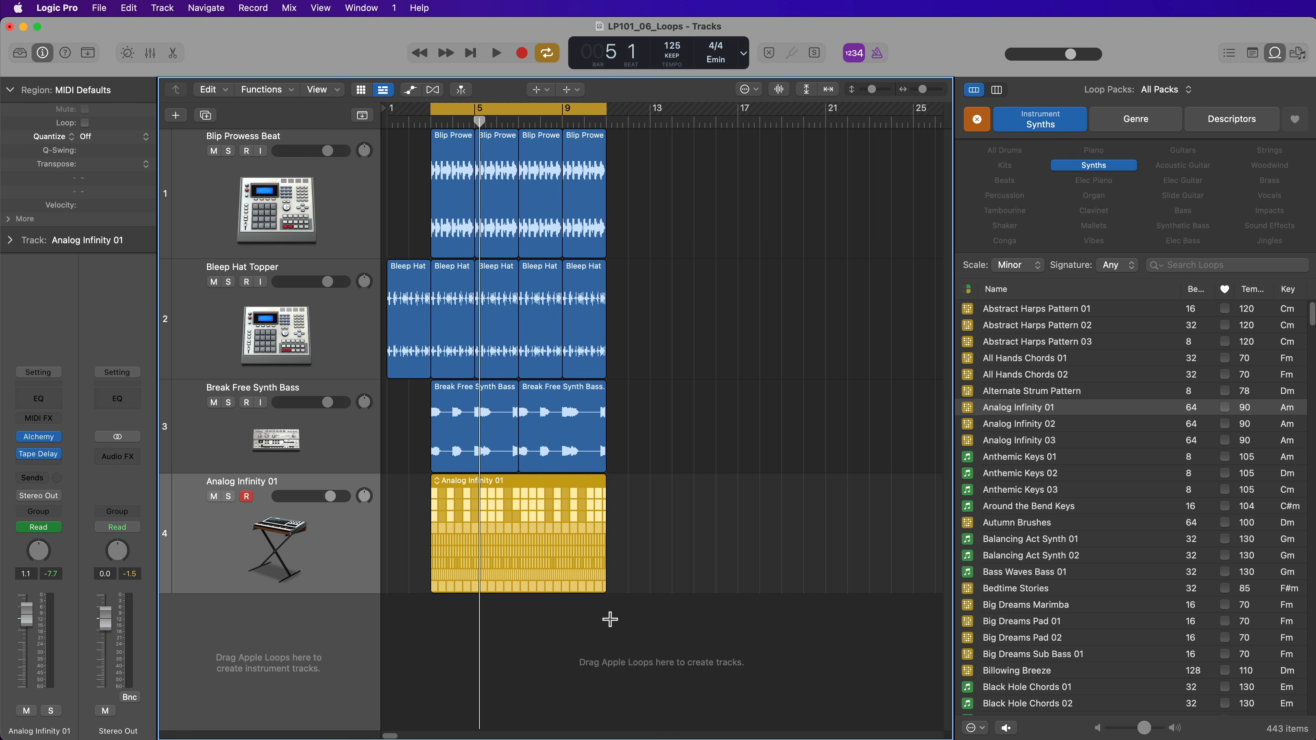
key("super+z")
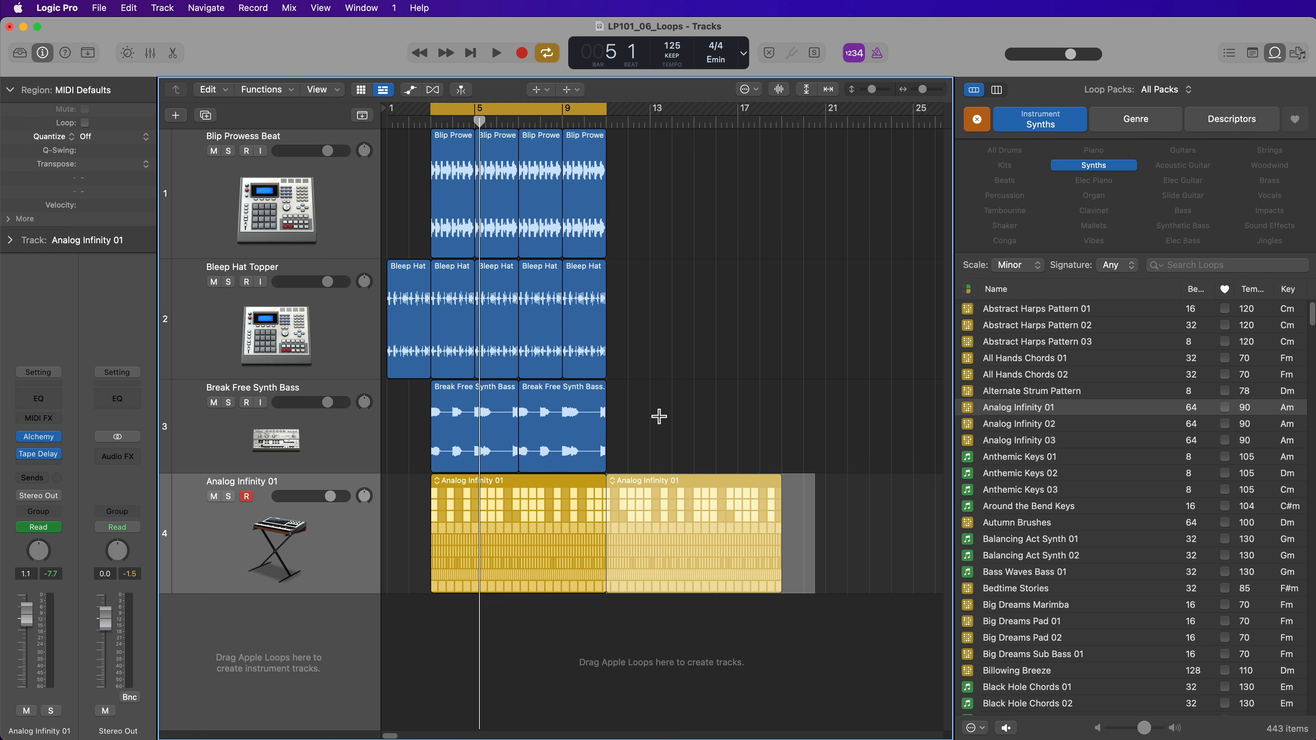
left_click(539, 89)
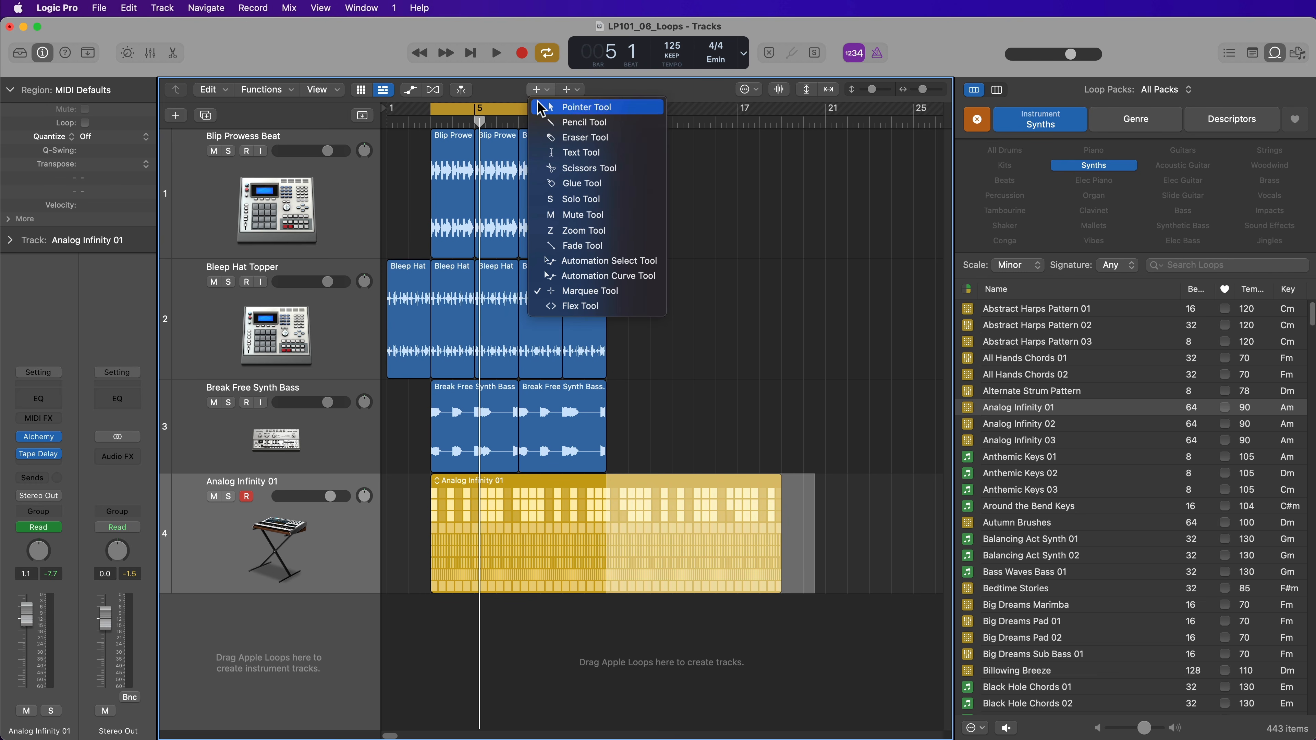
left_click(568, 115)
left_click(709, 345)
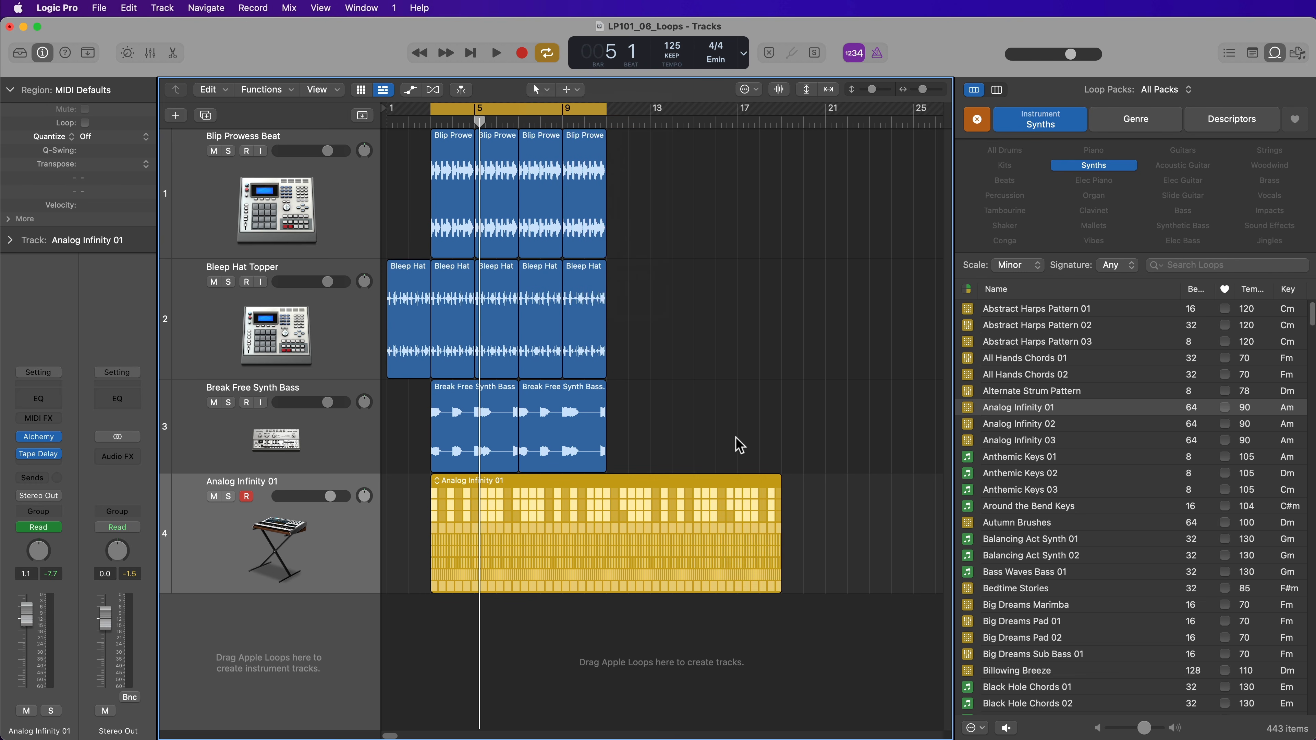
- Shorten the Analog Infinity 01 region to end at bar 11, and repeat all regions from bars 3 to 11 once up to bar 19
left_click_drag(779, 590, 601, 589)
left_click(644, 508)
left_click_drag(706, 195, 465, 516)
key("super+r")
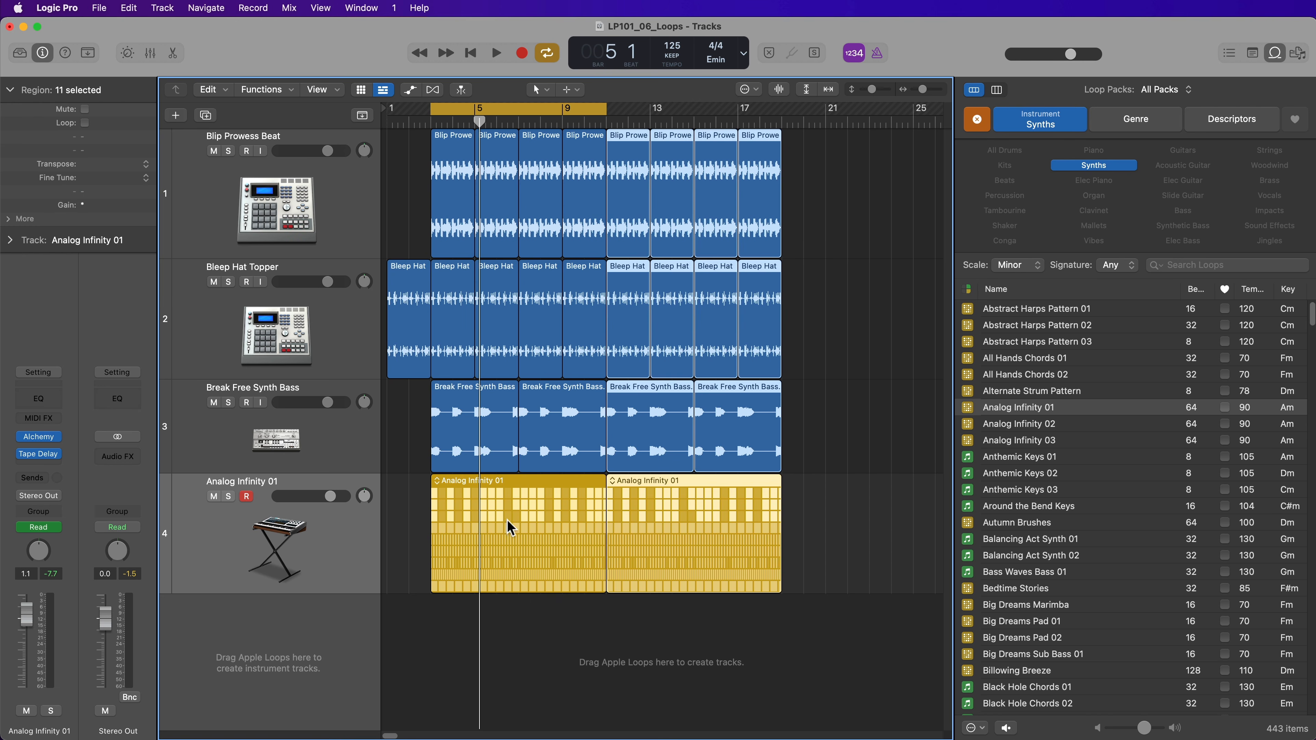
left_click(794, 258)
- Turn cycling off and delete the repeated Analog Infinity 01 region between bars 11 and 19
key("c")
key("super+Up")
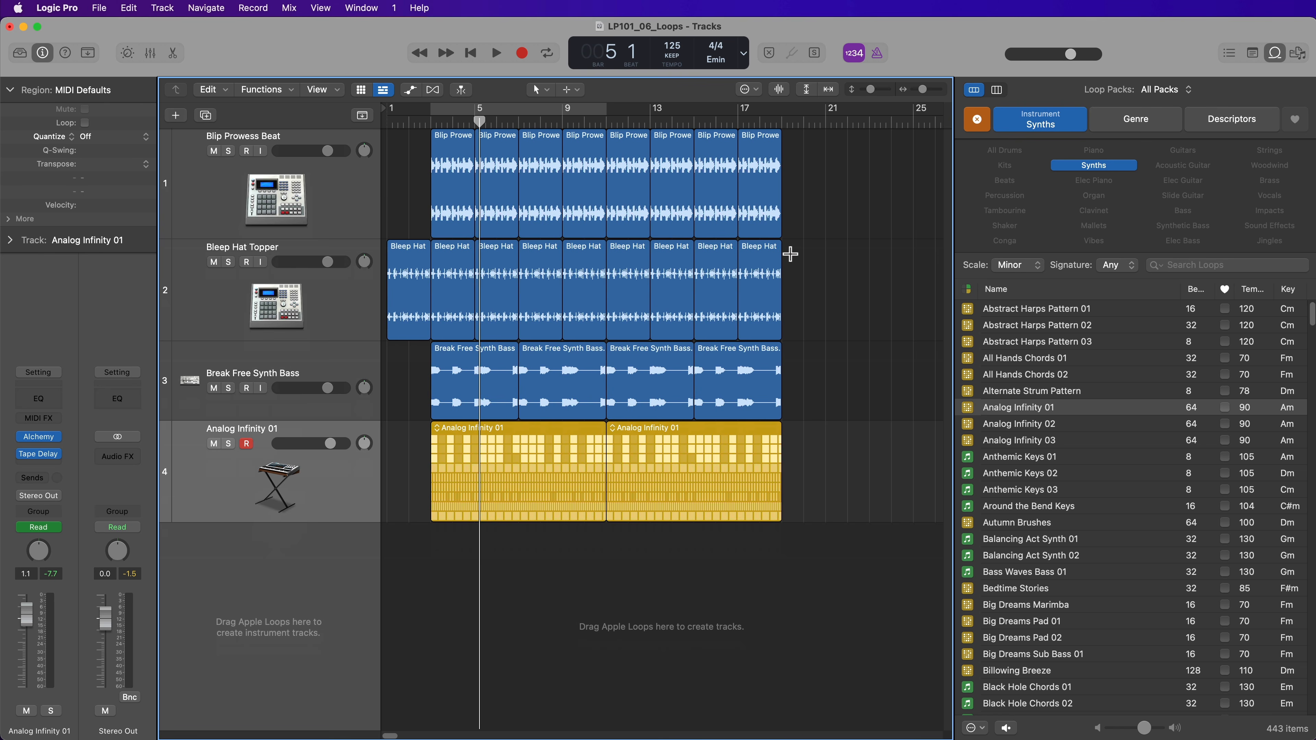
left_click(718, 415)
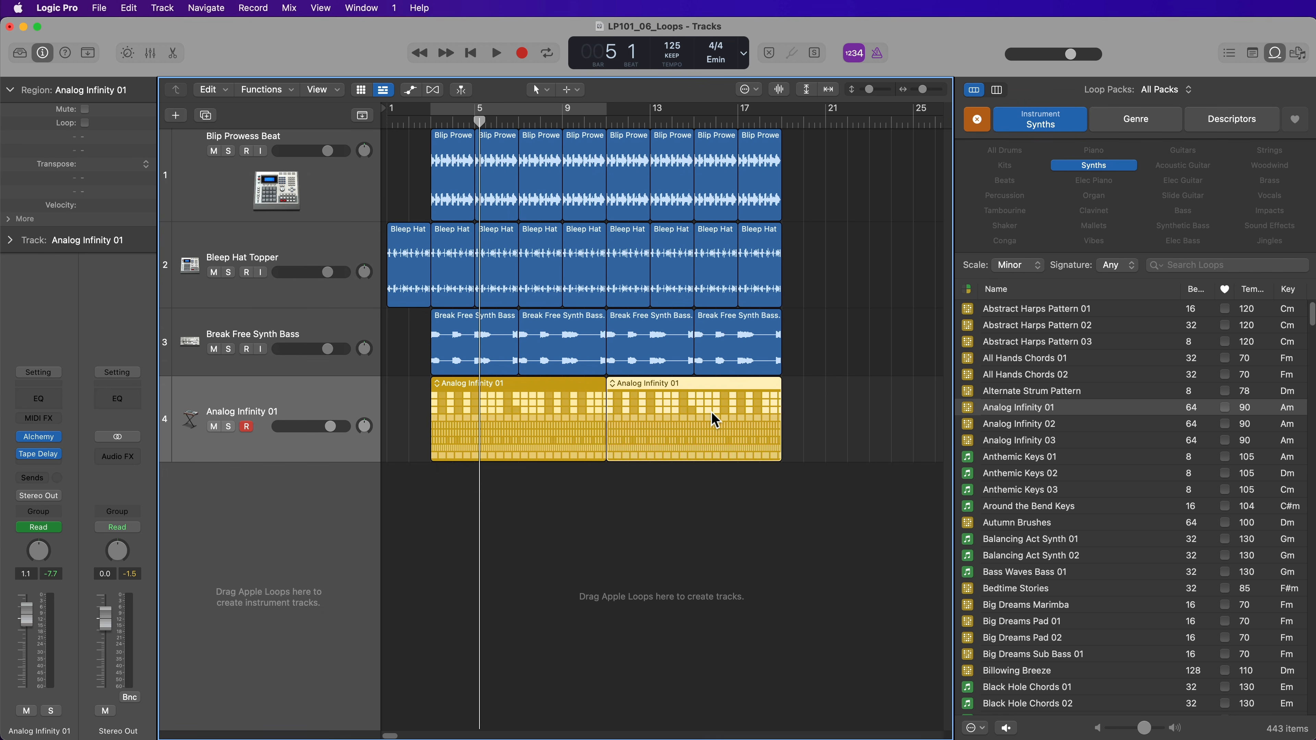
key("Delete")
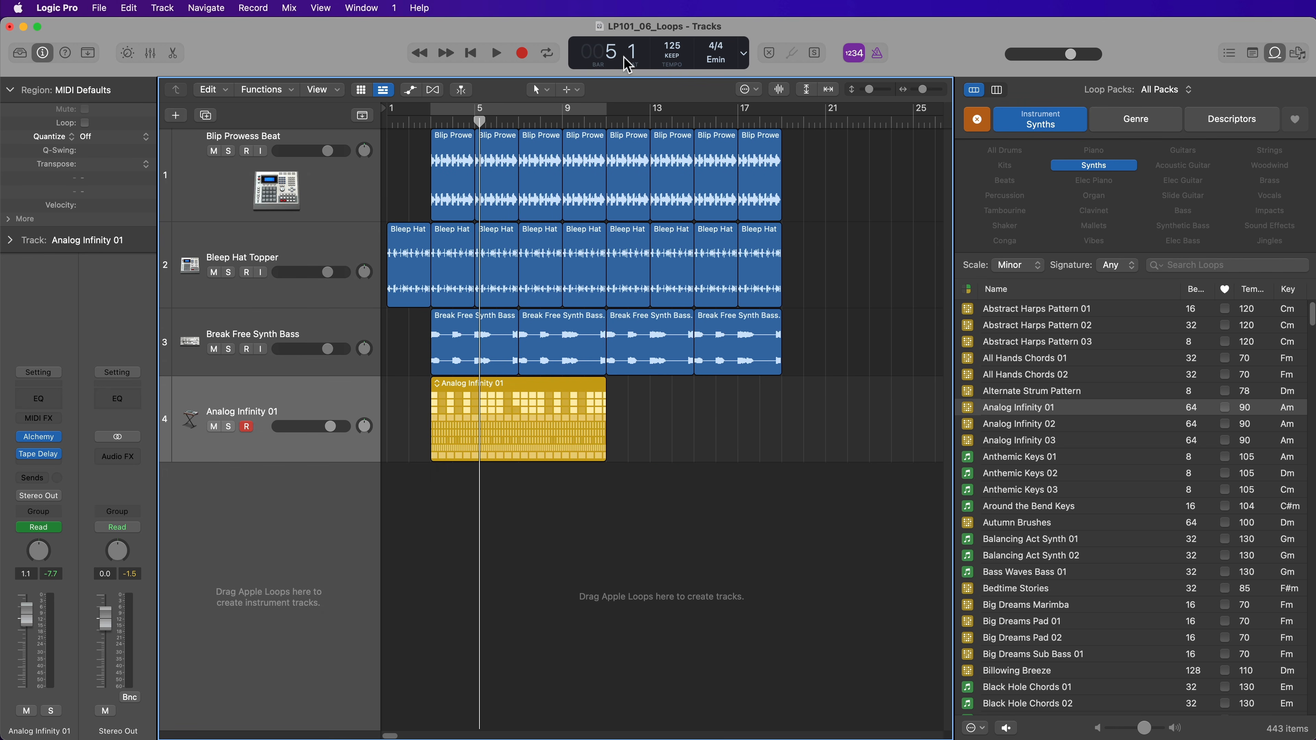
- Place the playhead at bar 11 and audition the Anthemic Keys 01, 02 and 03 loops
left_click(606, 121)
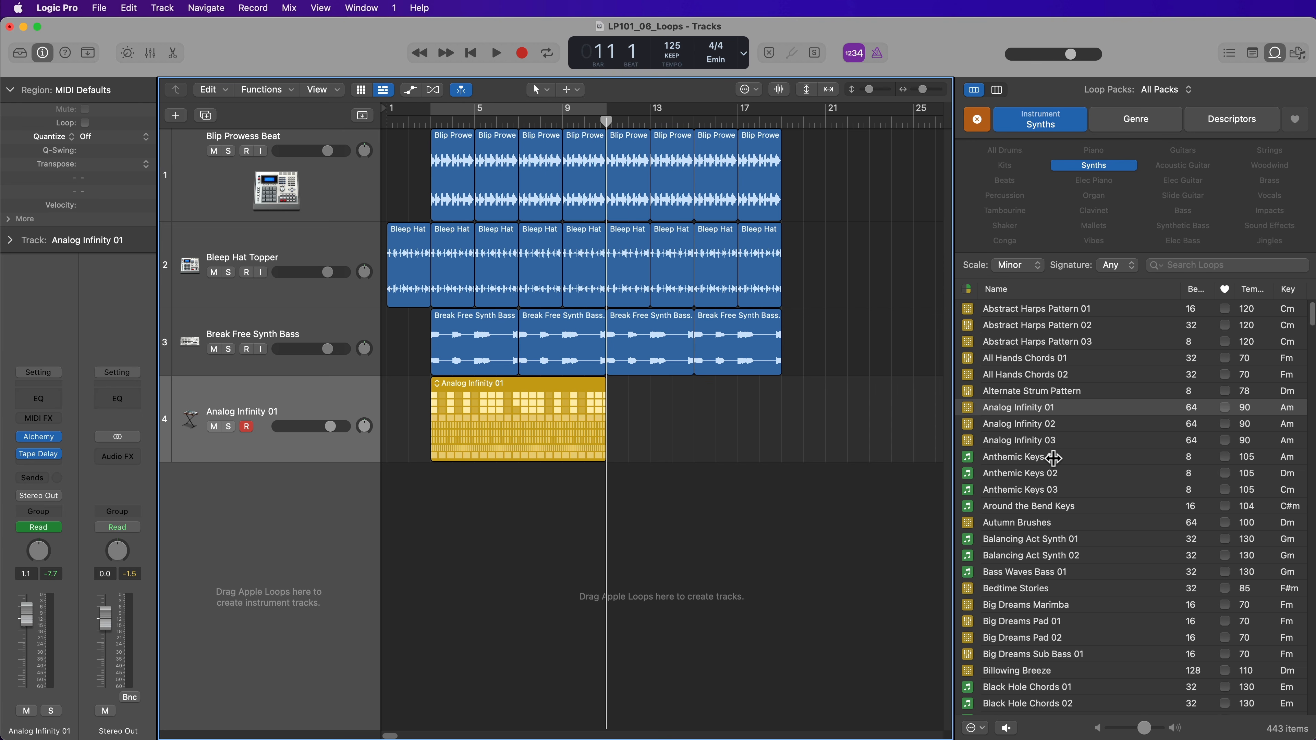
left_click(1025, 458)
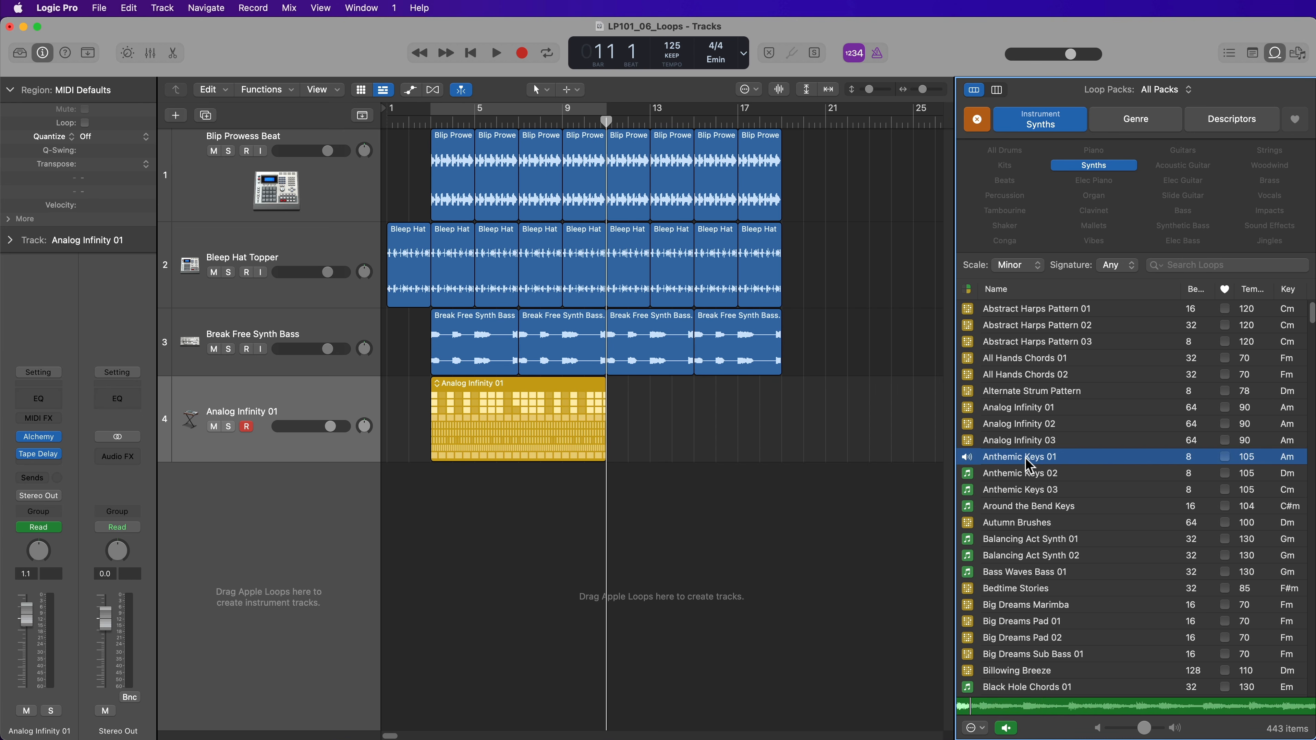
left_click(1022, 475)
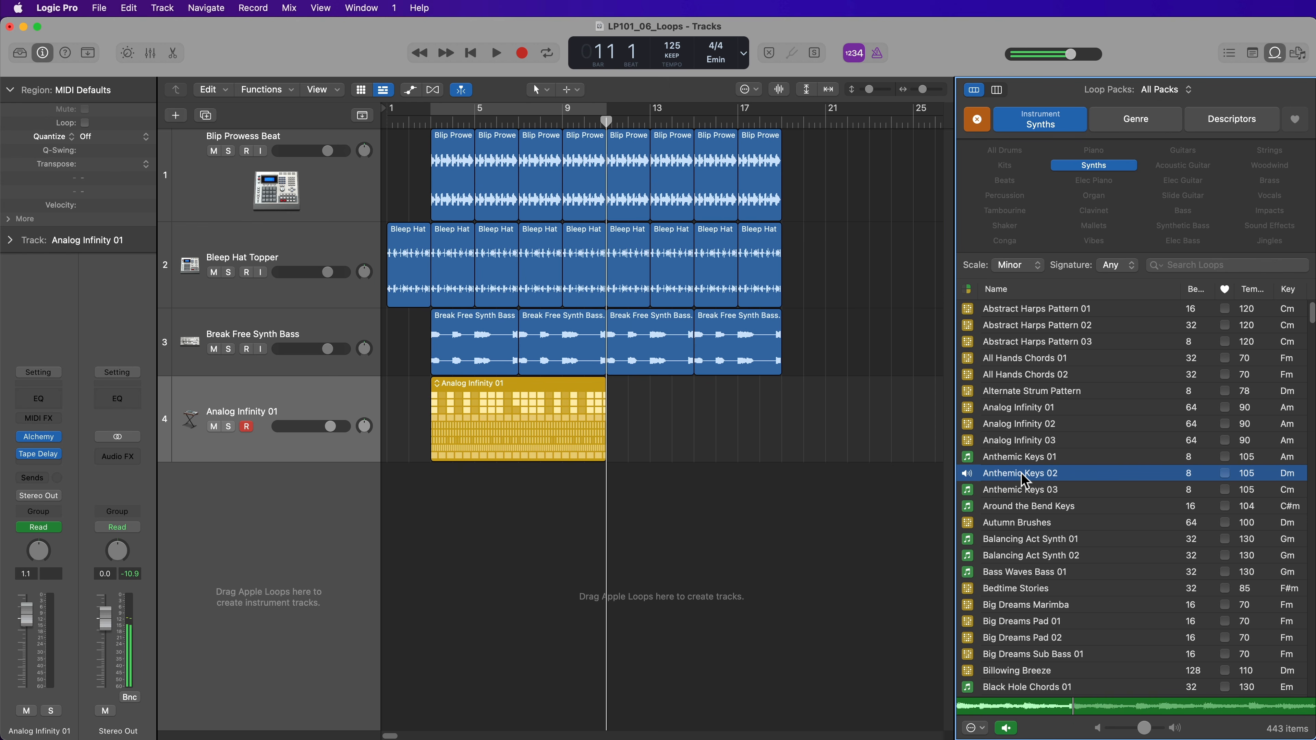
left_click(1021, 492)
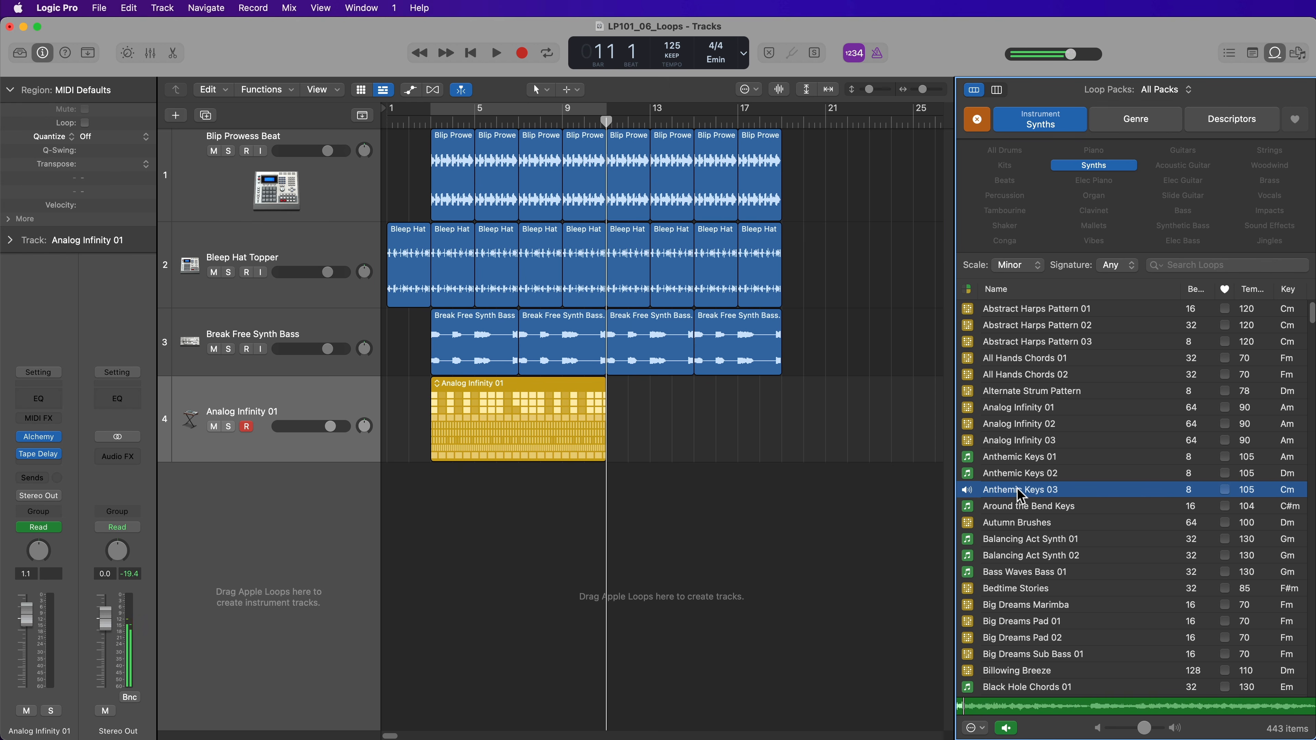
scroll(1019, 456, "down", 1)
left_click(1020, 456)
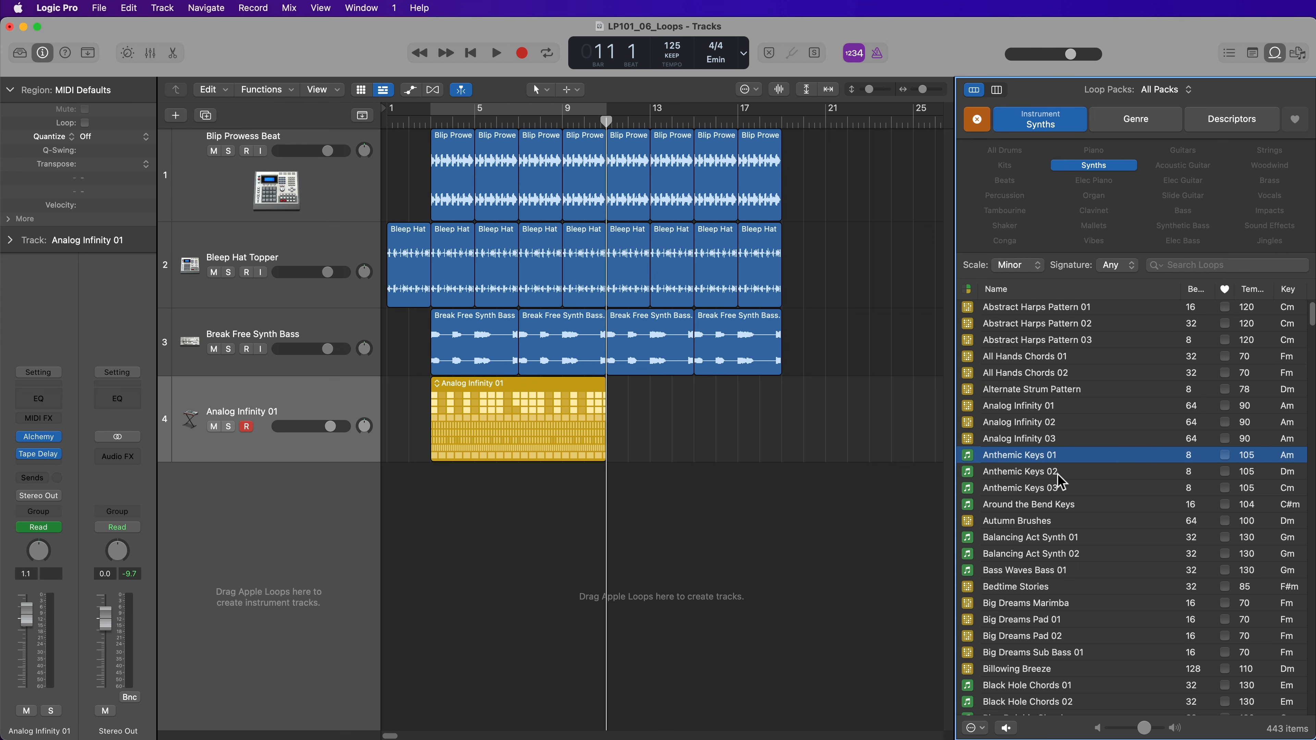
- Add Anthemic Keys 02 on a new, taller track at bar 11 and repeat its region once up to bar 15
left_click_drag(1052, 479, 609, 490)
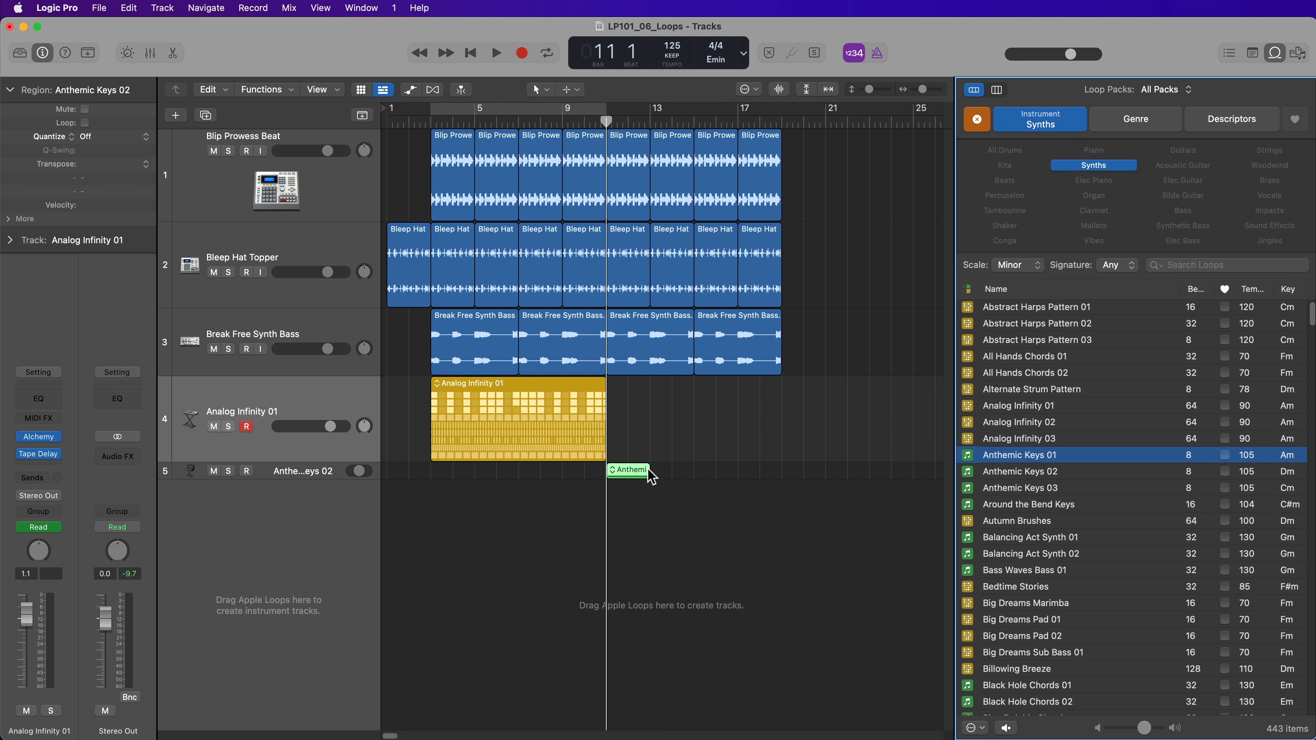
left_click_drag(329, 479, 330, 583)
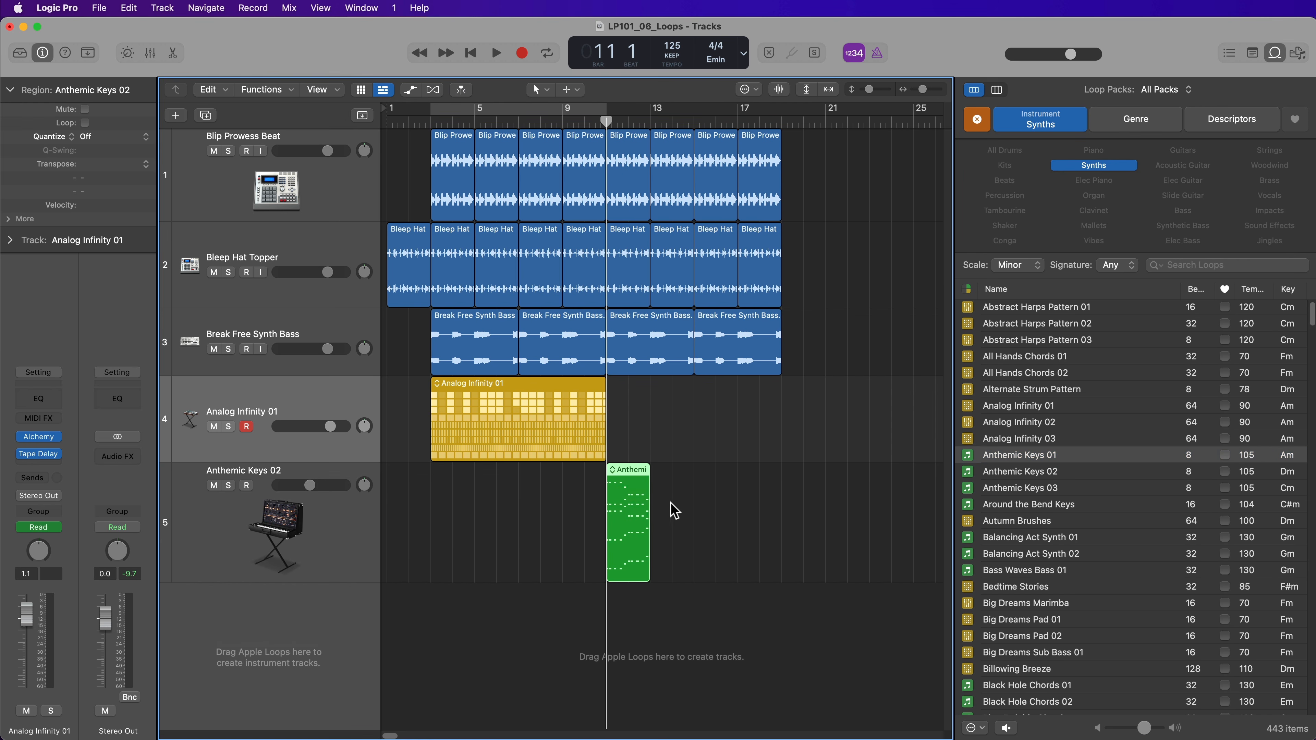
left_click_drag(643, 472, 684, 497)
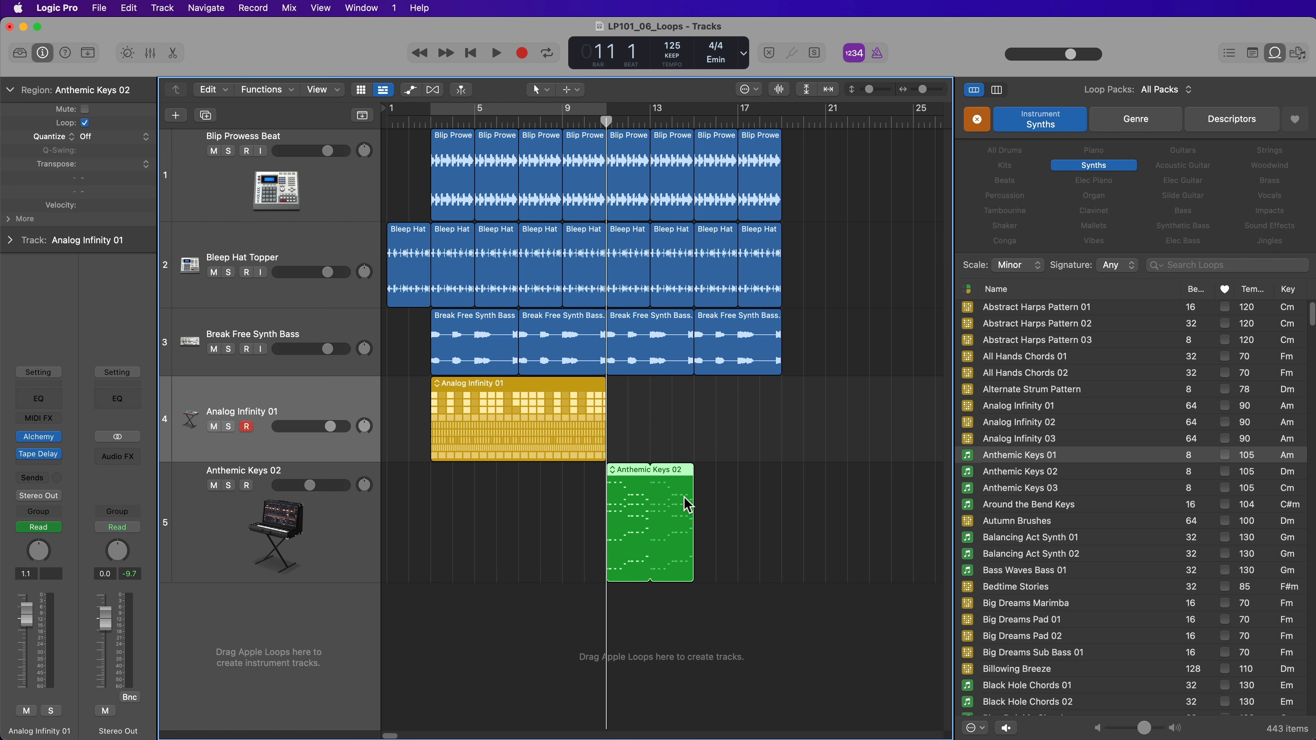
left_click(723, 503)
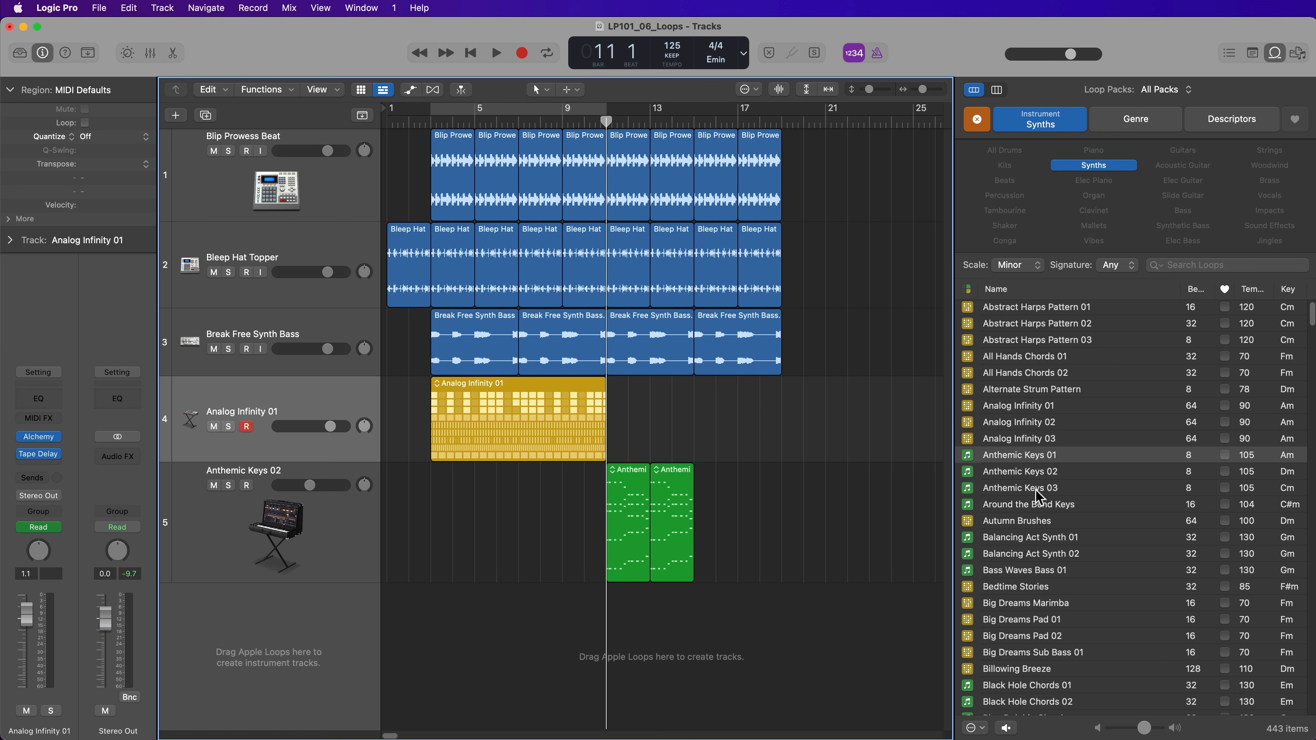
- Try Anthemic Keys 03 repeated over bars 15 to 19 on the Anthemic Keys 02 track, and delete the trial regions
left_click_drag(1035, 487, 700, 534)
left_click_drag(739, 470, 781, 489)
left_click(794, 441)
key("space")
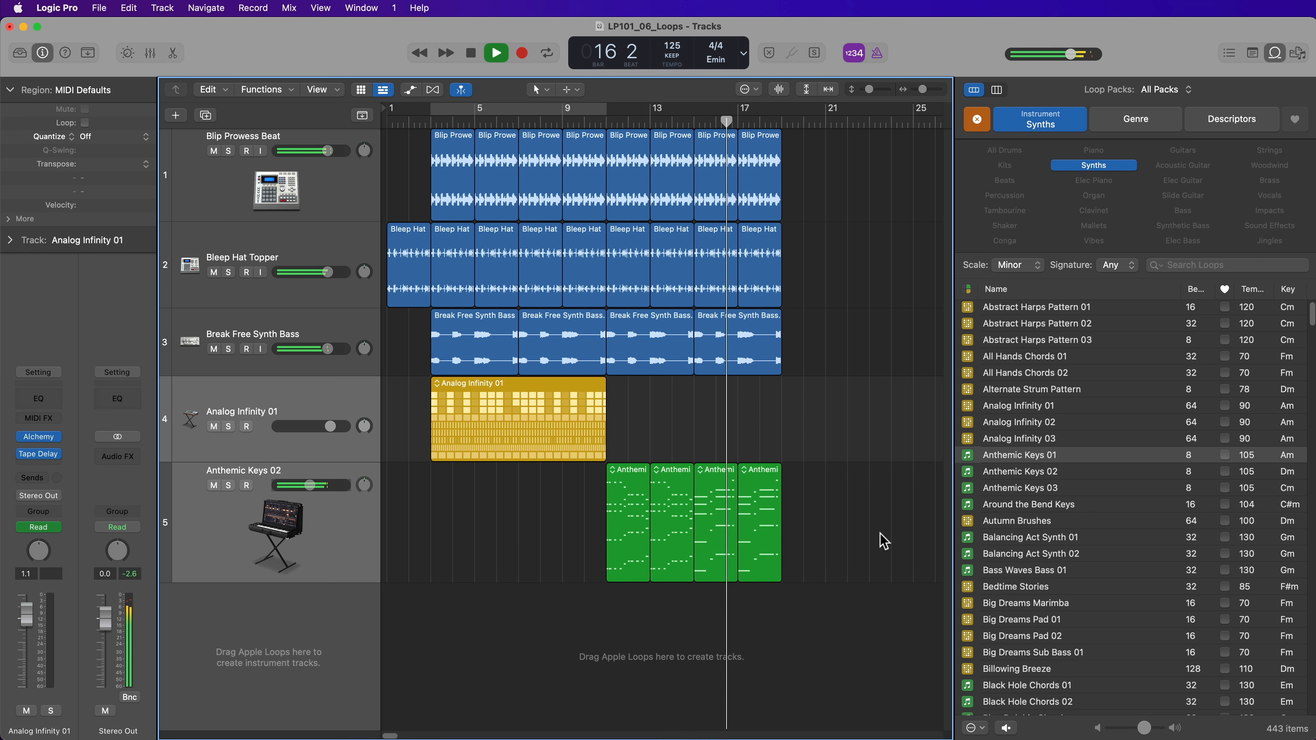
key("space")
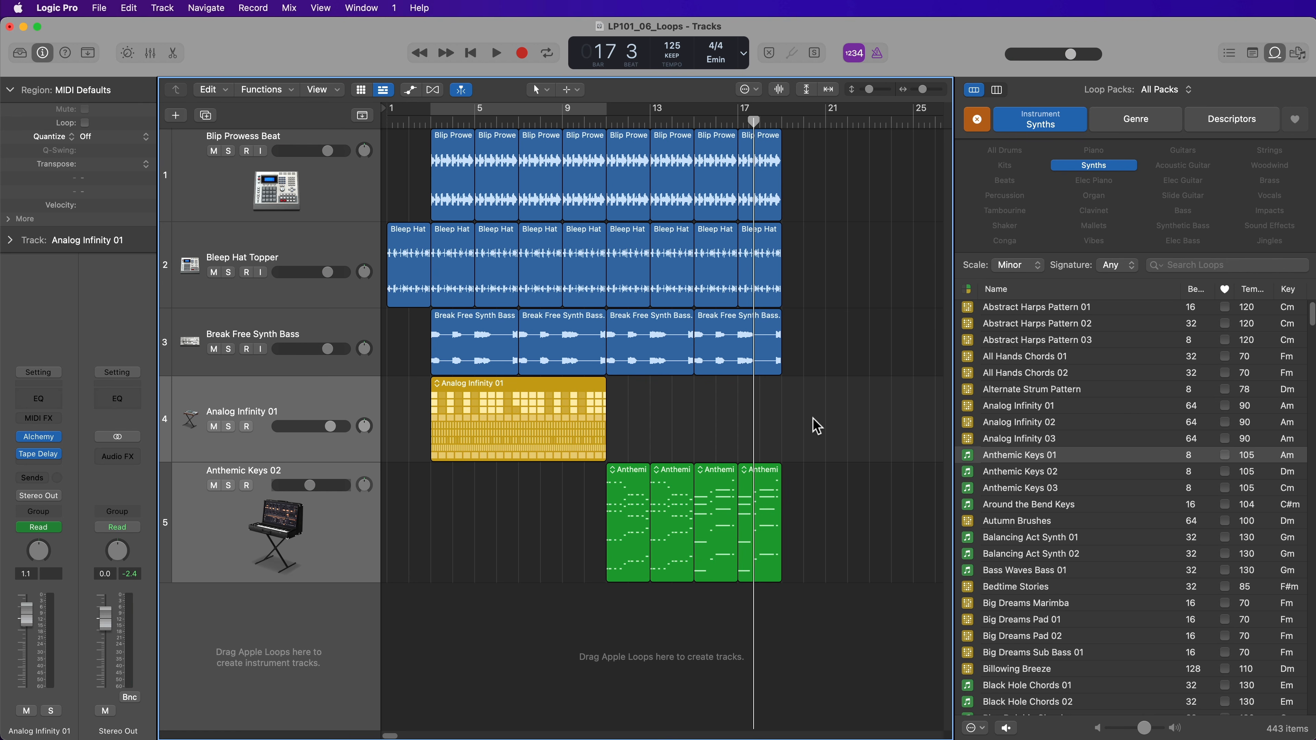
left_click_drag(812, 419, 725, 488)
key("Delete")
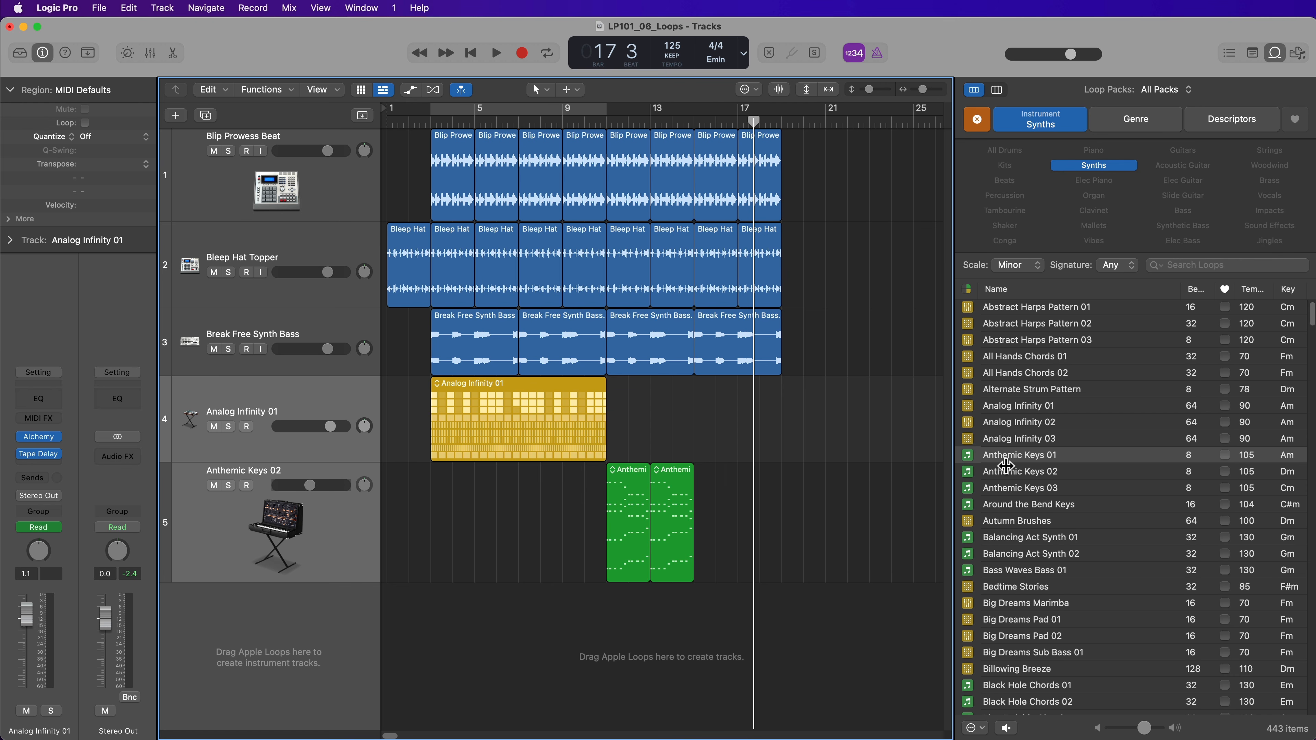
- Clear the Synths instrument filter and search the minor loops for "anthem"
left_click(1189, 266)
type("anthemic")
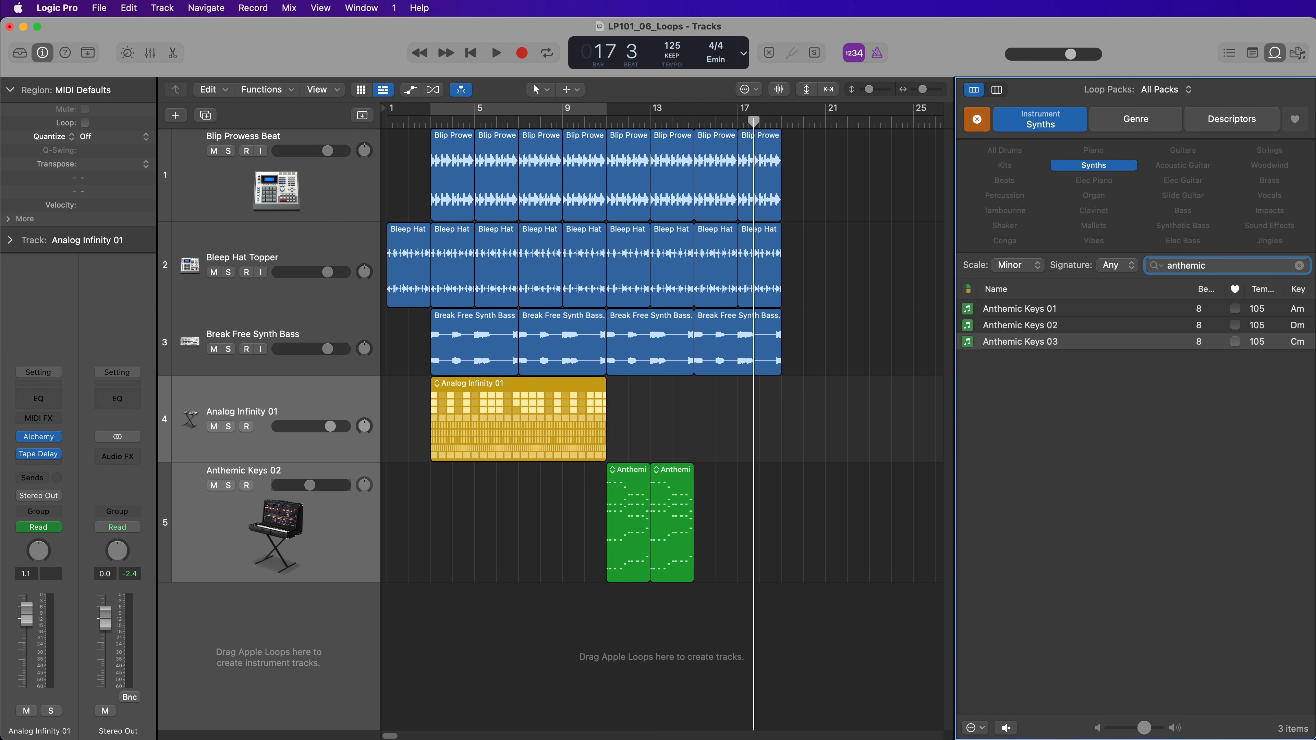
left_click(977, 120)
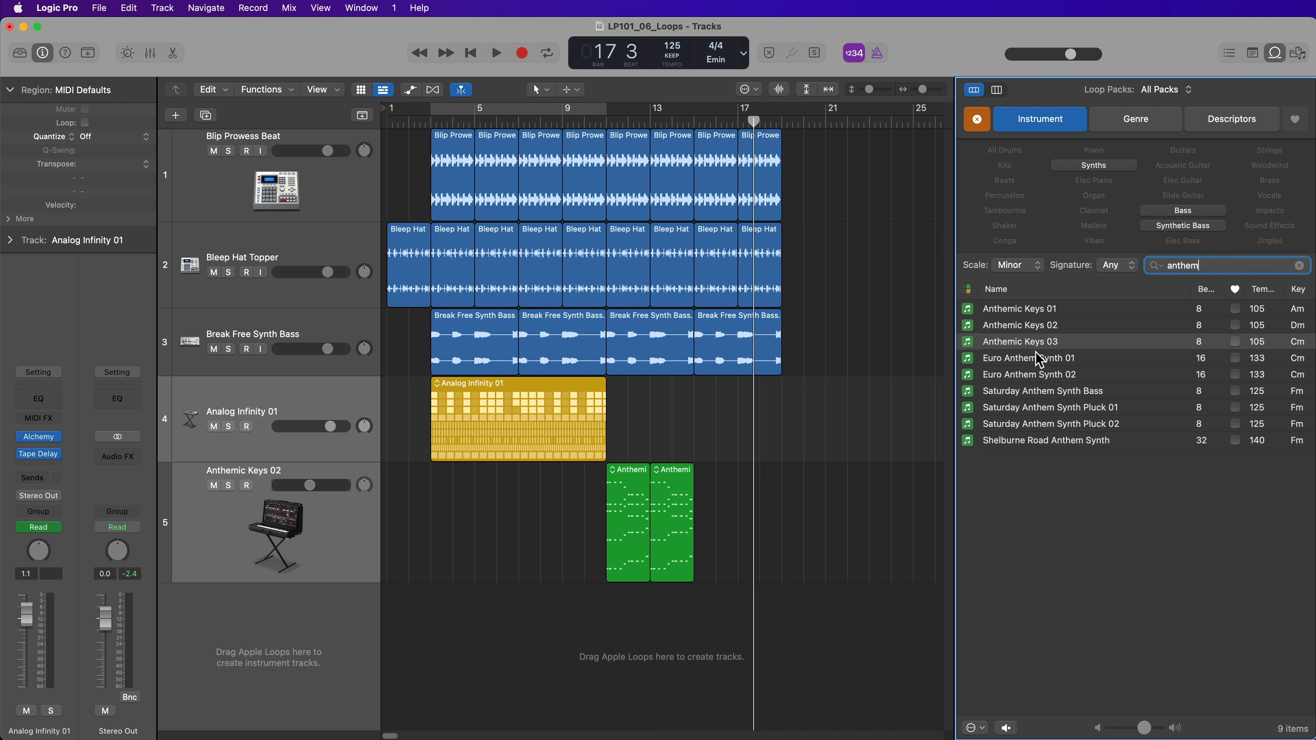
- Audition the Euro Anthem Synth loops, Saturday Anthem Synth Bass, and Saturday Anthem Synth Pluck 01 and 02
left_click(1011, 360)
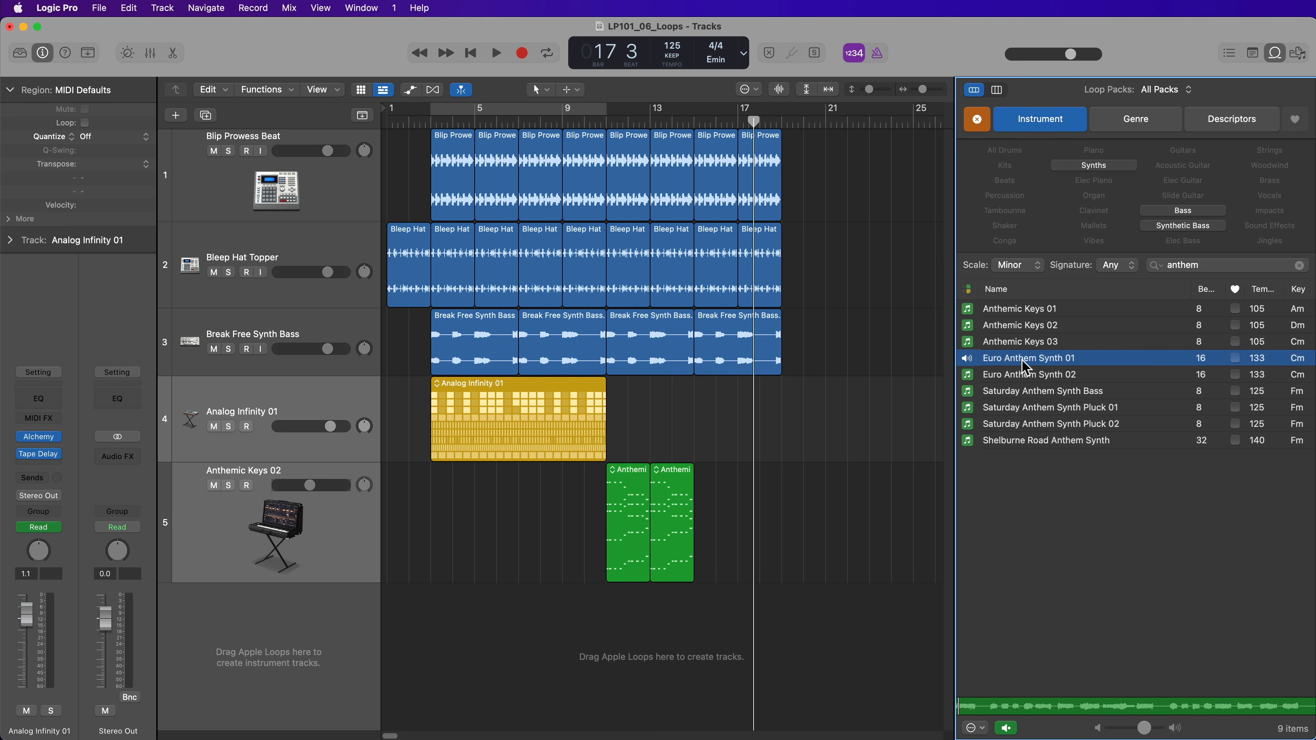
left_click(1016, 376)
left_click(1019, 392)
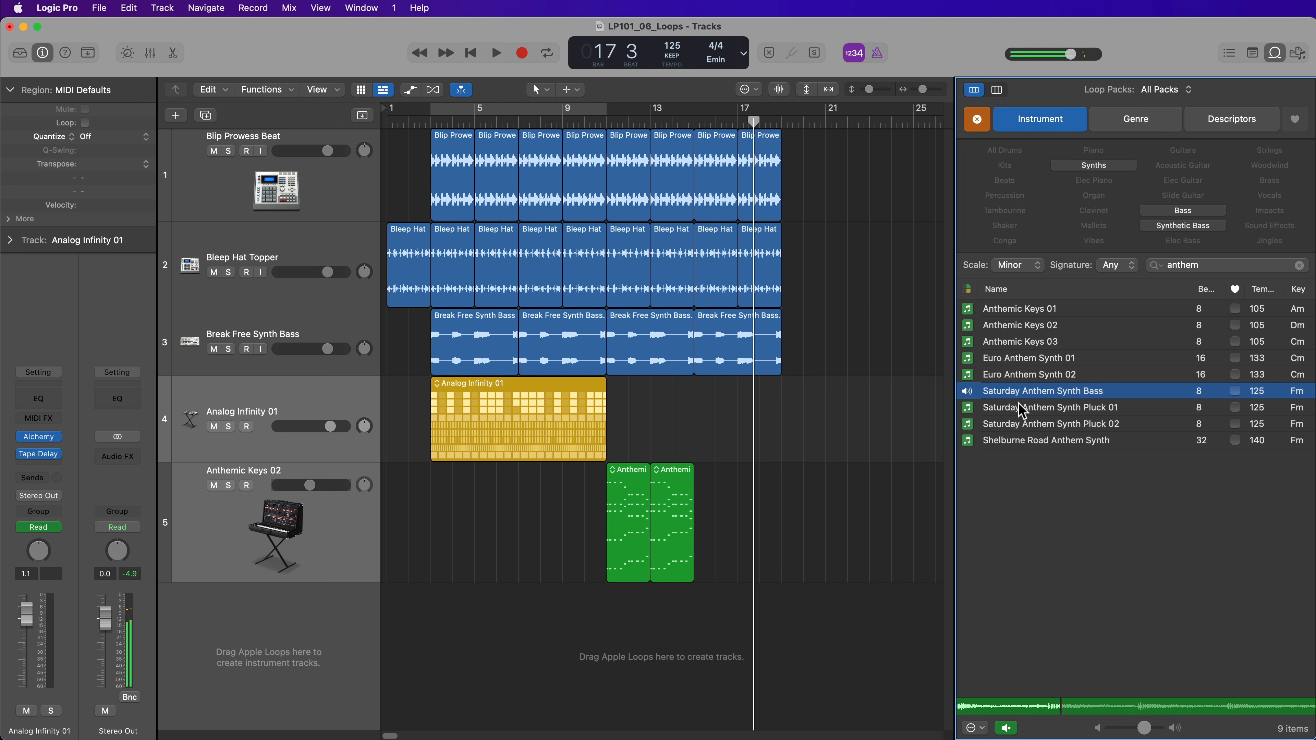
left_click(1022, 410)
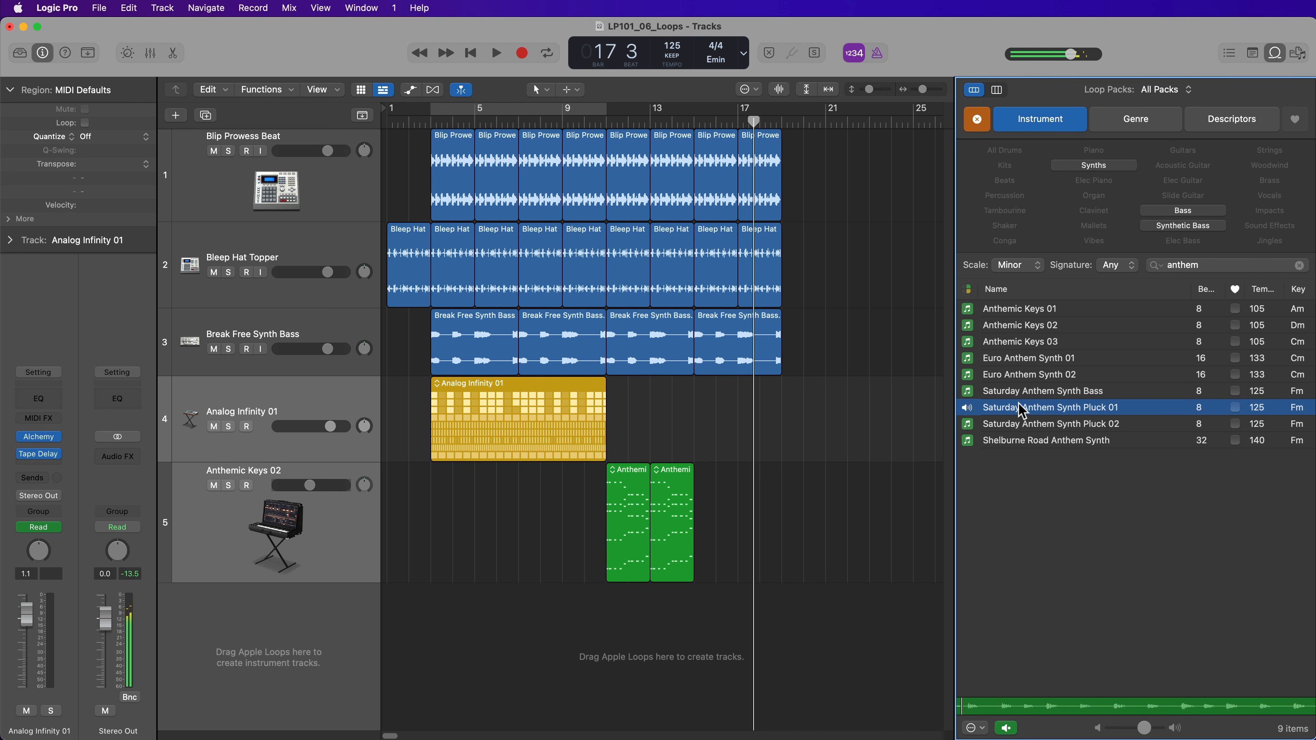
left_click(1022, 426)
- On a new track, add Saturday Anthem Synth Pluck 01 looped over bars 11–15 and Pluck 02 over bars 15–19, converting the loops to regions
left_click_drag(1022, 430, 606, 647)
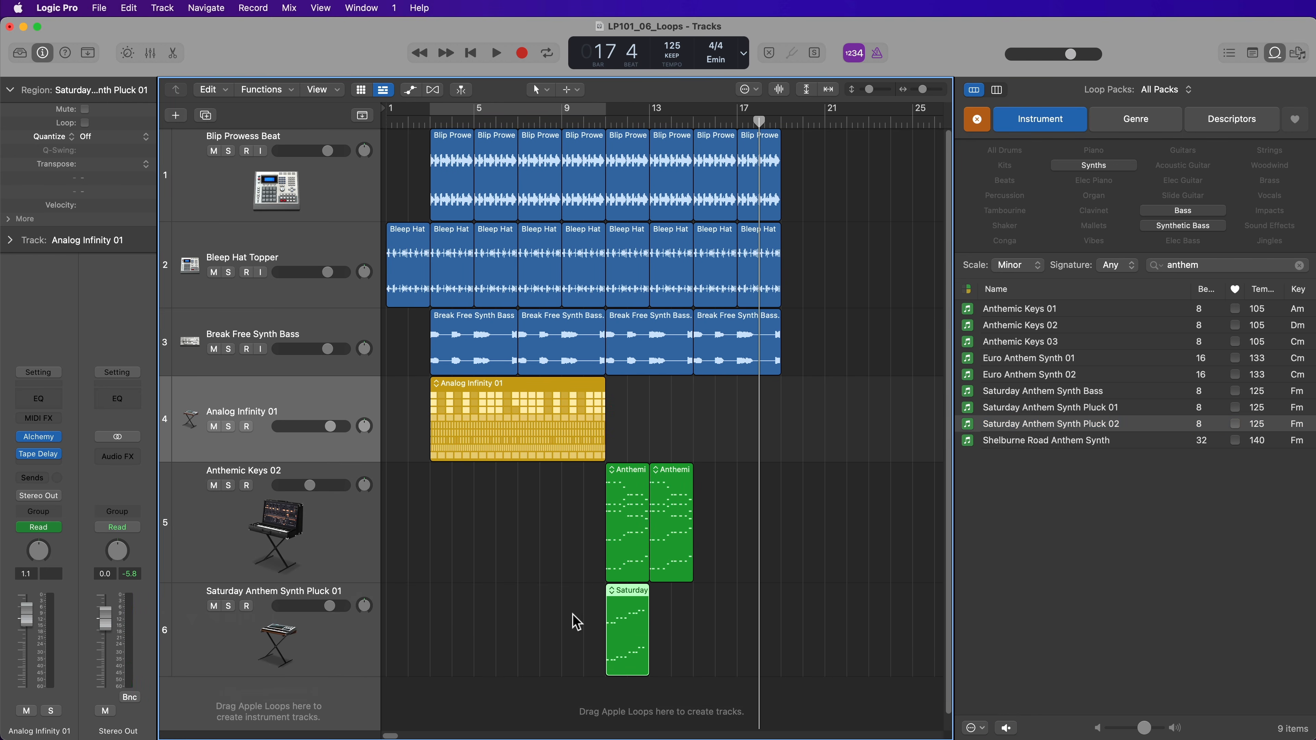
left_click_drag(647, 600, 694, 603)
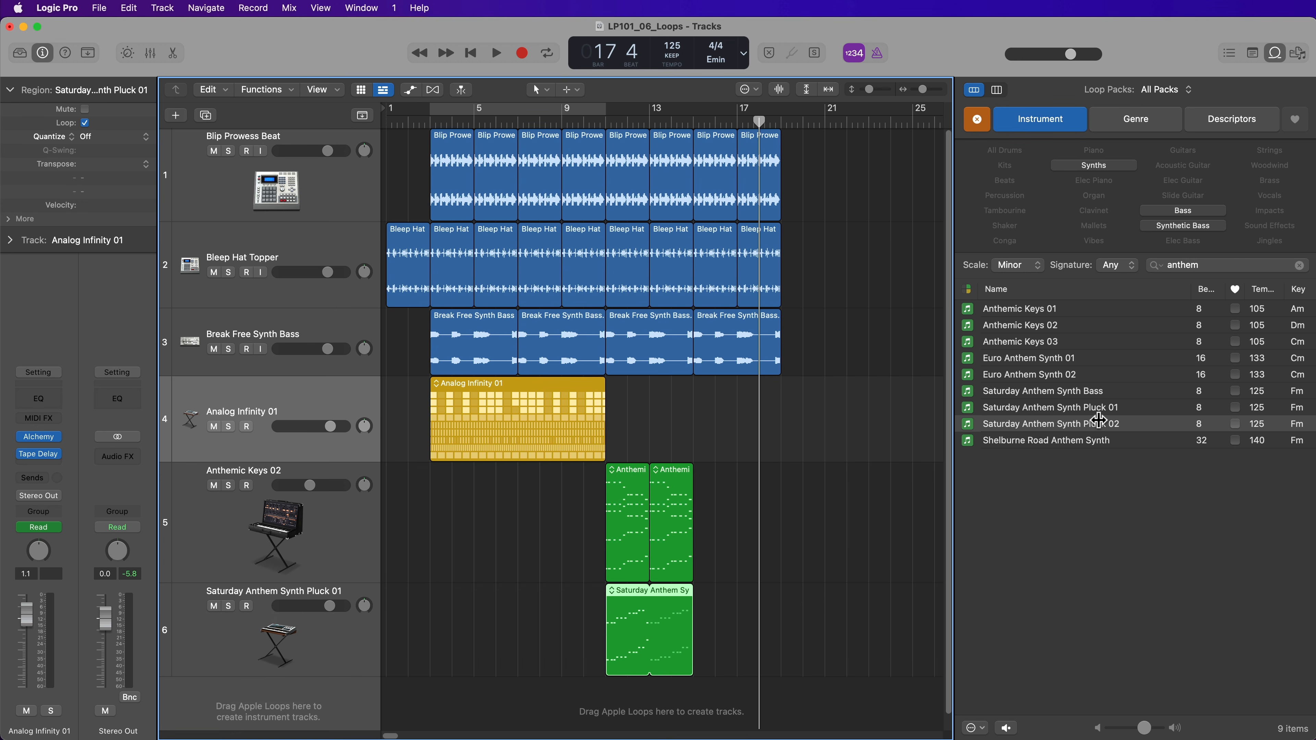
left_click_drag(1094, 424, 694, 639)
left_click_drag(738, 591, 758, 608)
left_click_drag(758, 608, 784, 616)
left_click(643, 628, "shift")
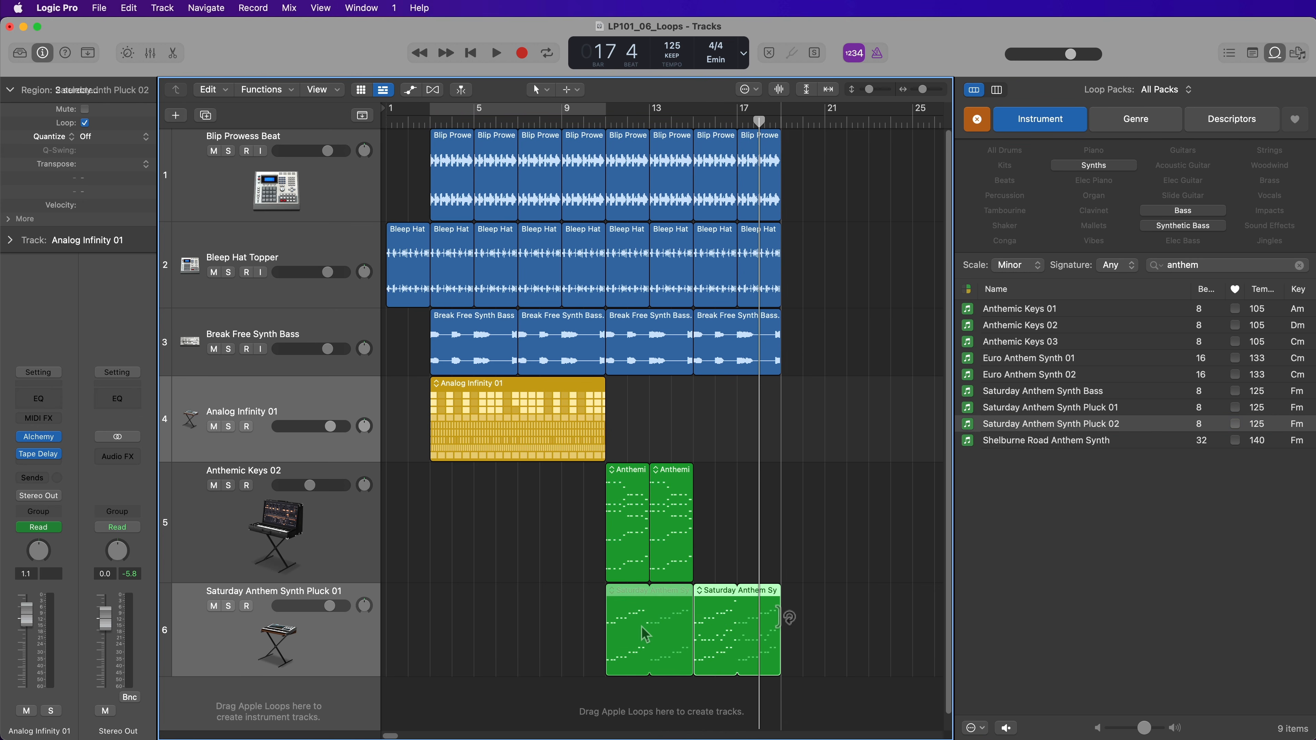
key("ctrl+l")
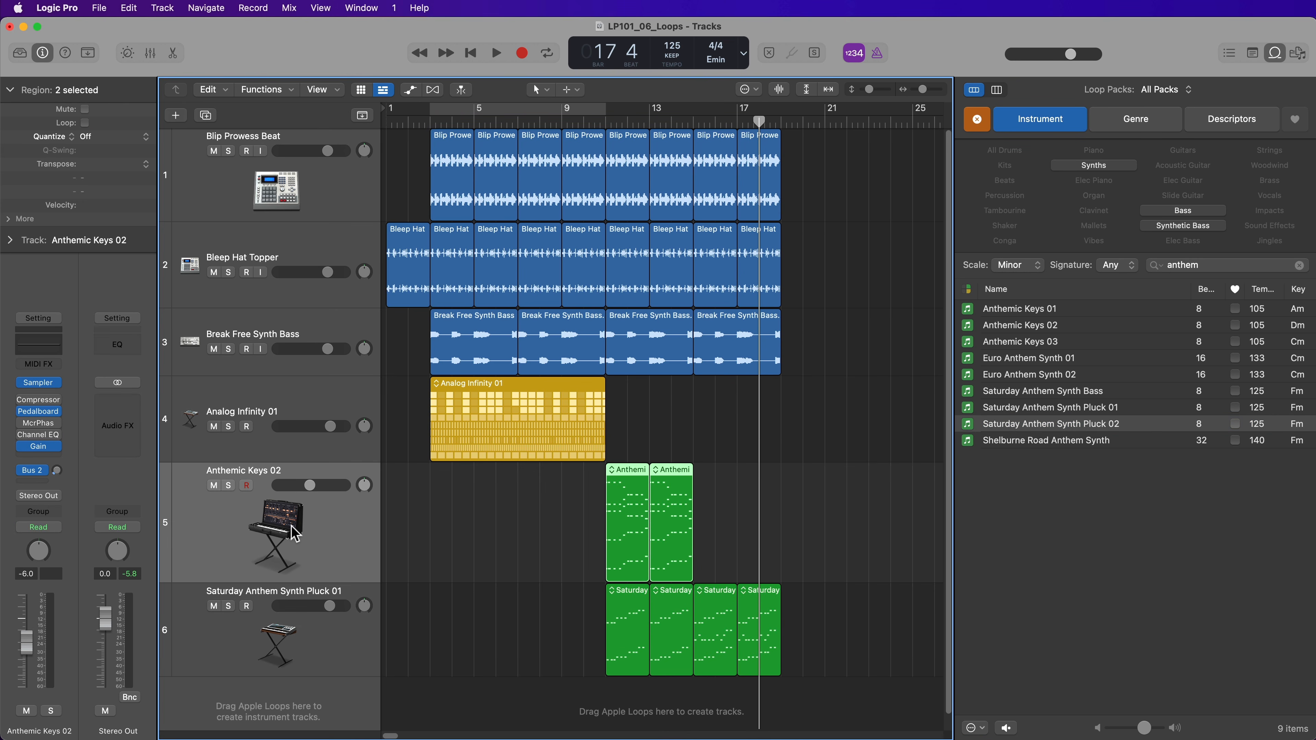
- Delete the Anthemic Keys 02 track with its regions, and play the arrangement from bar 11
key("super+BackSpace")
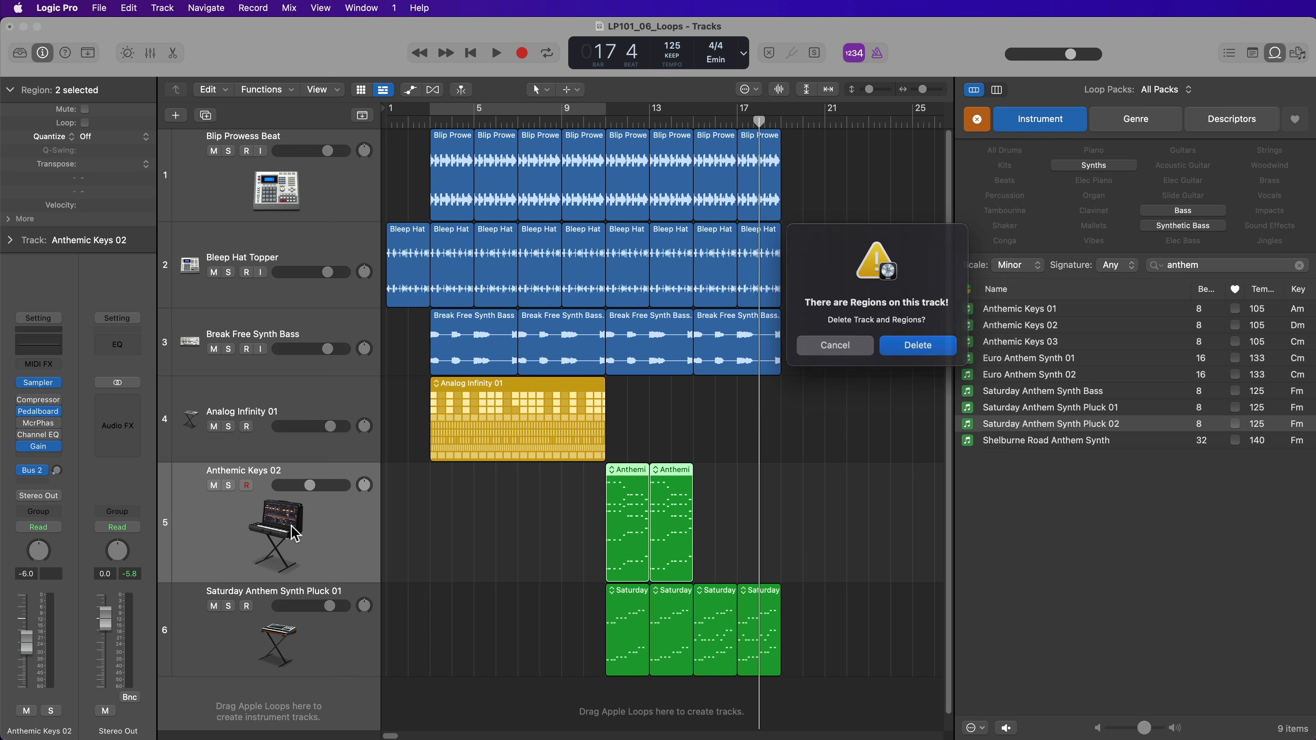
key("Return")
left_click(607, 123)
key("space")
left_click(815, 419)
left_click(246, 485)
left_click(246, 485)
key("space")
- Replace Break Free Synth Bass between bars 11 and 19 with repeated Saturday Anthem Synth Bass regions on a new, taller track
left_click_drag(628, 416, 727, 364)
key("Delete")
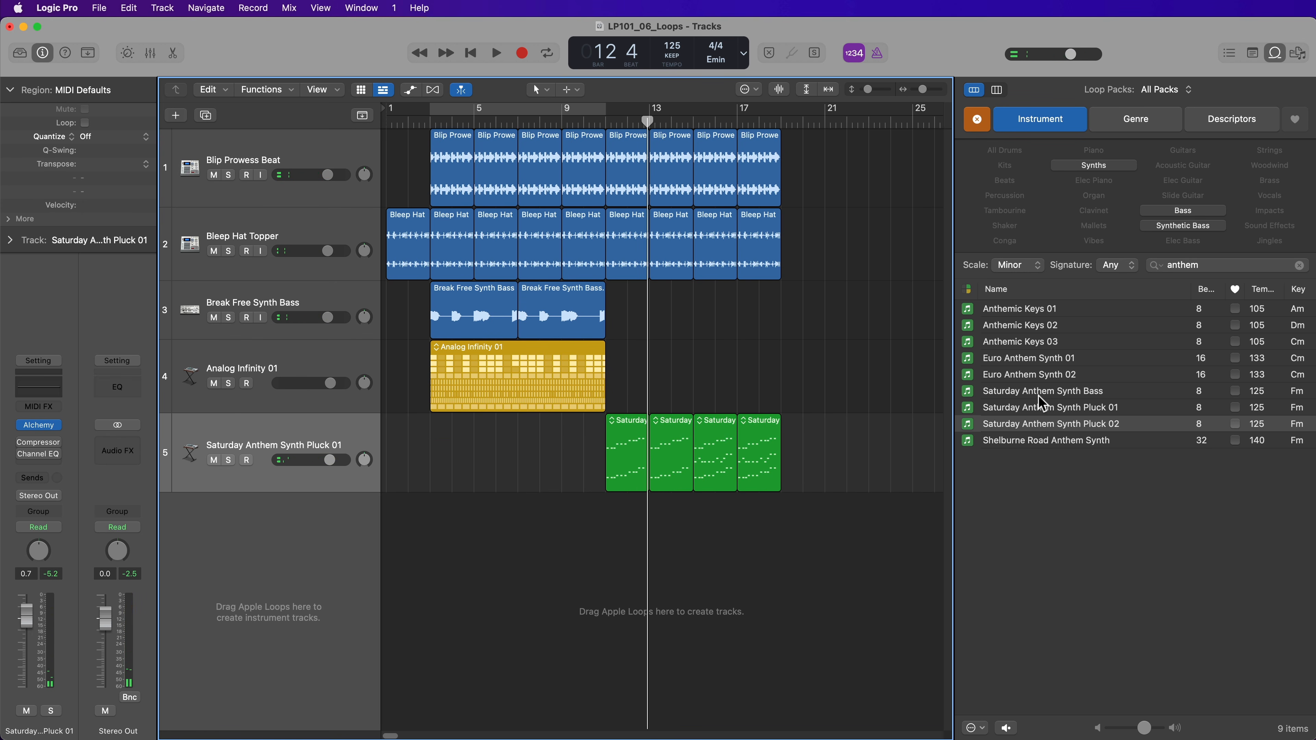
left_click_drag(1019, 393, 608, 603)
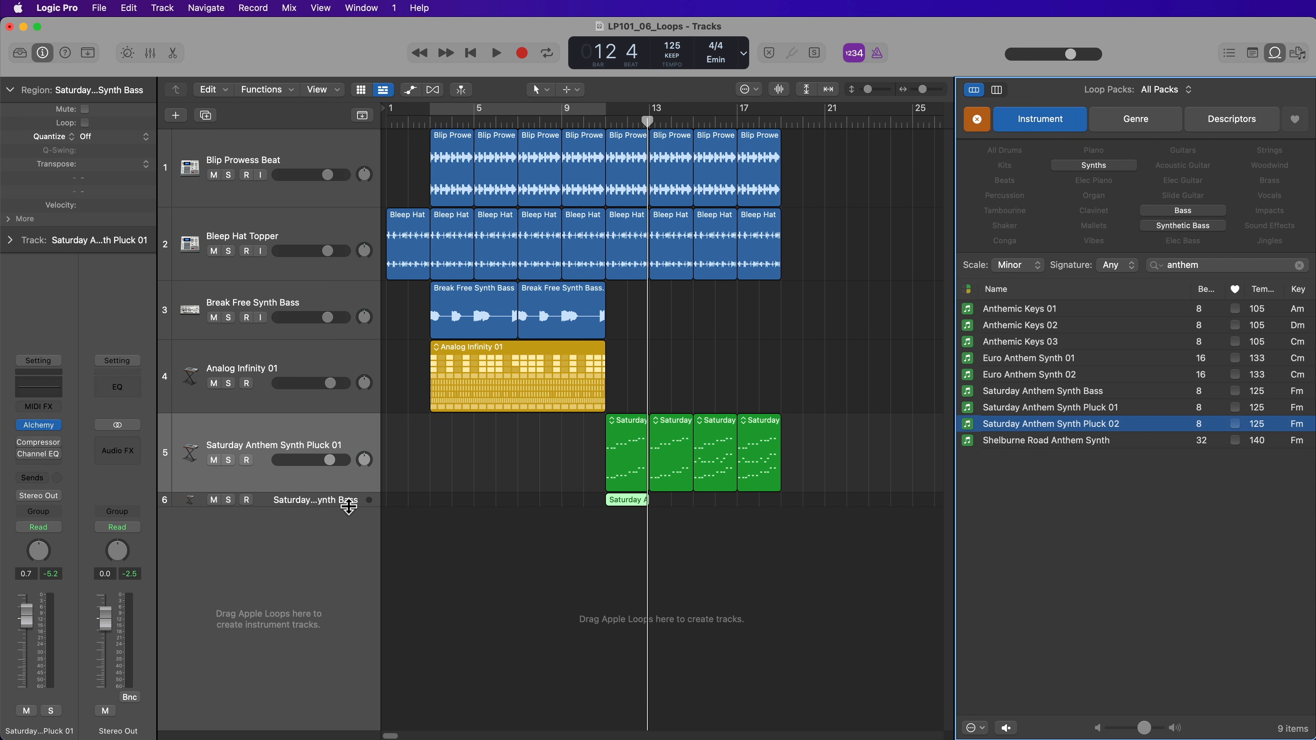
left_click_drag(349, 506, 399, 619)
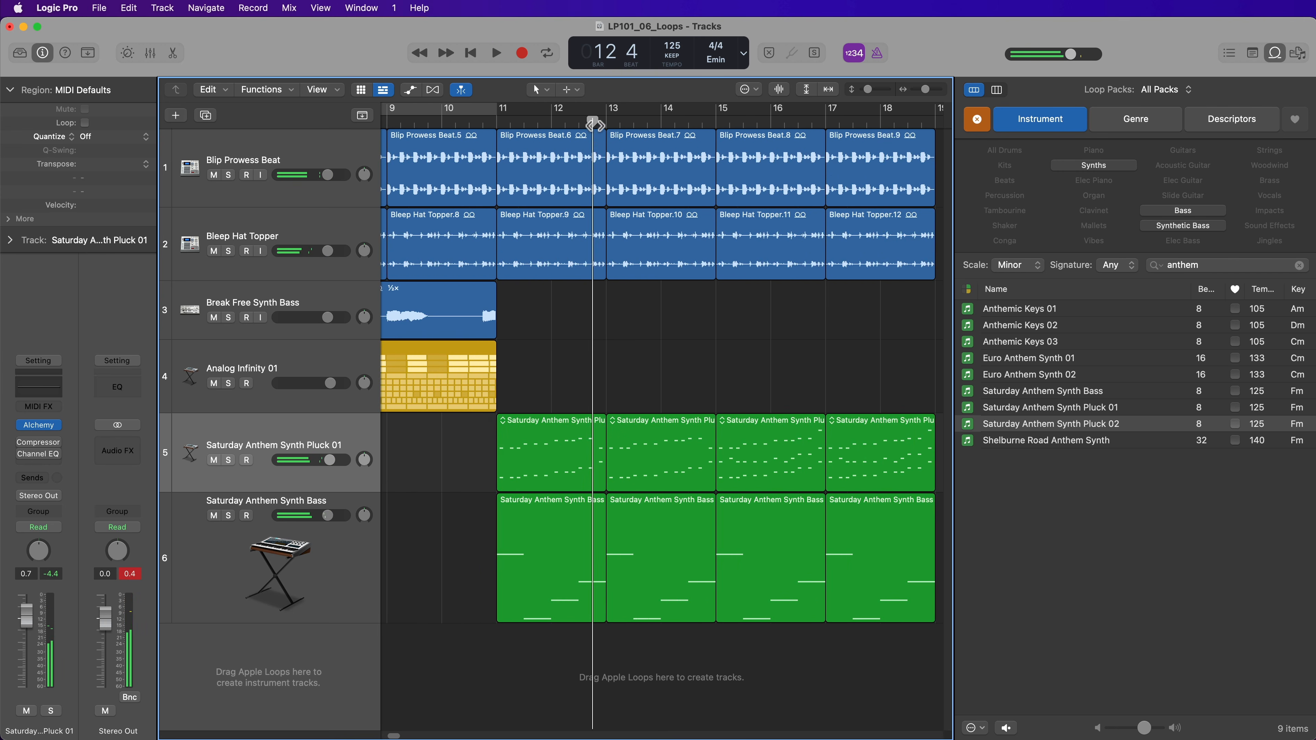
- Trim the start of the first Saturday Anthem pluck and bass regions to bar 12 beat 3
key("super+Right")
key("super+Right")
key("super+Right")
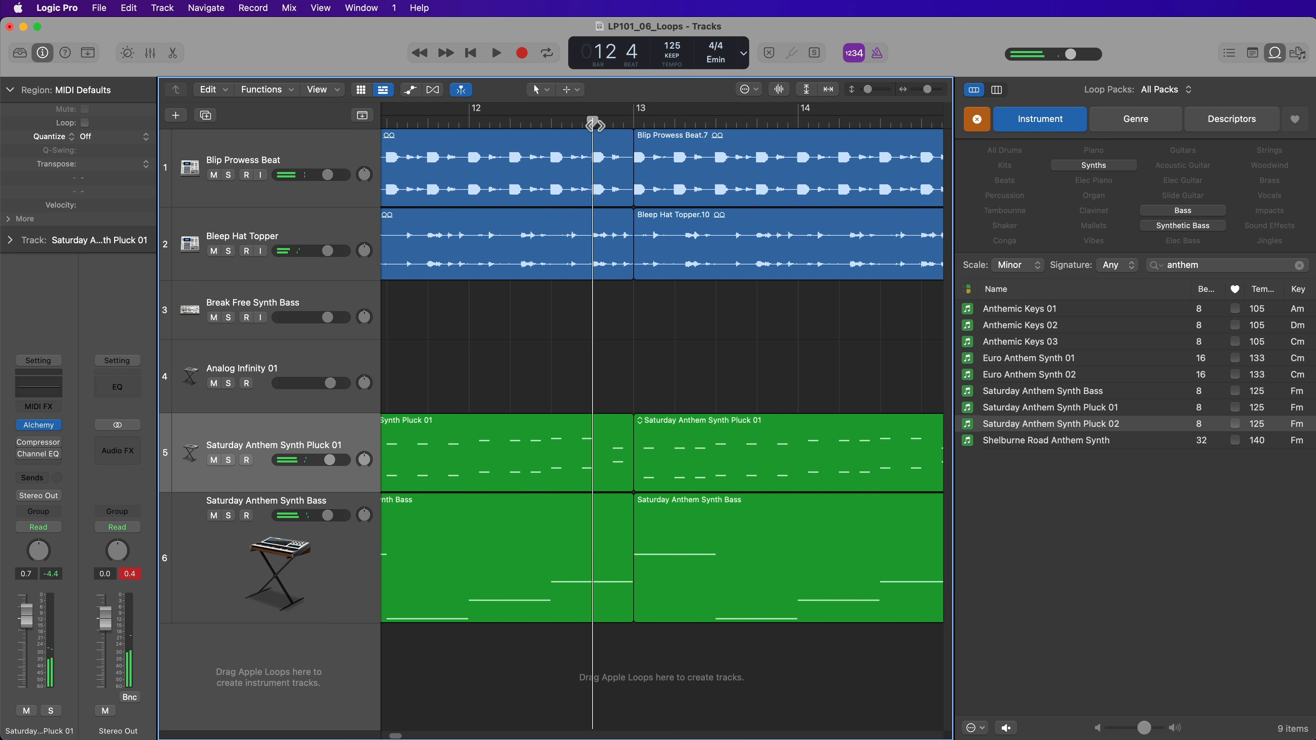
scroll(598, 449, "left", 5)
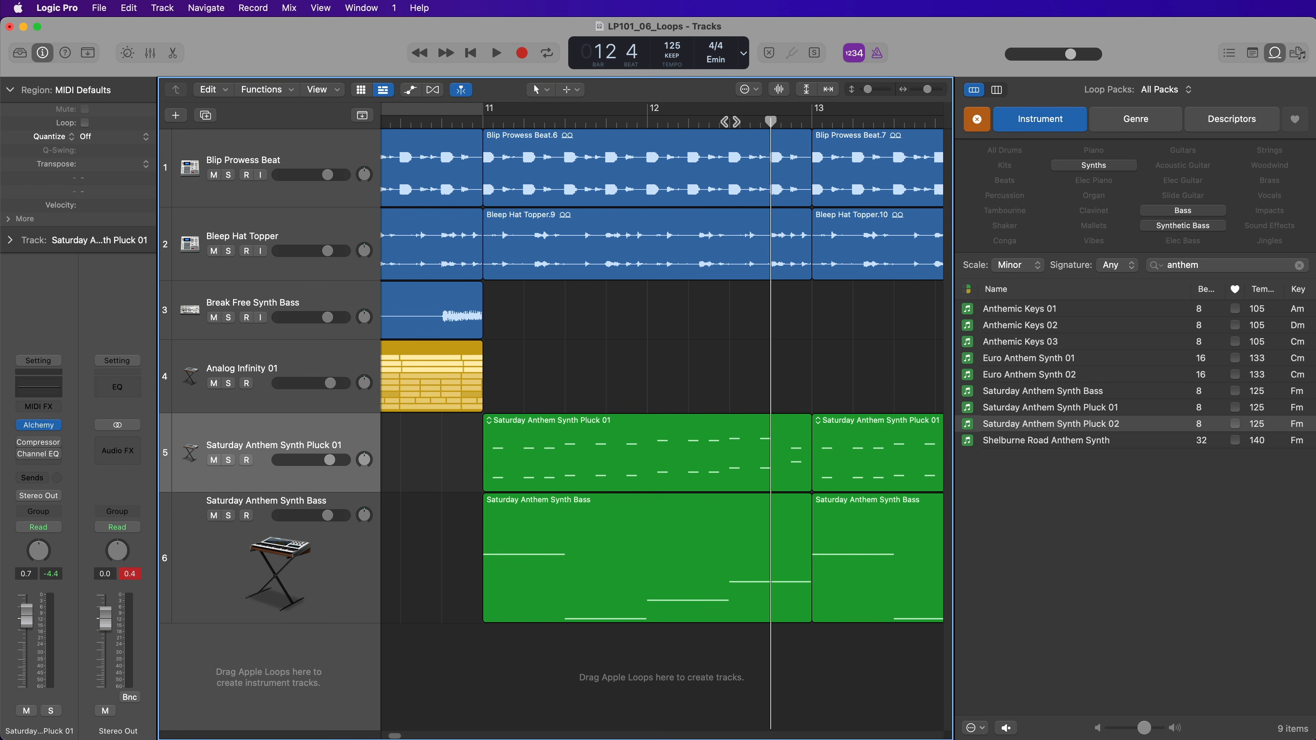
left_click_drag(628, 374, 629, 596)
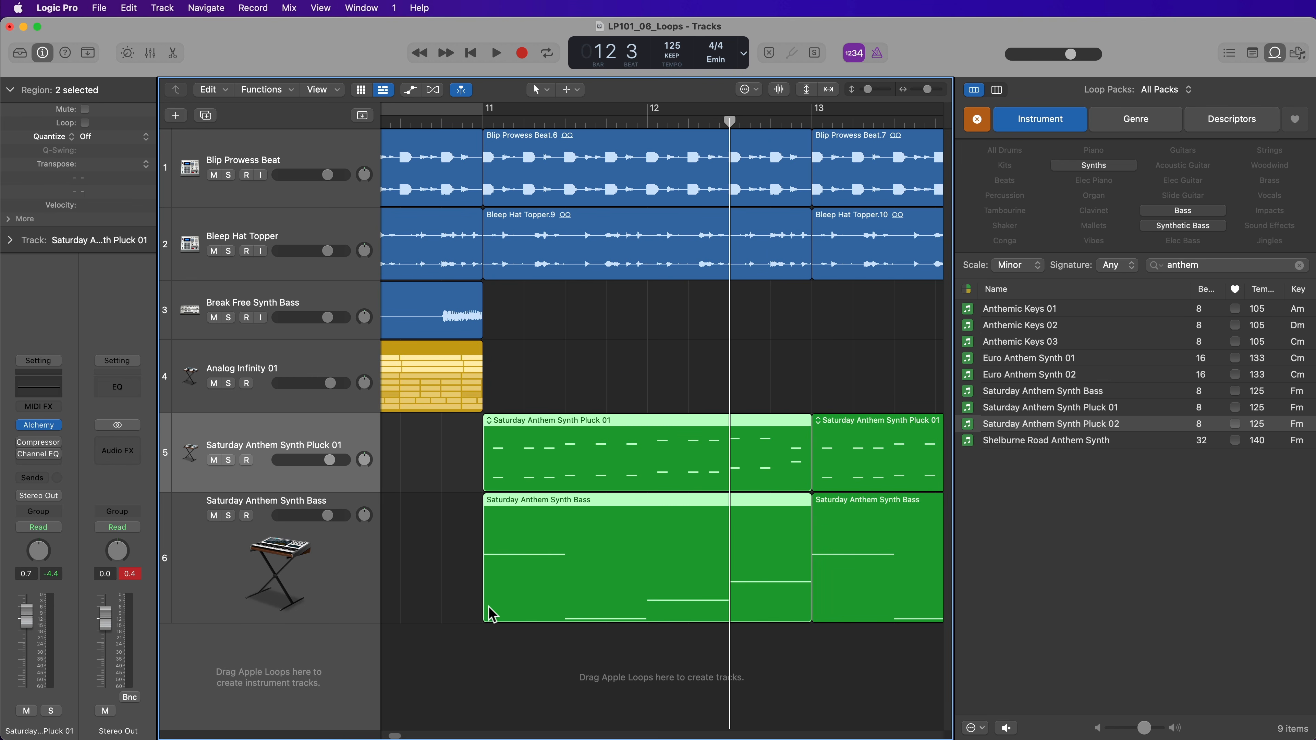
left_click_drag(495, 608, 733, 631)
left_click(682, 585)
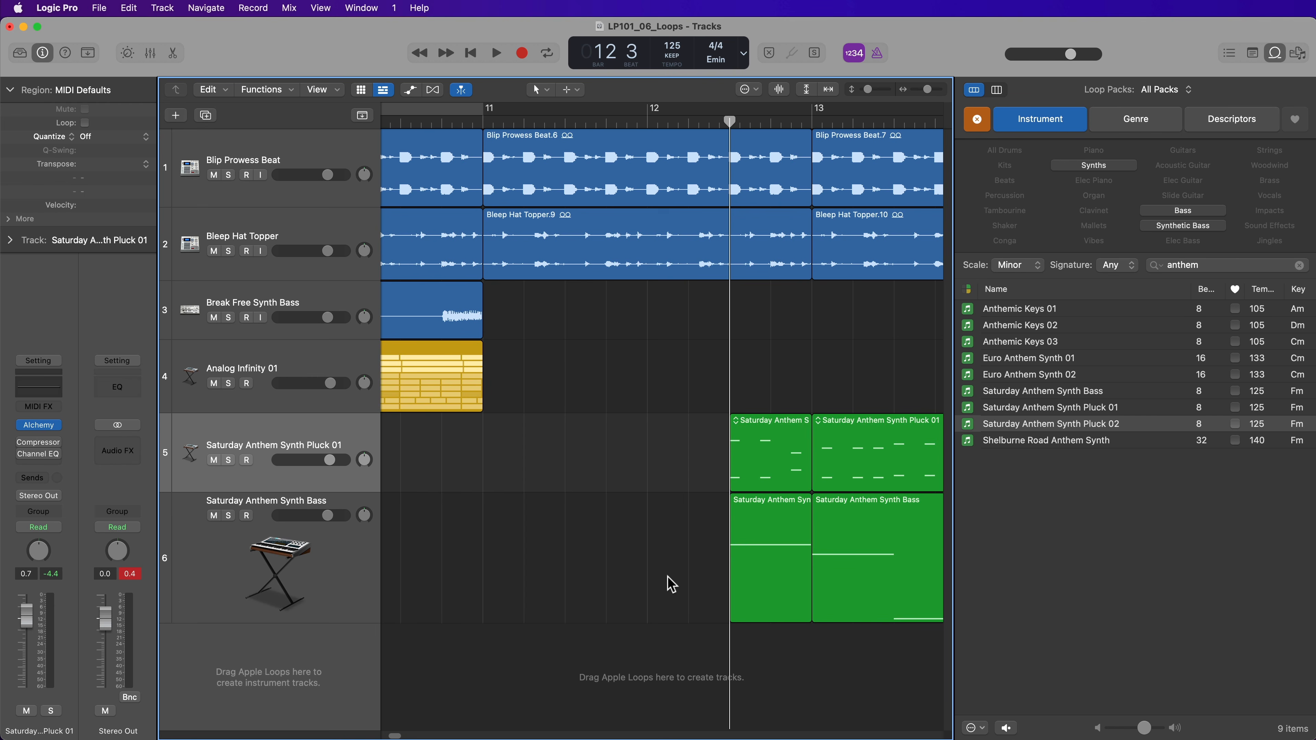
- Move all Saturday Anthem pluck and bass regions earlier together so the first ones start at bar 11
key("super+Left")
key("super+Left")
key("super+Left")
key("super+Left")
key("super+Left")
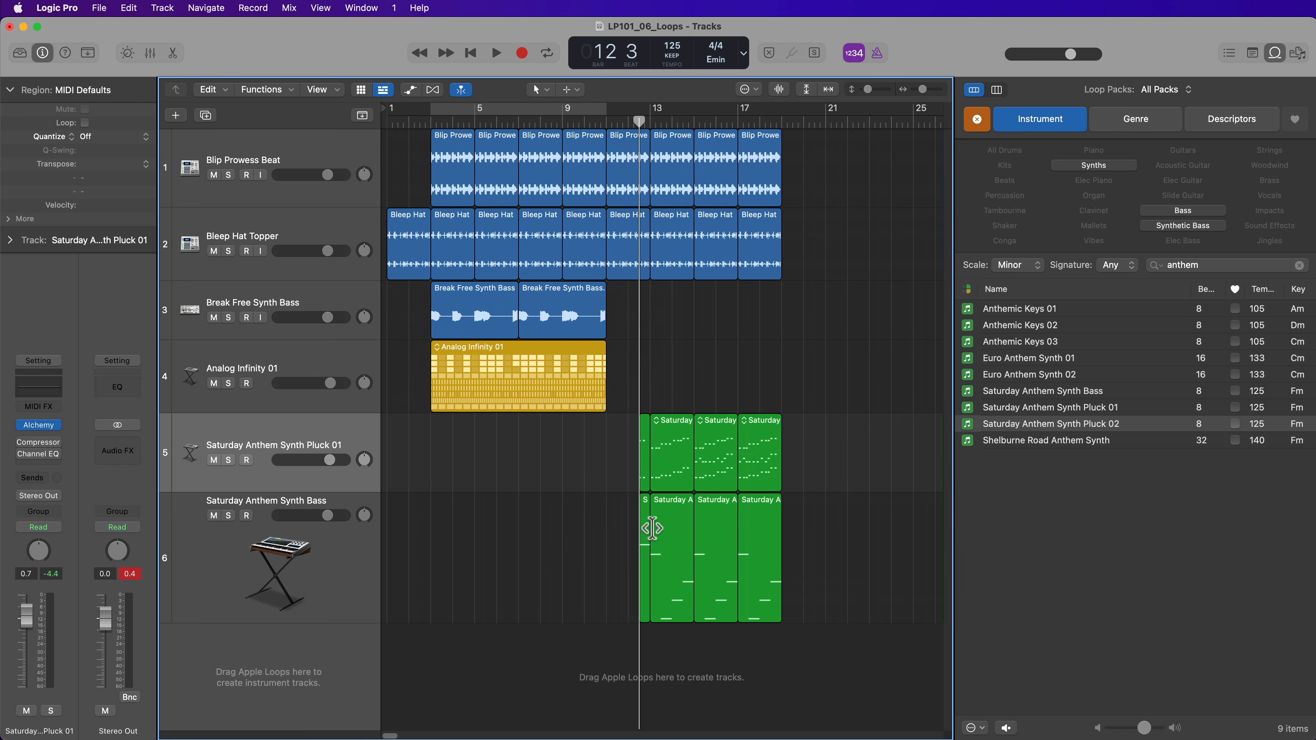
left_click_drag(622, 472, 763, 524)
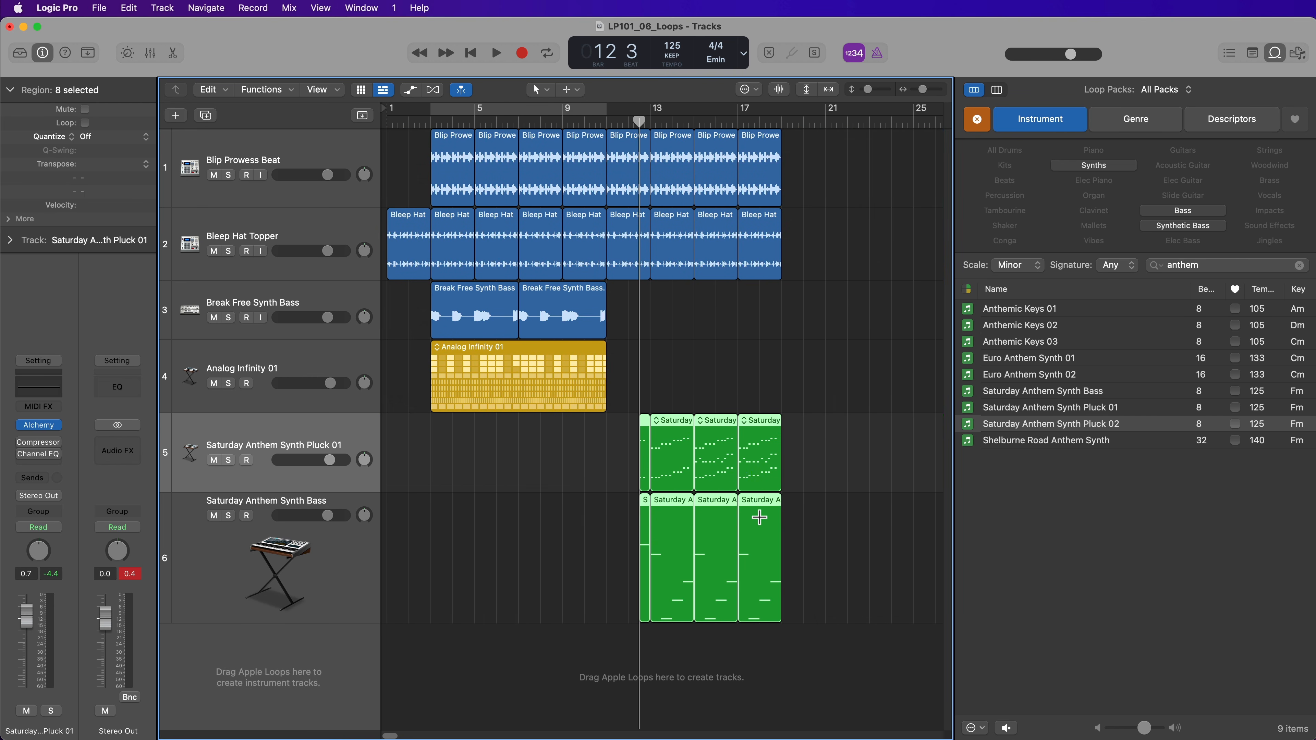
key("z")
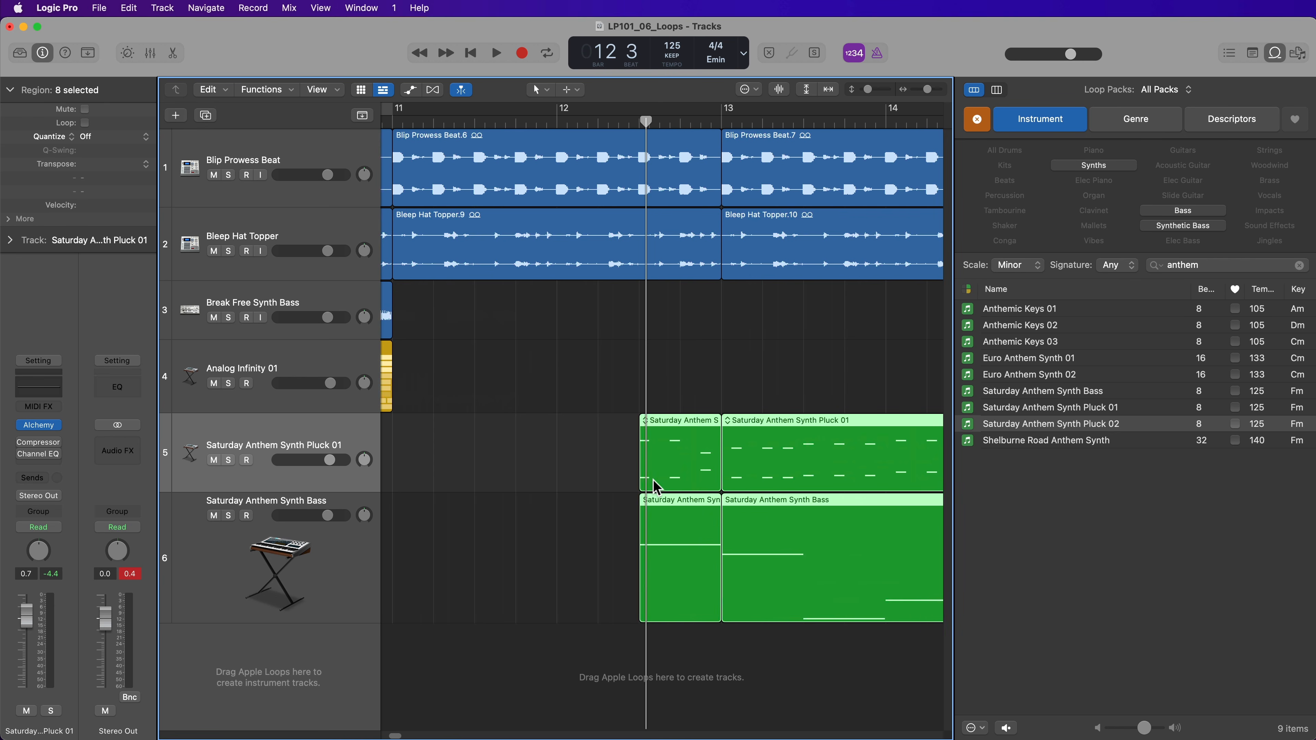
scroll(736, 456, "left", 5)
left_click_drag(870, 443, 624, 445)
left_click(658, 303)
- Play the arrangement from bar 11 to check the shifted pluck and bass parts
left_click(583, 120)
key("space")
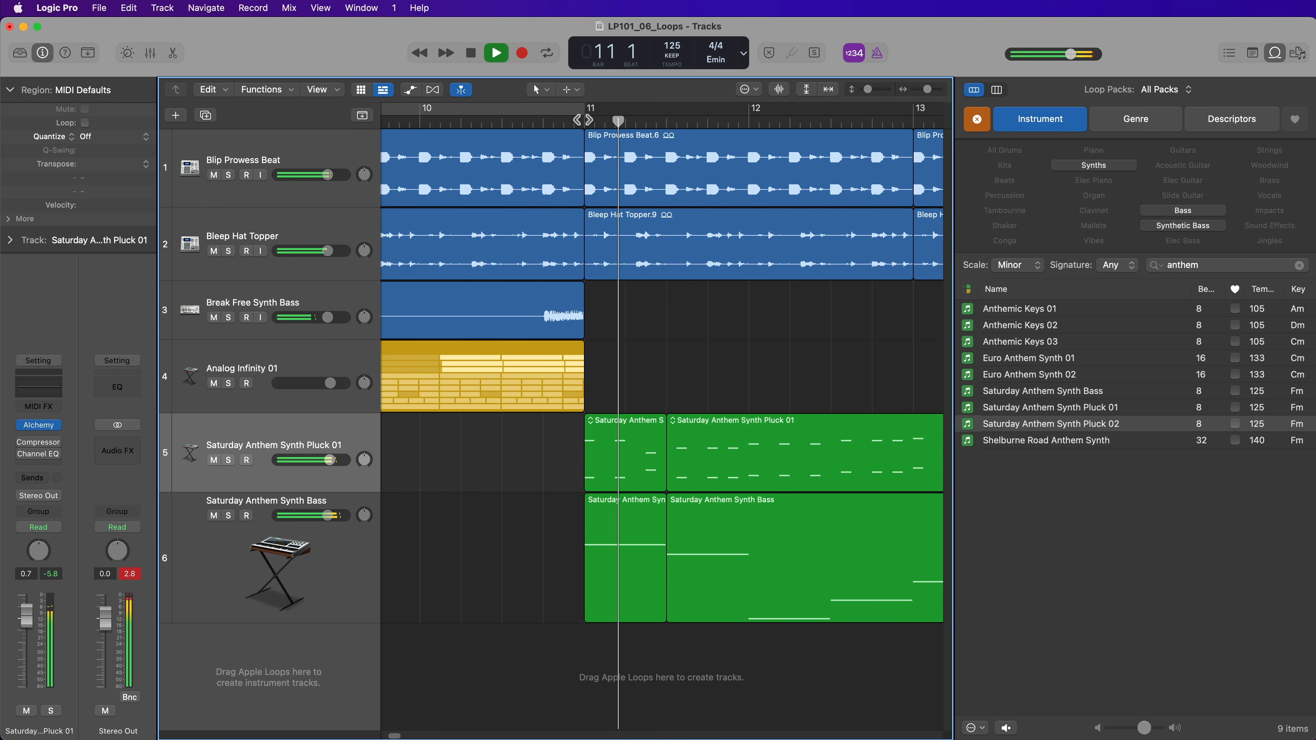
key("super+Left")
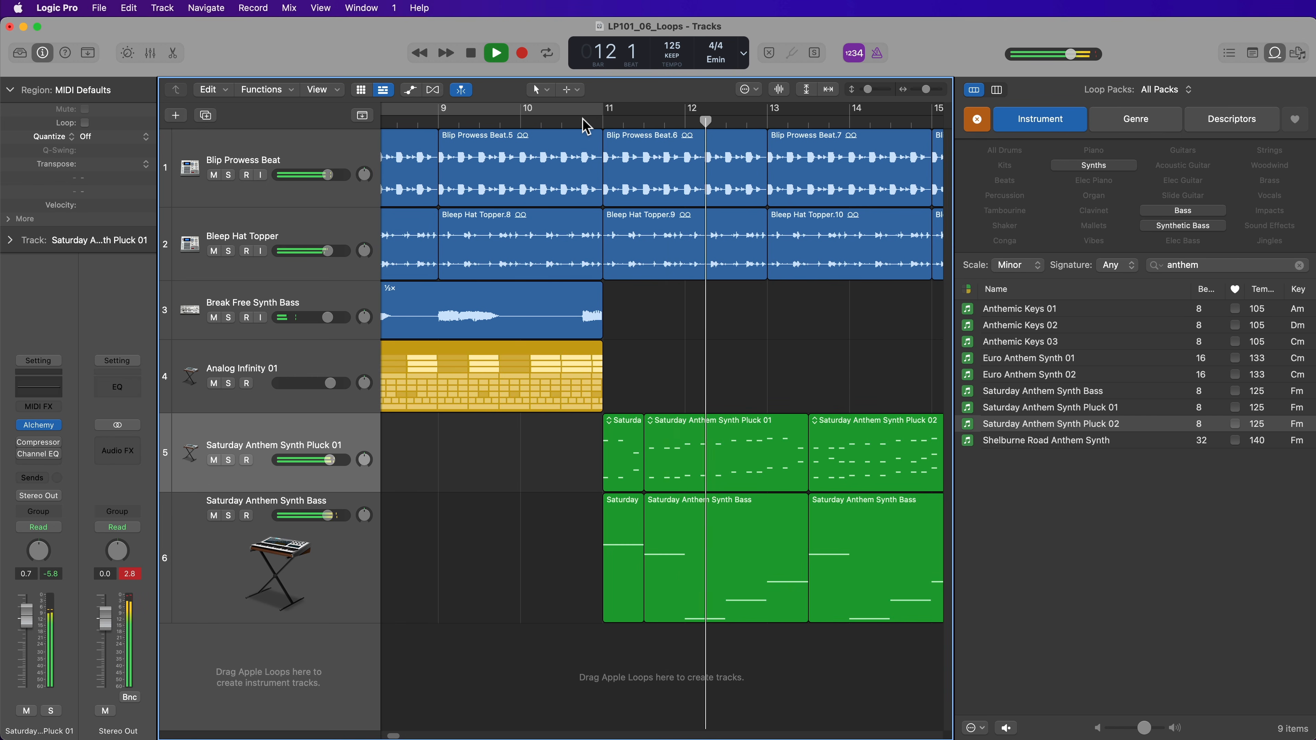
key("super+Left")
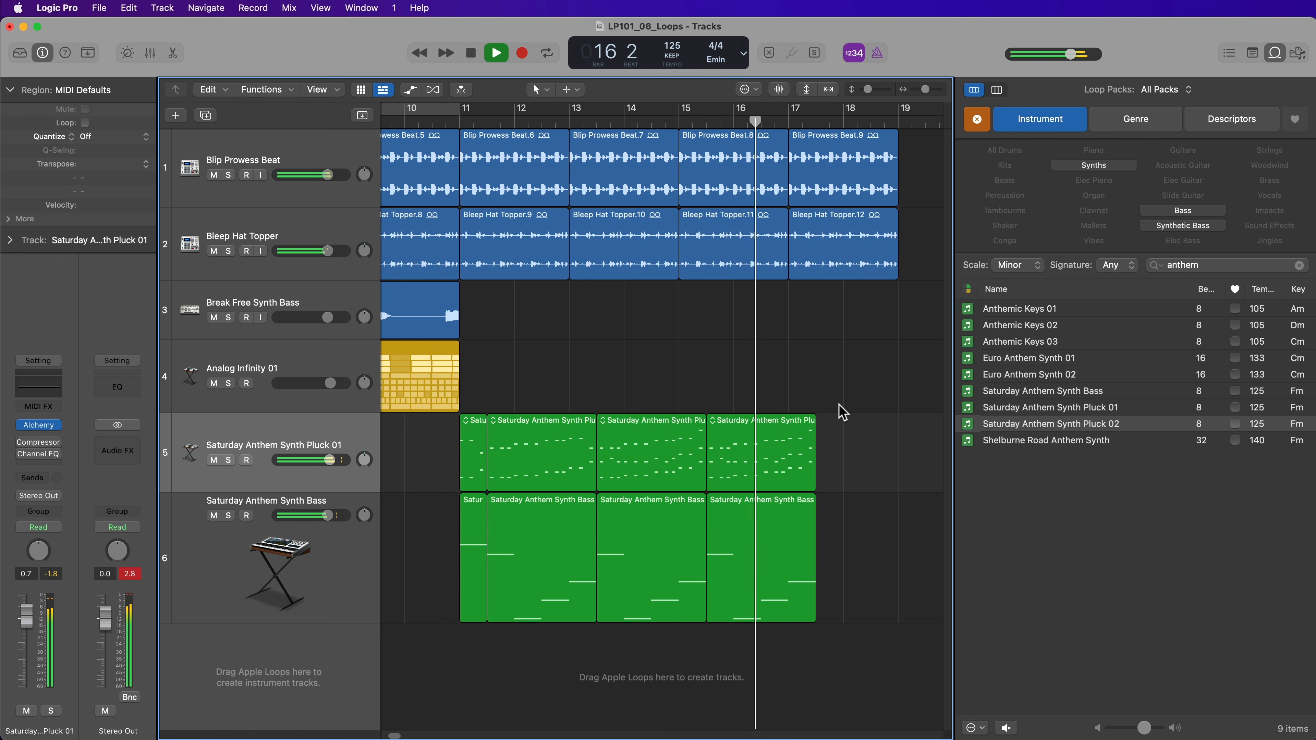
key("space")
- Repeat the last pluck and bass regions once at bar 17 beat 3 and trim the copies to end at bar 19
left_click_drag(844, 414, 804, 552)
key("super+r")
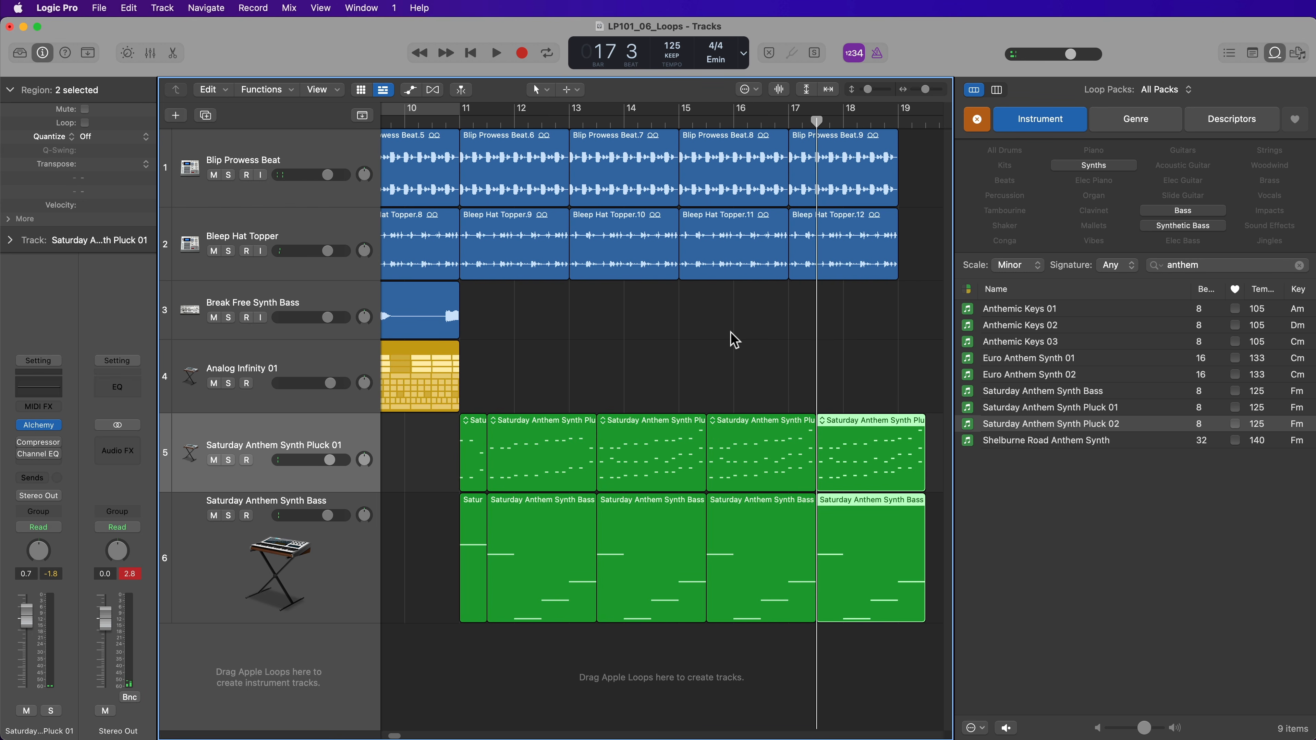
scroll(735, 340, "right", 5)
left_click_drag(840, 467, 723, 613)
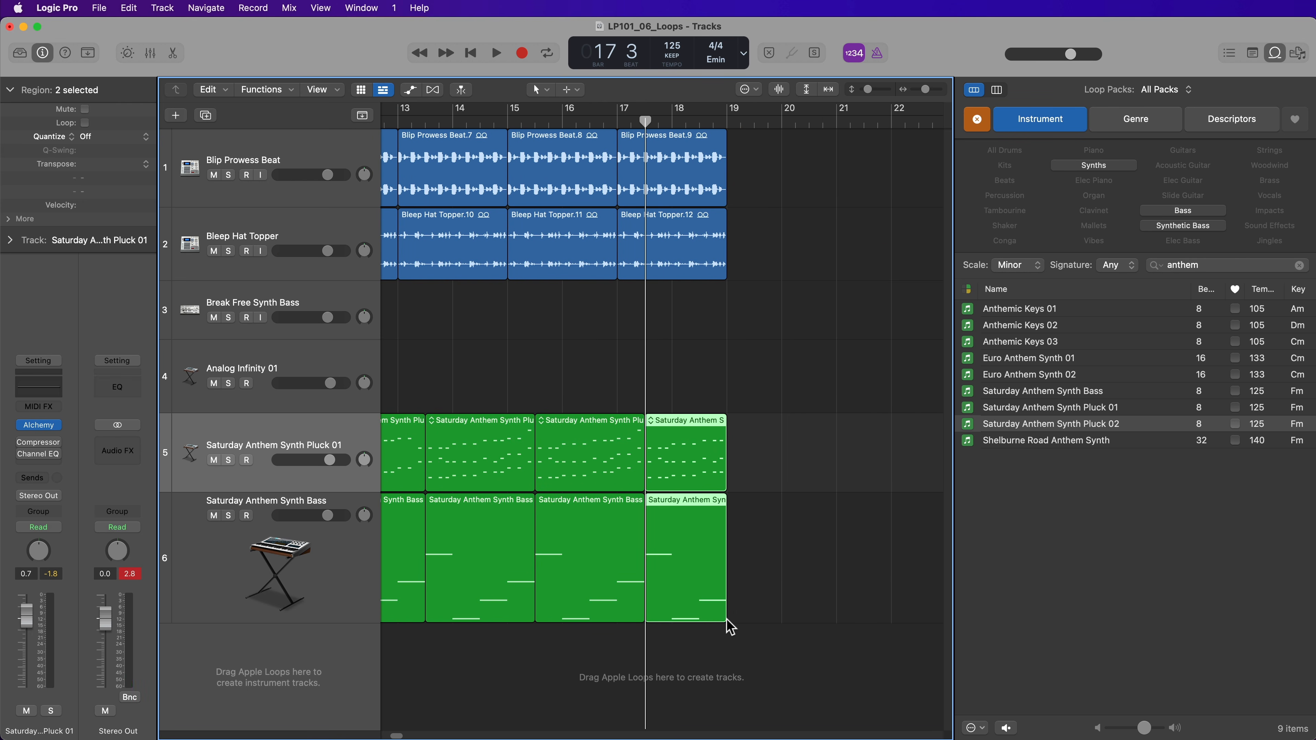
- Join the pluck regions and the bass regions between bars 11 and 19 into one region per track
scroll(729, 623, "left", 5)
left_click_drag(449, 452, 866, 566)
left_click(771, 340)
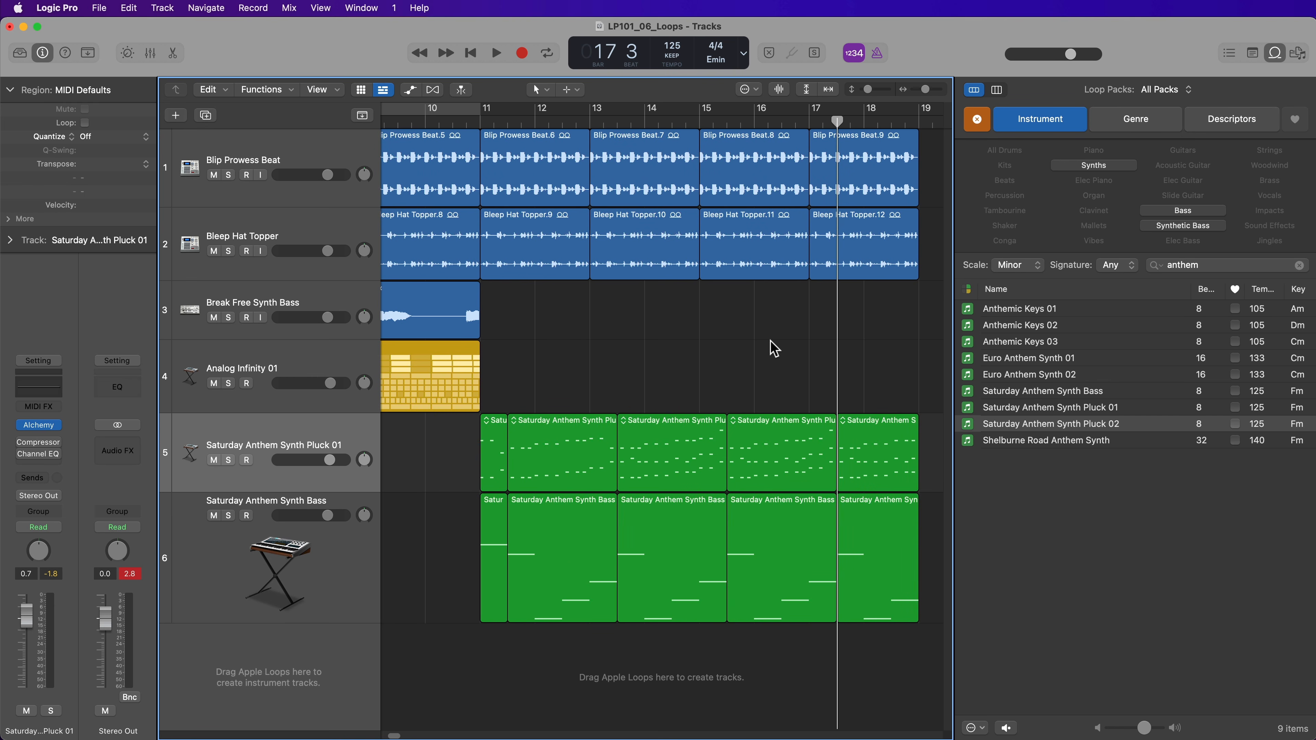
left_click_drag(438, 438, 866, 543)
key("super+j")
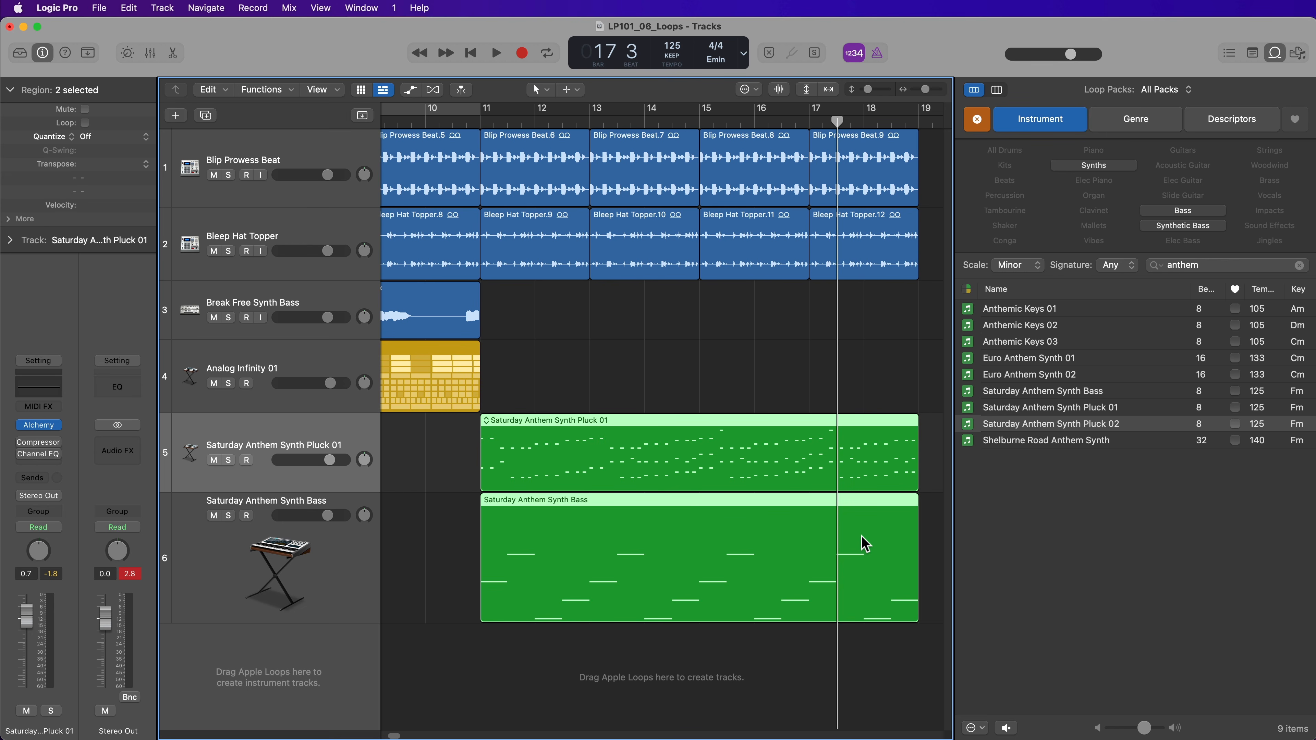
left_click(425, 495)
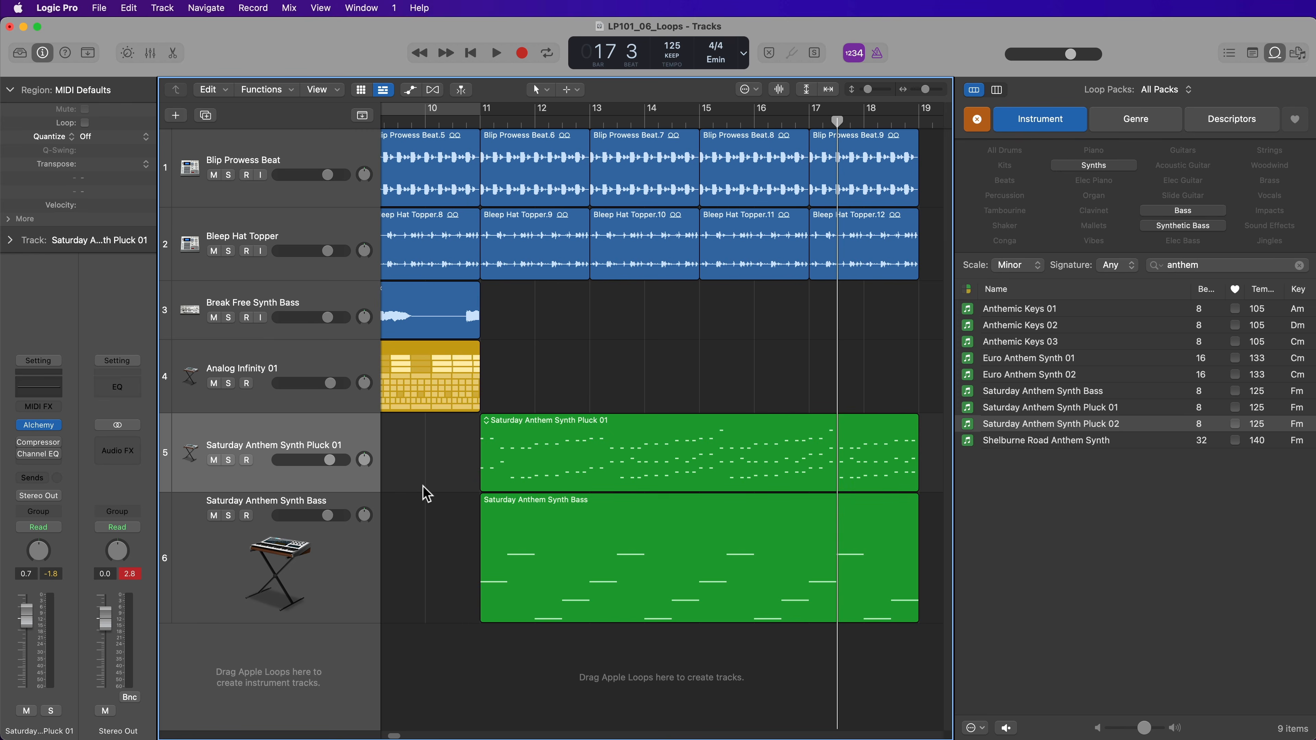
- Even out all track heights to fit the whole arrangement in view, and return the playhead to bar 1
left_click(367, 490, "alt+shift")
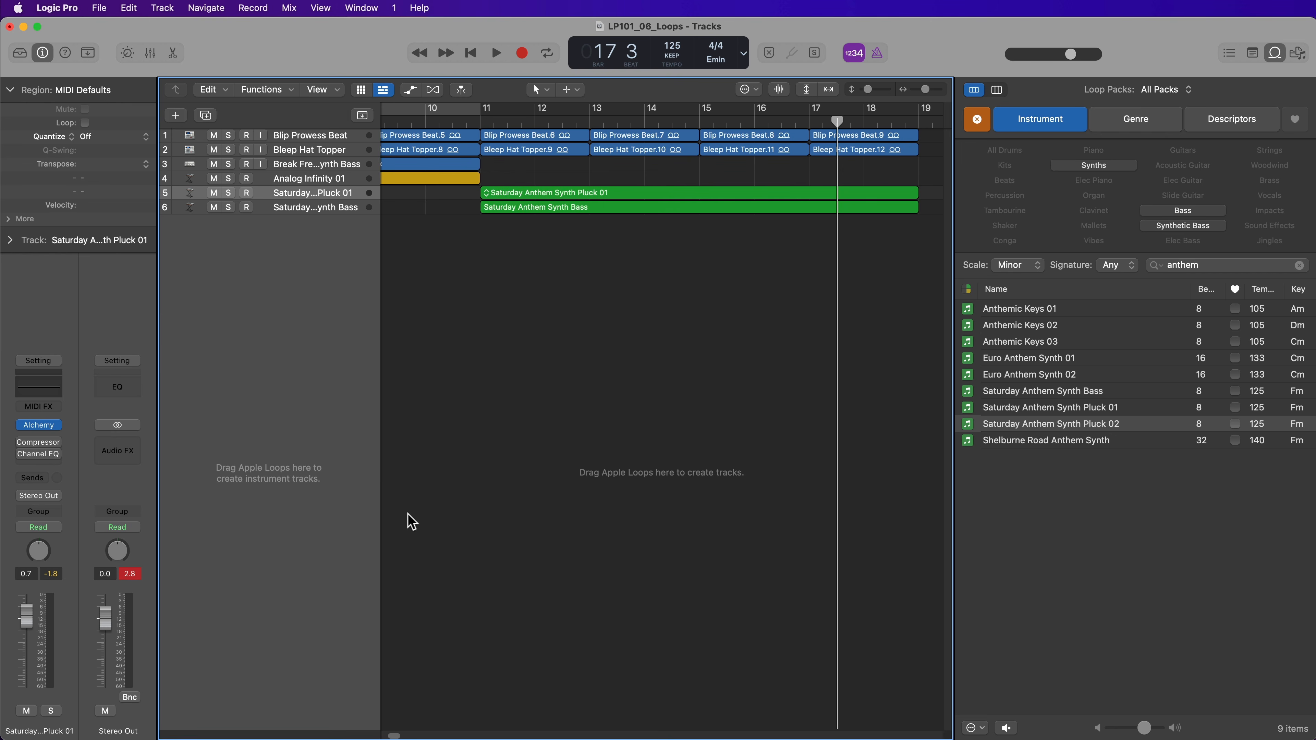
key("z")
key("Return")
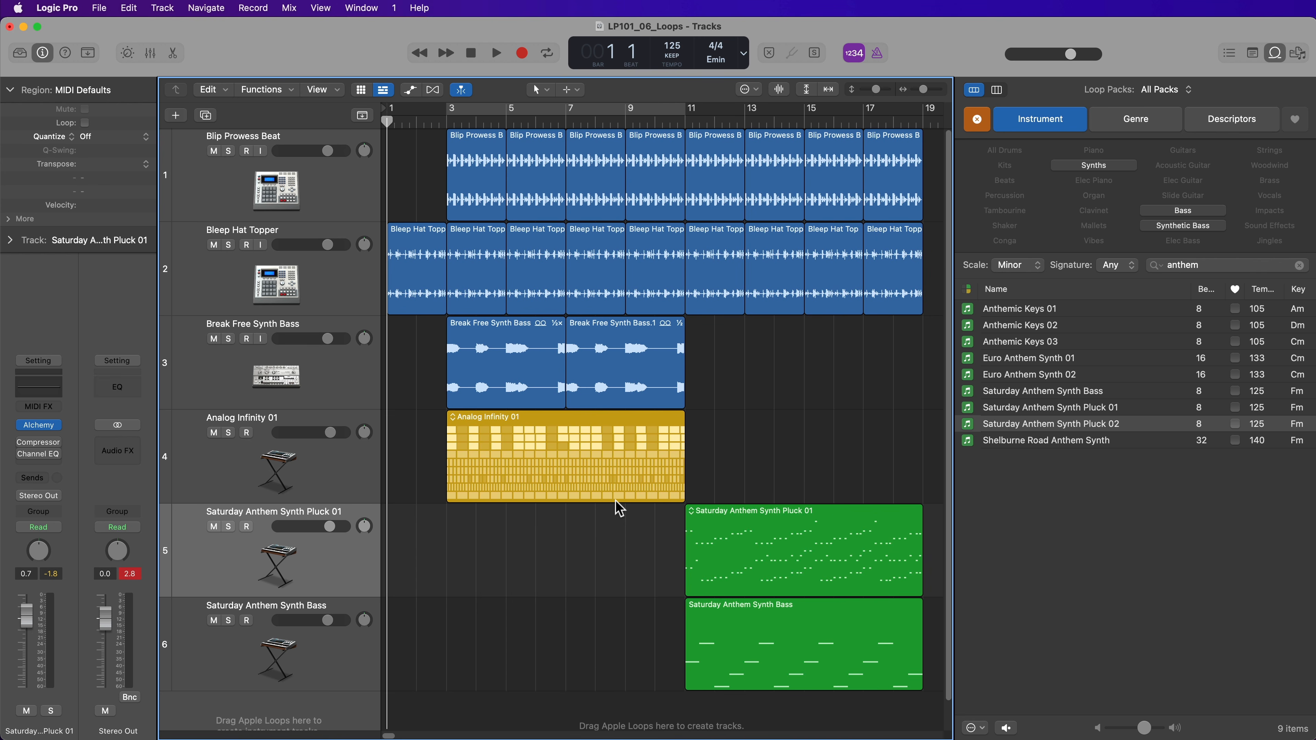
key("super+Left")
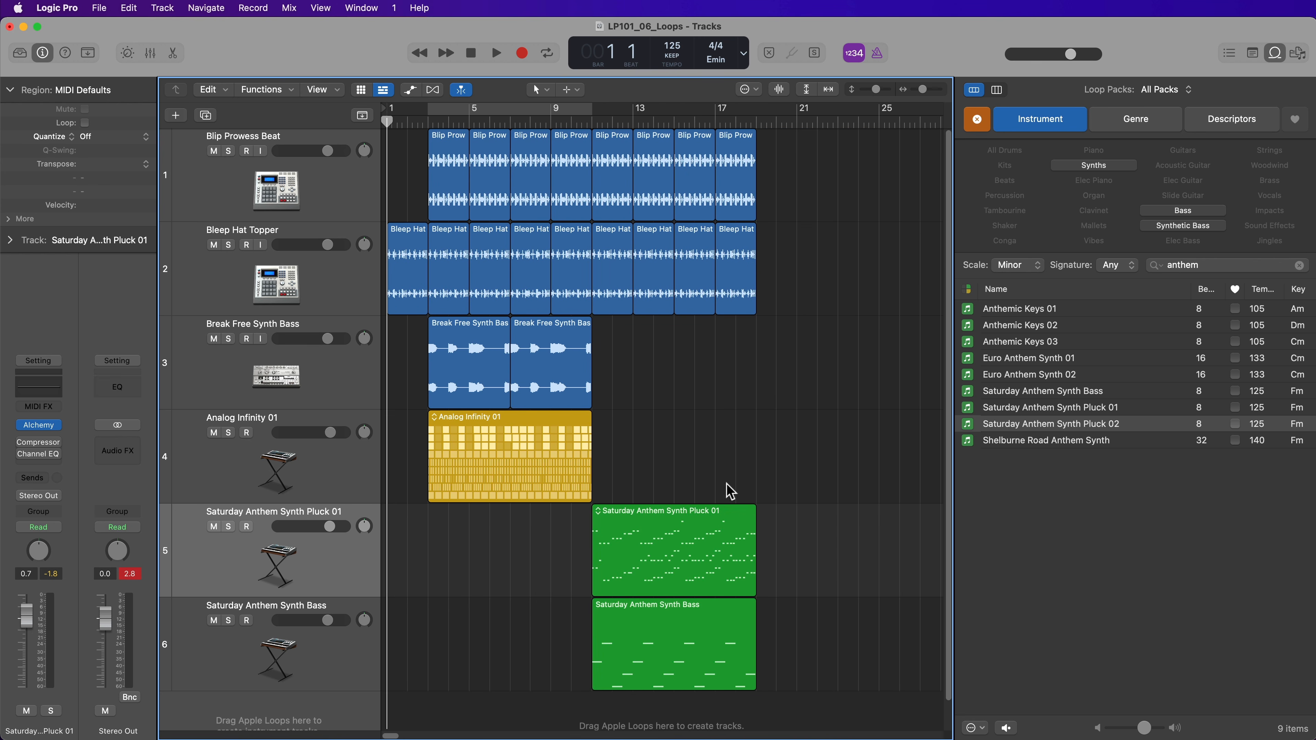
- Copy the beat, hat, Break Free Synth Bass and Analog Infinity 01 regions of bars 3 to 11 to bar 19, and play the arrangement
left_click_drag(440, 523, 570, 153)
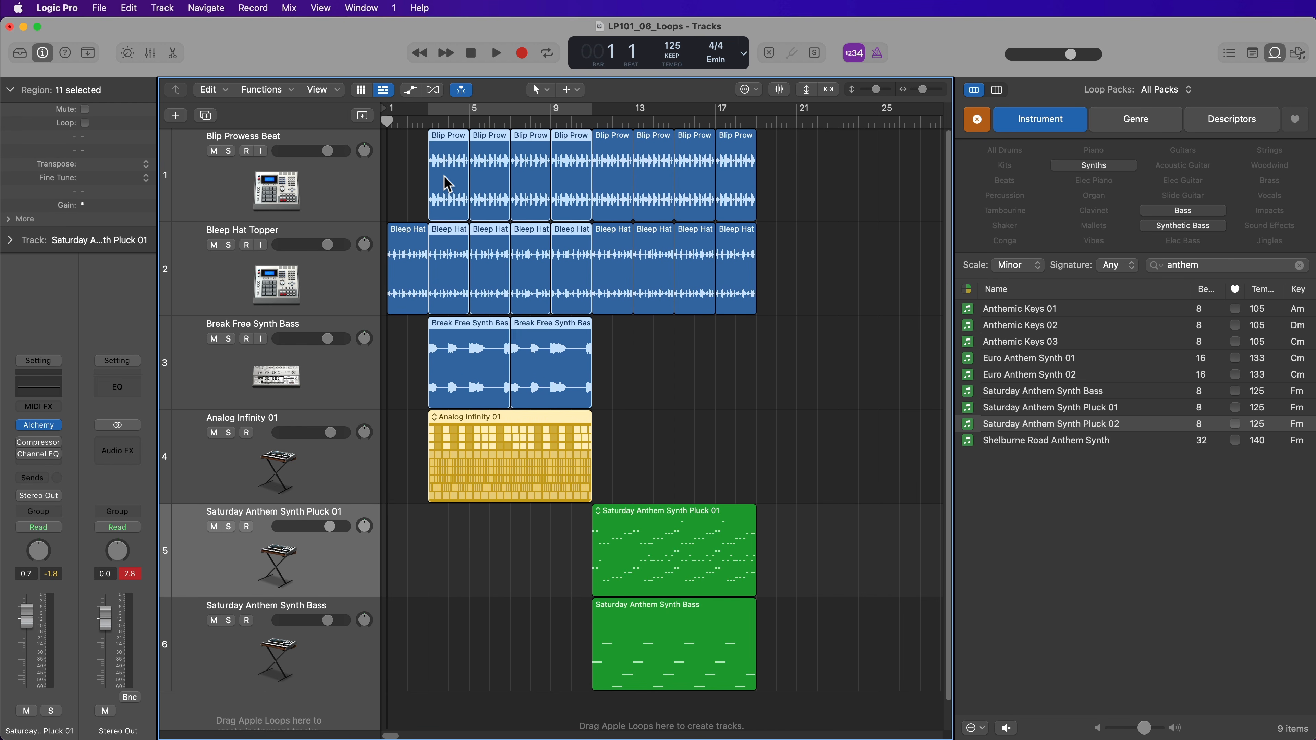
left_click_drag(448, 185, 773, 196)
left_click(687, 390)
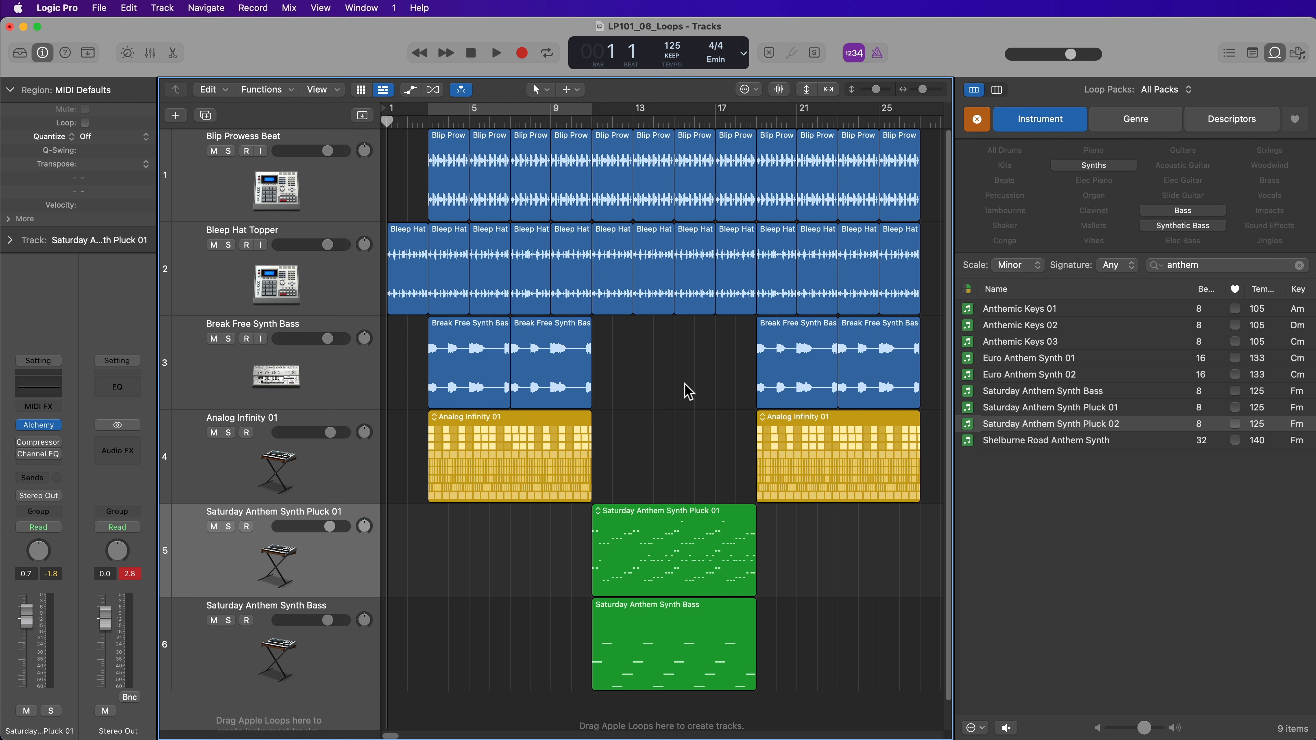
key("space")
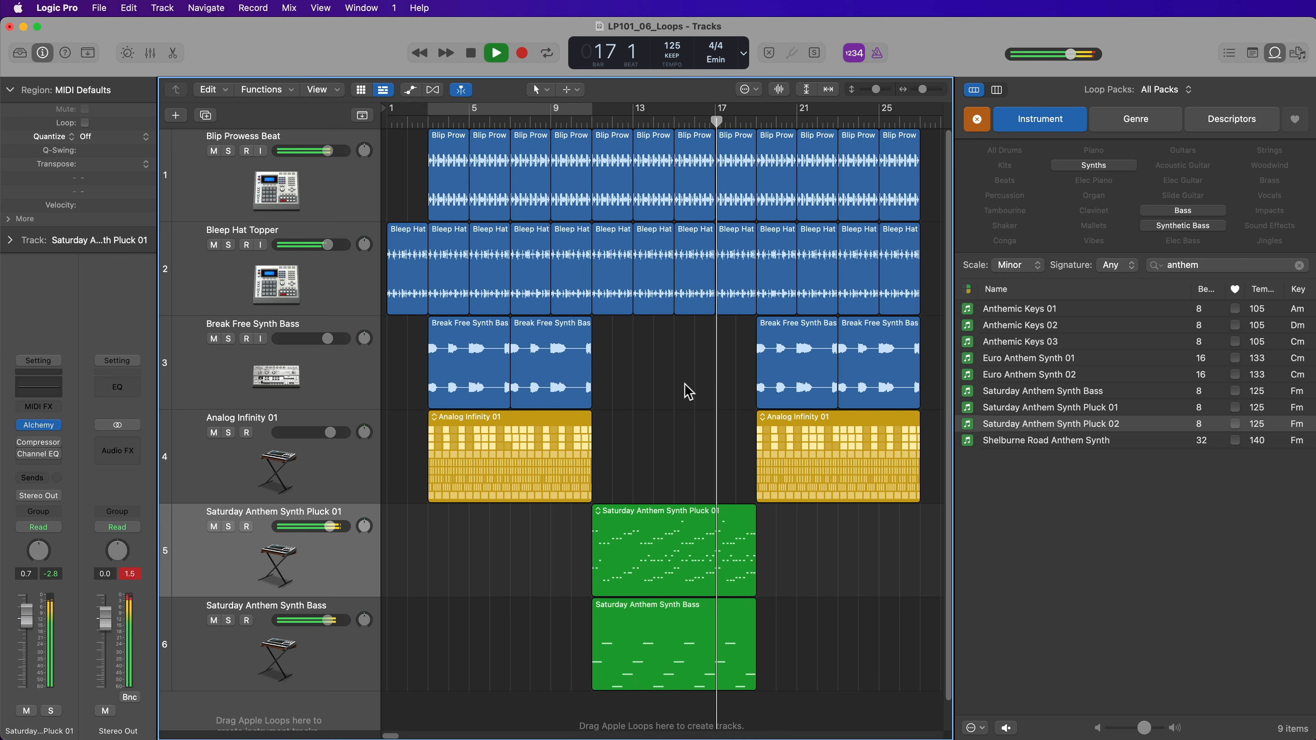
- Lower the volume of all six loop tracks together in the mixer, bringing Blip Prowess Beat to -3.1 dB, and stop playback
key("x")
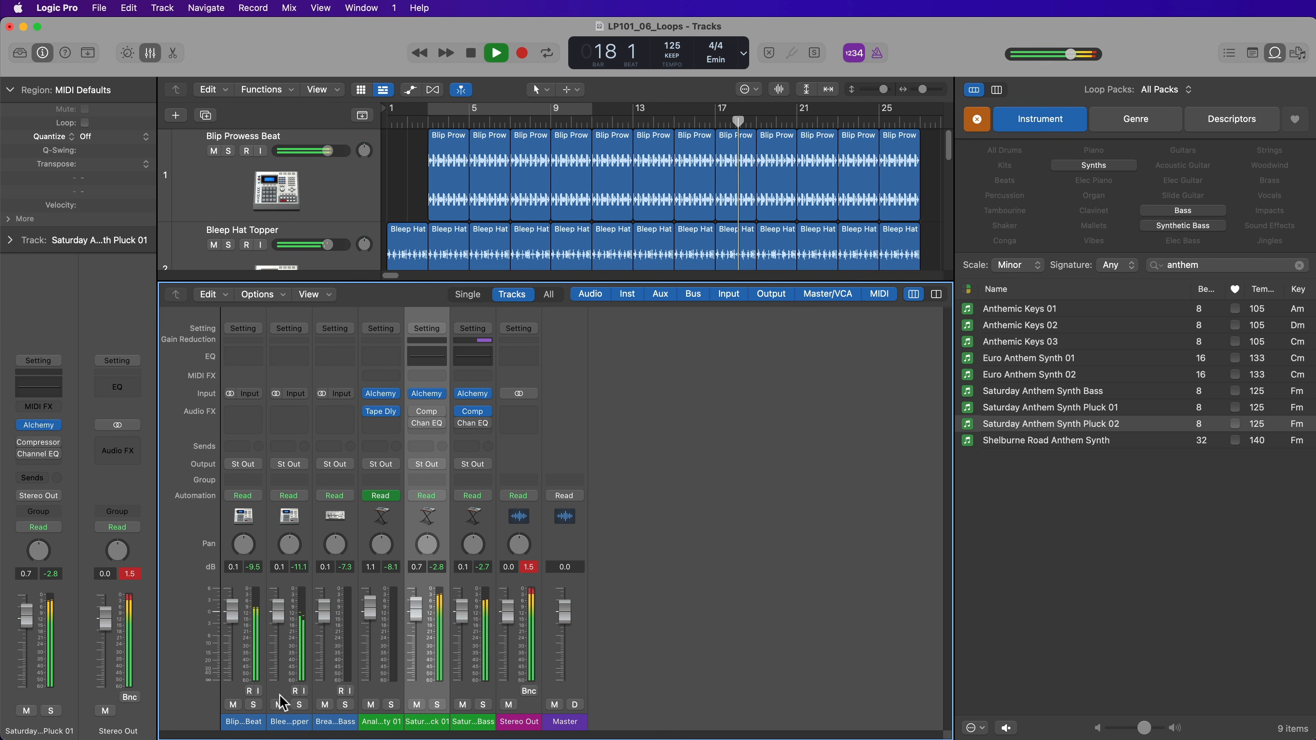
left_click(254, 721)
left_click(473, 724, "shift")
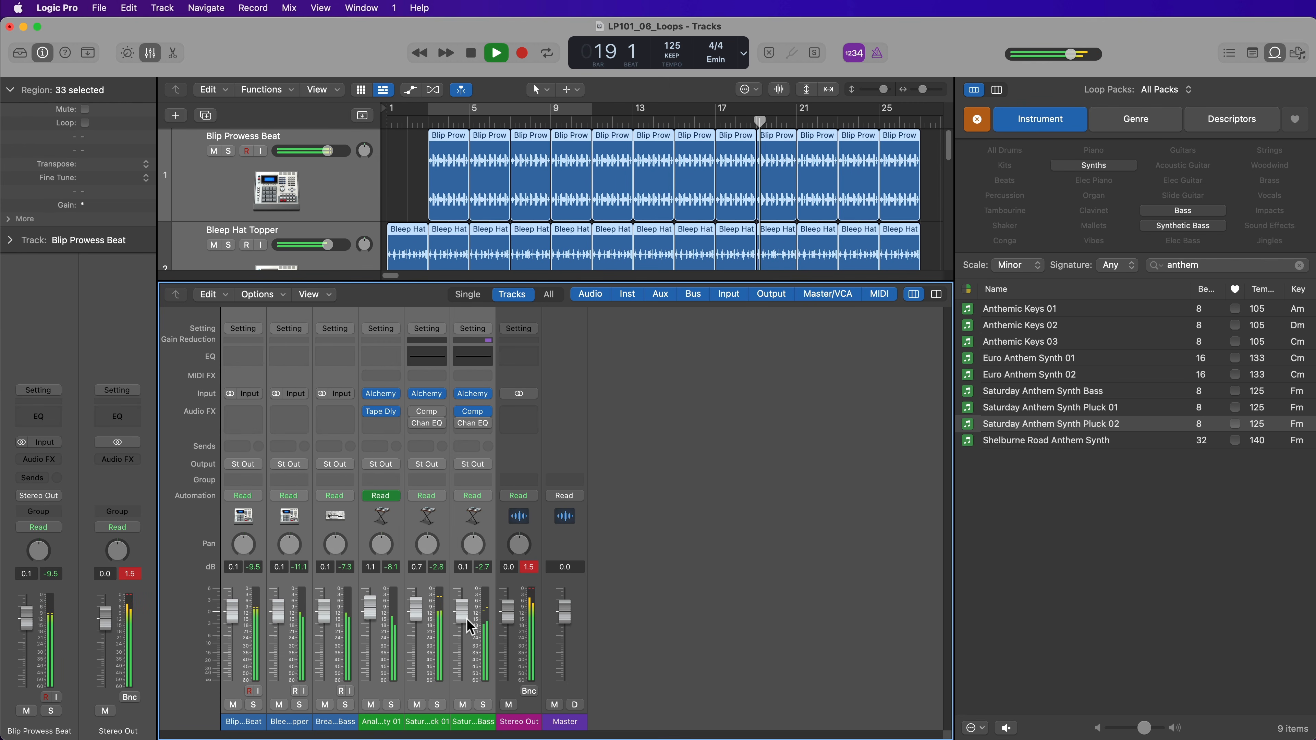
left_click_drag(461, 611, 461, 620)
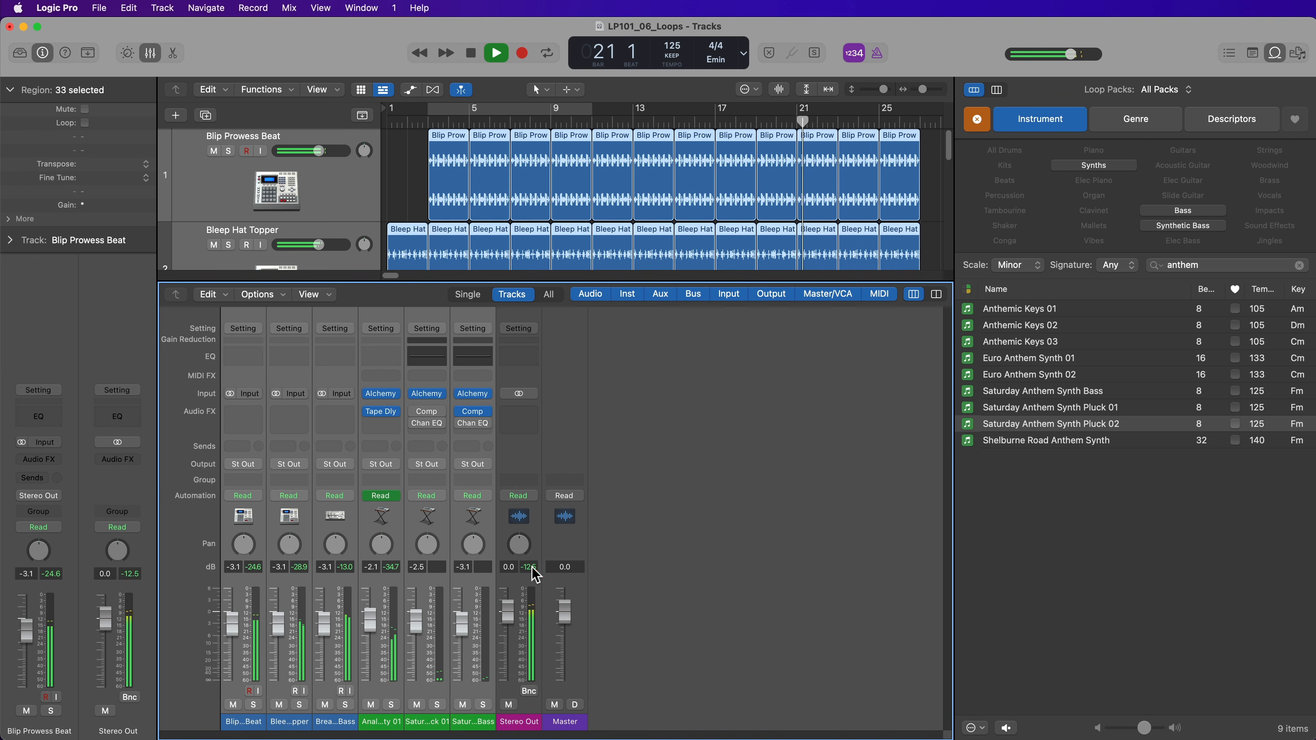
left_click(743, 564)
key("x")
key("space")
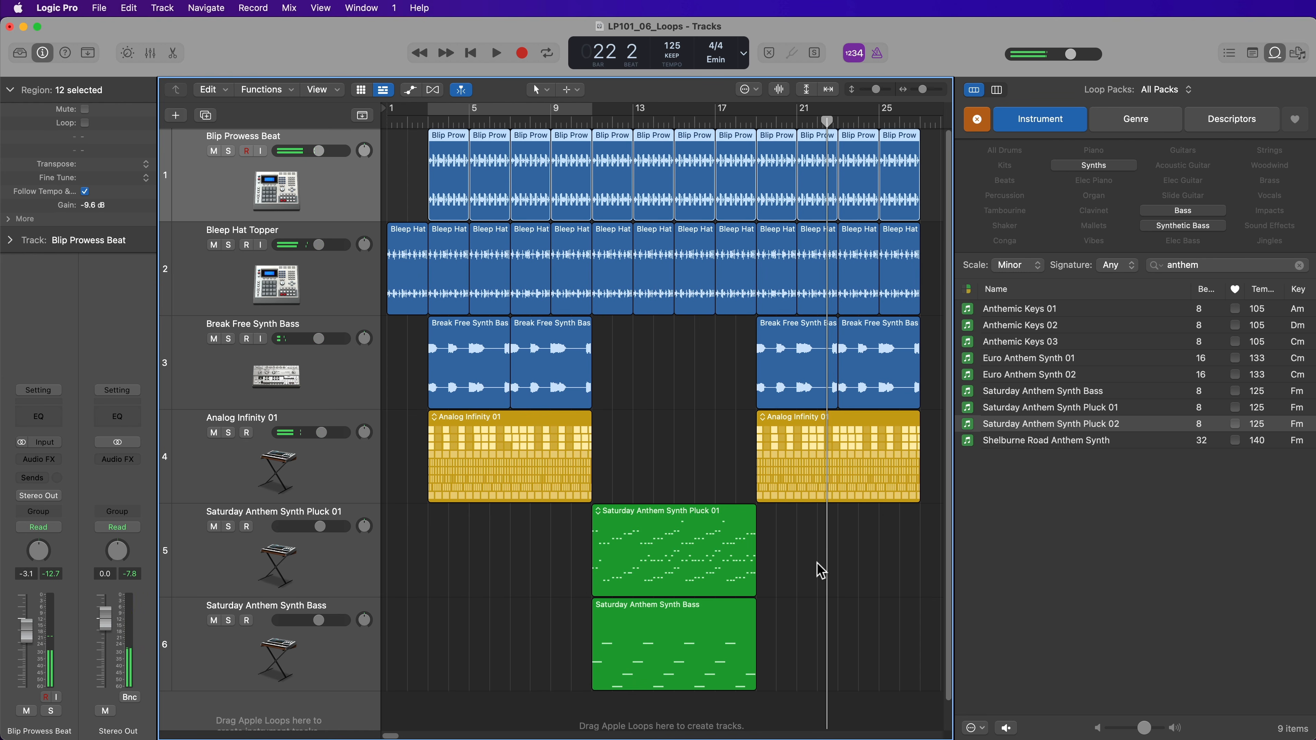
- Search the Apple Loops for "snare" and audition the 80s Power Pop Snare loop
scroll(650, 394, "right", 2)
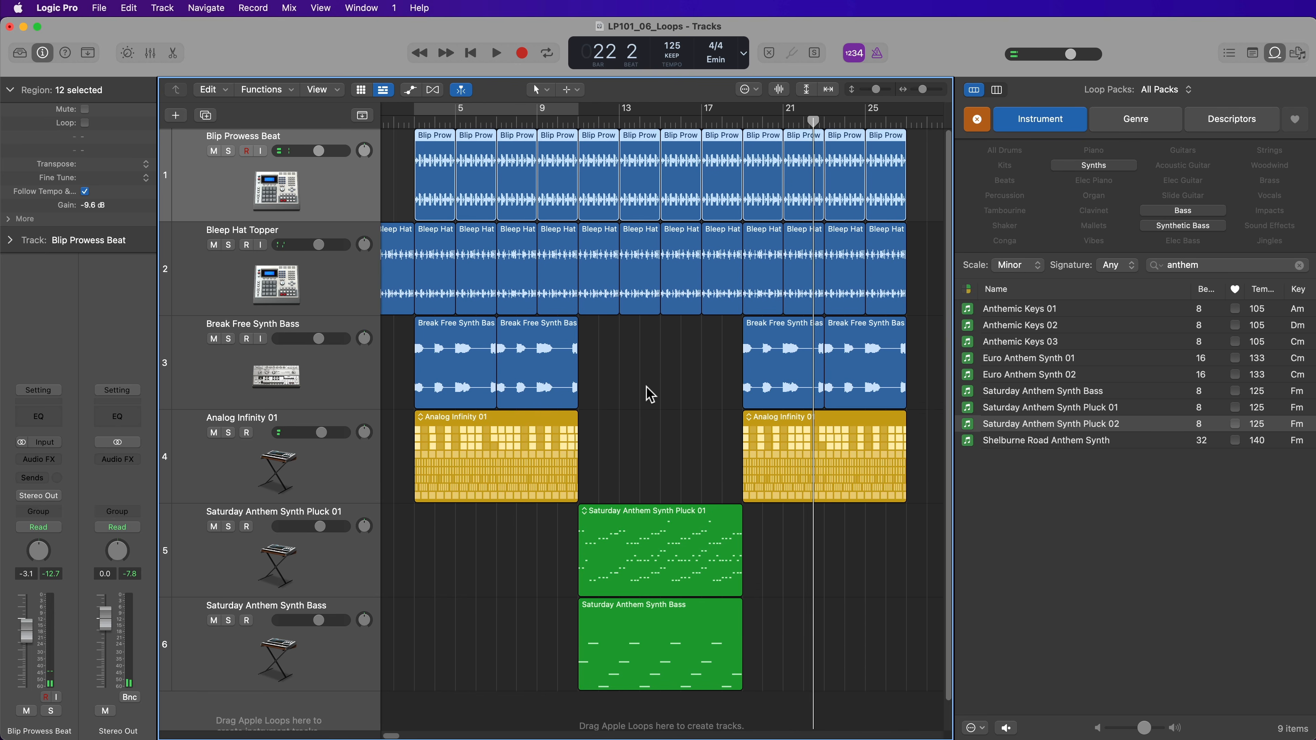
scroll(651, 394, "up", 3)
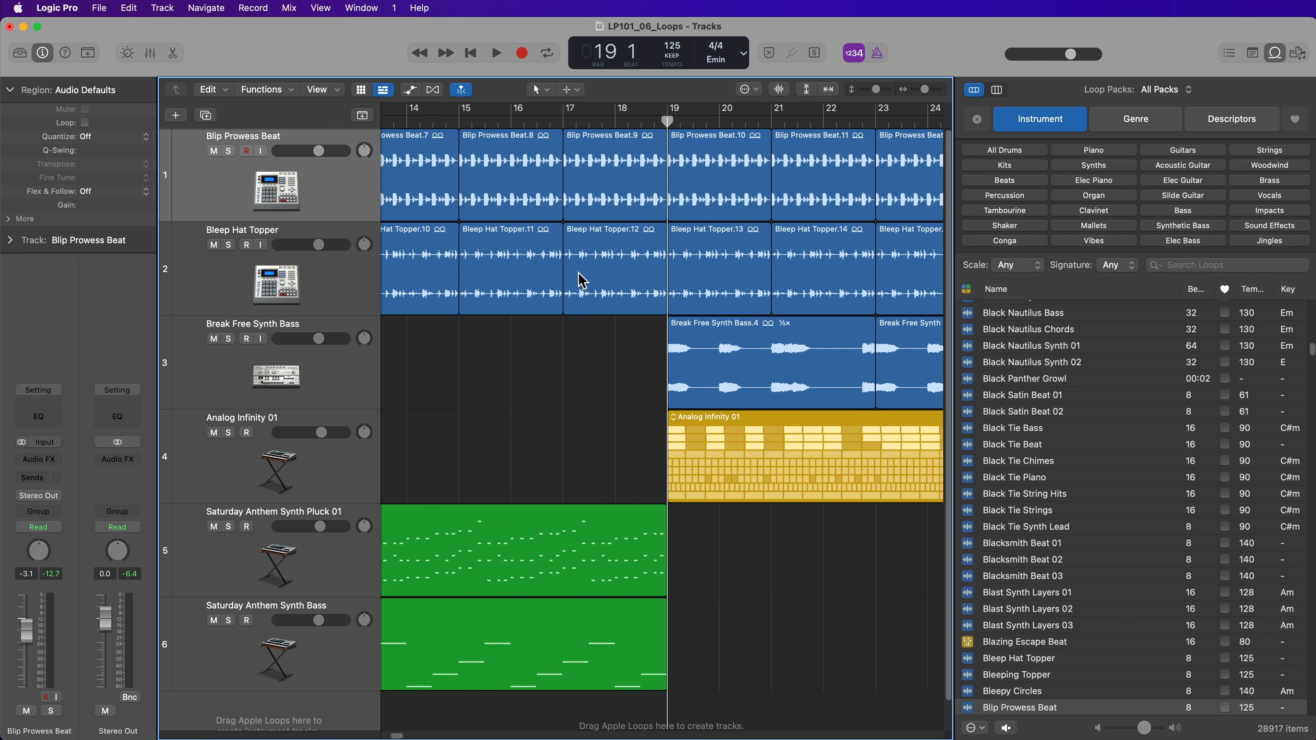
scroll(583, 280, "right", 2)
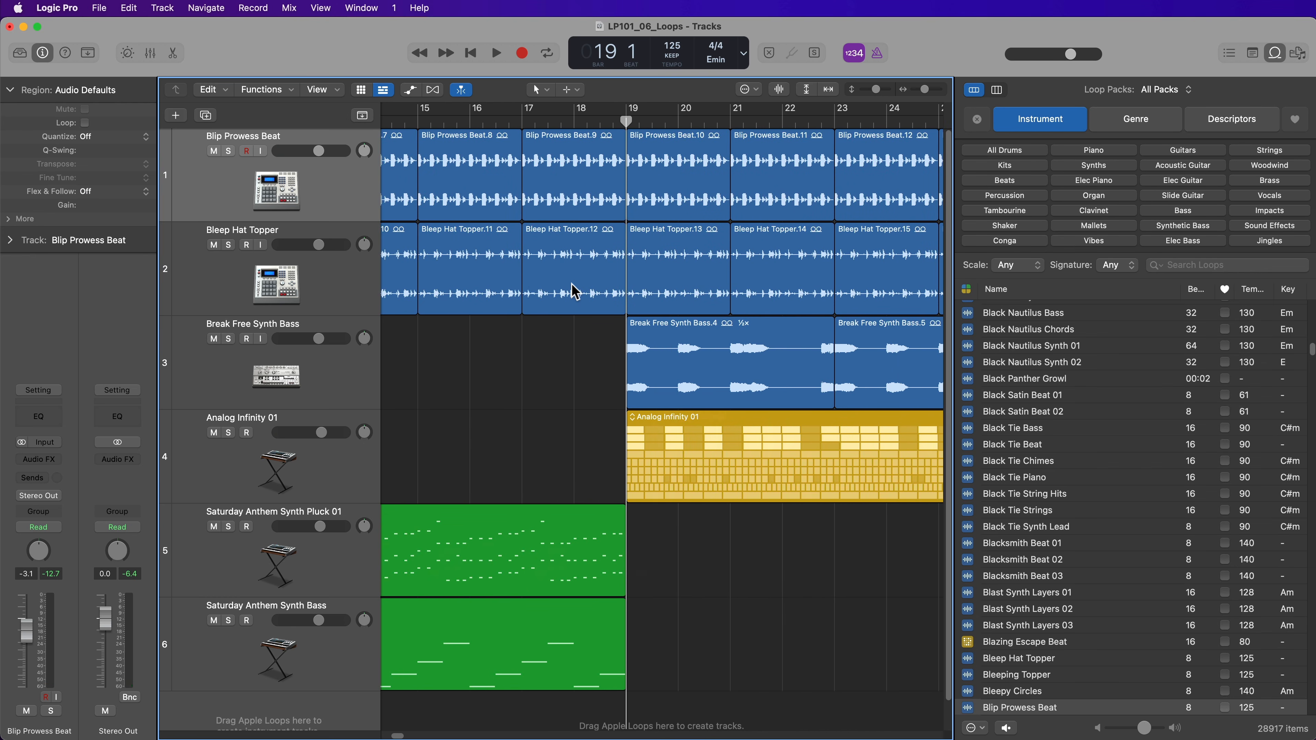
key("super+Up")
key("super+Up")
key("super+Up")
key("super+Left")
key("super+Left")
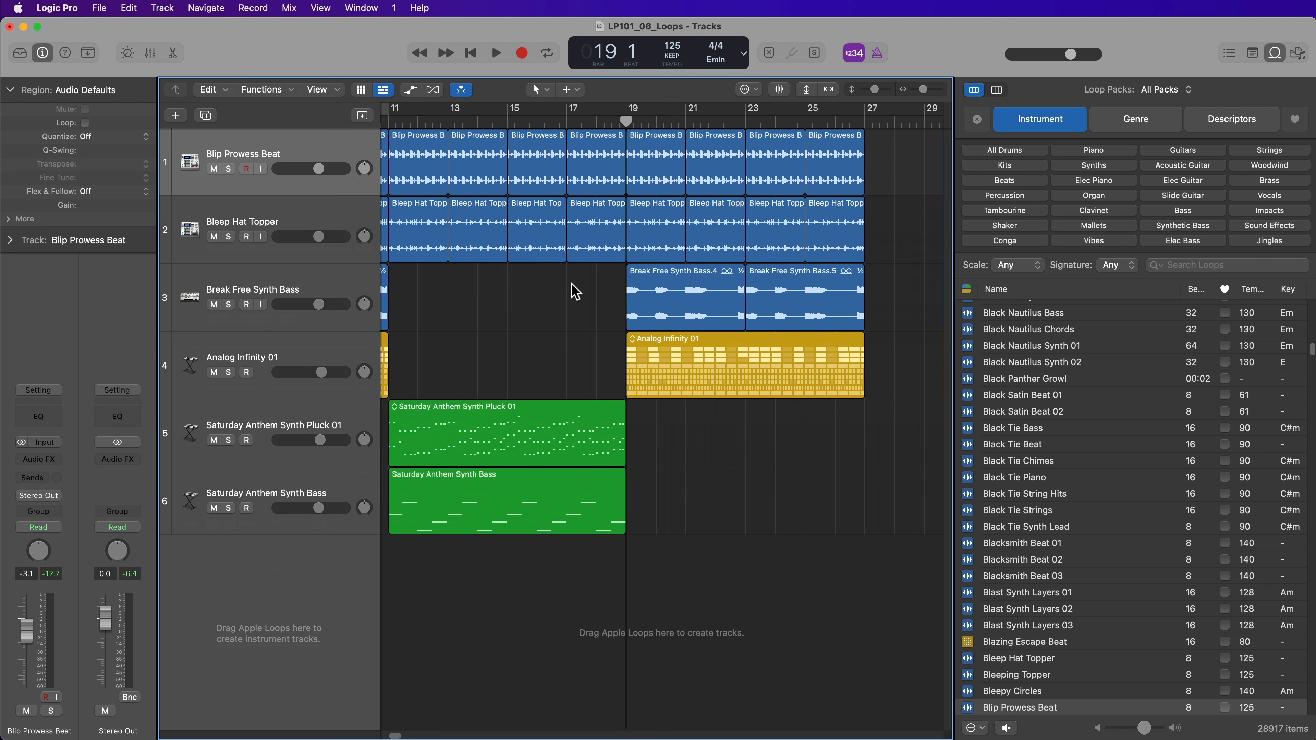
left_click(1218, 265)
type("snare")
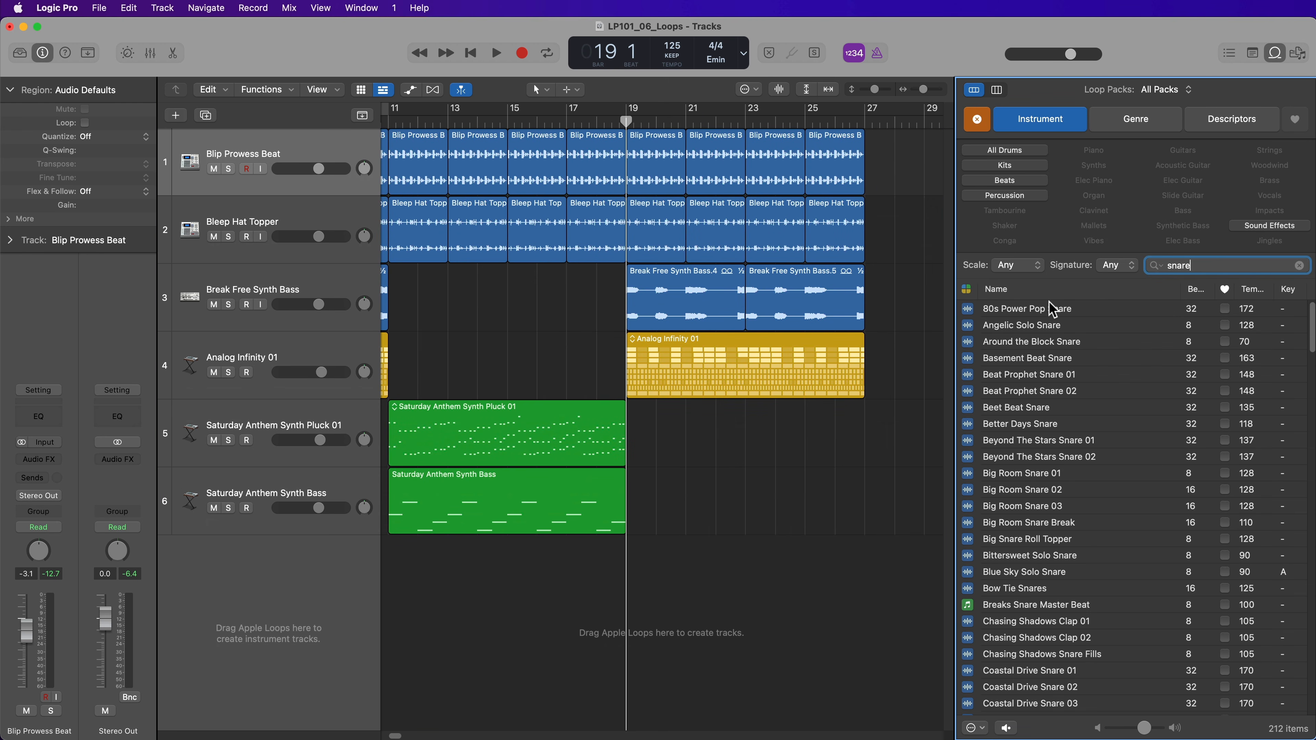
left_click(1033, 310)
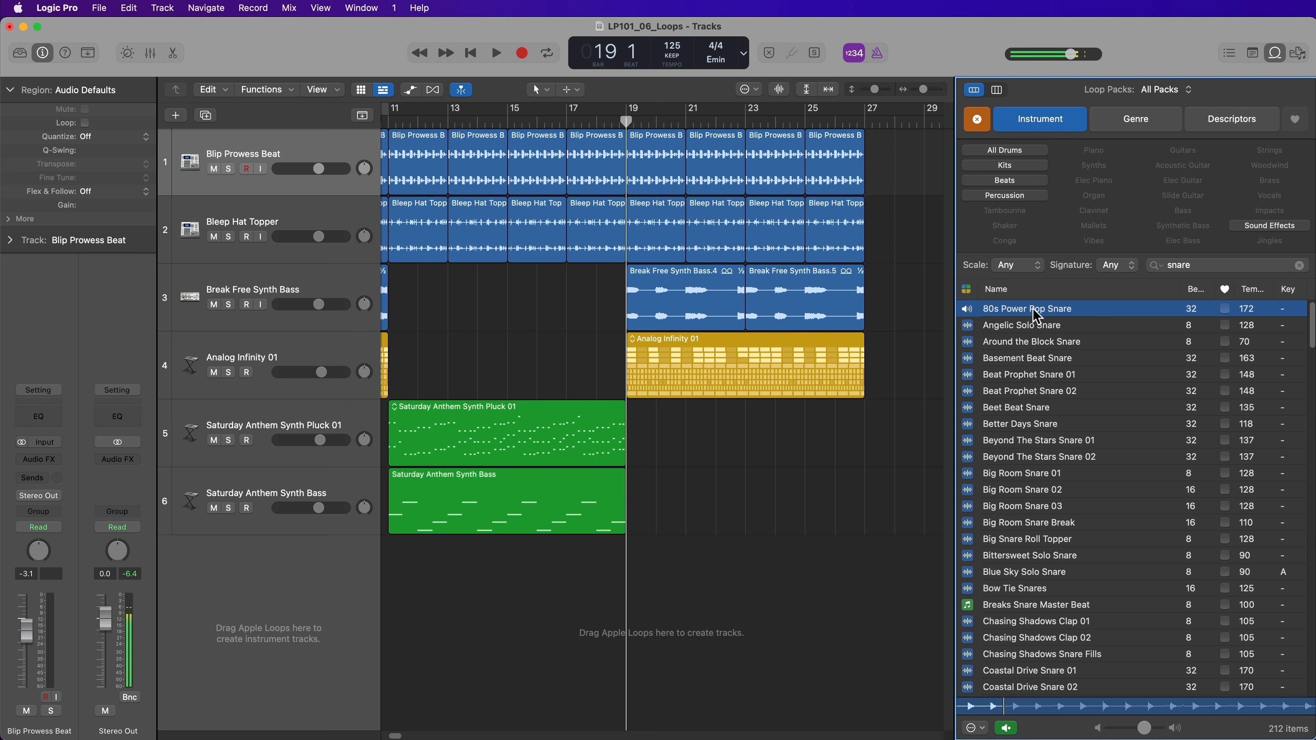
left_click(1031, 318)
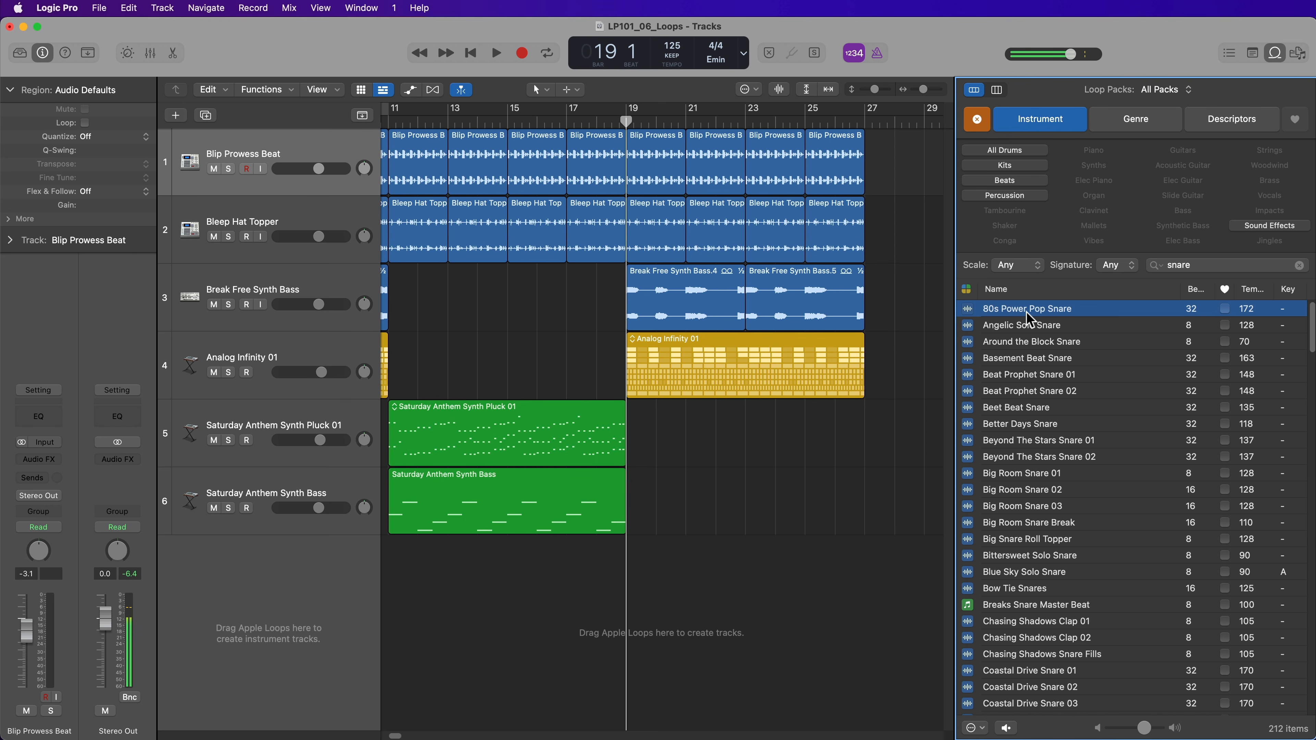
- Add the 80s Power Pop Snare loop on a new track at bar 19 and play the section
left_click_drag(1047, 309, 632, 627)
left_click(832, 666)
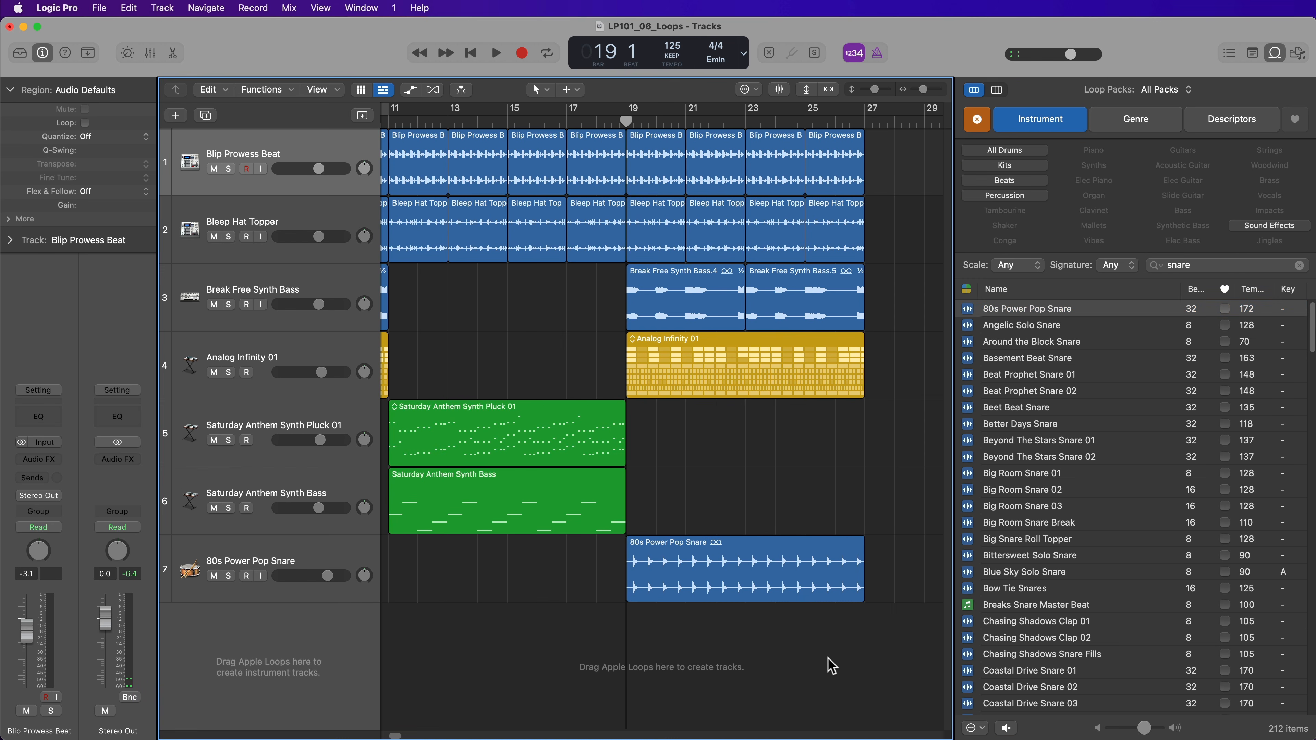
key("space")
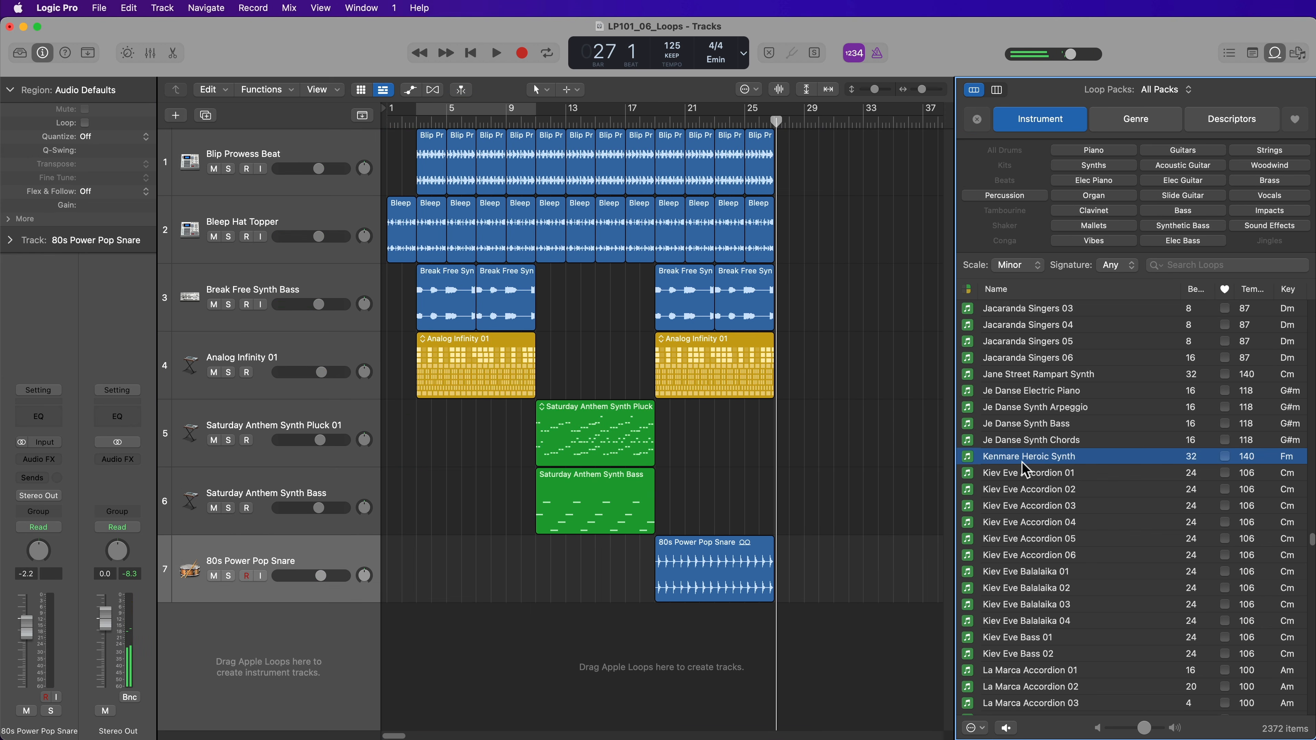
- Add the Kenmare Heroic Synth loop on a new track at bar 19 and play bars 19 to 27 as a cycle
left_click_drag(1050, 458, 659, 675)
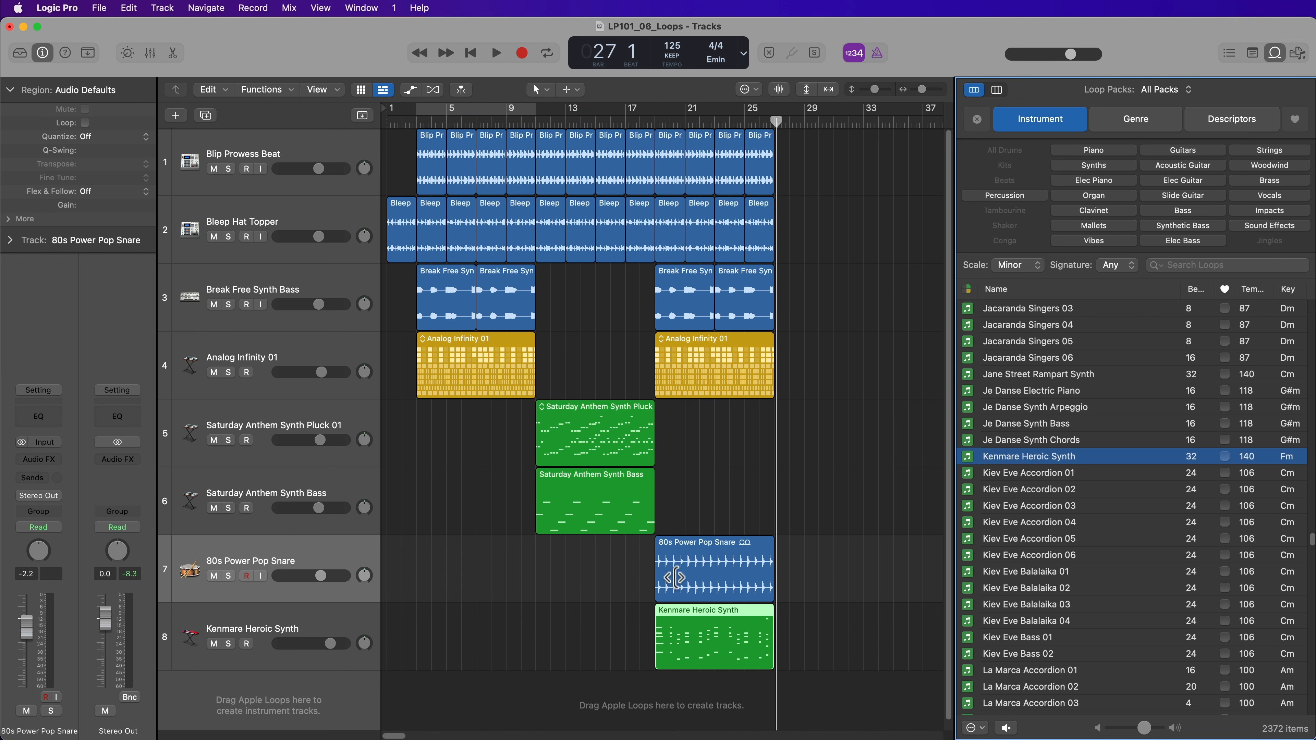
left_click(655, 123)
left_click_drag(814, 163, 662, 620)
key("super+u")
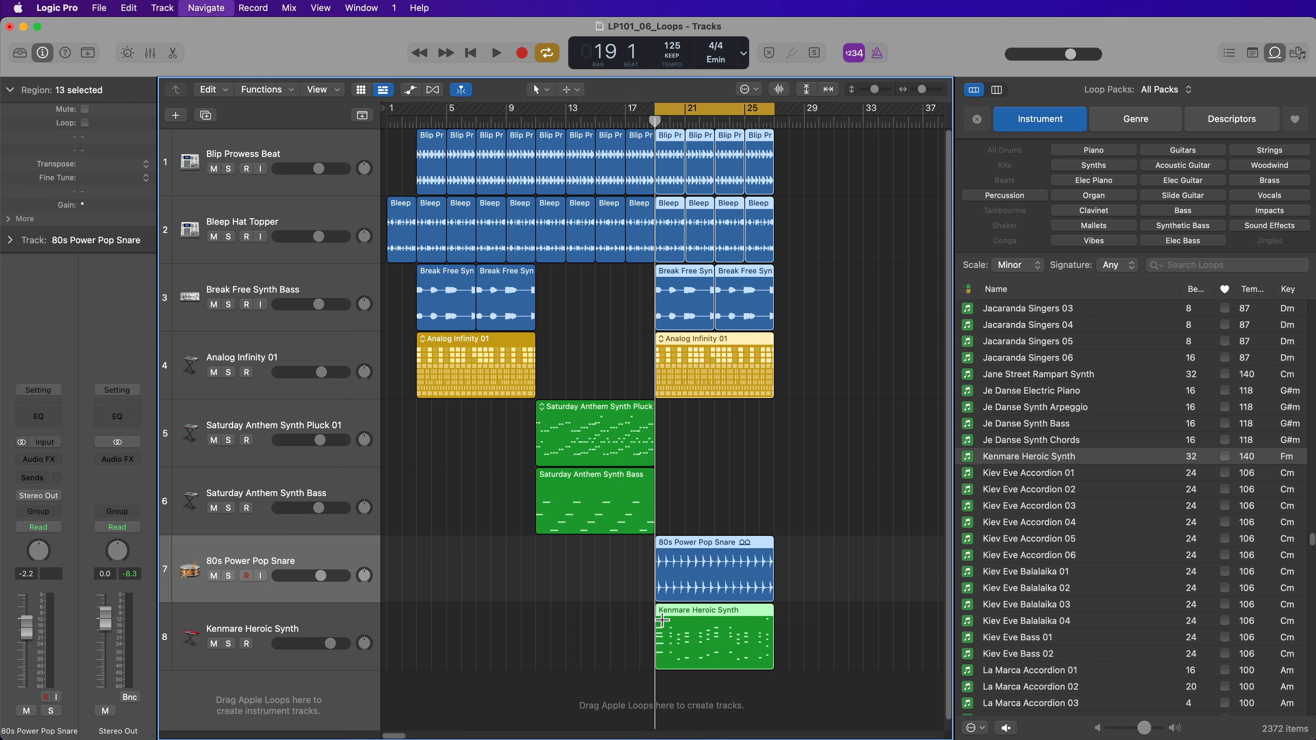
key("space")
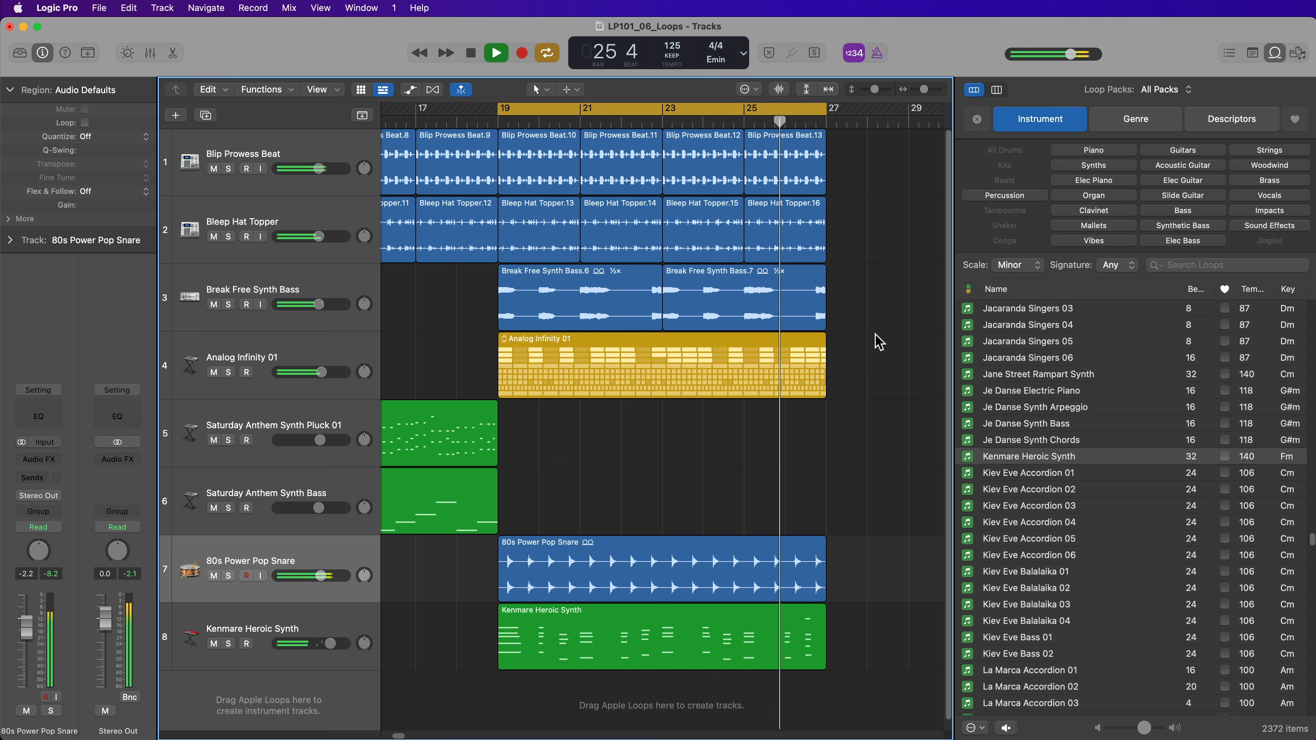
key("space")
- Delete the two Break Free Synth Bass regions between bars 19 and 27 and hide the loop browser
left_click_drag(862, 303, 653, 303)
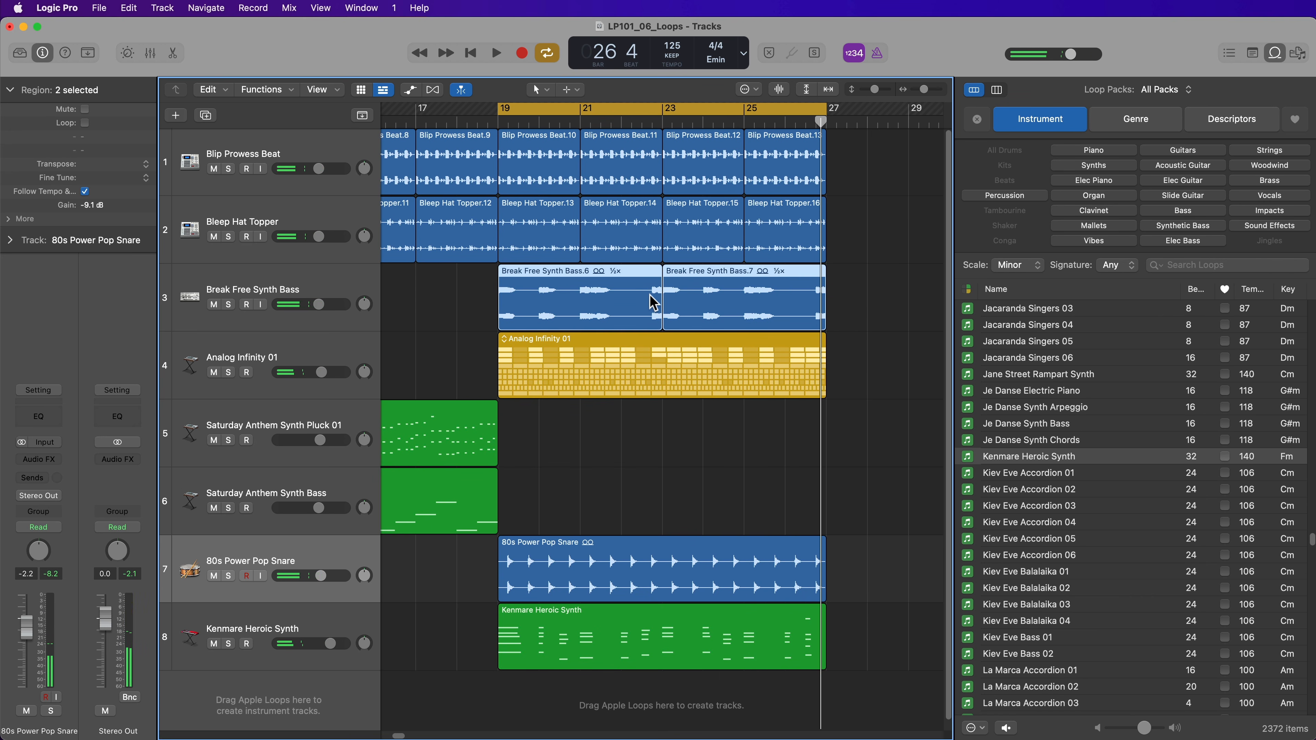
key("Delete")
key("z")
key("super+Up")
key("super+Up")
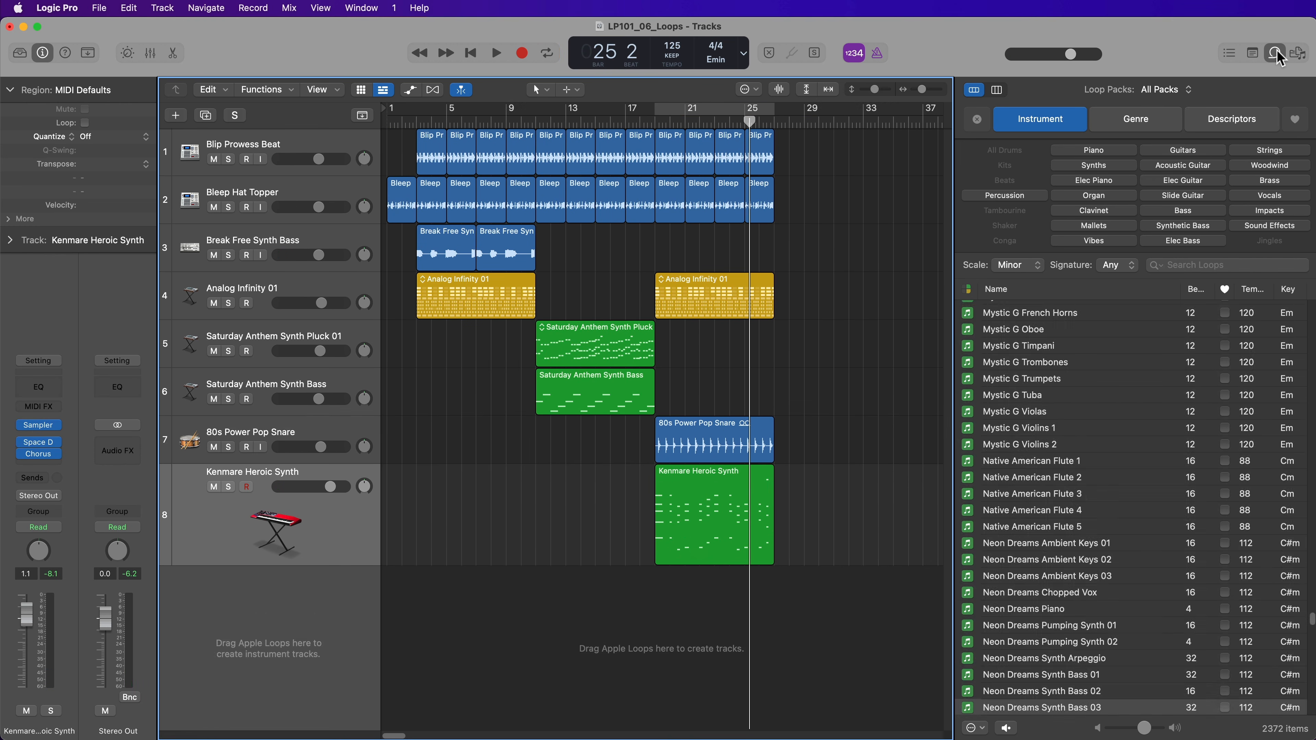
key("o")
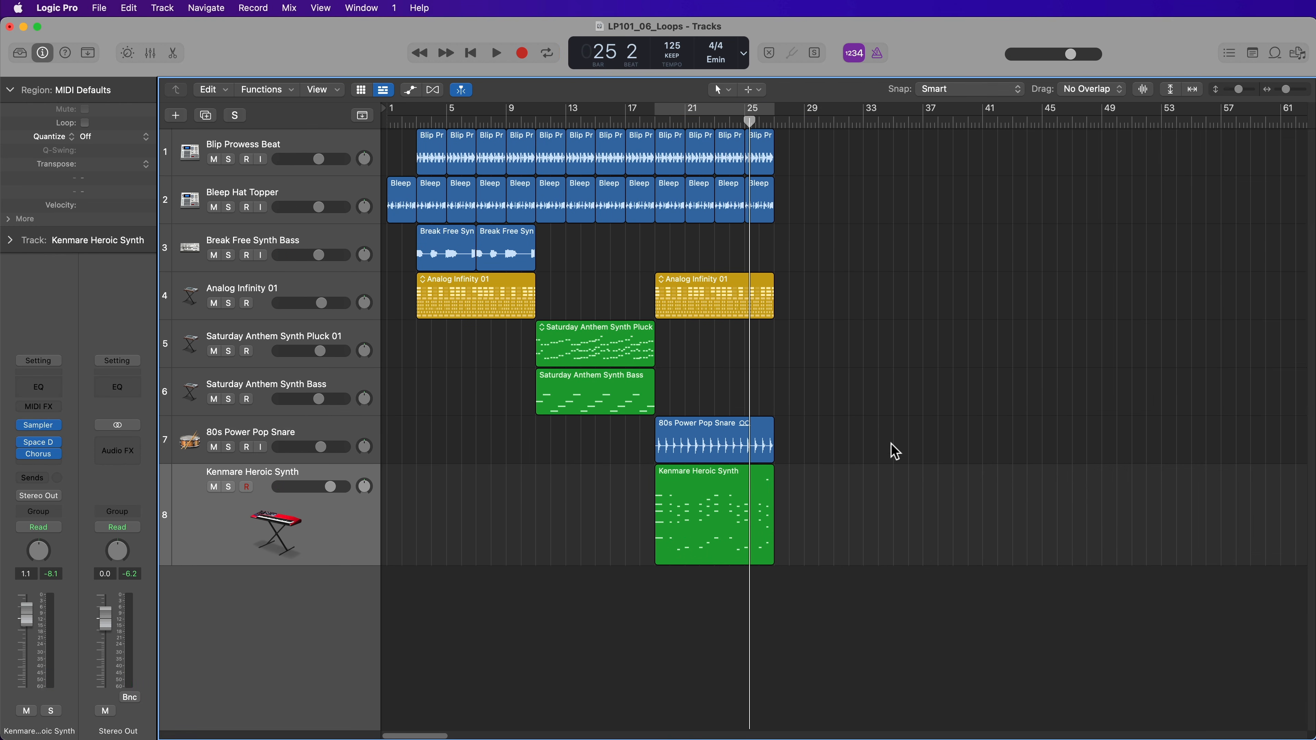
- Duplicate the Kenmare Heroic Synth track with its settings and copy its bar 19 region onto the new track
key("super+Right")
key("super+Right")
key("super+Right")
key("super+Right")
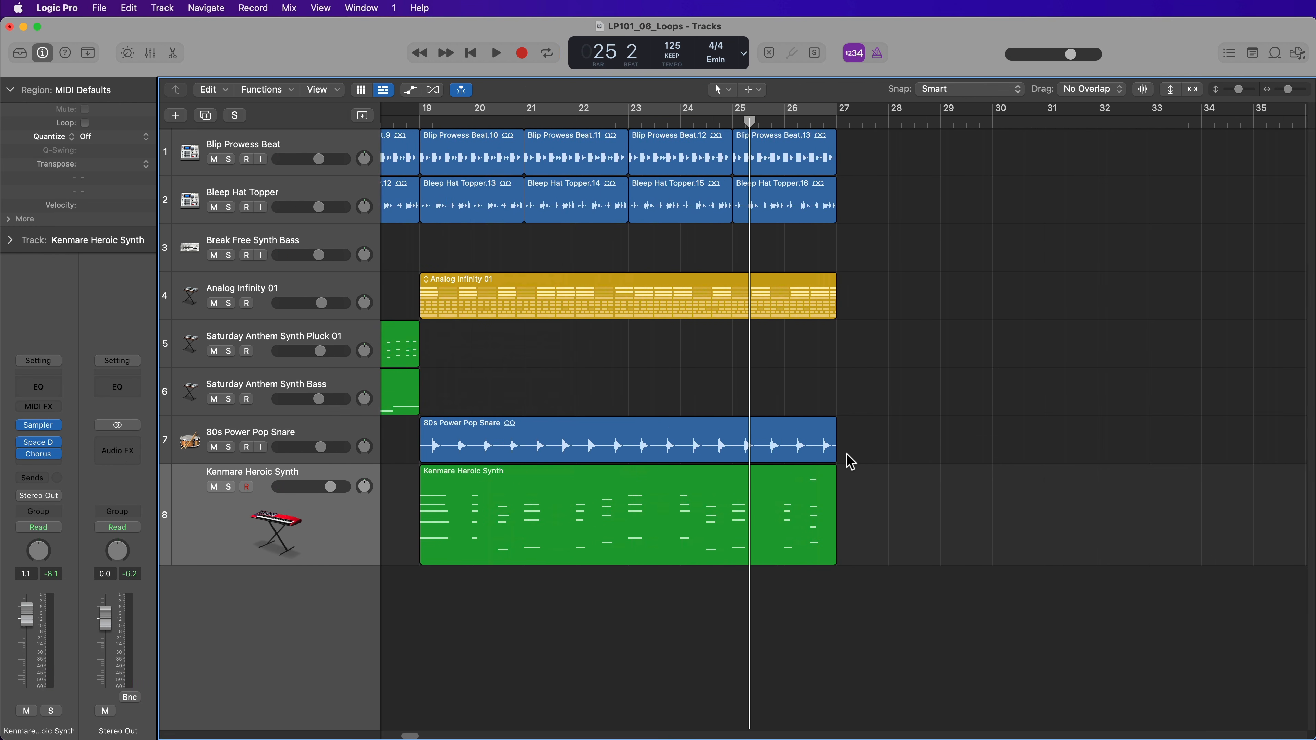
scroll(807, 462, "left", 5)
left_click(765, 519)
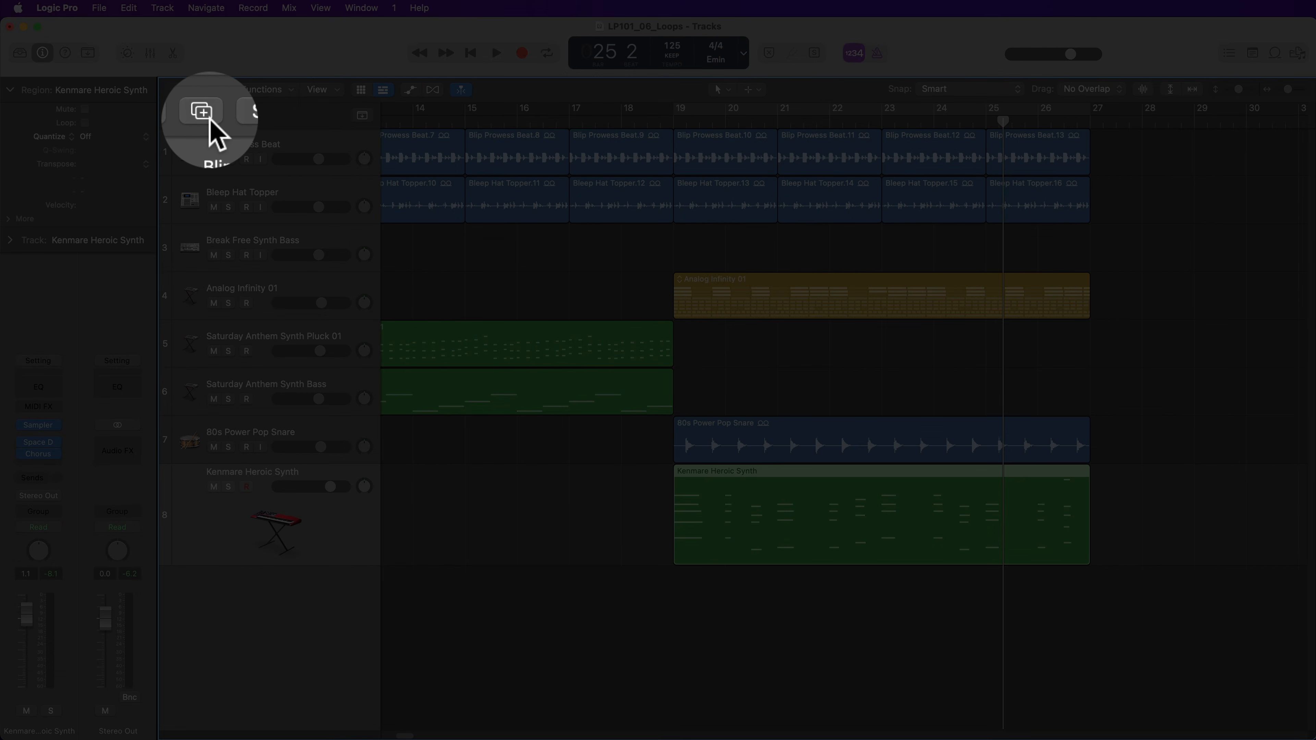
left_click(206, 115)
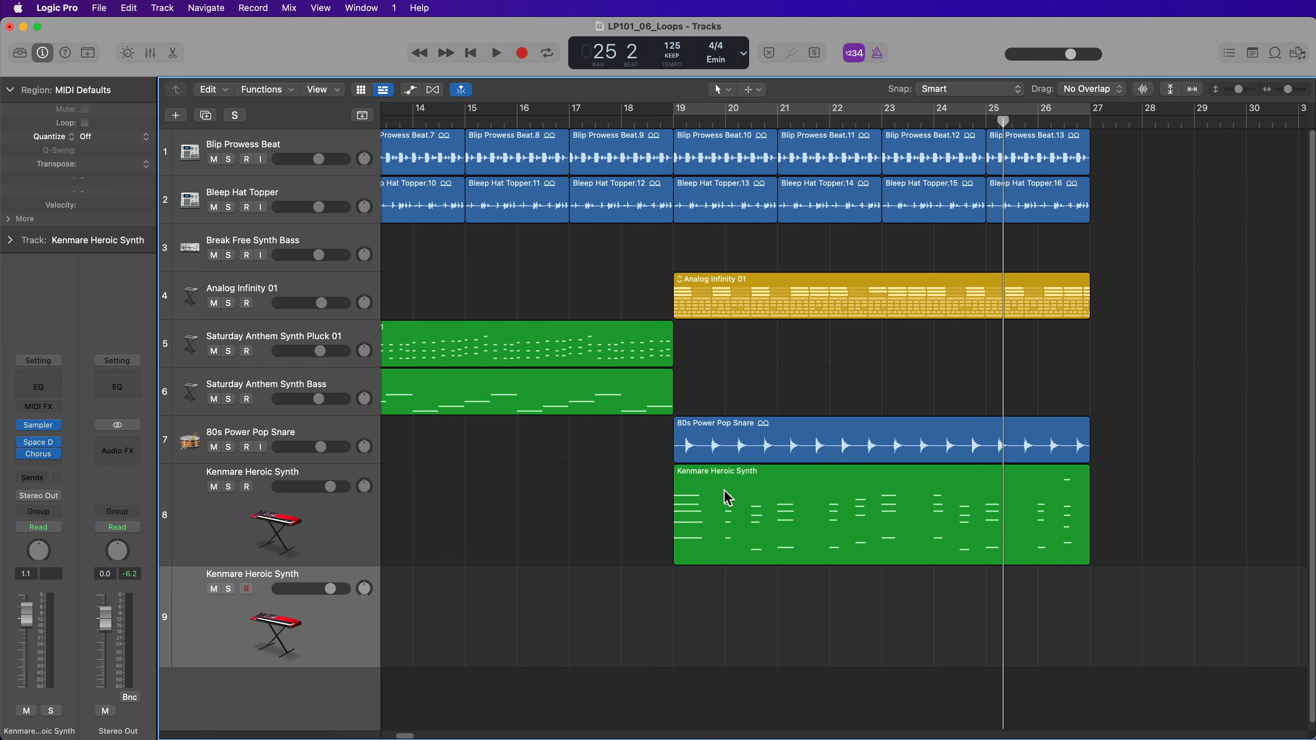
left_click_drag(727, 545, 721, 583)
- Delete all the upper chord notes from the copied Kenmare Heroic Synth region, keeping only the lowest bass line
double_click(722, 583)
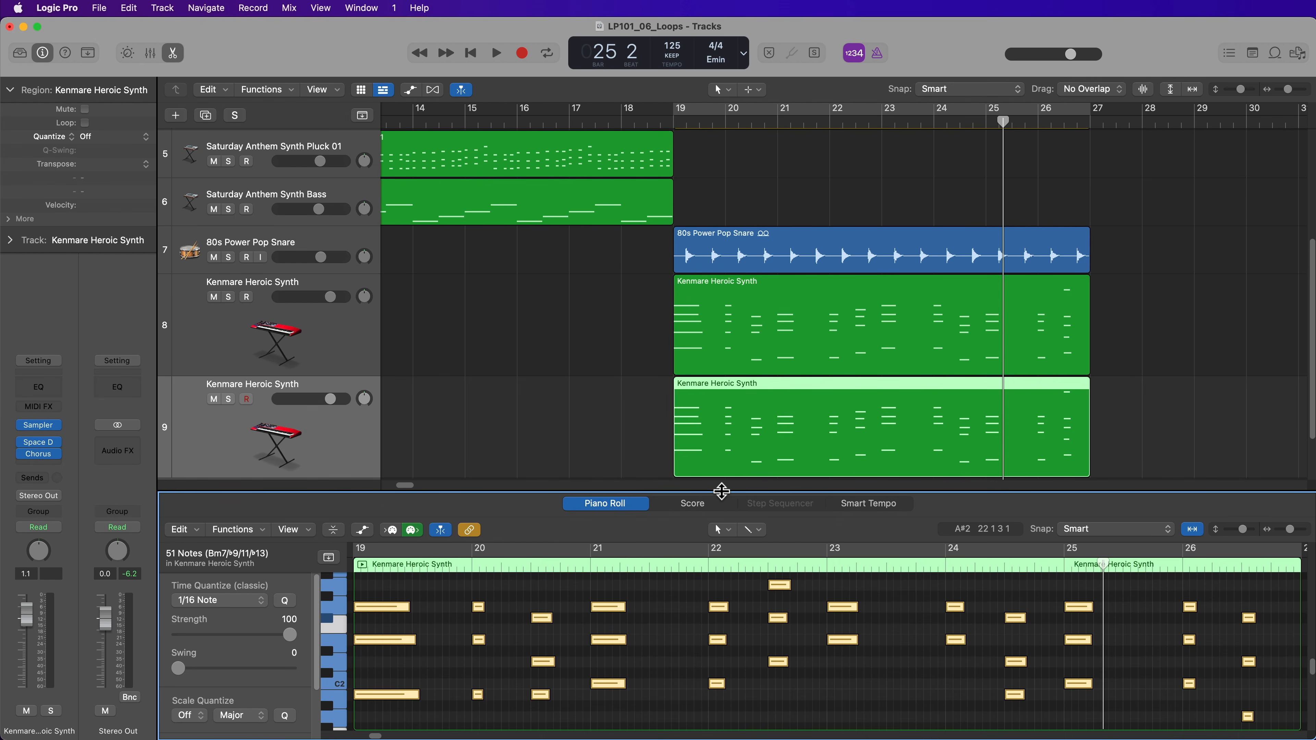
left_click_drag(721, 491, 731, 151)
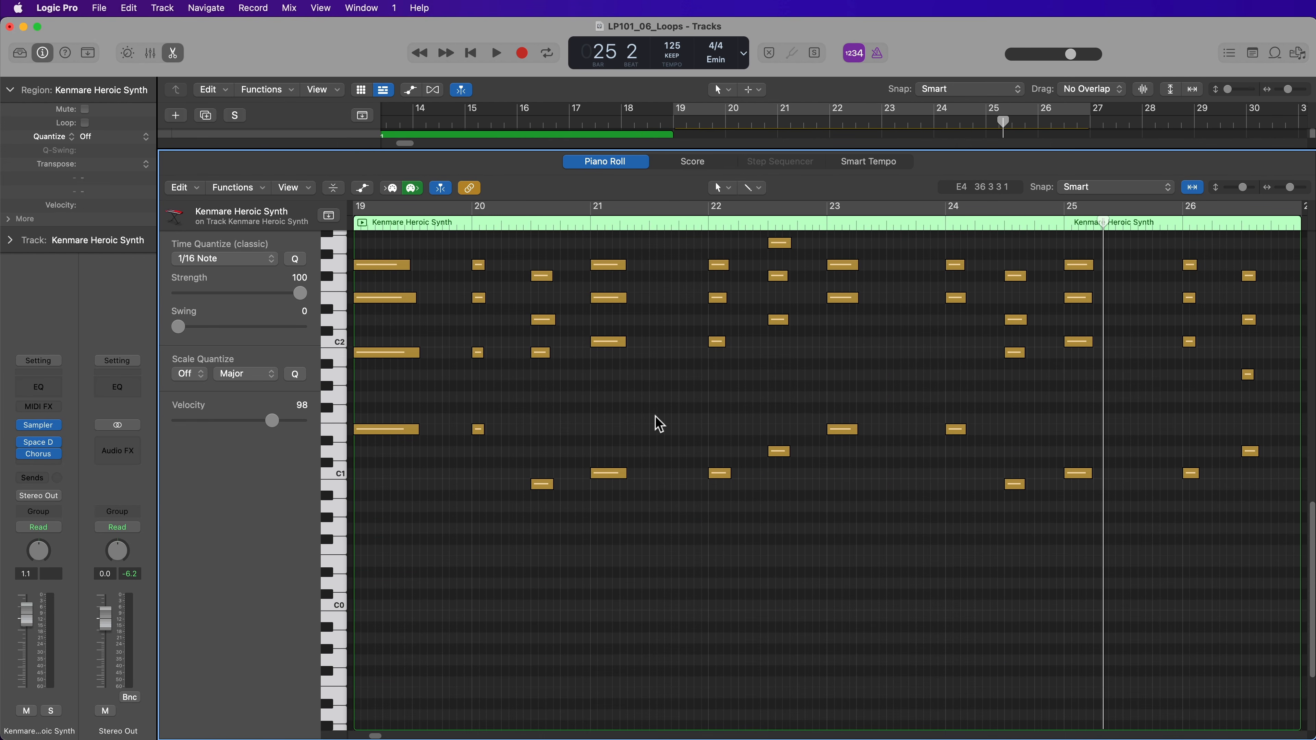
key("super+Left")
scroll(658, 421, "right", 3)
scroll(656, 415, "up", 4)
left_click_drag(608, 276, 1204, 461)
key("Delete")
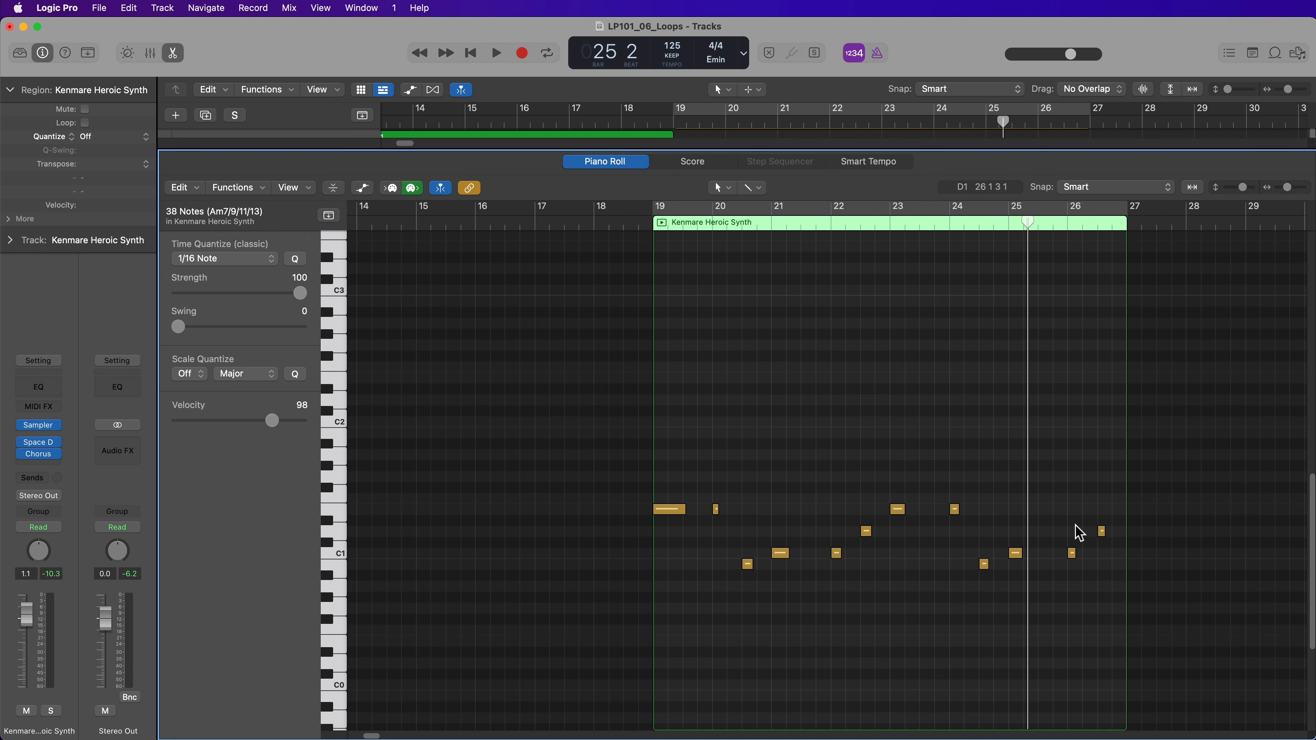
key("e")
- Rename the duplicated synth track as Heroic Bass and solo it
left_click(225, 627)
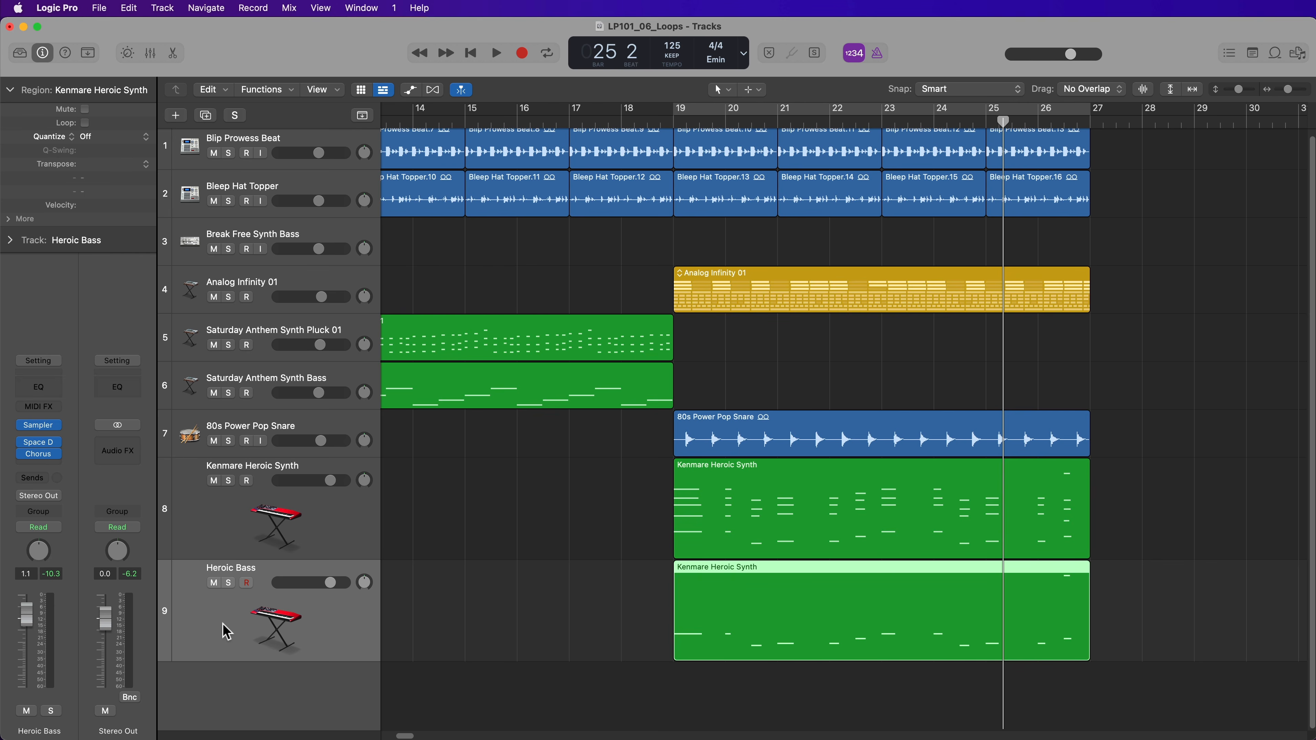
key("s")
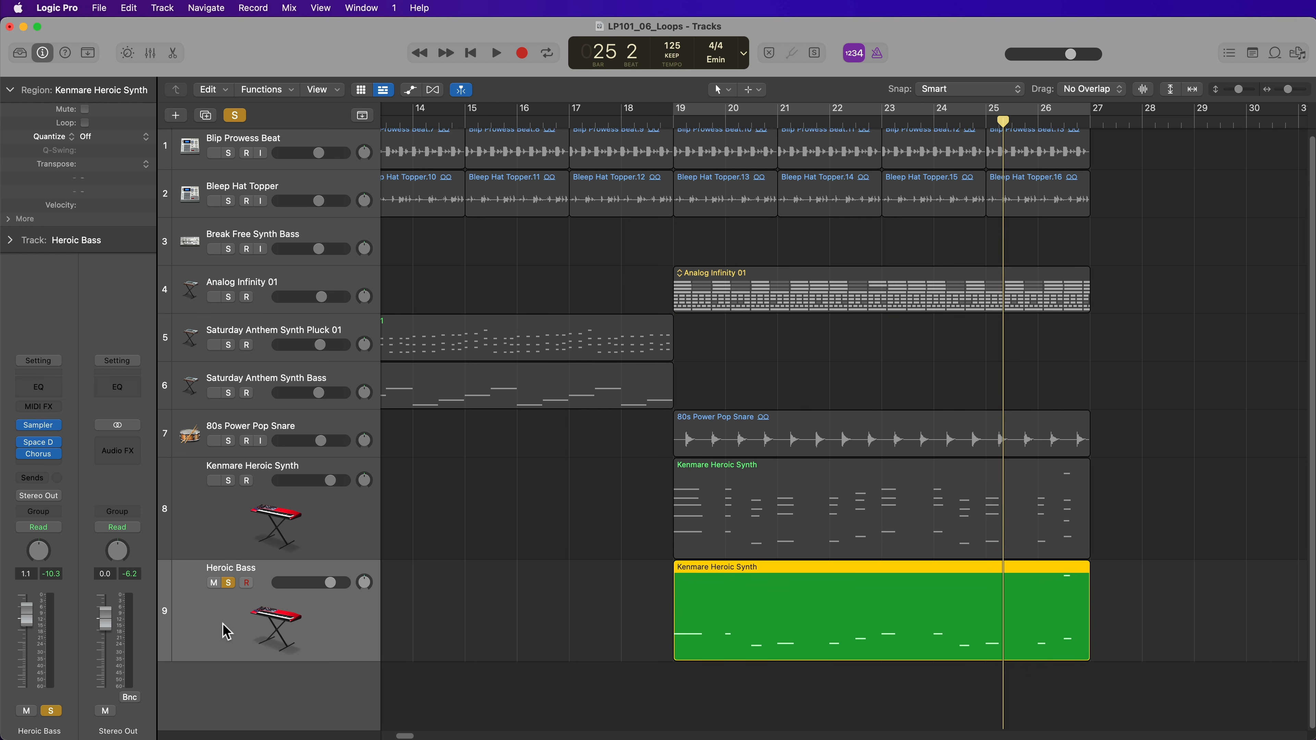
- Load the 80s Pluck Bass patch from the library's Synthesizer Bass category onto the Heroic Bass track
left_click(20, 54)
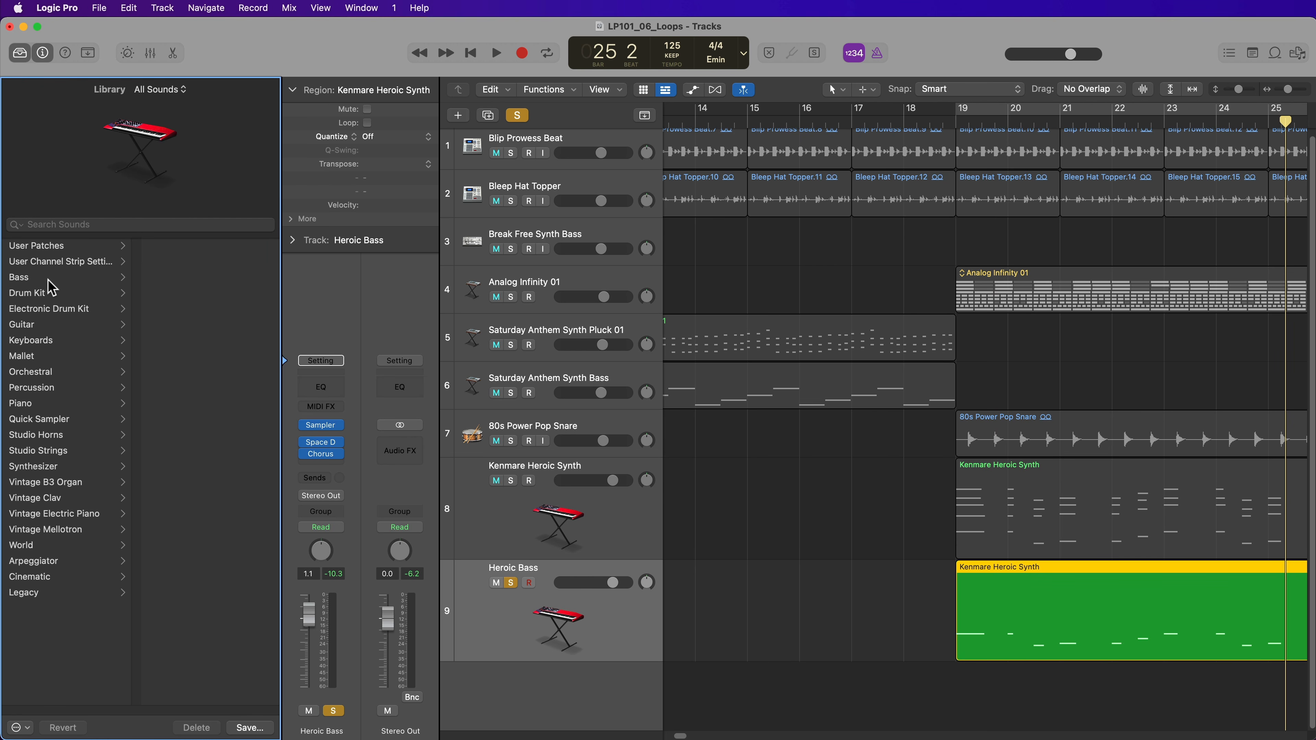
left_click(50, 279)
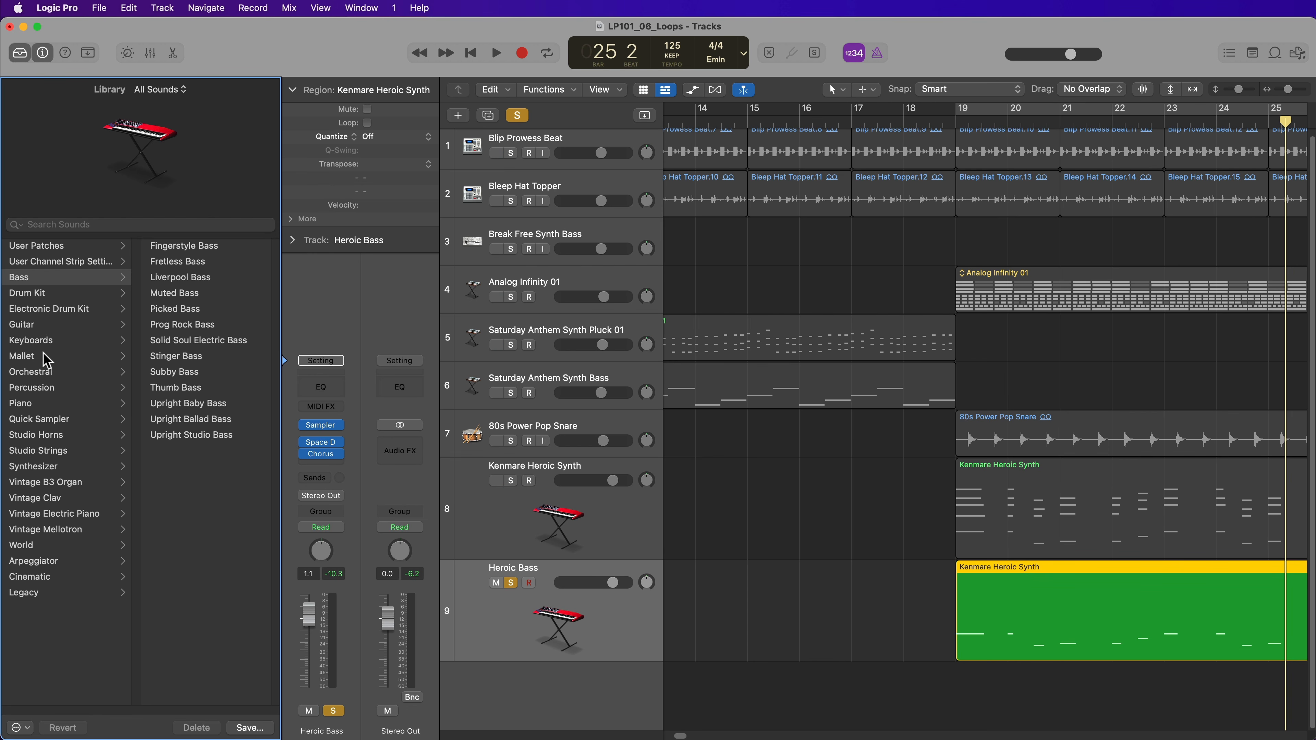
left_click(52, 466)
left_click(184, 261)
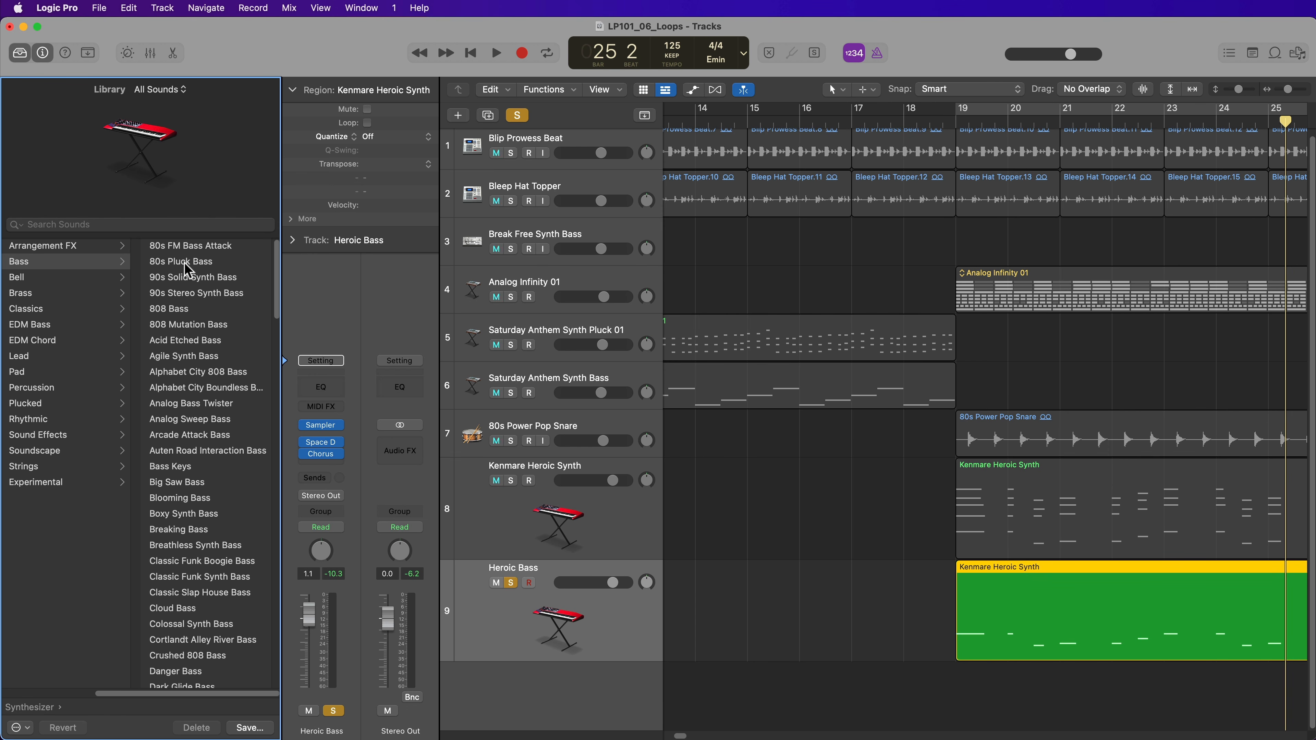
left_click(184, 262)
- Play bars 19 to 27 as a cycle and solo the Kenmare Heroic Synth track alongside Heroic Bass
key("c")
key("space")
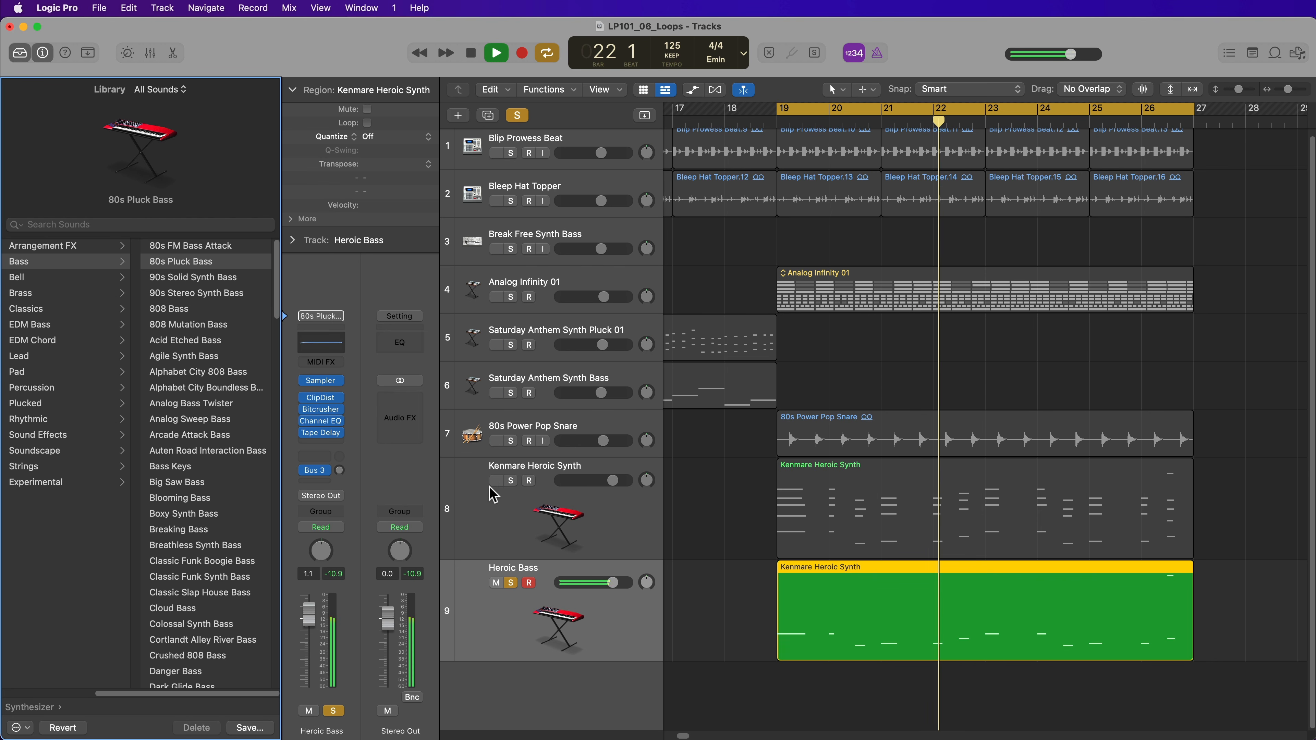
left_click(510, 482)
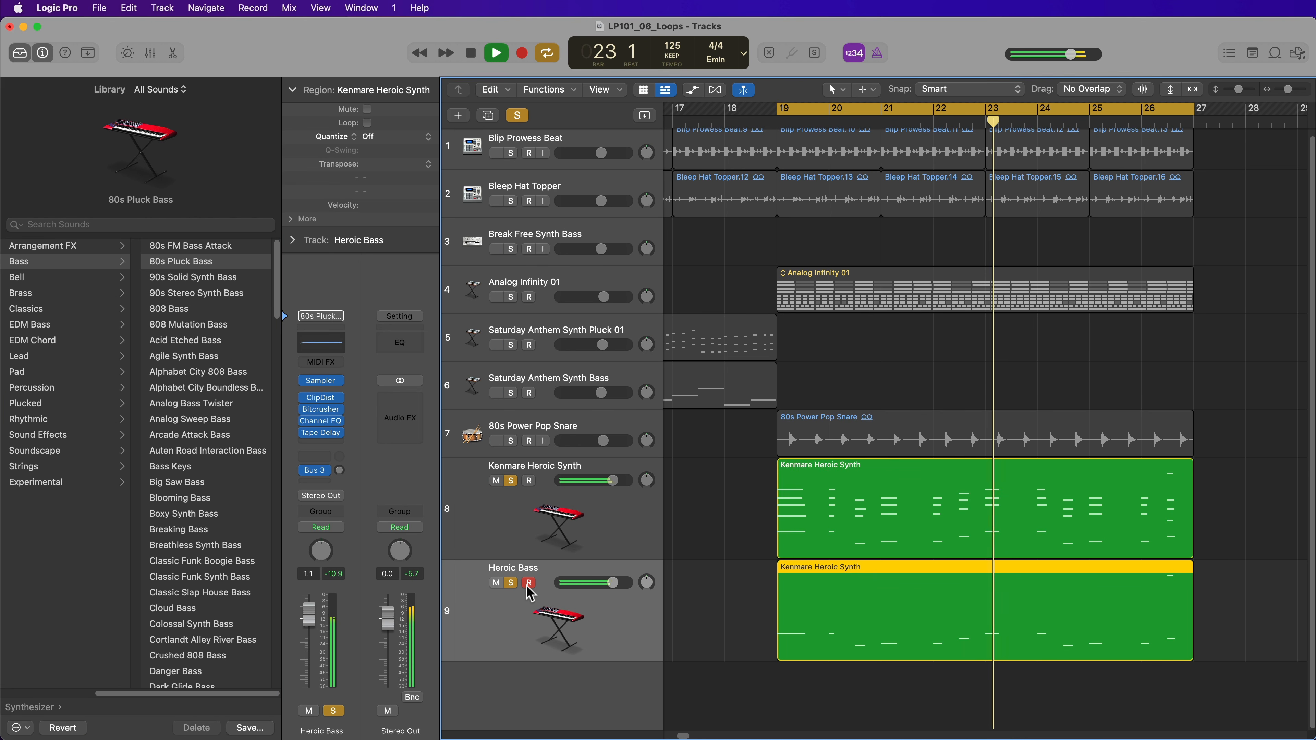
- Rebalance the two soloed tracks during playback: lower the Kenmare Heroic Synth volume and raise Heroic Bass to 2.3 dB
left_click_drag(606, 481, 610, 481)
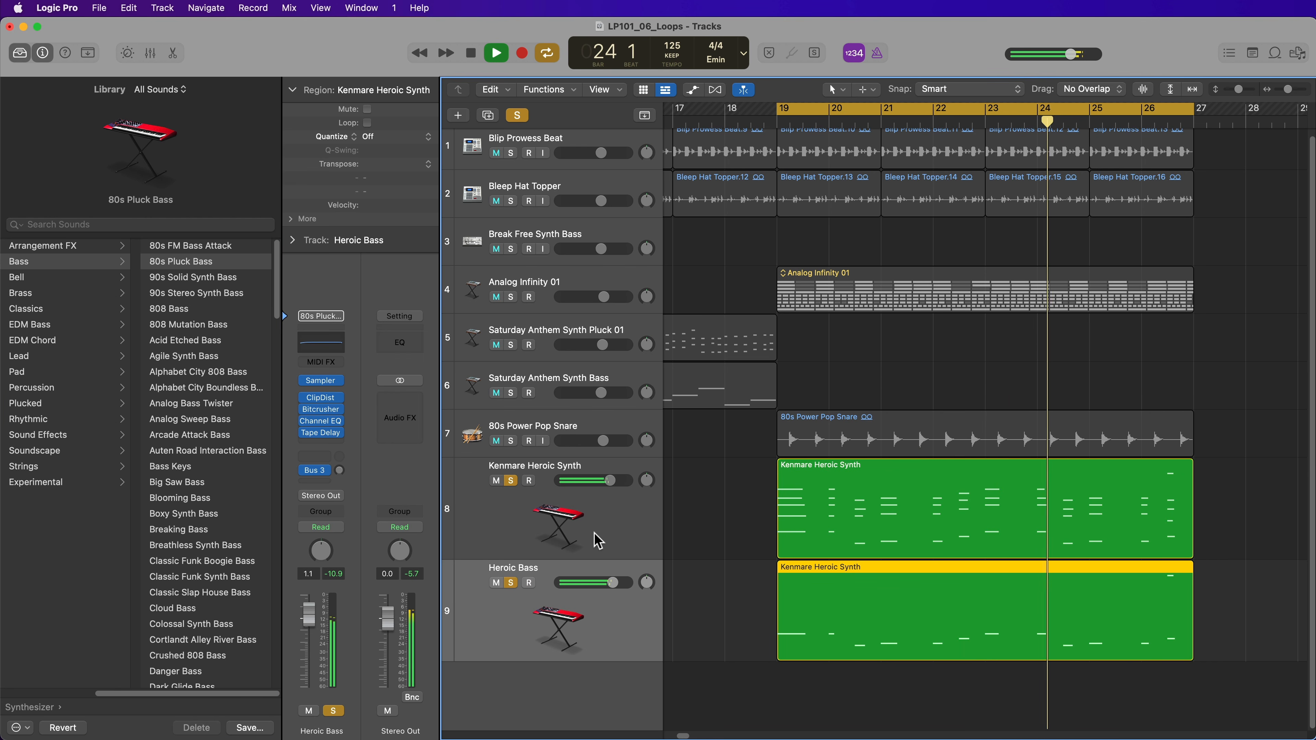
left_click_drag(613, 583, 617, 583)
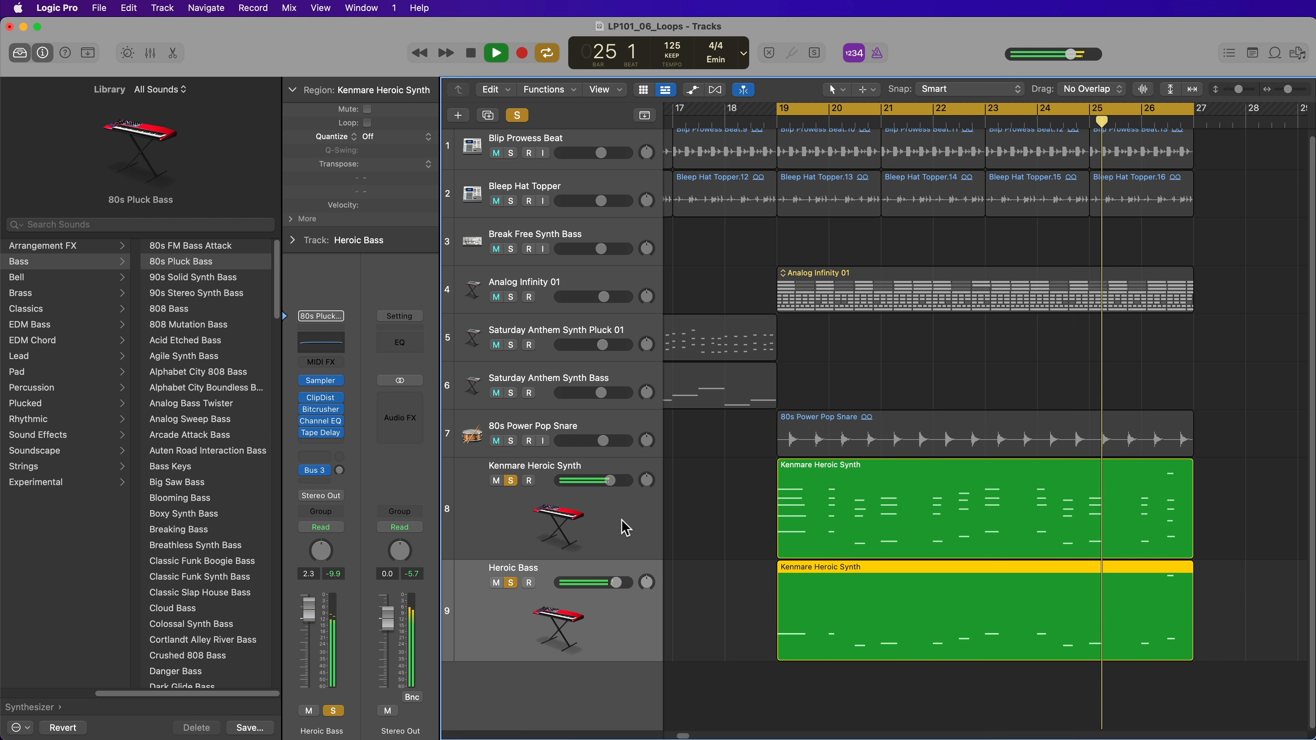
left_click_drag(610, 480, 602, 481)
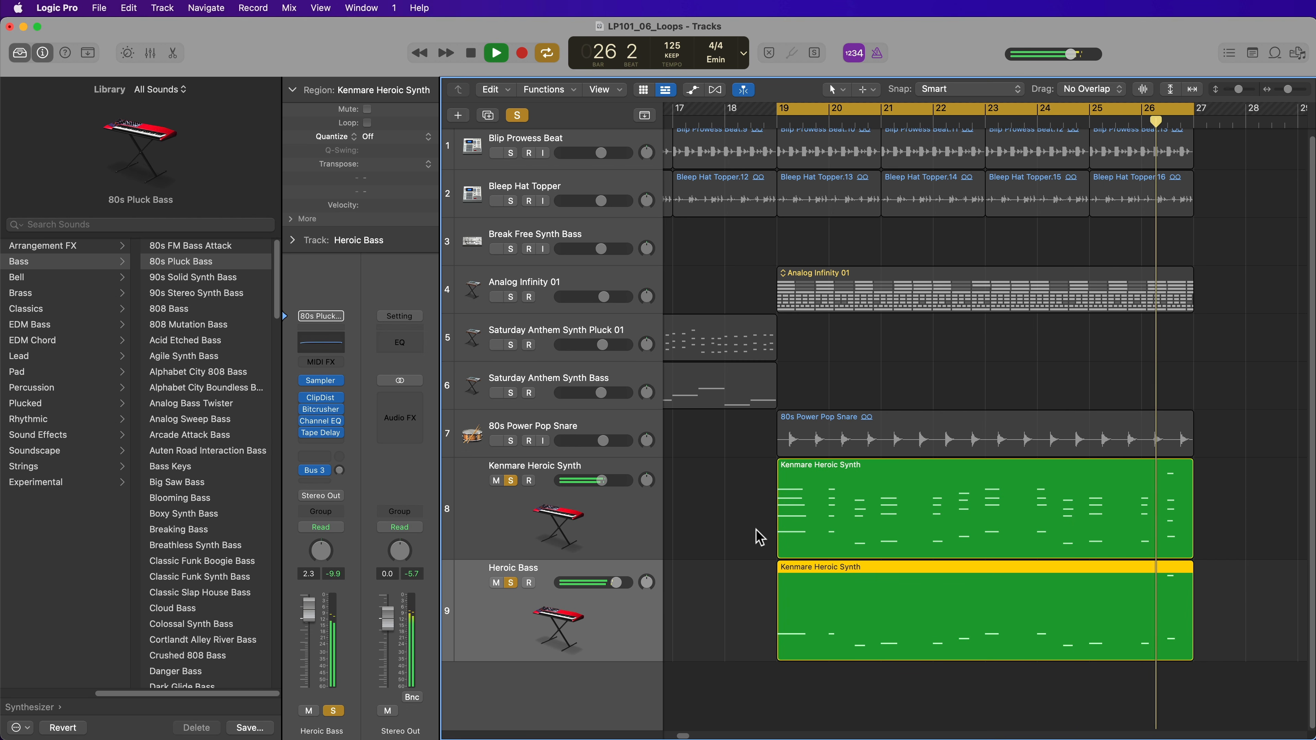
key("space")
- Lower the stray high note at the end of the Heroic Bass region into the range of the bass line
left_click(1211, 588)
double_click(1177, 599)
scroll(1157, 415, "right", 3)
scroll(1157, 415, "up", 10)
left_click_drag(1158, 396, 1051, 467)
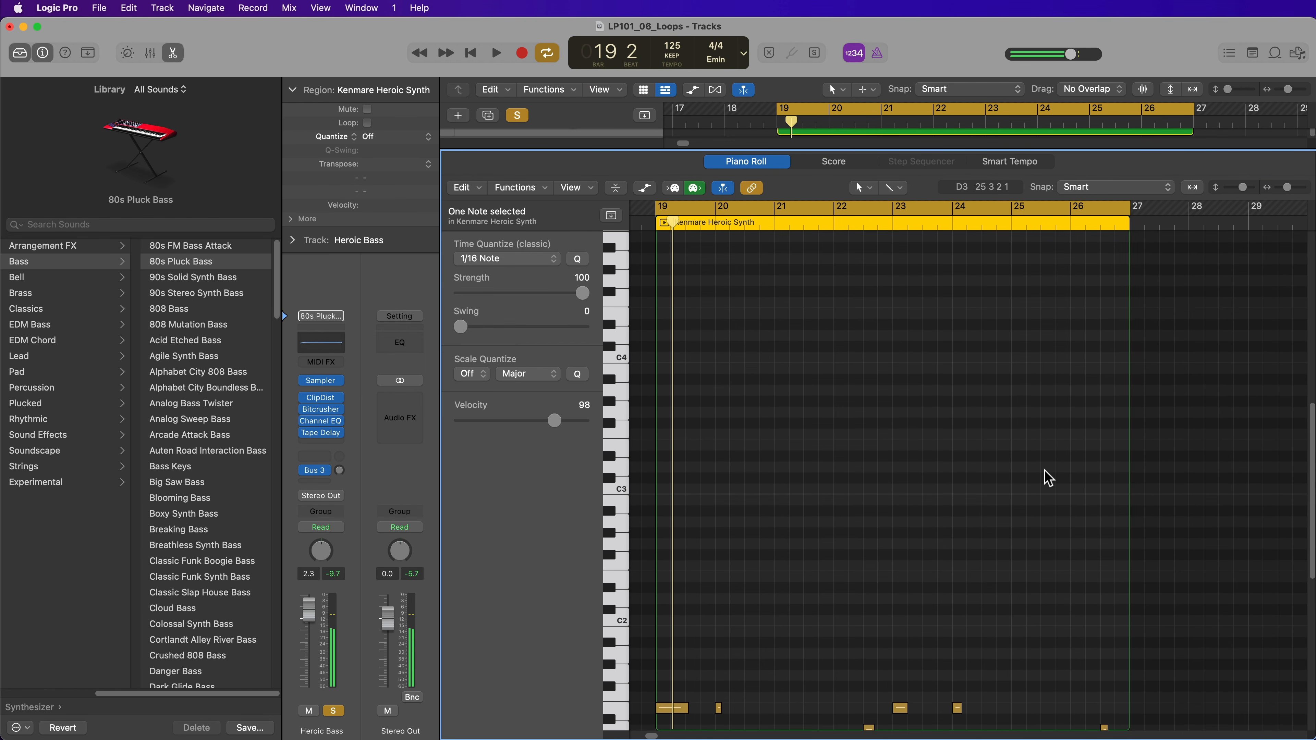
key("e")
- Turn off solo on Kenmare Heroic Synth and Heroic Bass, and play the cycled section with all tracks
left_click(511, 481)
left_click(511, 582)
left_click(700, 499)
key("space")
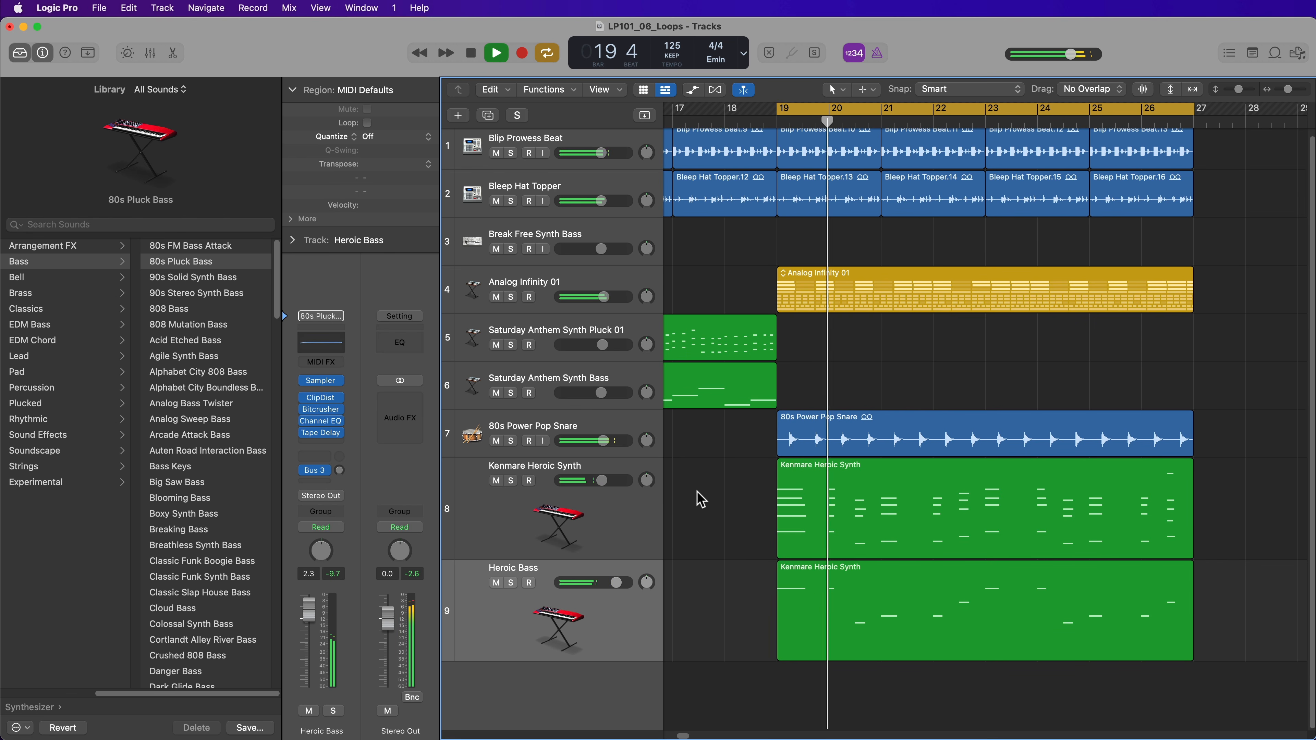
key("super+Left")
key("super+Left")
key("super+Left")
key("super+Left")
key("super+Left")
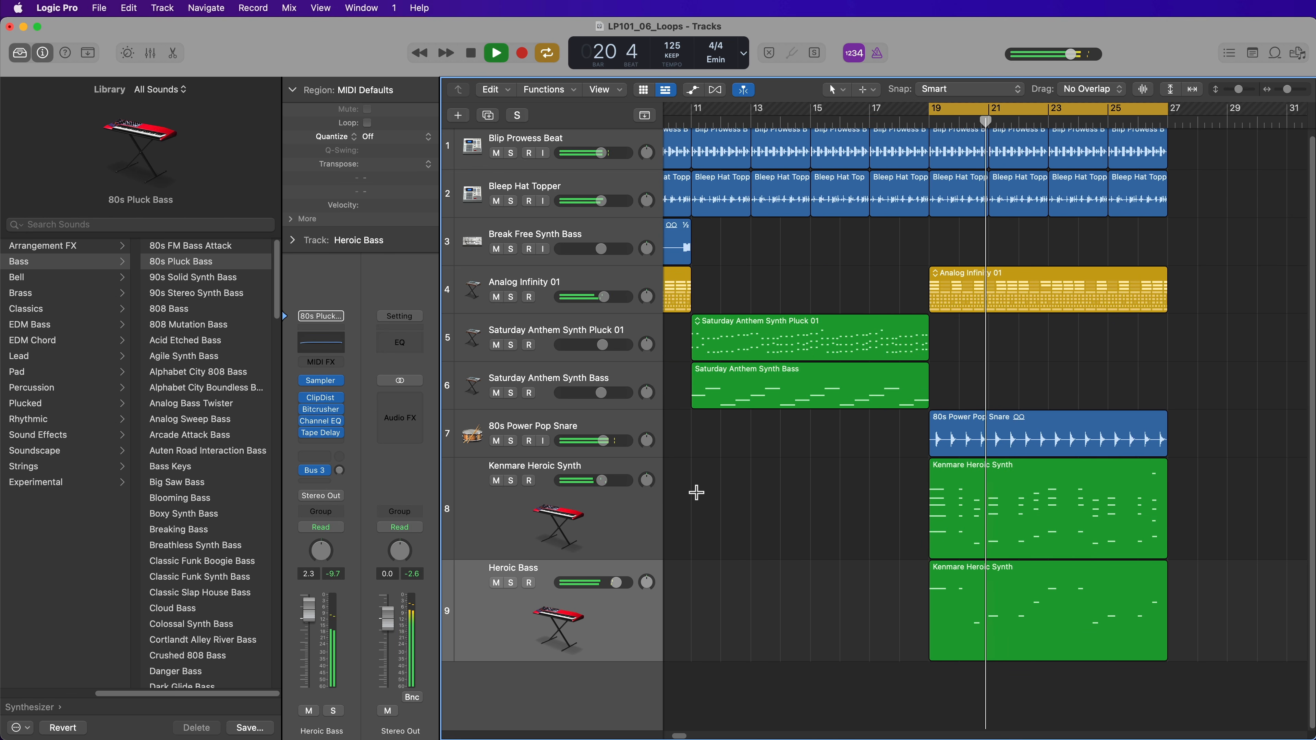
key("super+Up")
key("super+Up")
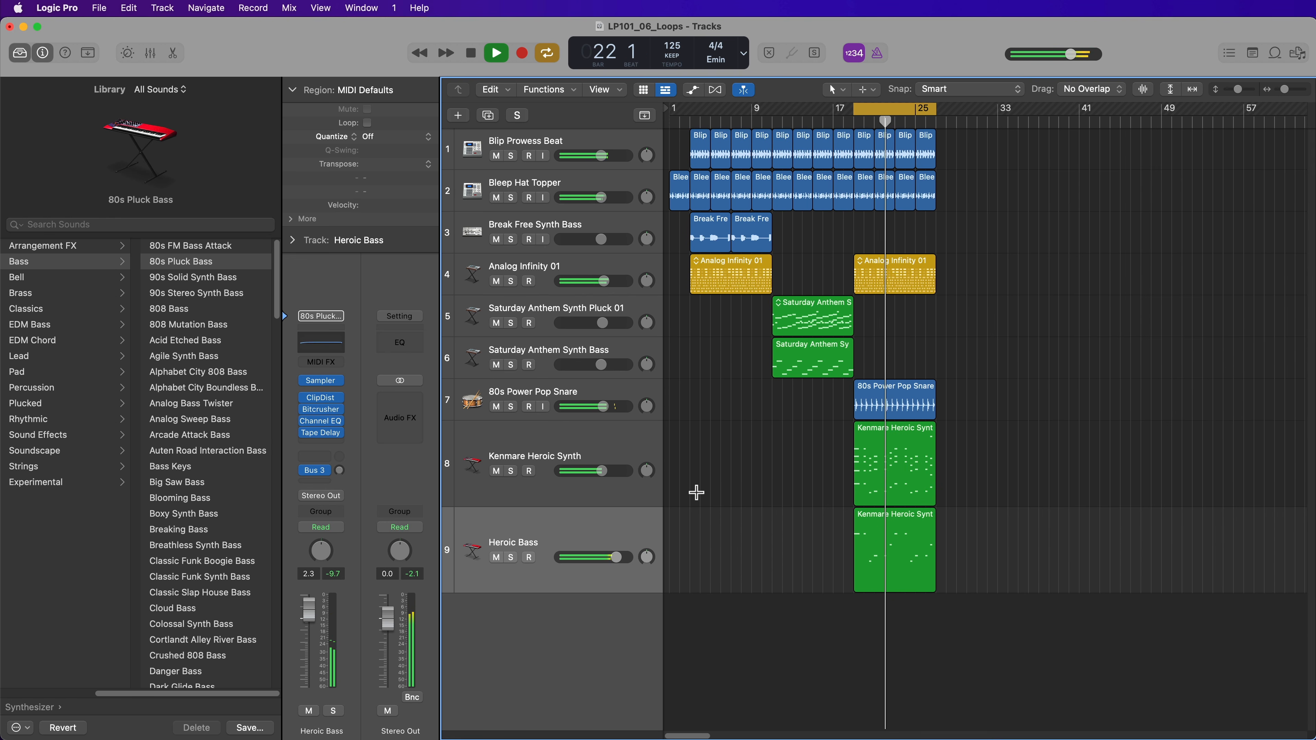
key("z")
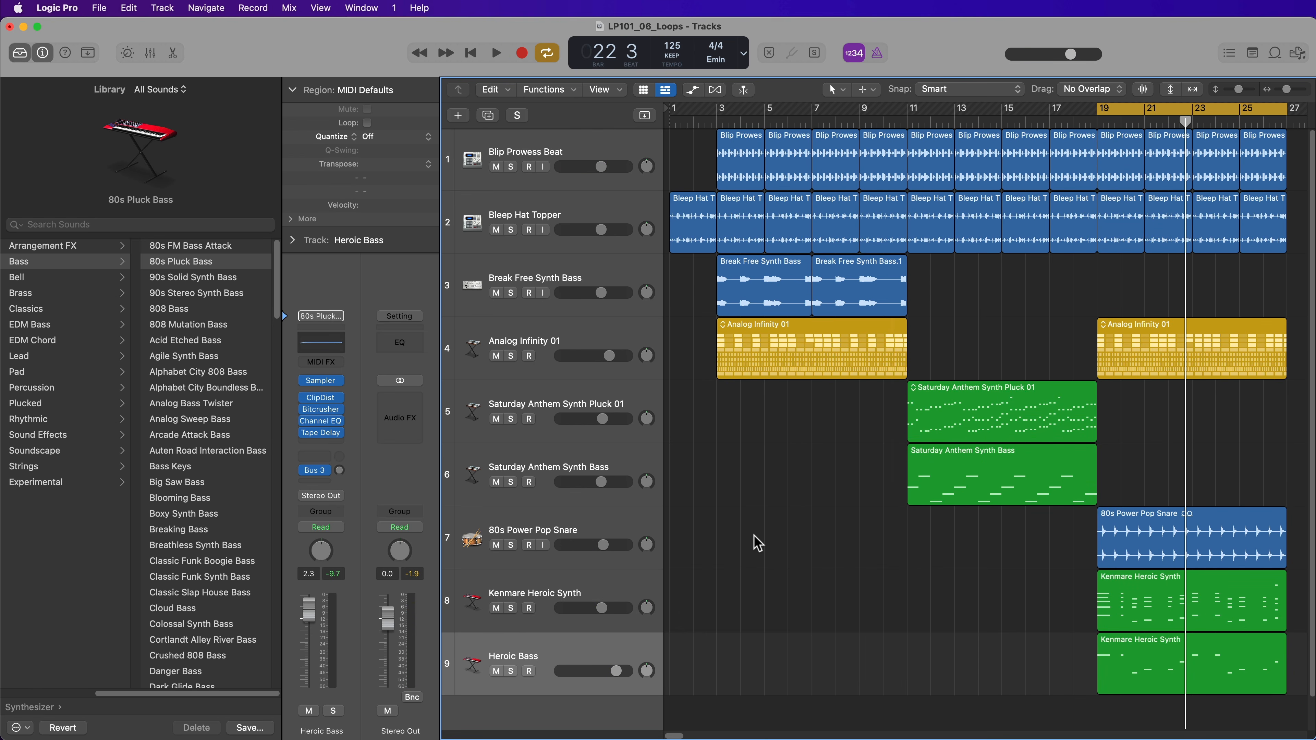
- Hide the library to fit the whole arrangement in view, and return to the project start with cycle mode off
key("y")
key("z")
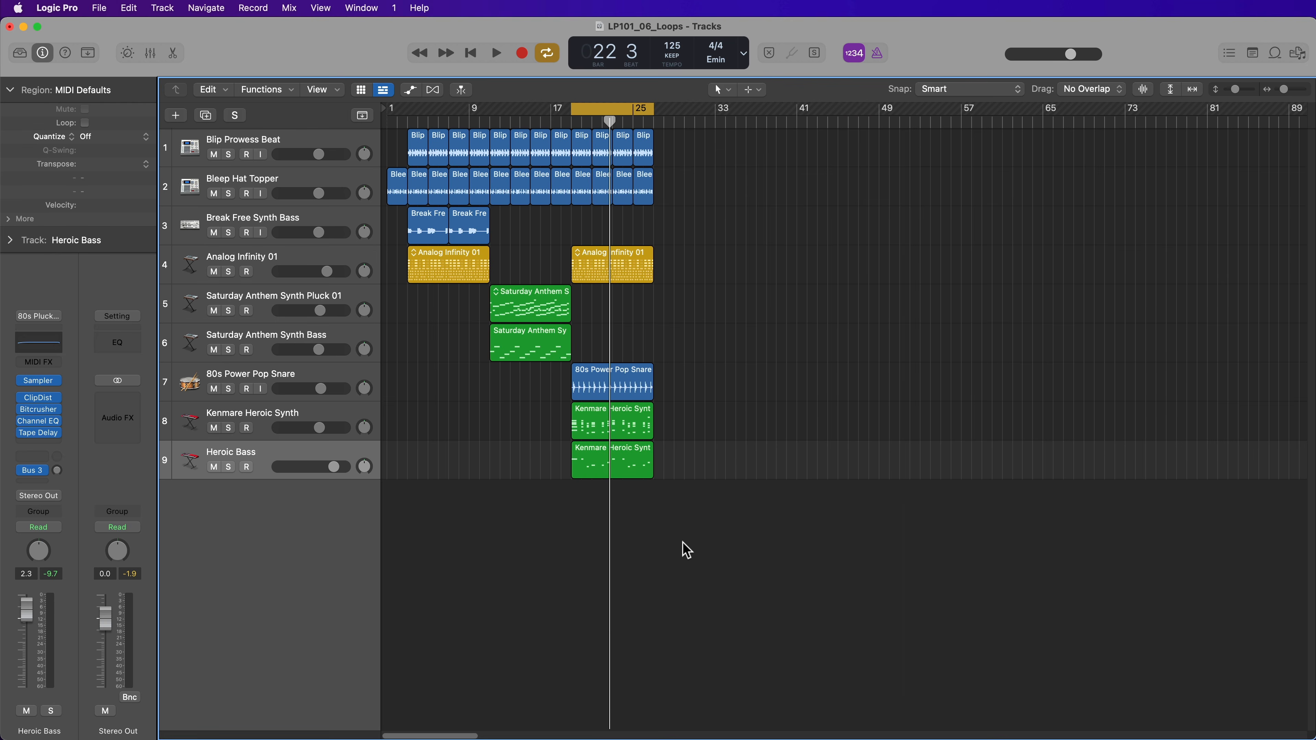
key("z")
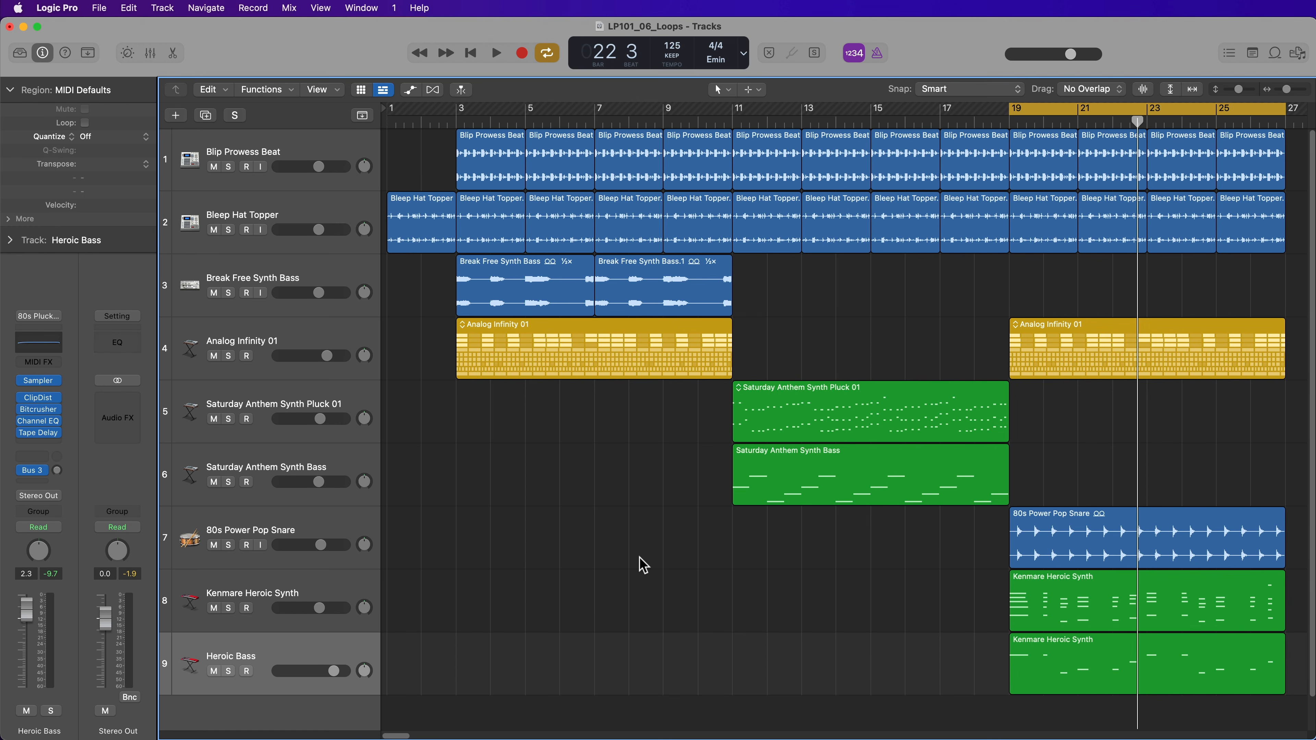
key("c")
key("Return")
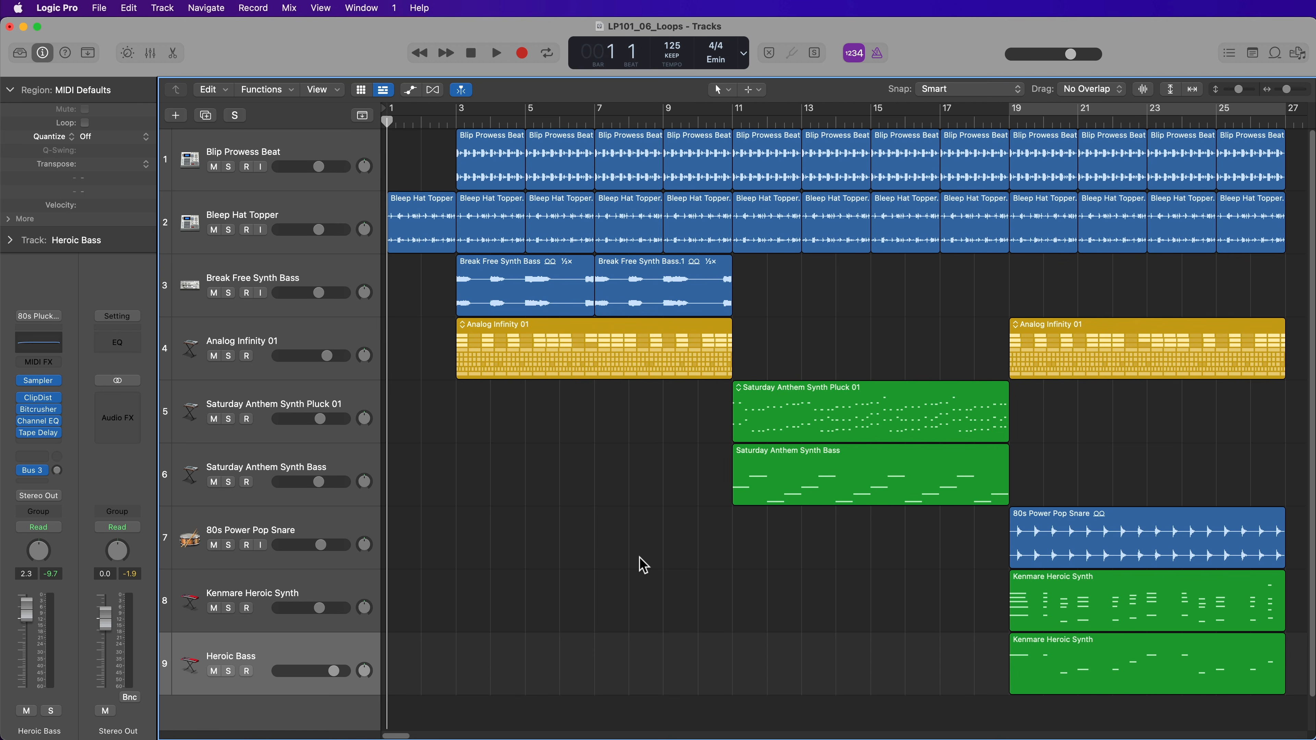
- Change the project key signature to G minor and play from bar 3
left_click(724, 57)
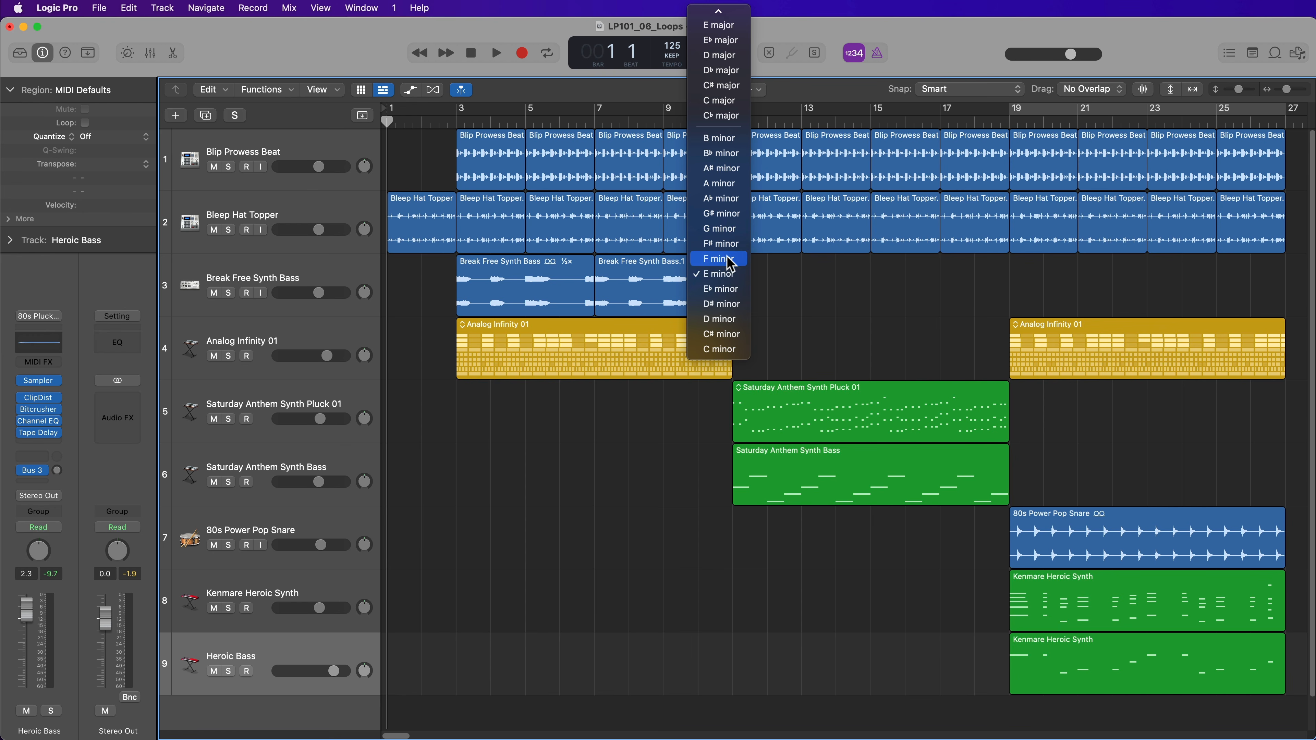
left_click(740, 229)
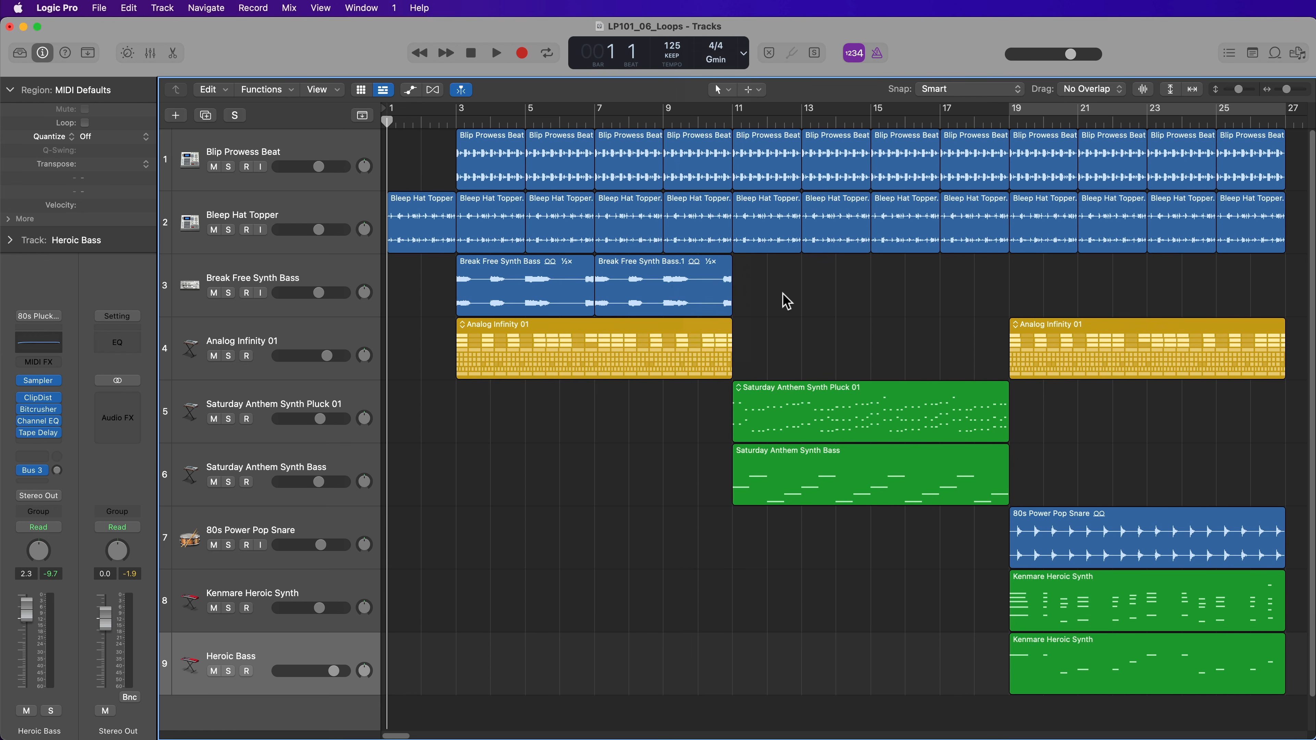
double_click(455, 119)
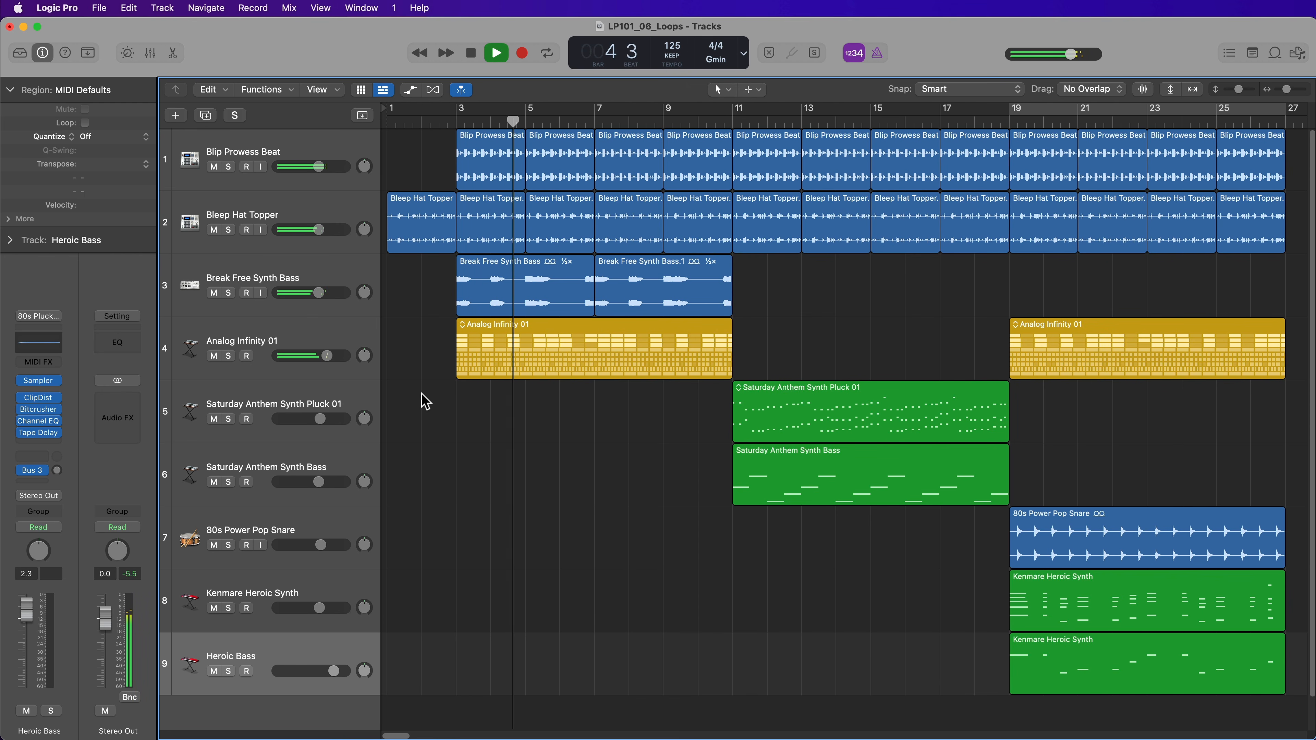
key("space")
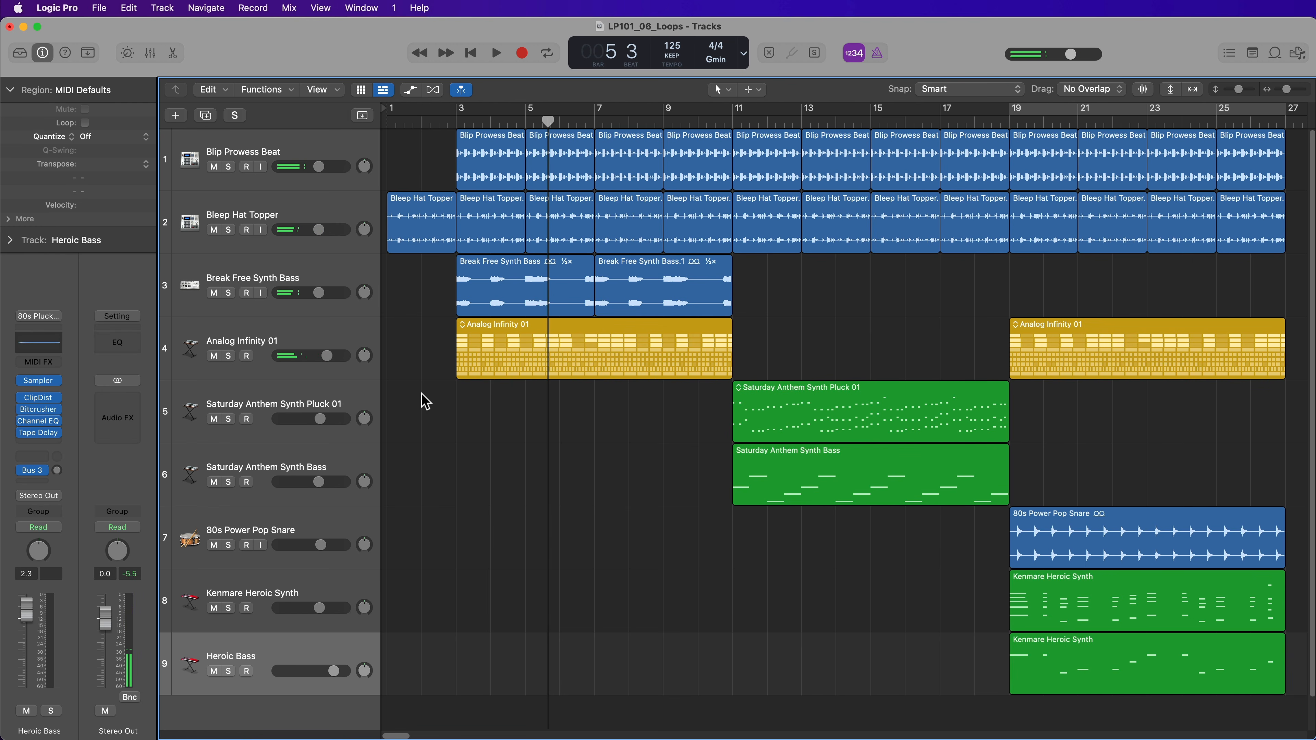
- Check the Break Free Synth Bass and Analog Infinity 01 regions, and set the project key signature back to E minor
left_click_drag(432, 303, 609, 309)
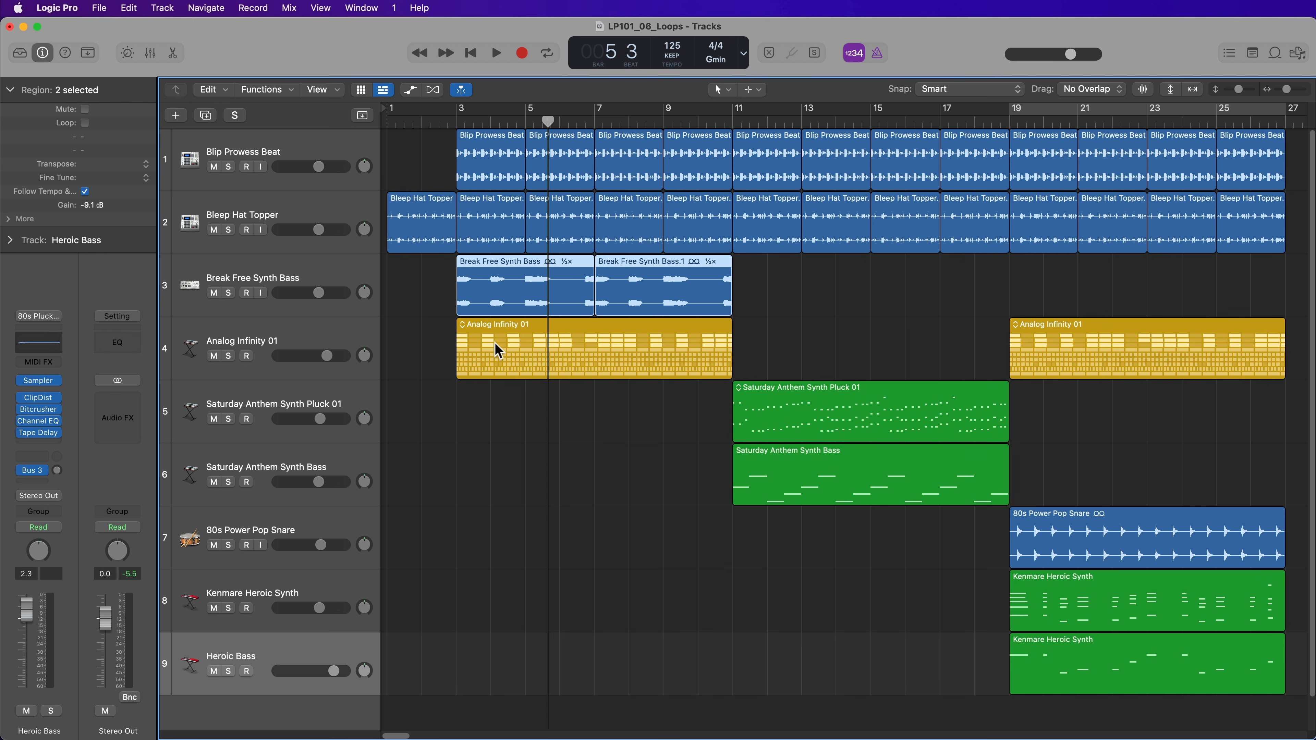
left_click(354, 337)
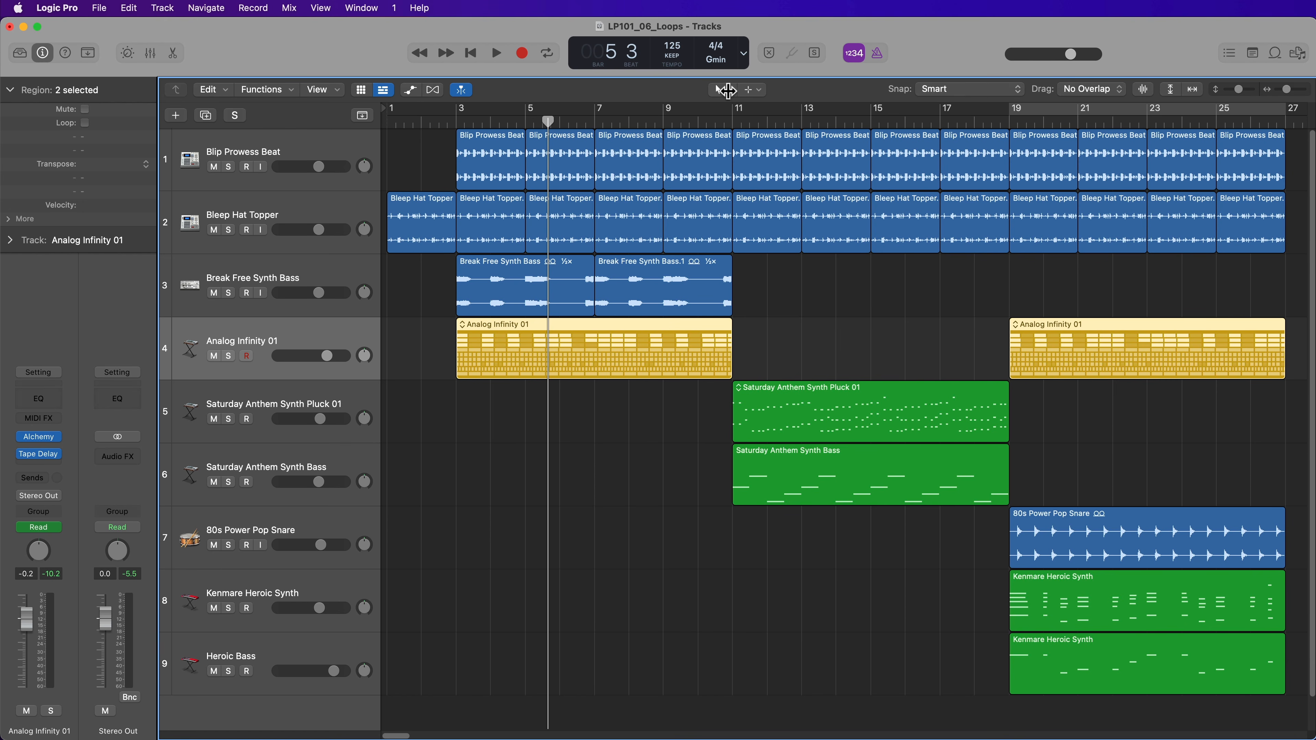
left_click(725, 63)
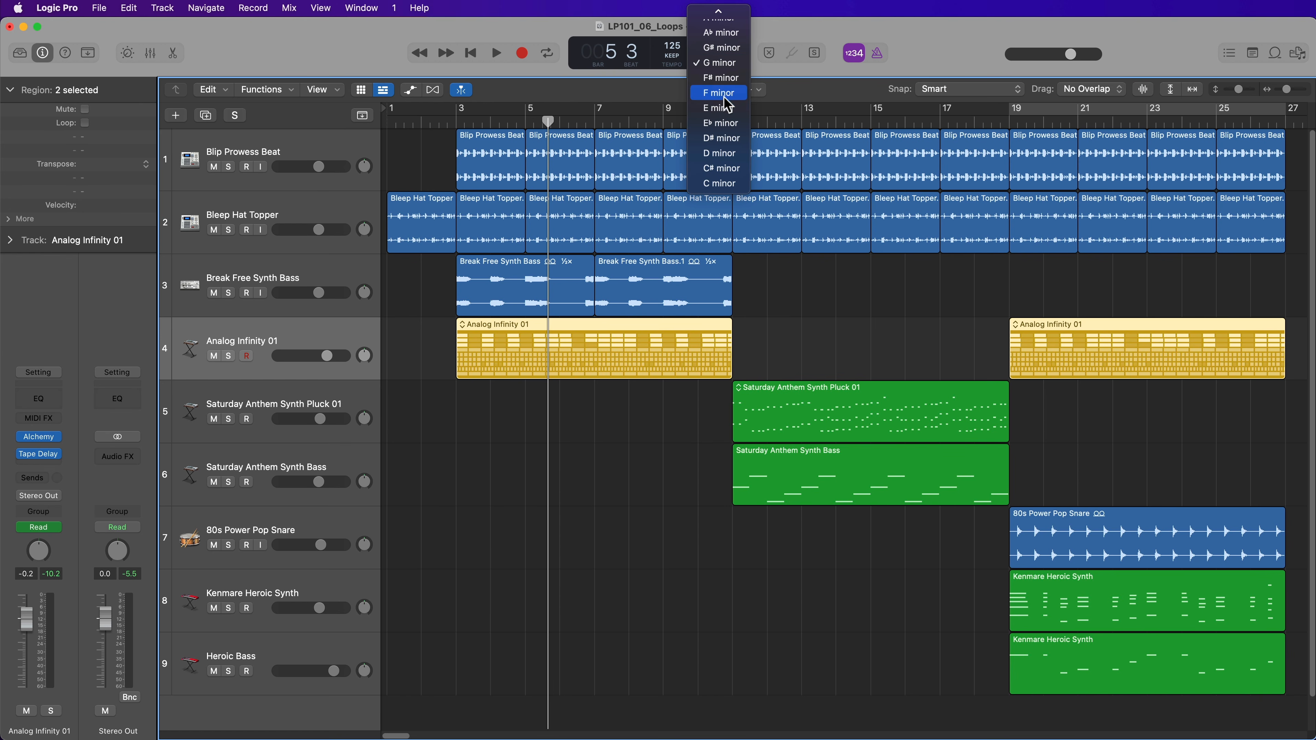
left_click(726, 109)
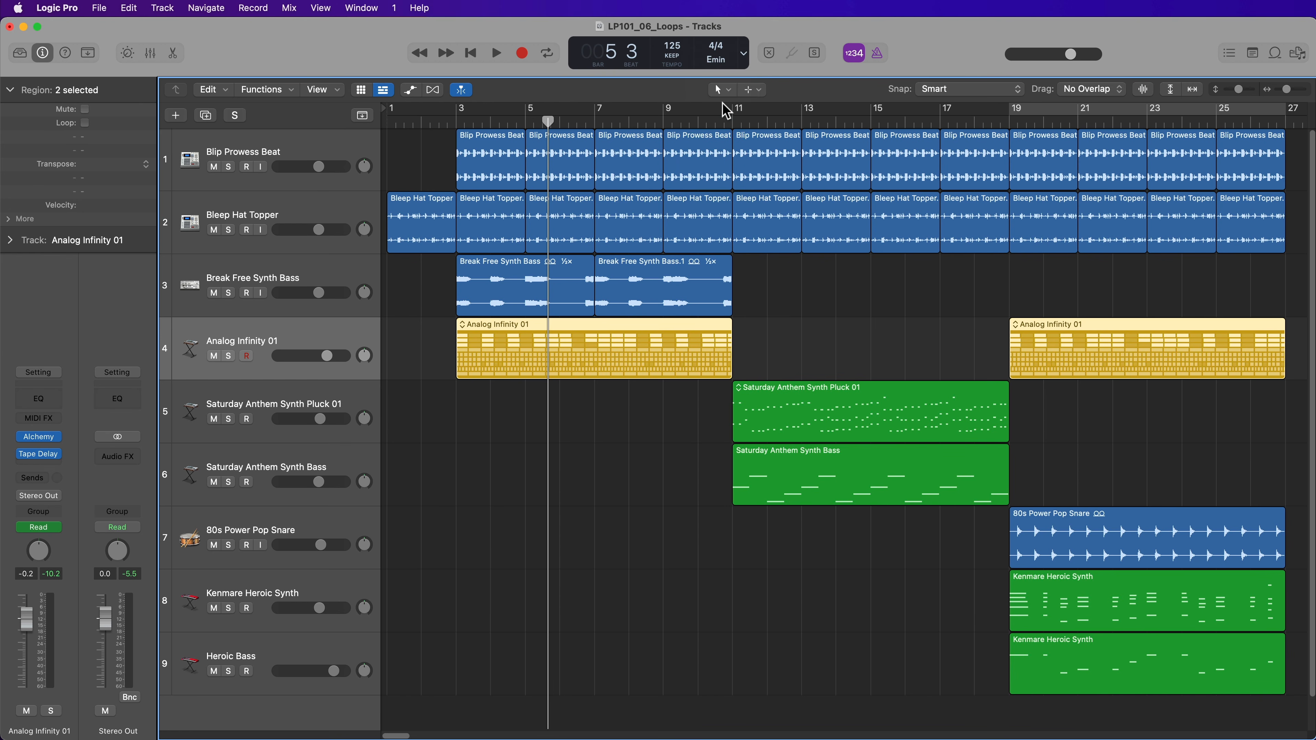
- Select all bass, synth and pluck regions on tracks 3 to 6, 8 and 9, leaving out the drums, and transpose them by +3
left_click_drag(419, 282, 1101, 484)
left_click_drag(964, 595, 1065, 674)
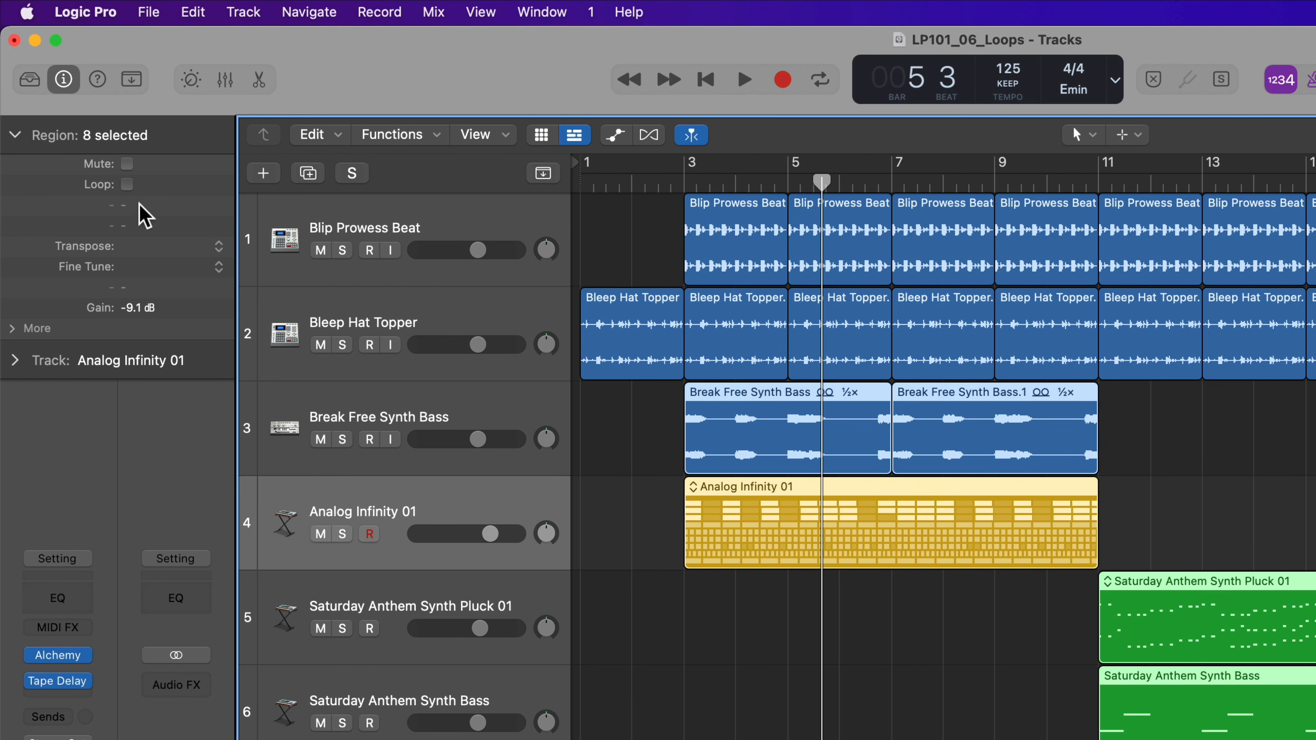
left_click_drag(150, 245, 162, 182)
left_click_drag(158, 312, 168, 226)
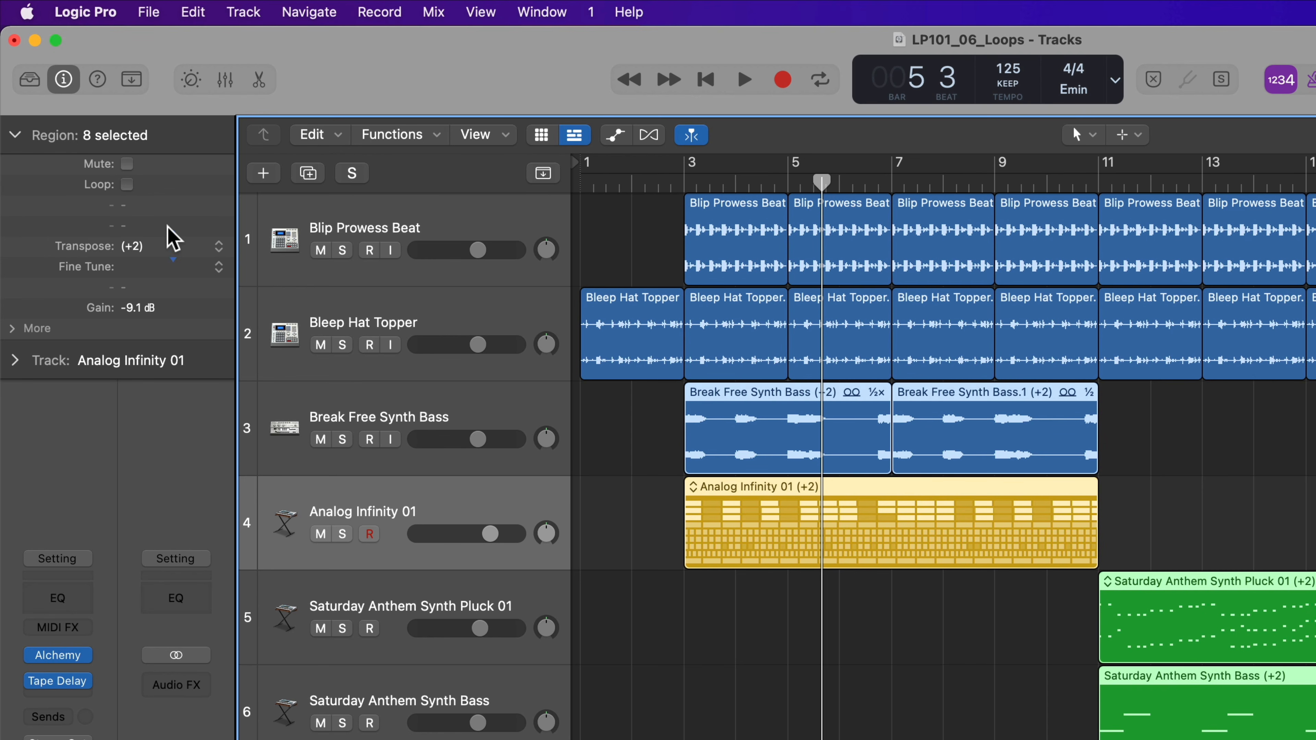
left_click_drag(167, 226, 166, 219)
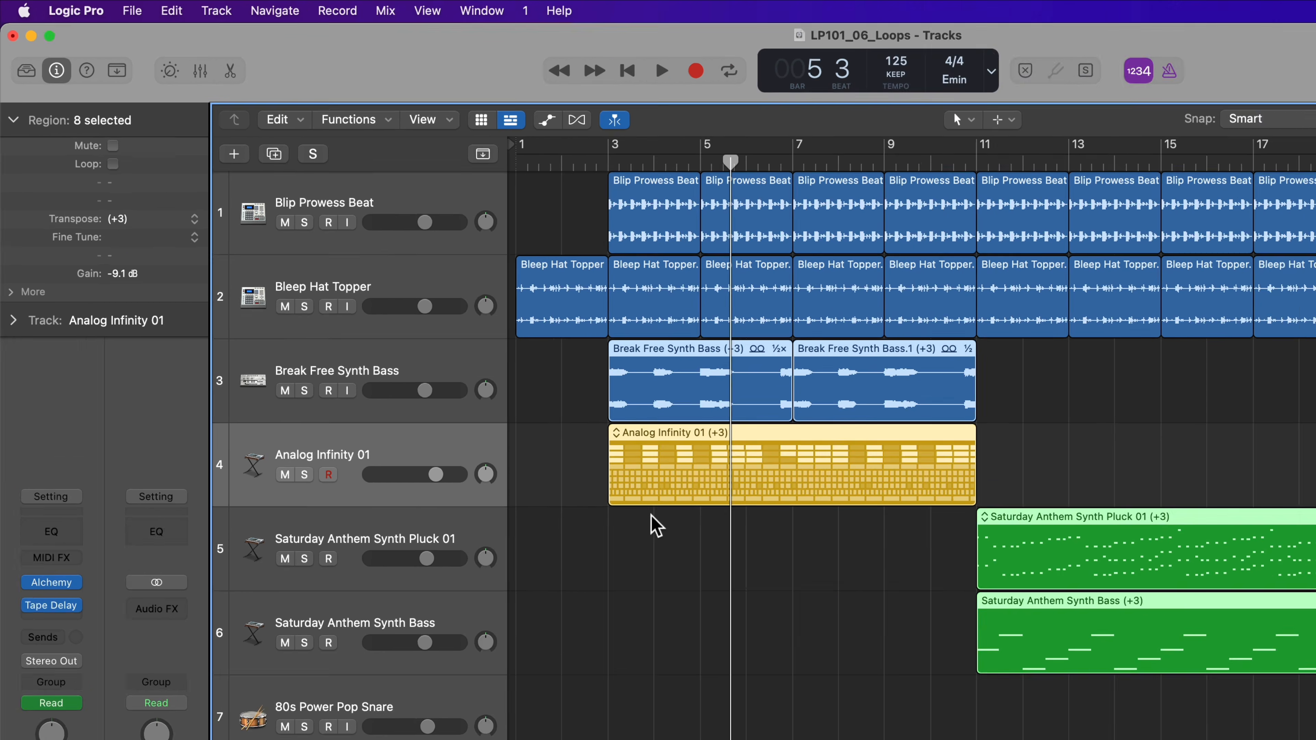
- Disarm recording on the Analog Infinity 01 track and play the transposed arrangement from the project start
left_click(694, 597)
left_click_drag(439, 299, 1124, 465)
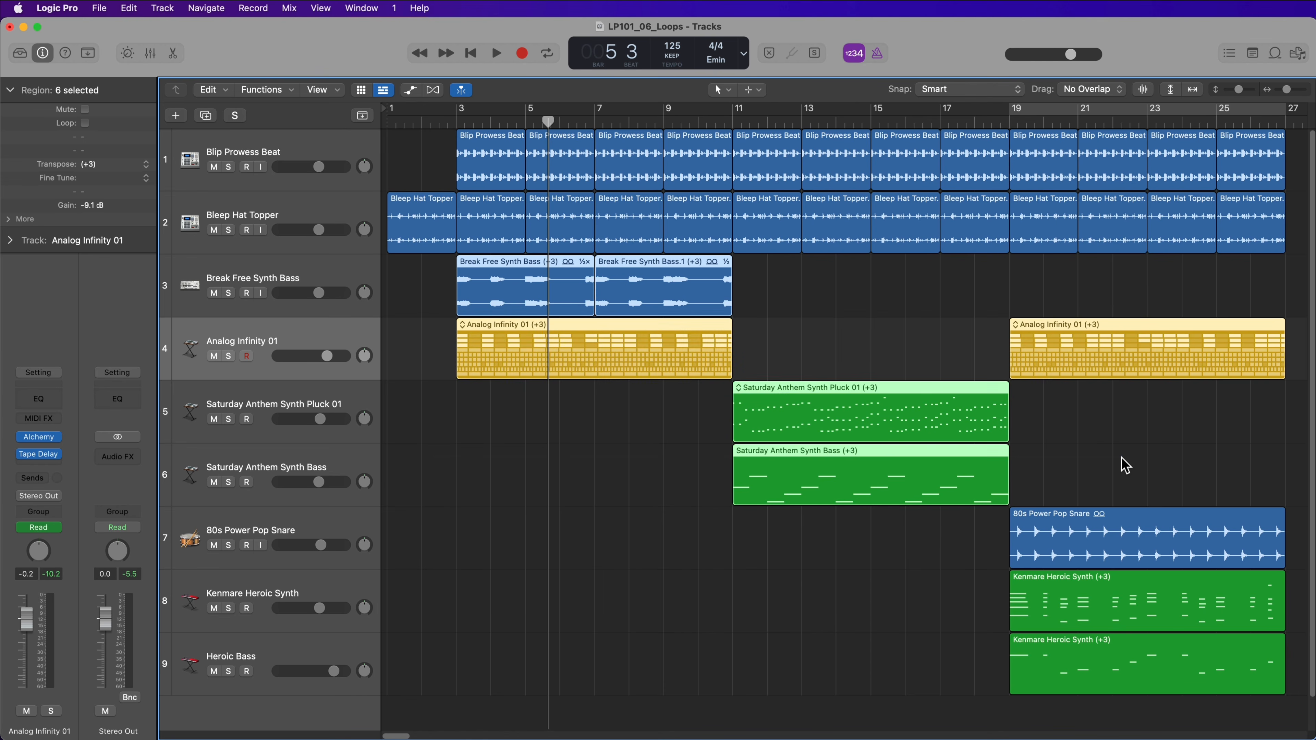
left_click(634, 467)
key("Return")
key("space")
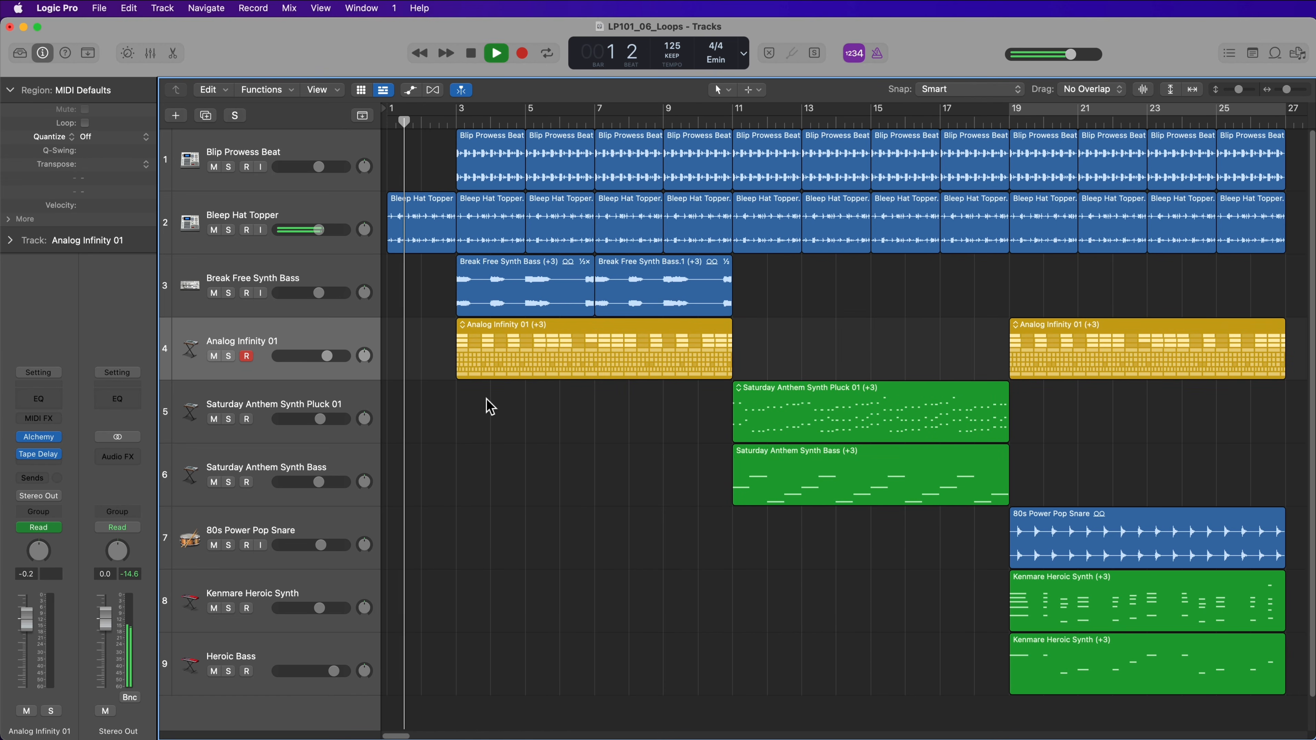
left_click(247, 356)
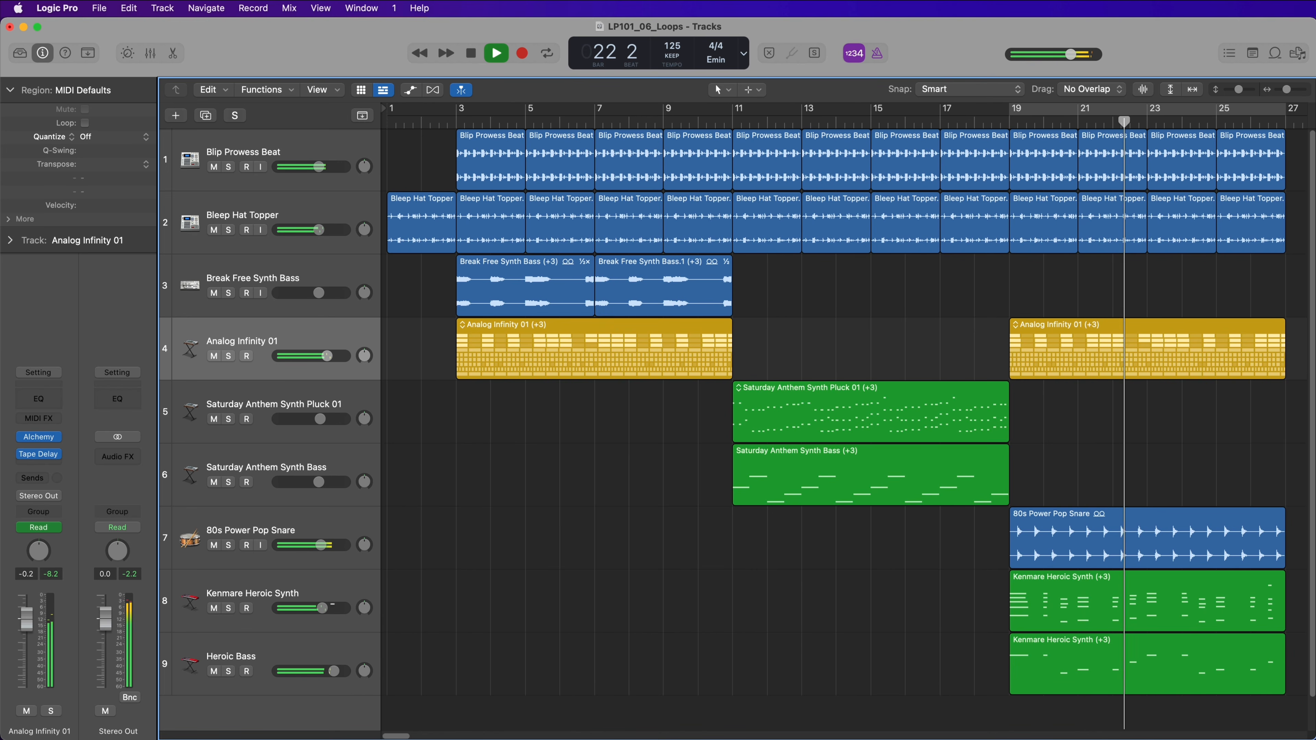
key("space")
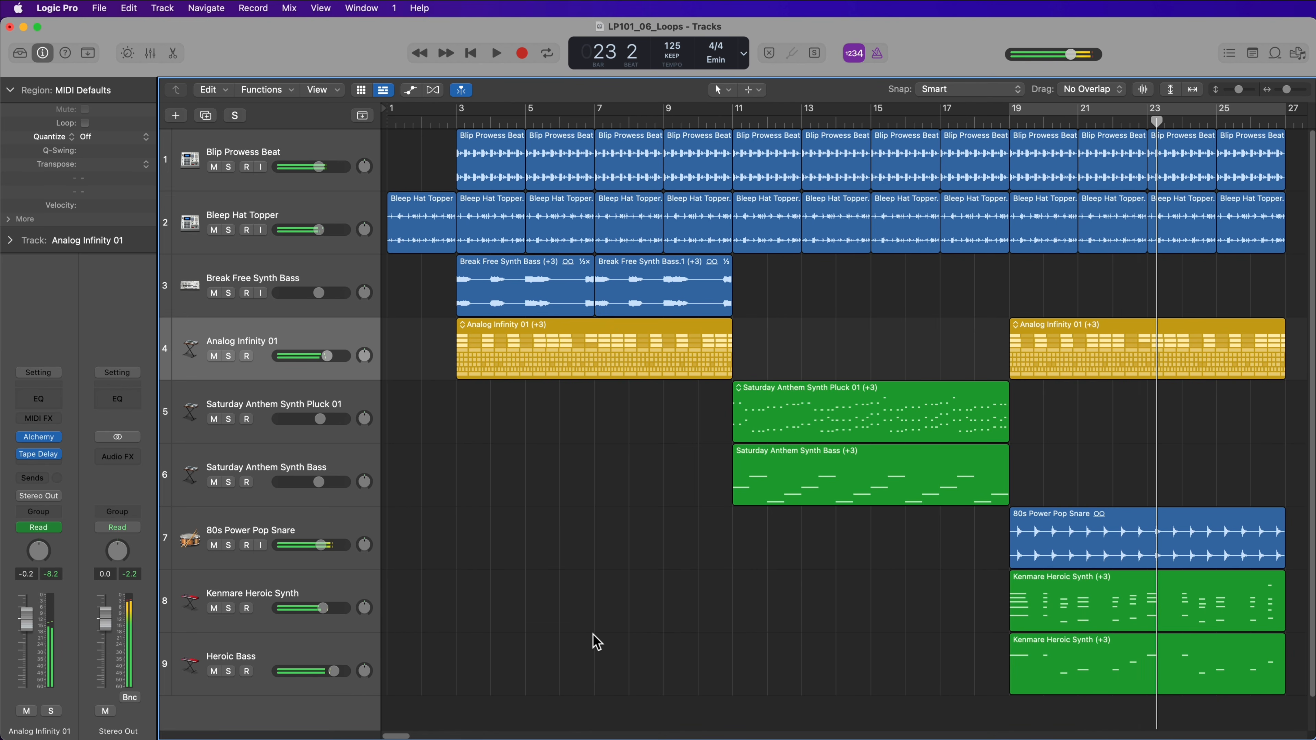
- Set the transposition of the Kenmare Heroic Synth region on track 8 to +15
left_click(1074, 582)
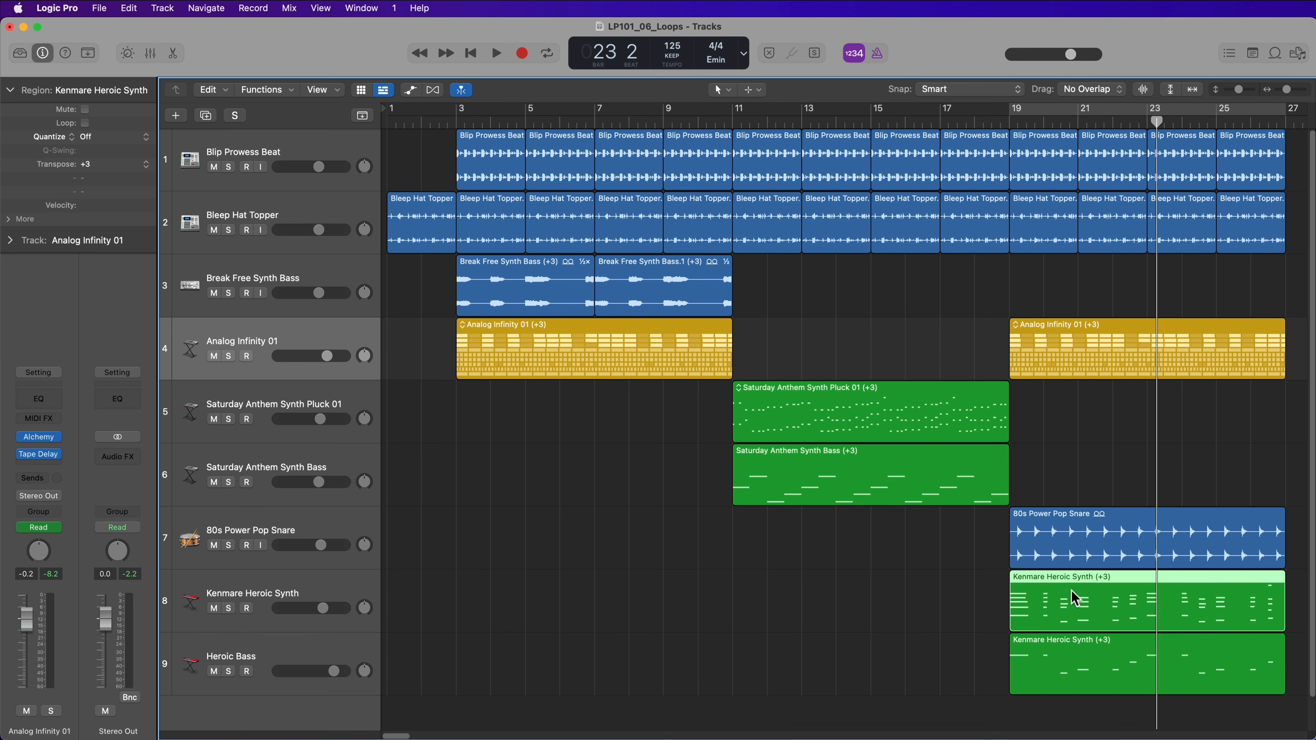
left_click(145, 163)
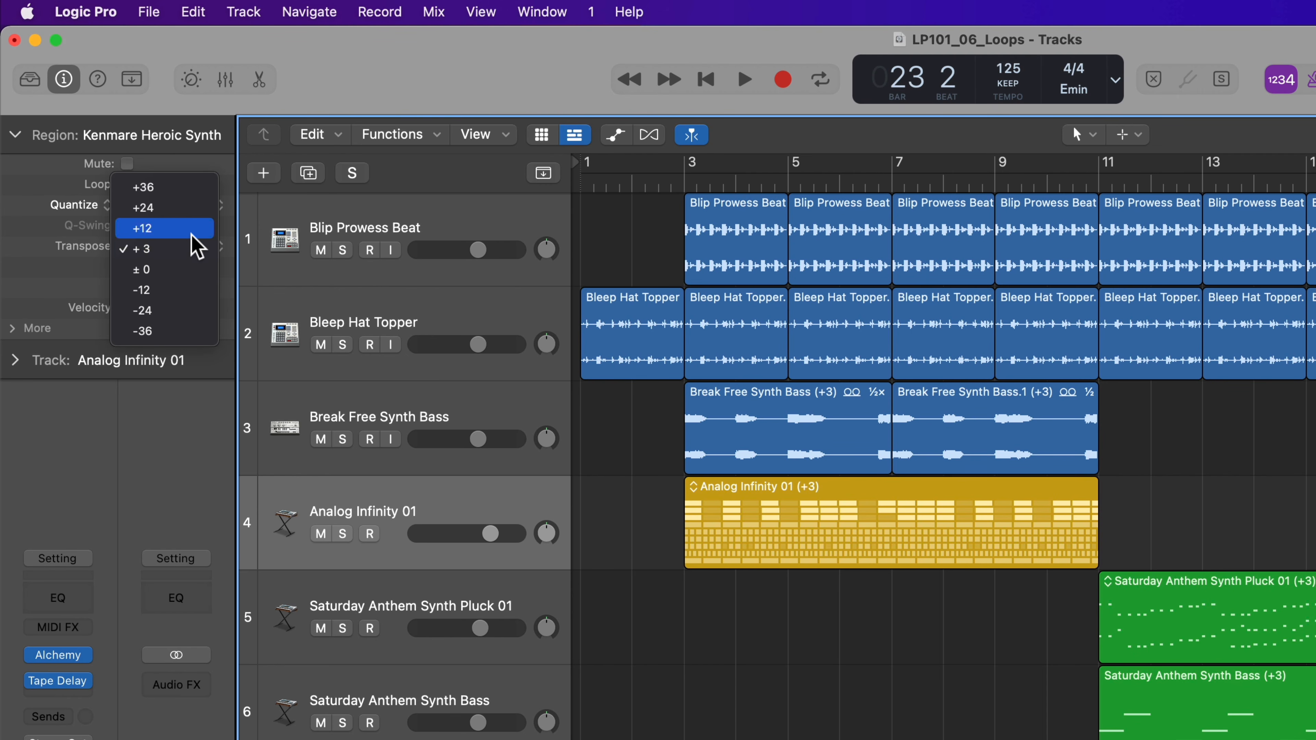
left_click(141, 254)
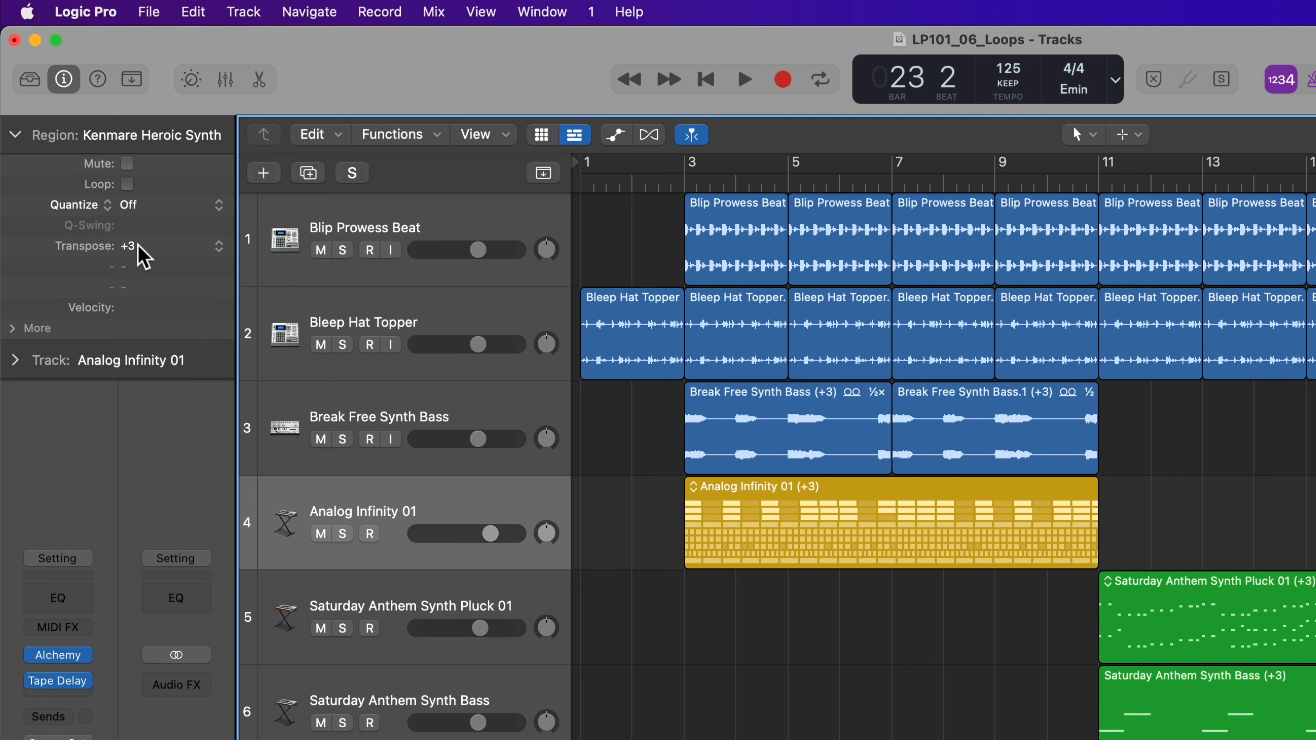
double_click(137, 246)
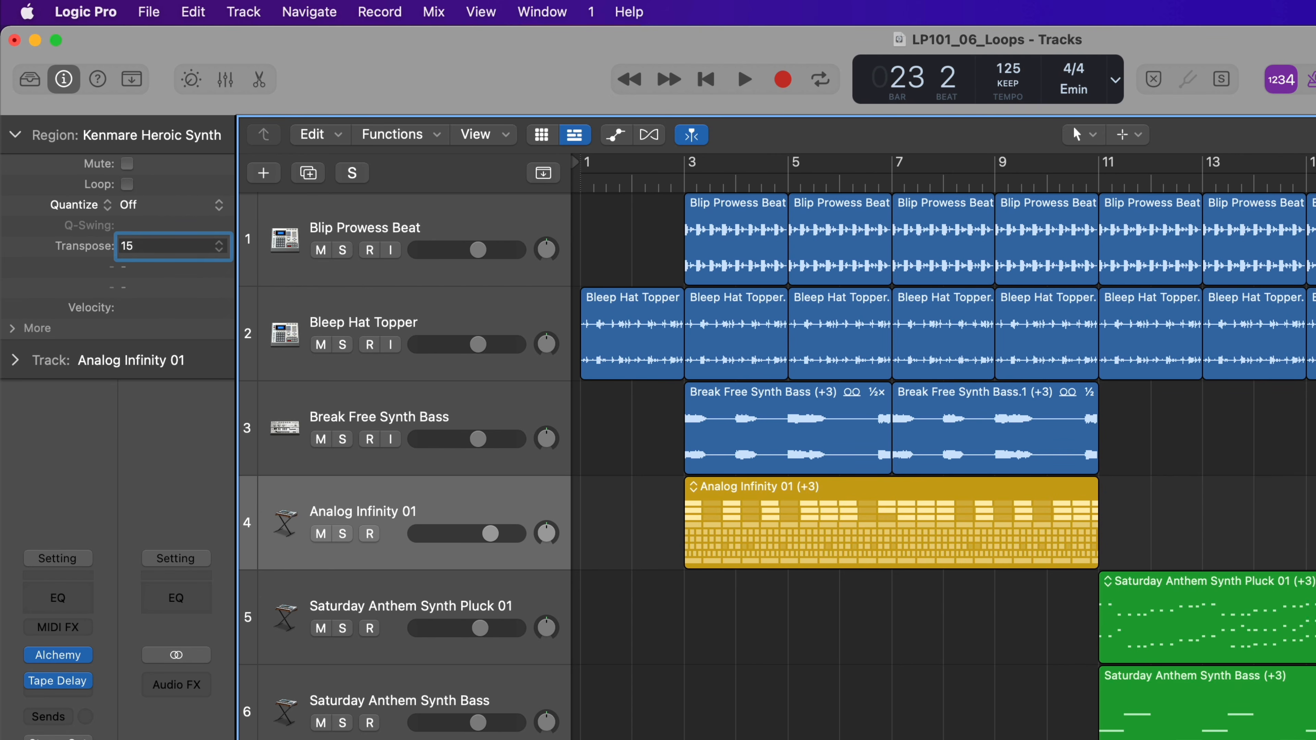
type("15")
key("Return")
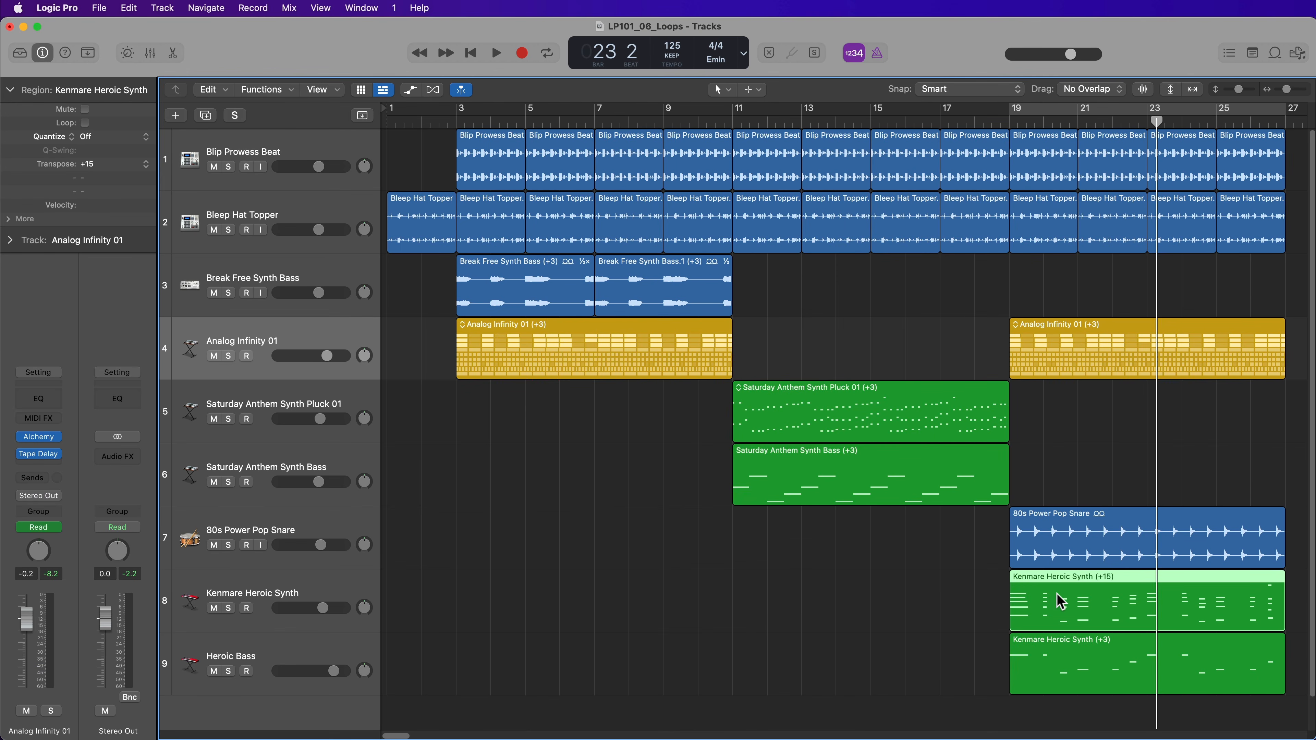
- Set the cycle range to the Kenmare Heroic Synth region, bars 19 to 27, and play it with all tracks
key("super+u")
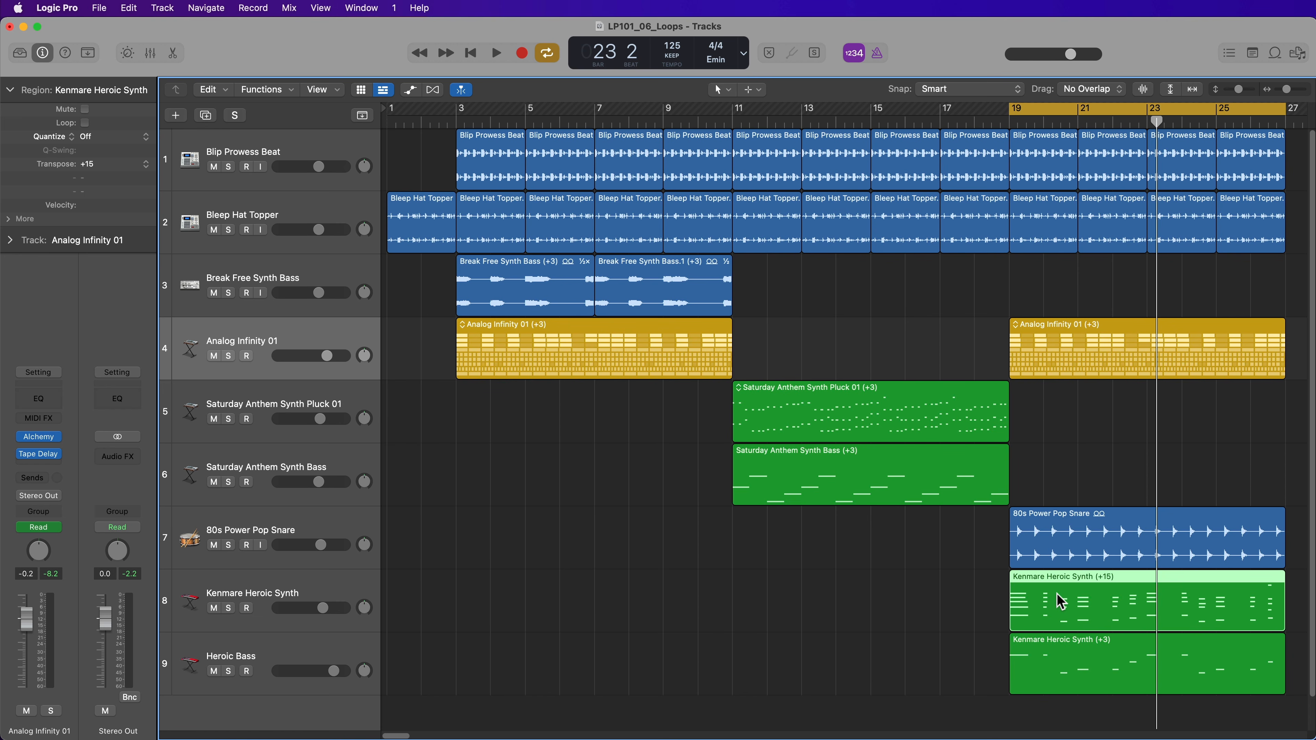
key("space")
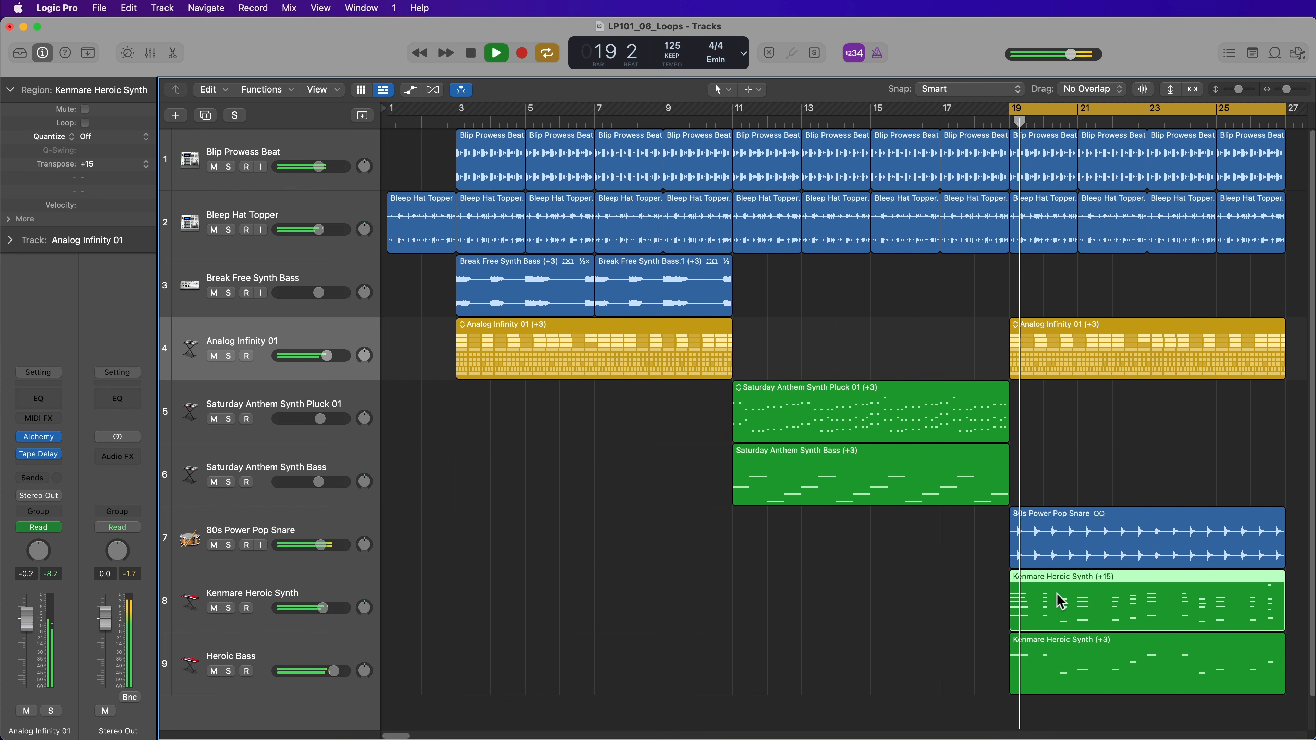
left_click(564, 410)
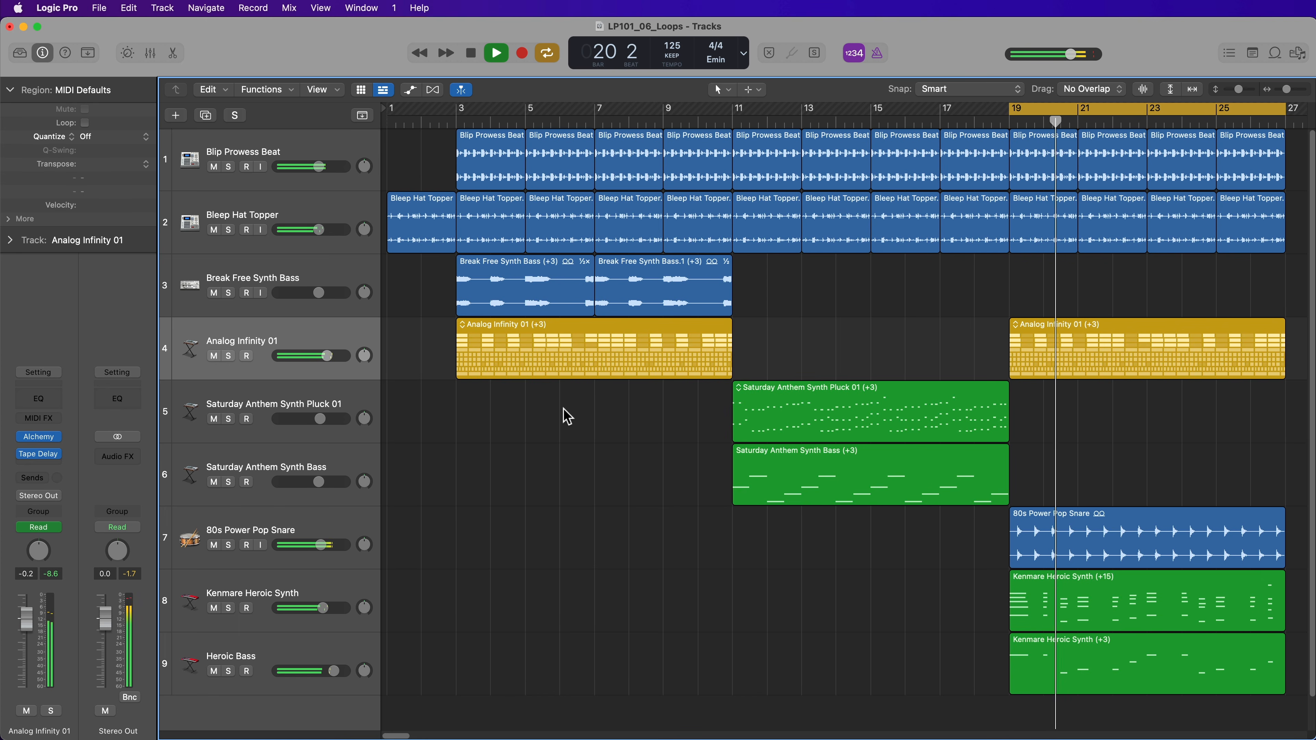